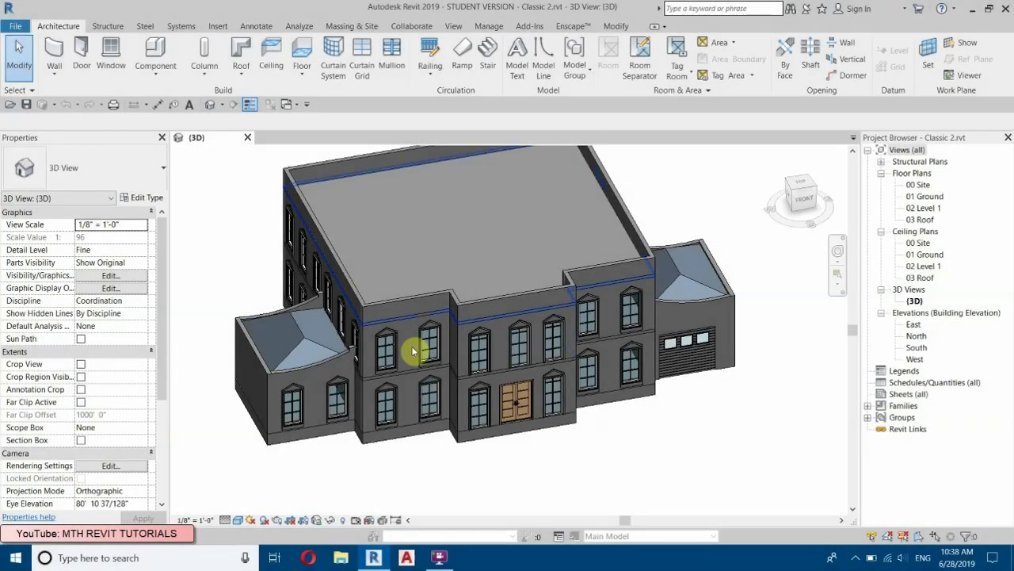
- Delete the pediment trims around the three upper-floor windows of the projecting central bay
scroll(475, 422, "up", 3)
scroll(539, 412, "down", 1)
middle_click_drag(572, 413, 664, 457)
scroll(404, 389, "down", 2)
middle_click_drag(408, 388, 446, 324, "shift")
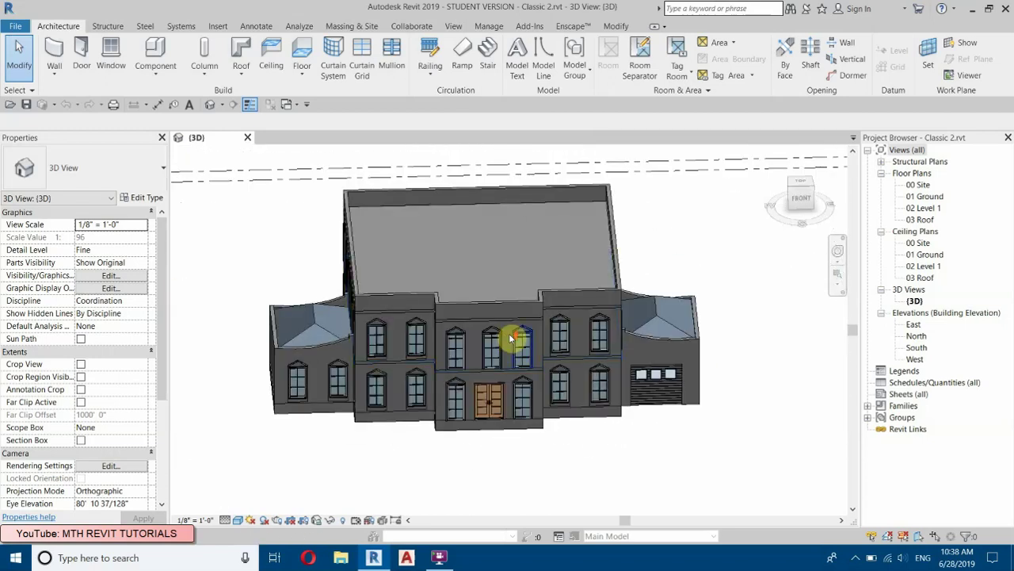
scroll(469, 334, "up", 3)
scroll(469, 334, "up", 2)
scroll(389, 337, "up", 1)
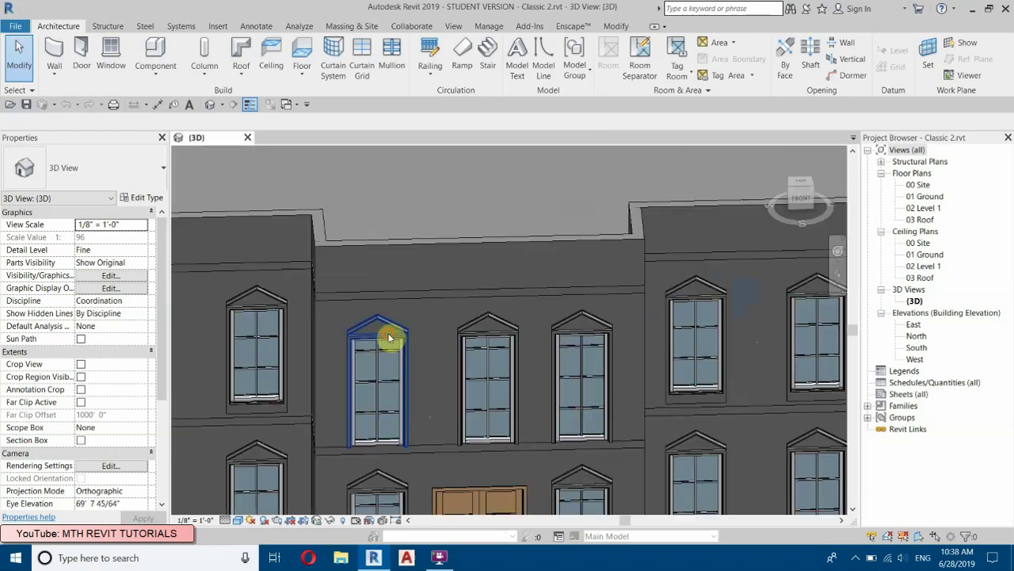
left_click(486, 339, "ctrl")
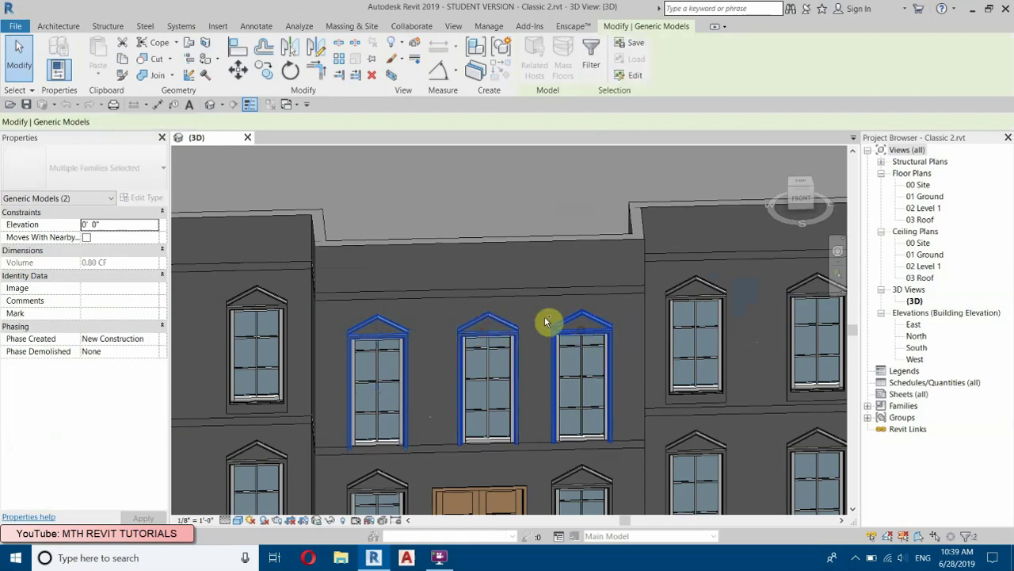
key("Escape")
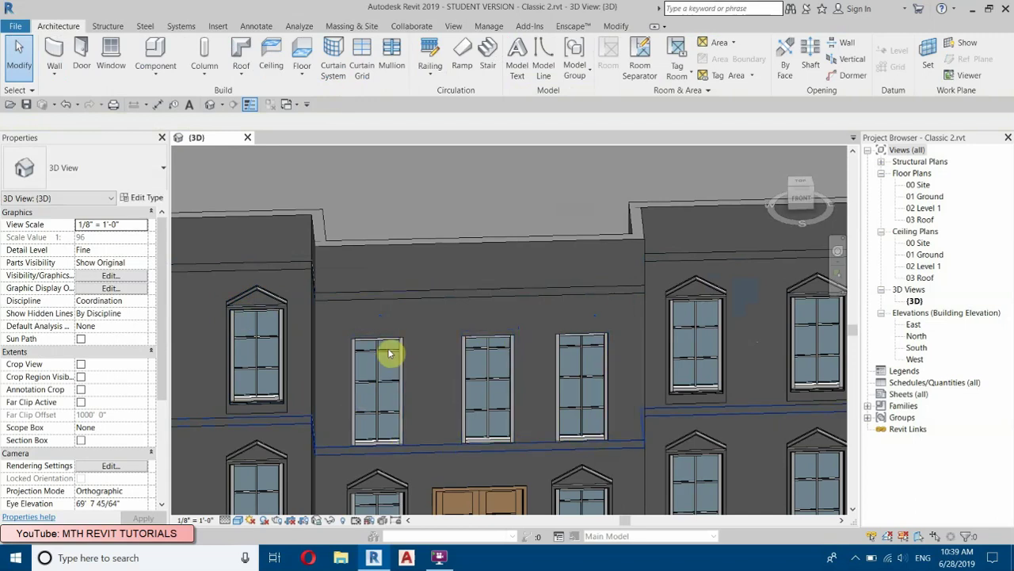
- In the front view, delete the three Storefront curtain wall windows on the central bay's upper floor
left_click(798, 201)
scroll(489, 258, "up", 6)
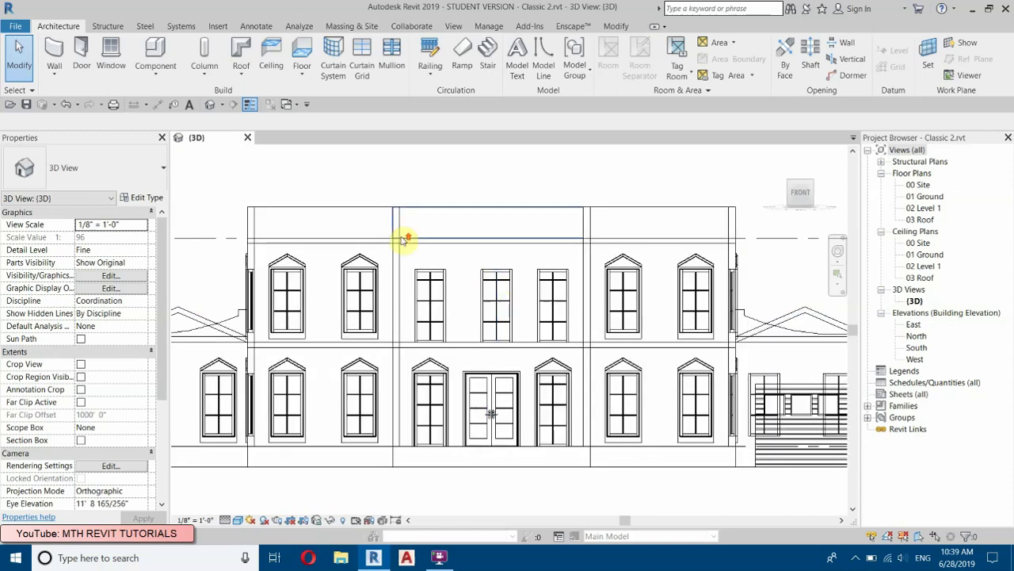
scroll(405, 239, "up", 3)
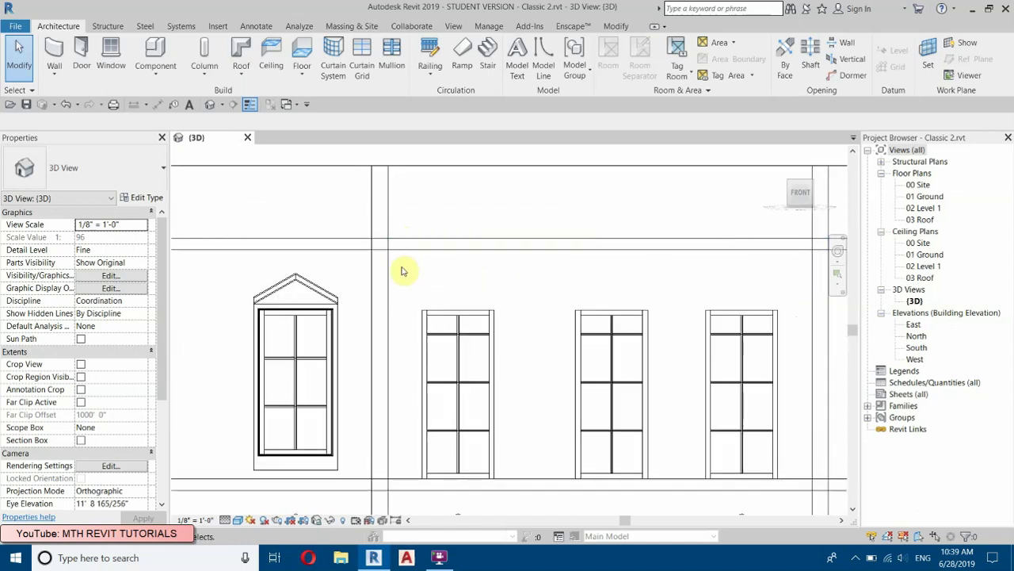
left_click(792, 495)
left_click(374, 76)
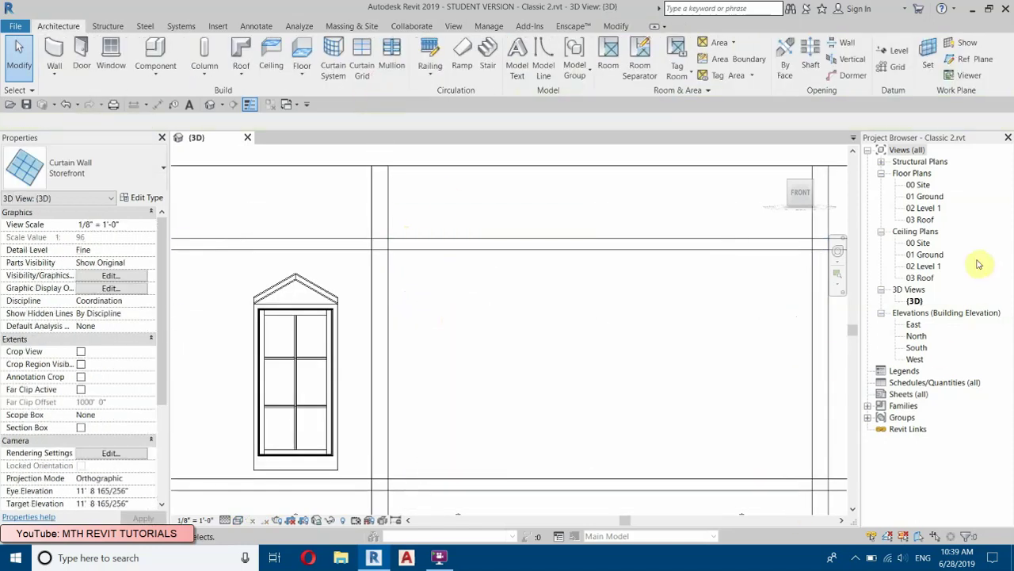
- In the 02 Level 1 floor plan, copy a side-bay window with its trim to the first window position on the projecting central wall
double_click(924, 207)
scroll(468, 346, "up", 5)
scroll(584, 407, "up", 3)
left_click(565, 363)
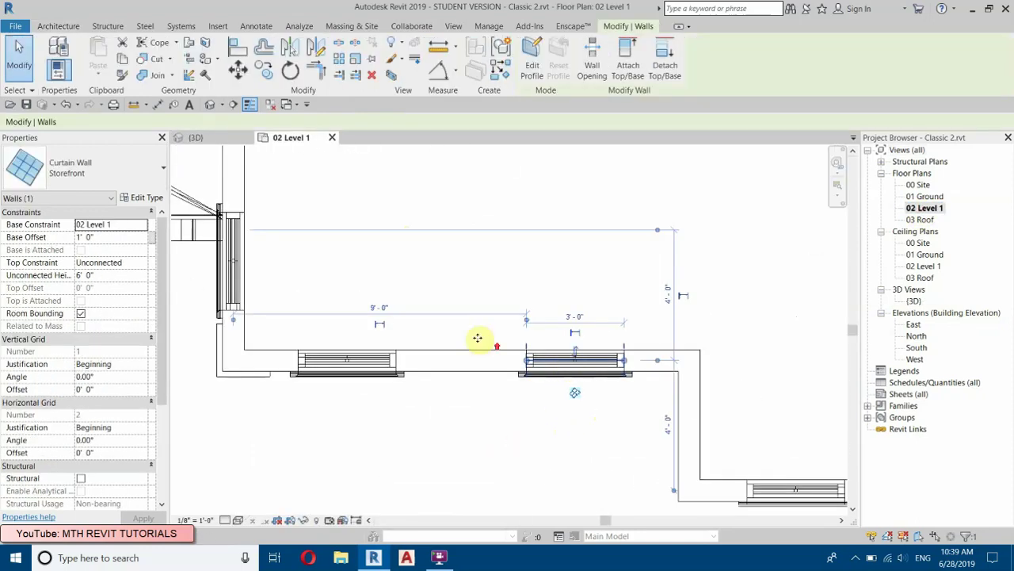
left_click(469, 303)
scroll(474, 301, "up", 2)
left_click_drag(546, 317, 719, 465)
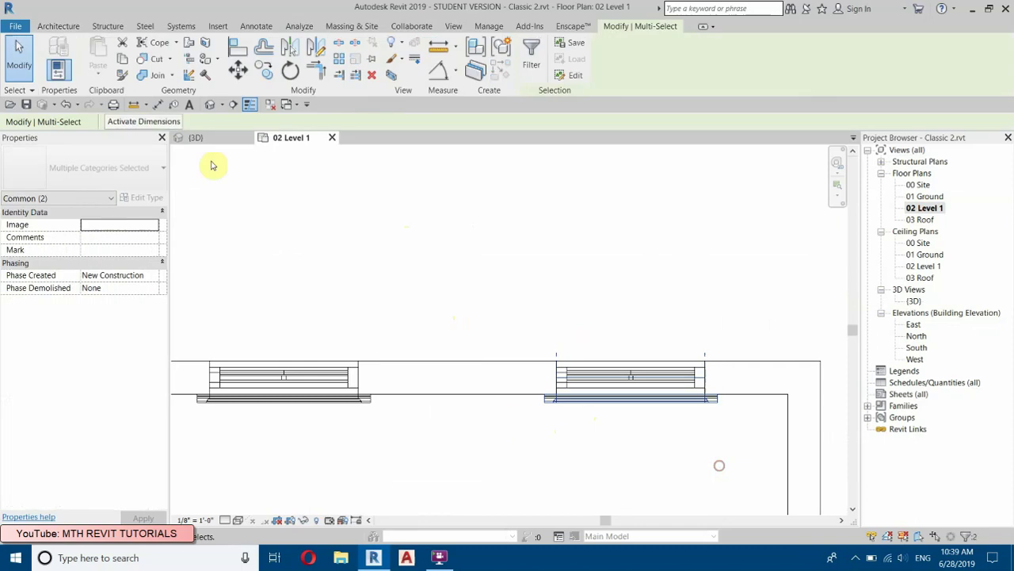
key("c")
key("o")
left_click(564, 362)
scroll(322, 210, "down", 5)
scroll(519, 339, "up", 4)
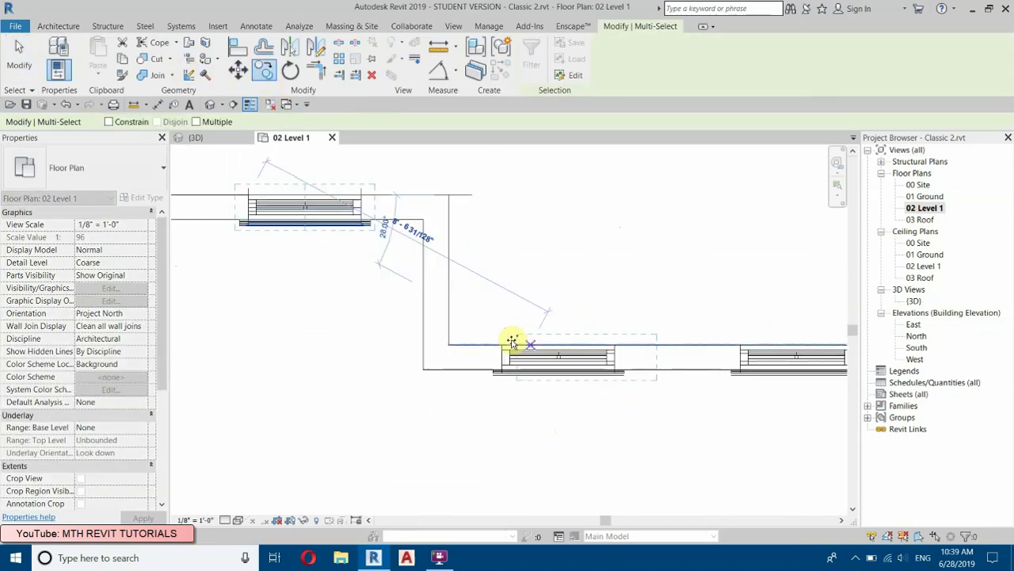
left_click(681, 351)
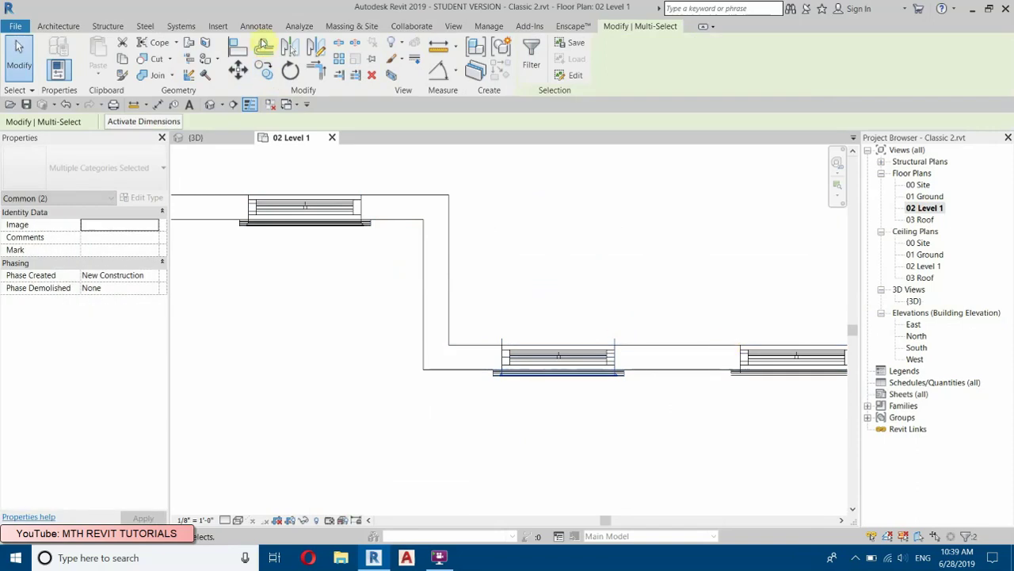
- Copy the new window and trim as multiple copies to the middle and far-end positions of the central front wall
left_click(264, 68)
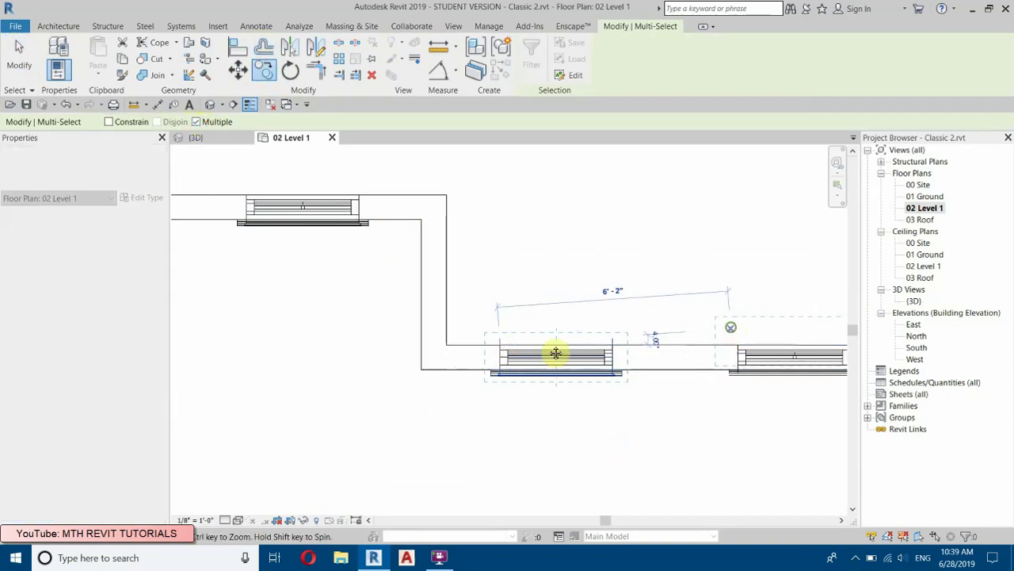
middle_click_drag(715, 340, 317, 356)
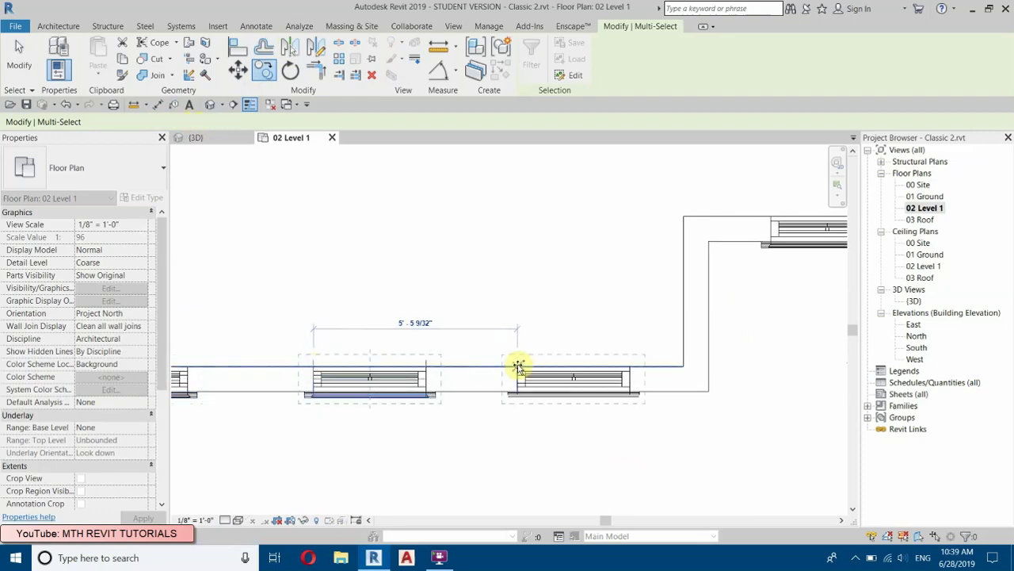
right_click(437, 202)
left_click(450, 222)
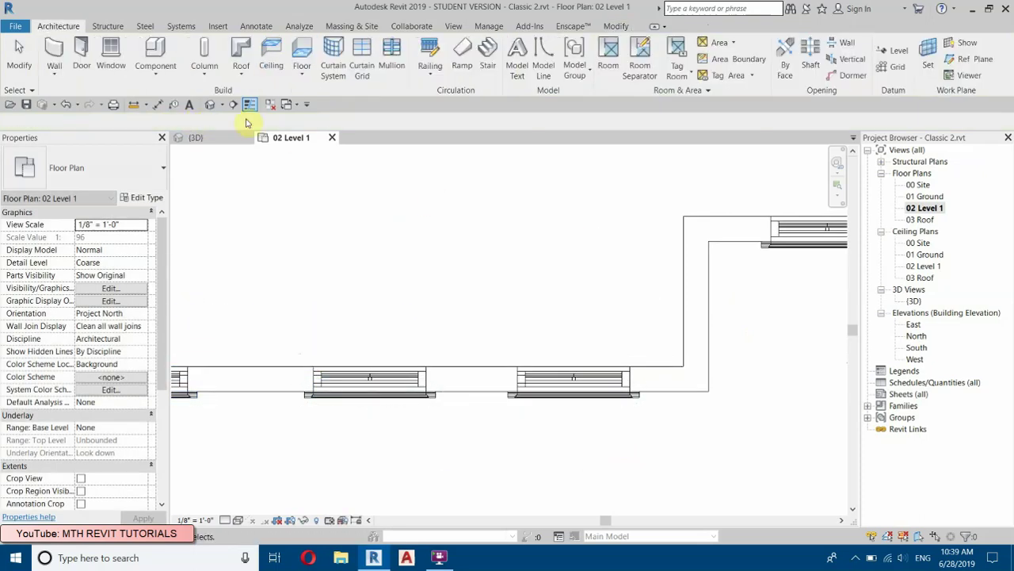
- Open the boundary sketch of the Generic - 2' ground floor slab for editing in the 00 Site floor plan
left_click(209, 104)
scroll(661, 444, "down", 2)
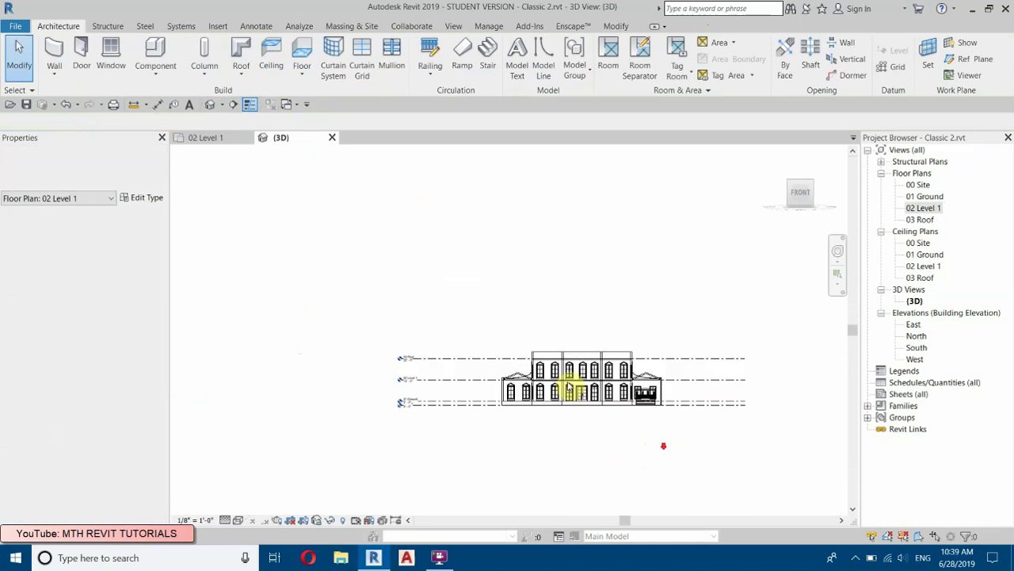
middle_click_drag(523, 307, 655, 428, "shift")
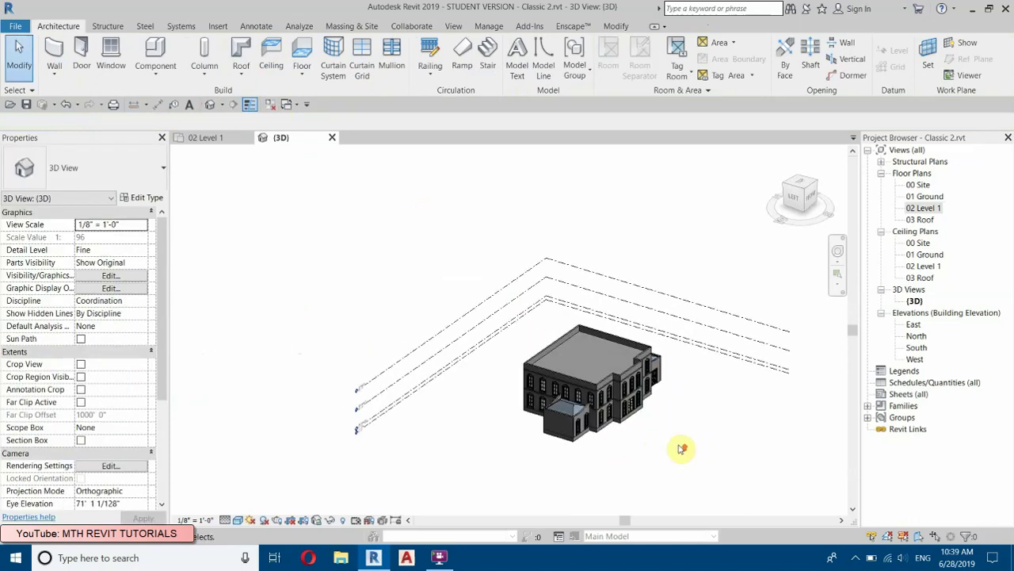
scroll(611, 373, "up", 5)
middle_click_drag(611, 374, 394, 406, "shift")
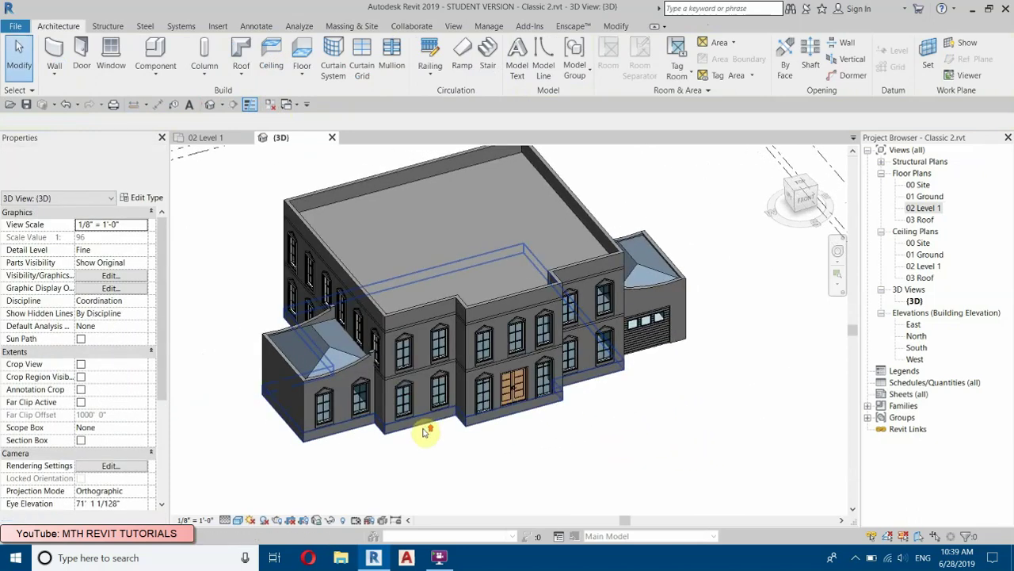
scroll(428, 425, "up", 3)
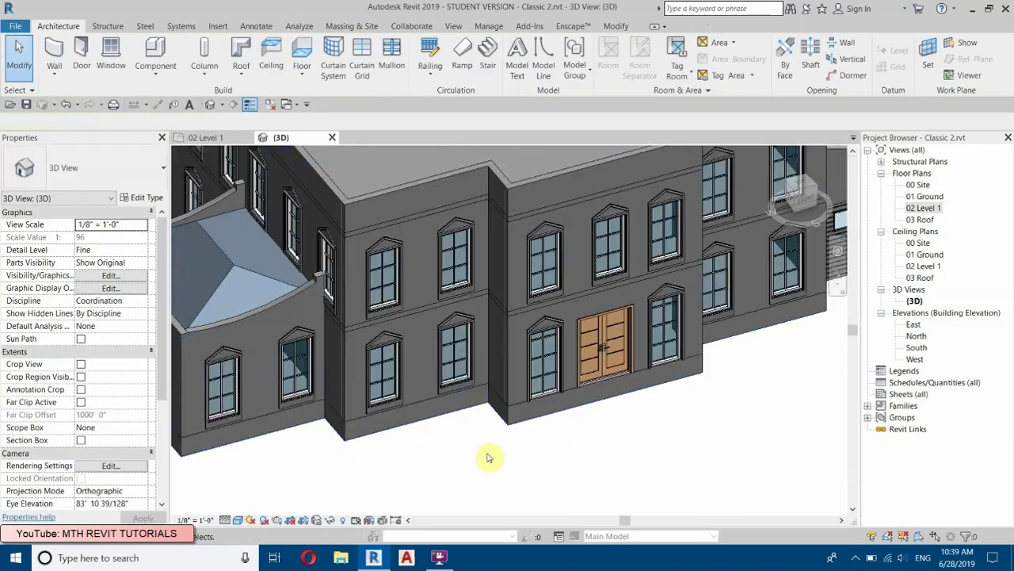
left_click(546, 416)
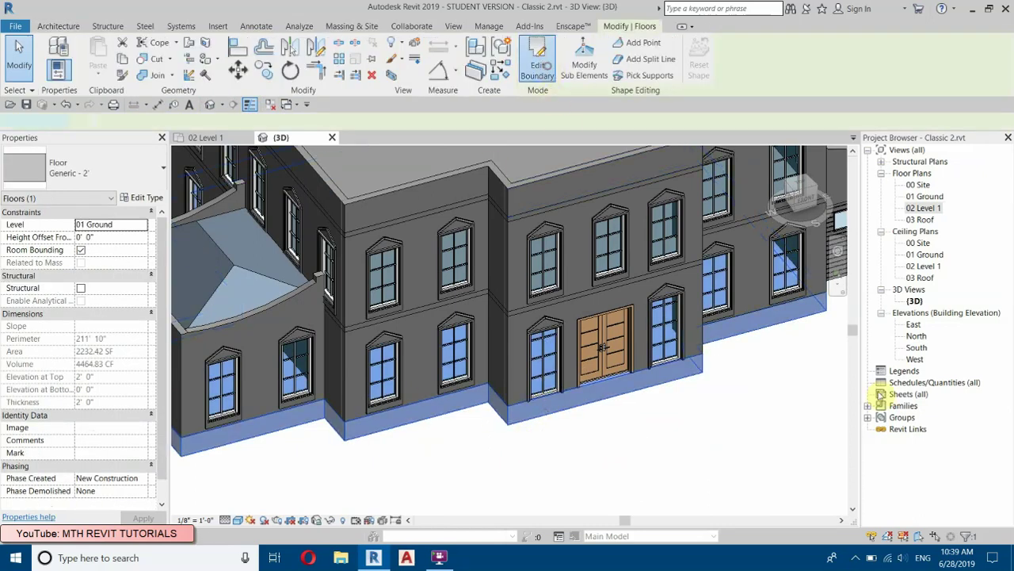
double_click(655, 360)
double_click(918, 185)
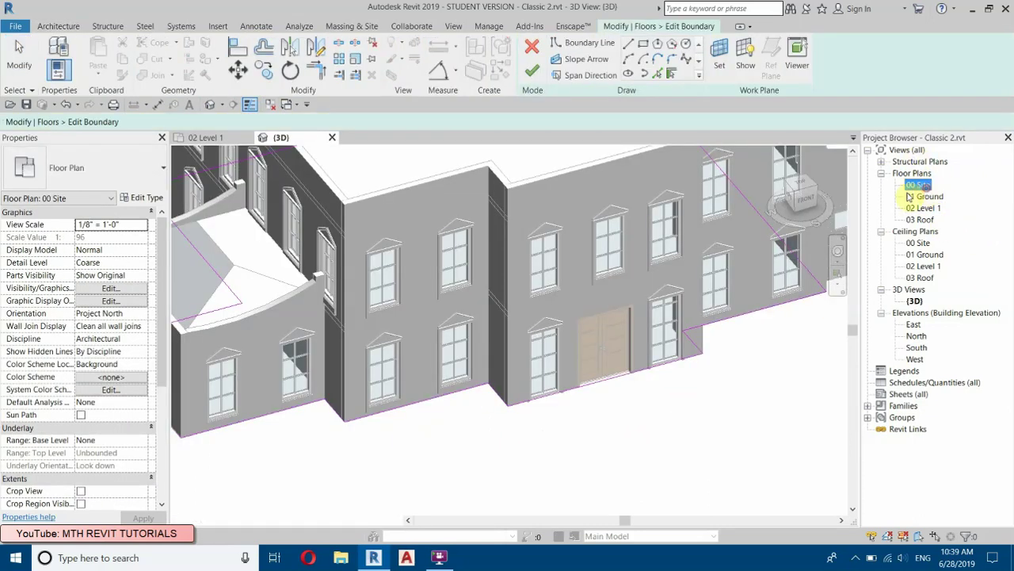
- Extend the slab's front boundary edge from the entrance wall out to the top edge of the front porch steps and finish the sketch
scroll(428, 461, "up", 5)
scroll(424, 459, "up", 4)
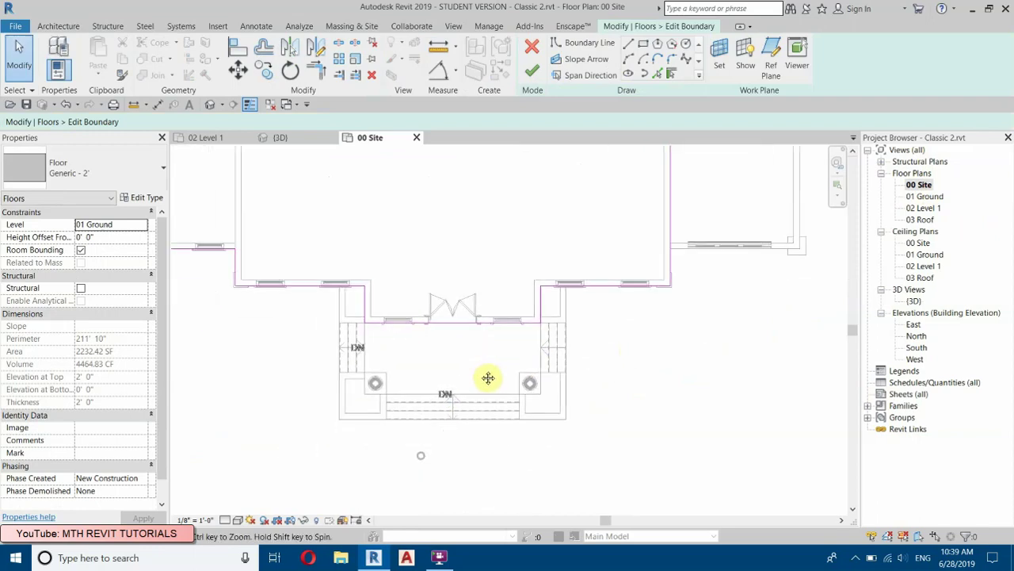
mouse_move(455, 268)
left_mouse_down()
mouse_move(446, 414)
mouse_move(462, 411)
left_mouse_up()
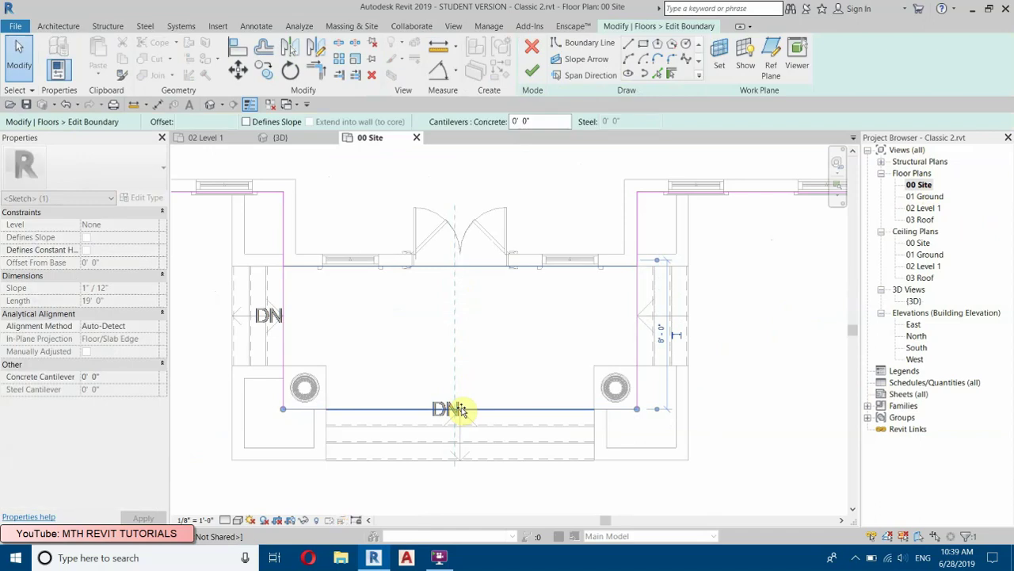
left_click(777, 382)
middle_click_drag(443, 353, 437, 384)
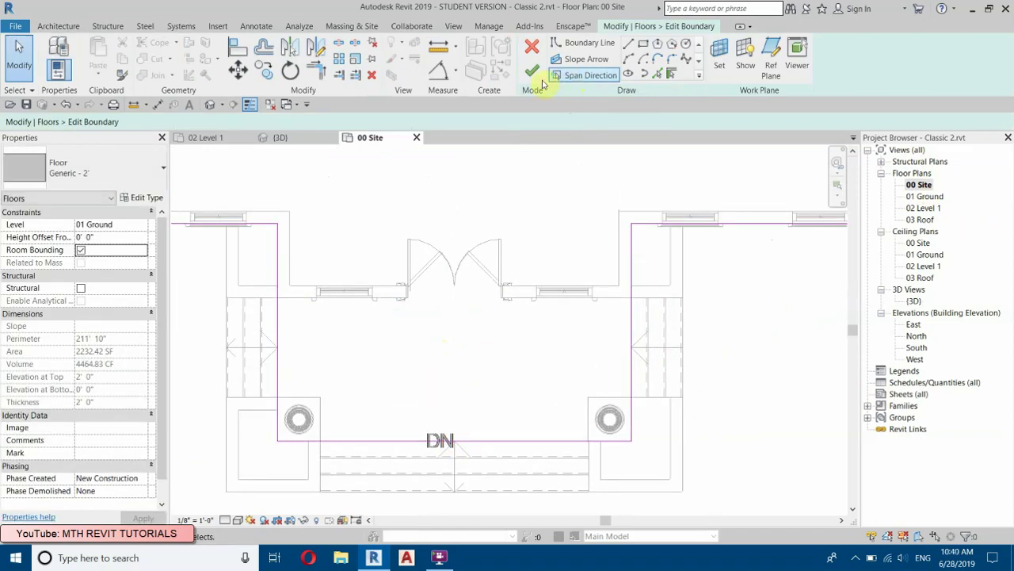
left_click(532, 71)
scroll(362, 287, "up", 2)
scroll(432, 288, "down", 2)
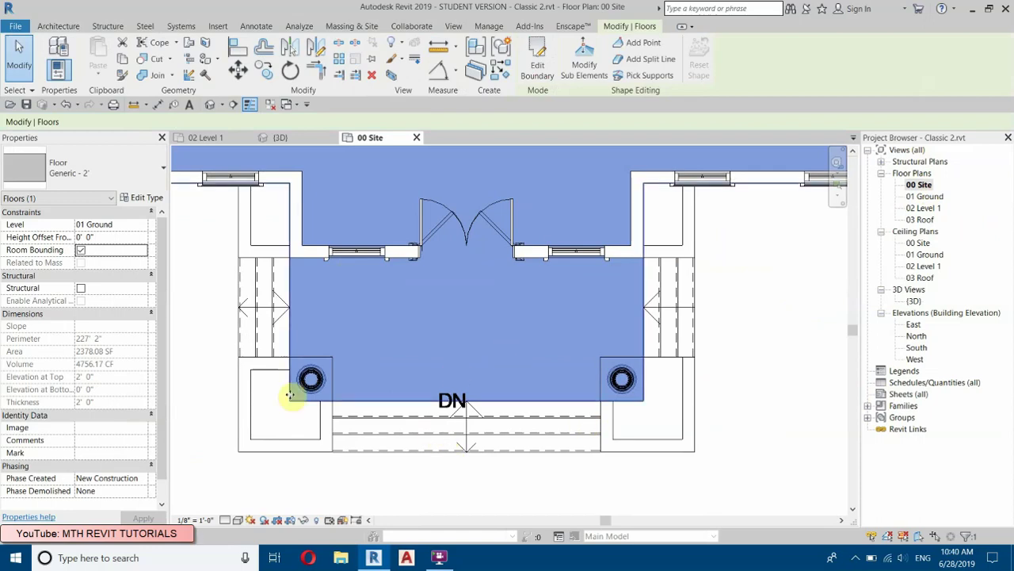
left_click(202, 361)
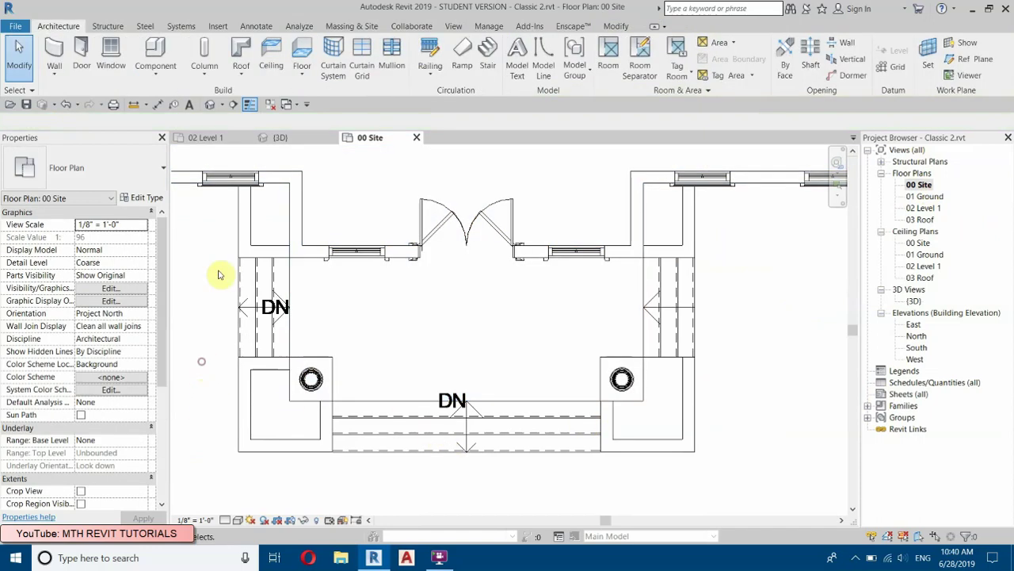
- Load the column family Column_10202.rfa from the Fut Tut folder into the project
left_click(219, 26)
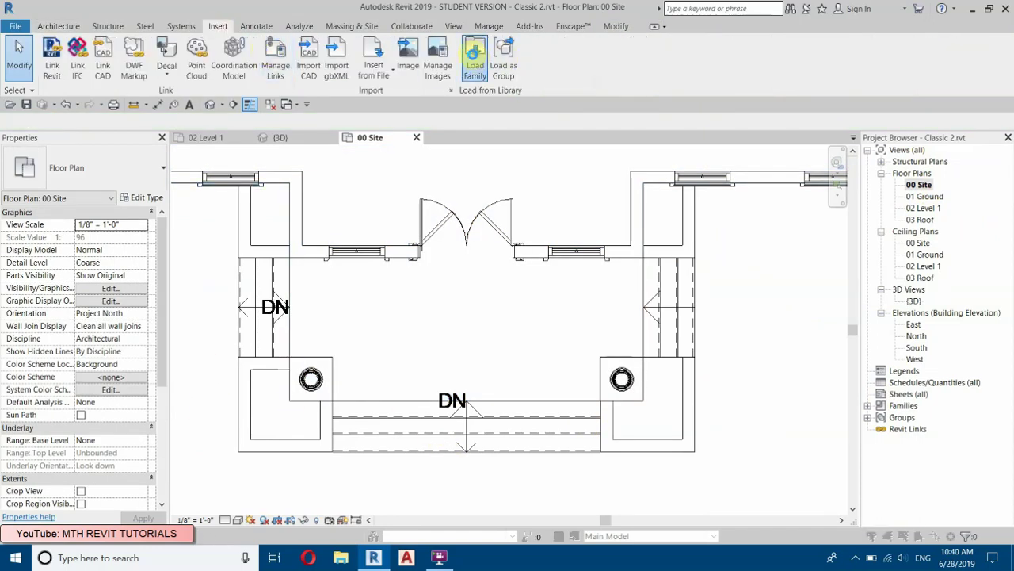
left_click(475, 57)
left_click_drag(432, 265, 227, 103)
left_click(204, 124)
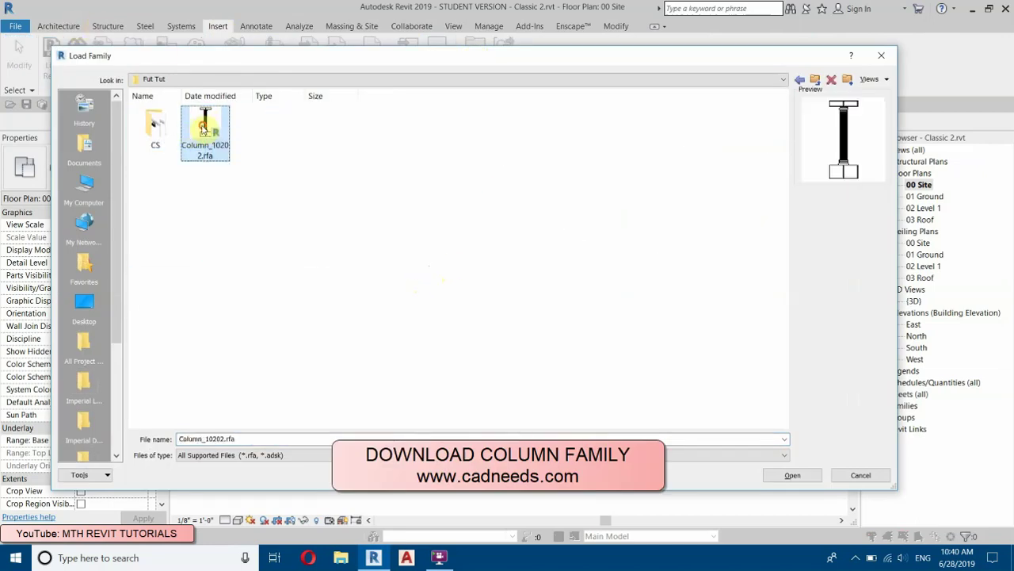
left_click(806, 477)
- Check the width of the porch's left square column base with an aligned dimension, without placing it
scroll(317, 349, "up", 5)
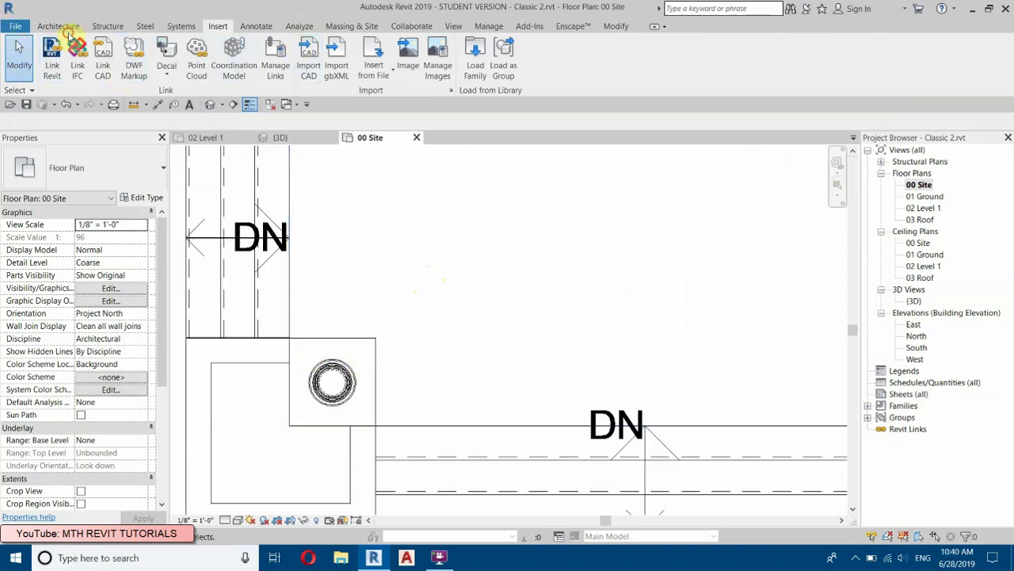
key("d")
key("i")
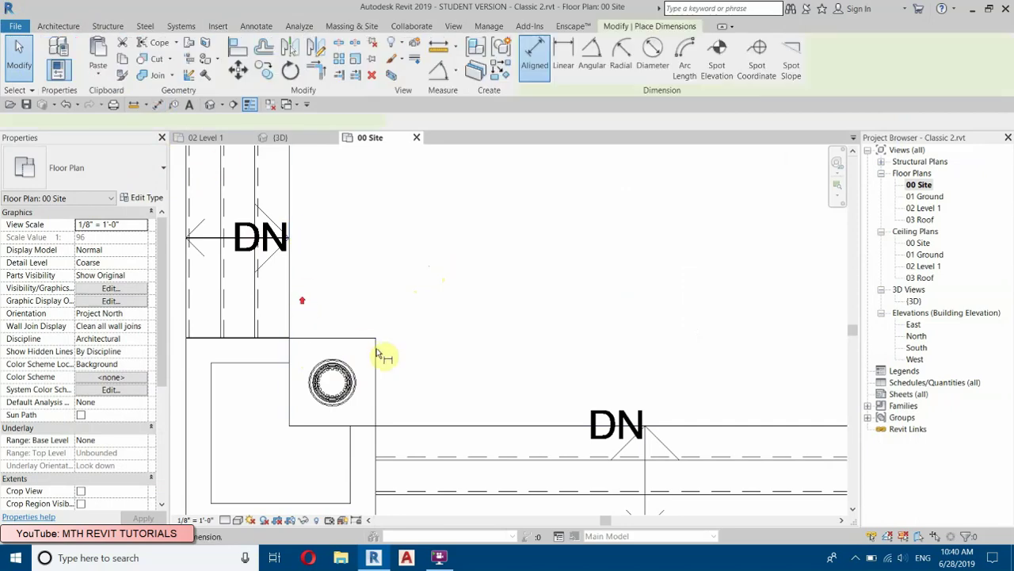
scroll(388, 352, "up", 2)
left_click(287, 384)
left_click(417, 365)
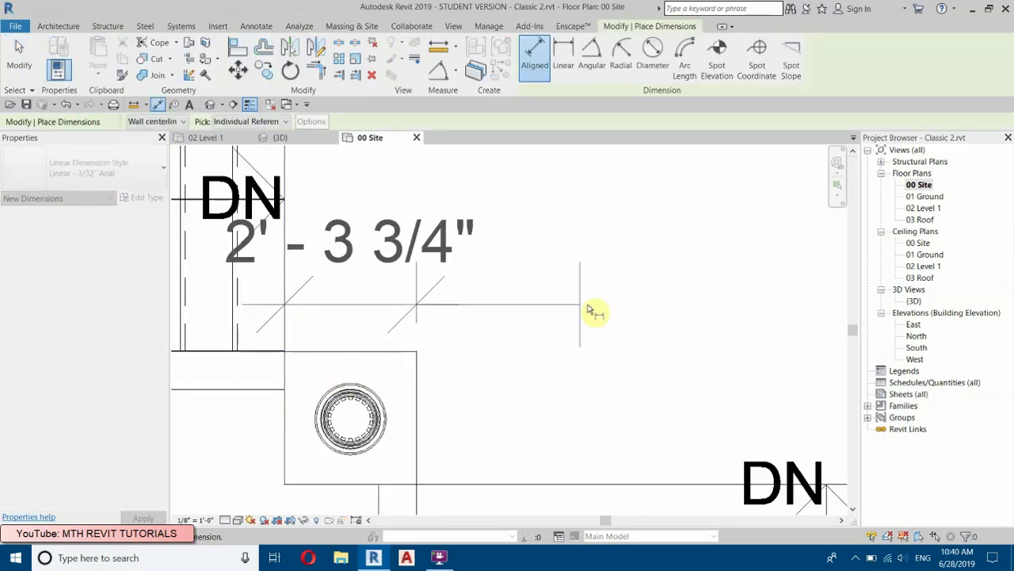
right_click(537, 235)
left_click(611, 243)
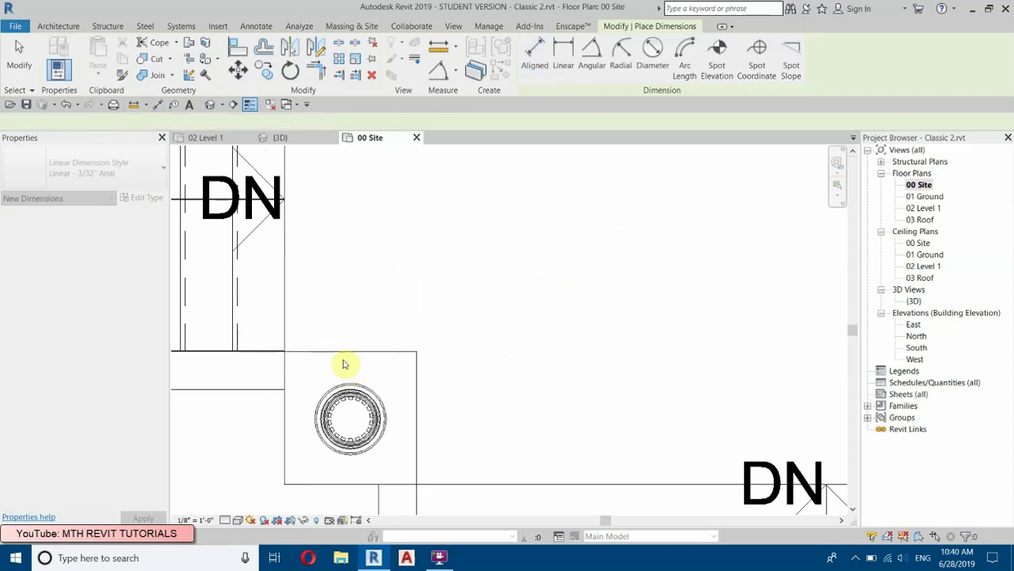
- Check the depth of the same column base with an aligned dimension, without placing it, and leave the dimension command
left_click(360, 497)
left_click(489, 448)
scroll(479, 273, "down", 2)
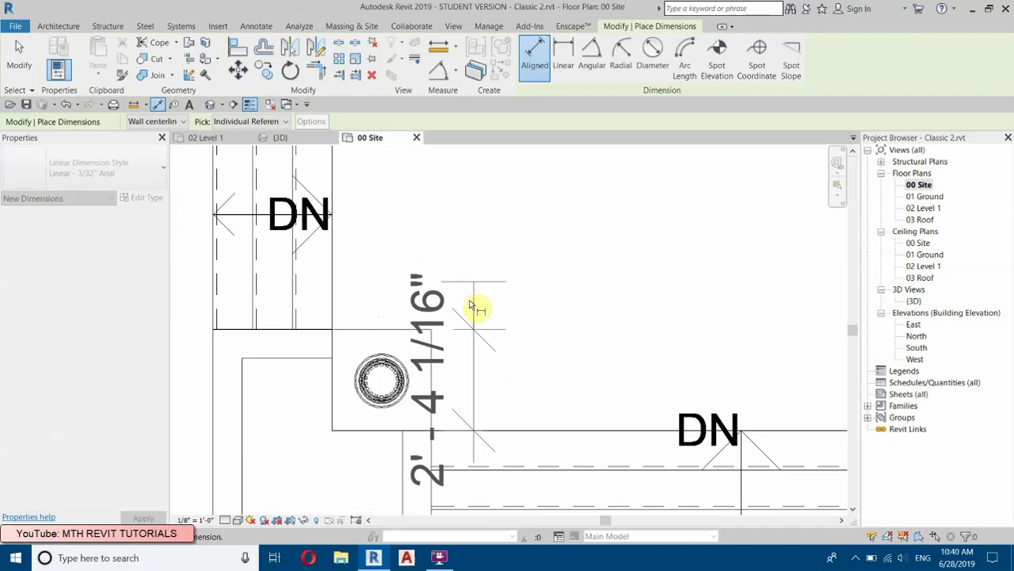
right_click(532, 269)
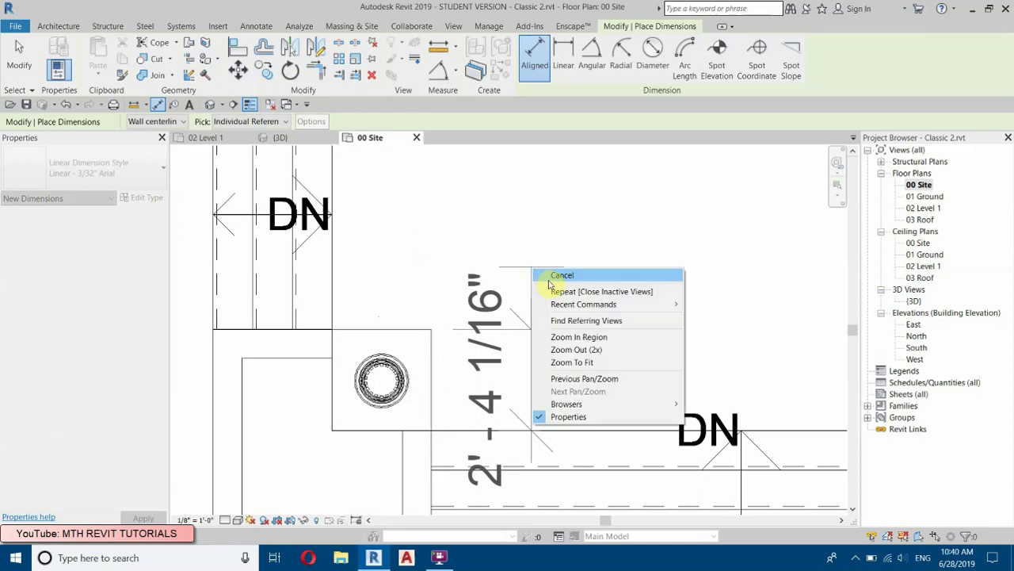
left_click(555, 276)
scroll(389, 301, "down", 4)
right_click(430, 293)
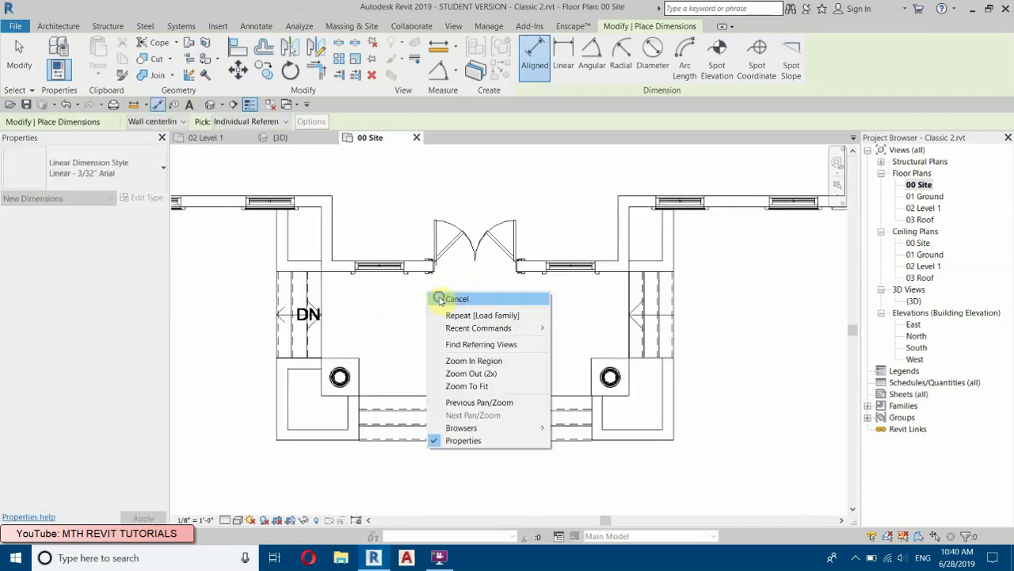
left_click(440, 299)
left_click(77, 29)
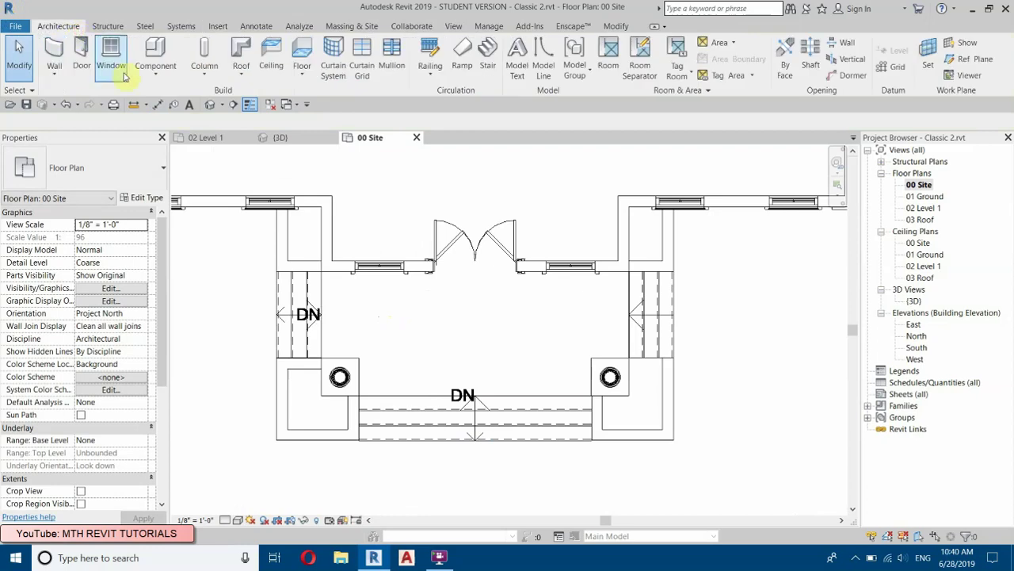
- Set the Column_10202 architectural column type's width to 2' 2" and place a trial column beside the porch's left column base
left_click(214, 74)
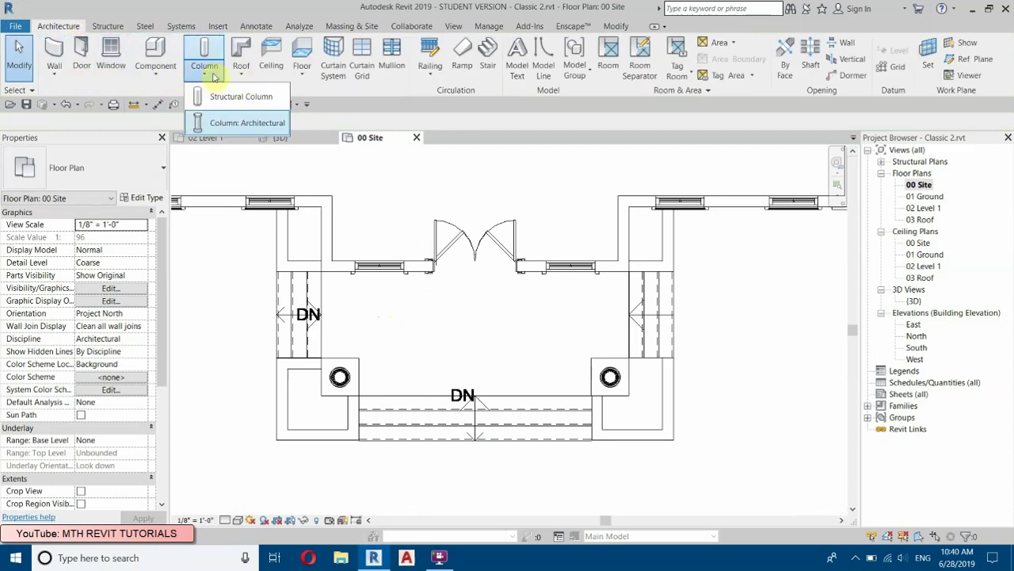
left_click(257, 126)
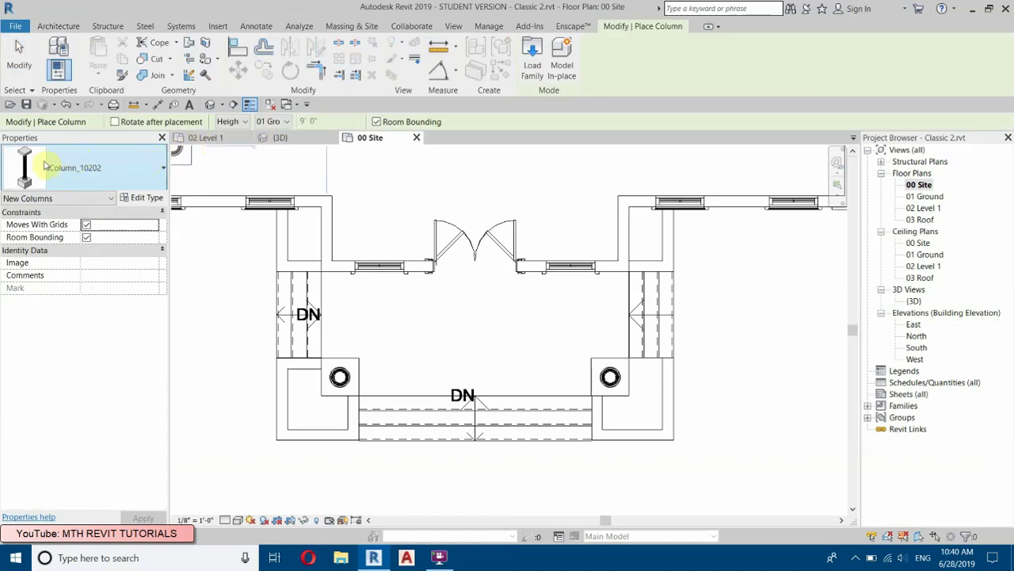
left_click(140, 198)
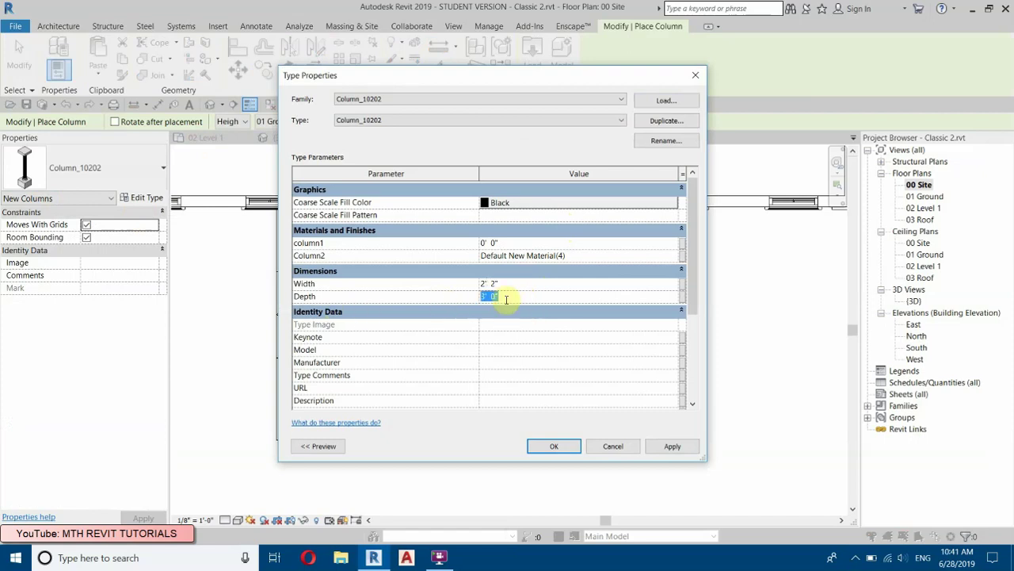
left_click(556, 448)
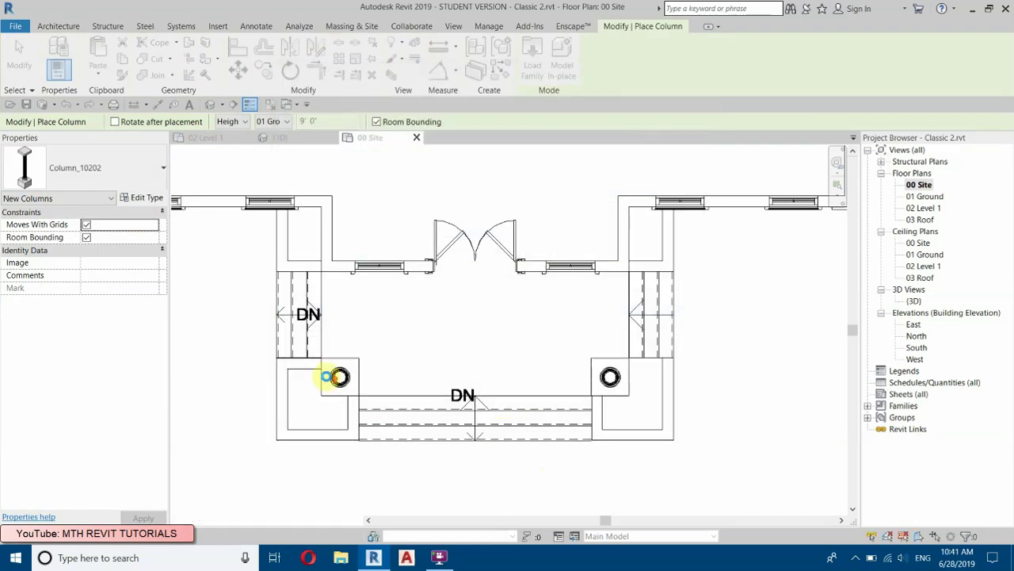
scroll(339, 377, "up", 6)
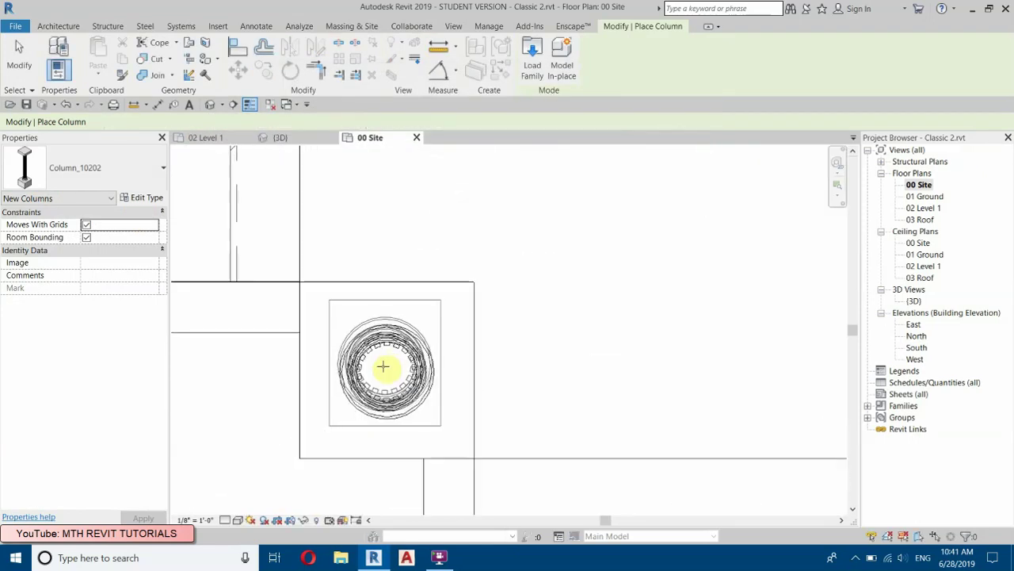
right_click(505, 241)
left_click(523, 252)
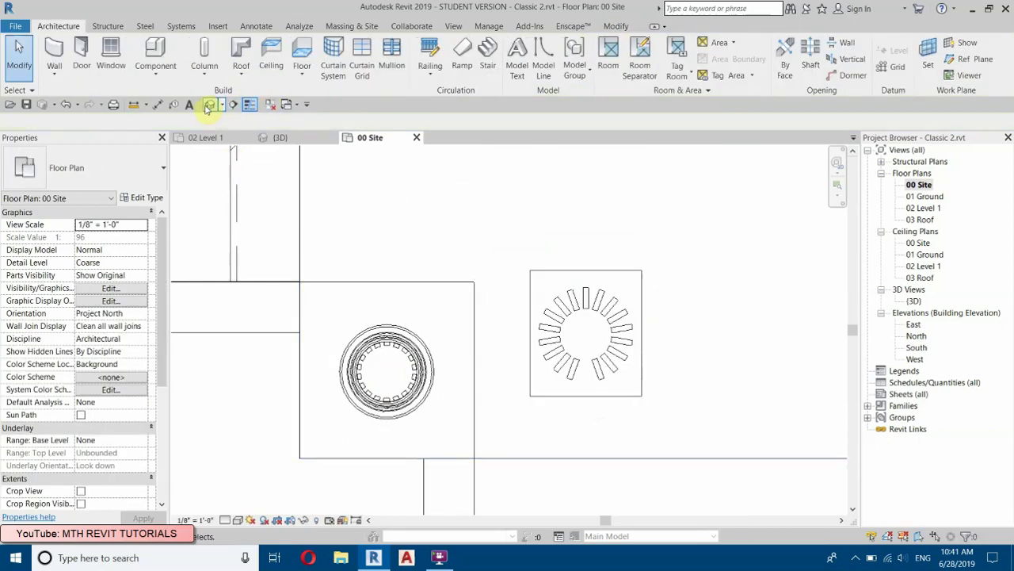
- Check the left column base's width again with an aligned dimension, leave the command, and delete the trial column
key("d")
key("i")
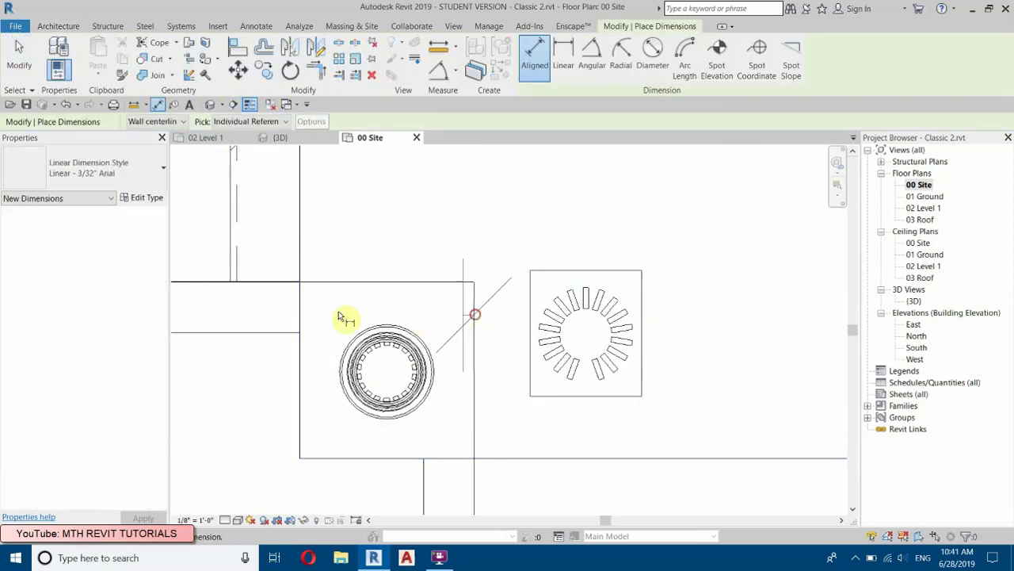
left_click(301, 311)
right_click(384, 223)
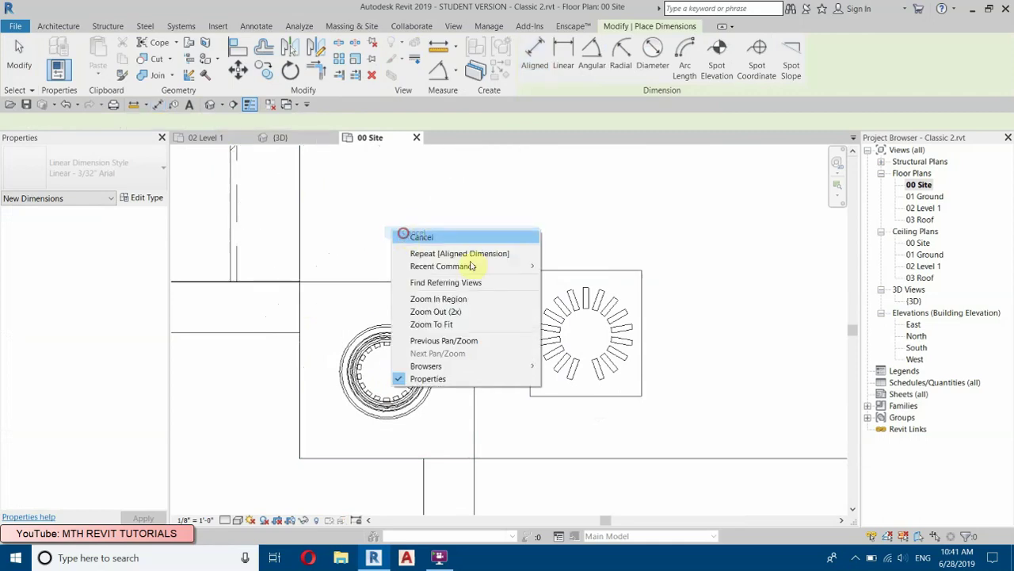
left_click(404, 231)
left_click(607, 298)
- Set the width and depth of the Column_10202 type to 4' for the column being placed
left_click(144, 198)
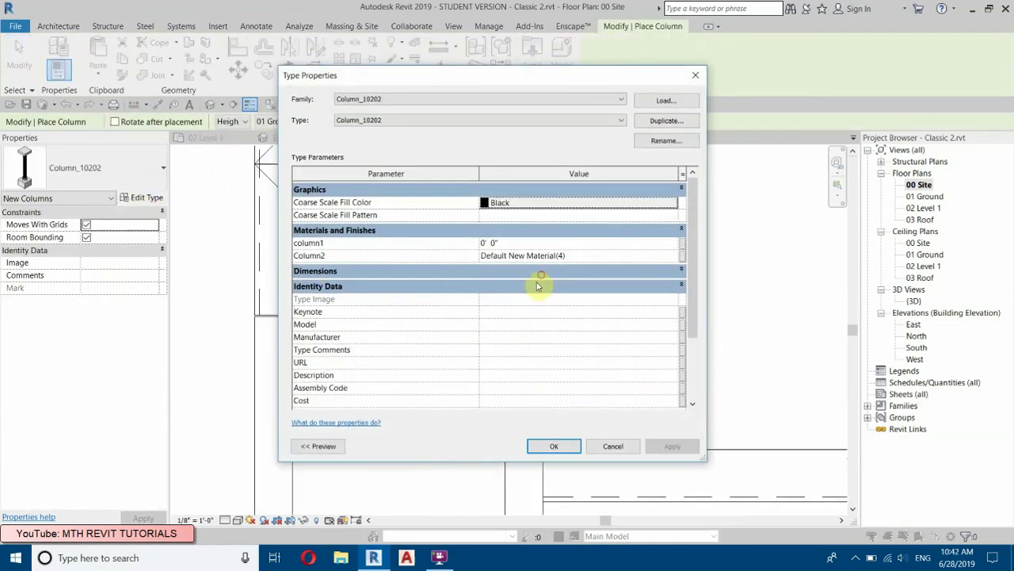
left_click(489, 256)
left_click(590, 272)
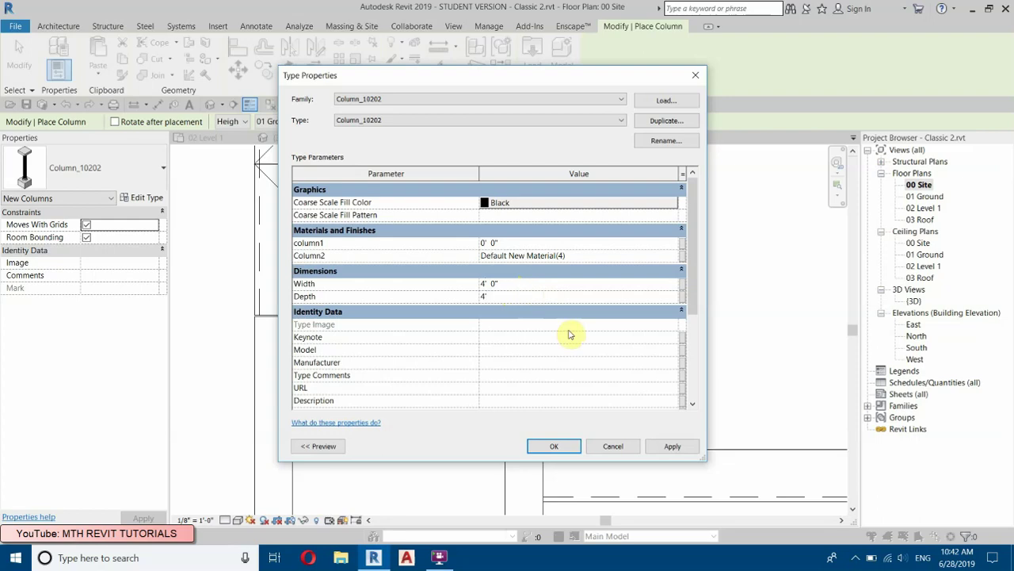
left_click(556, 446)
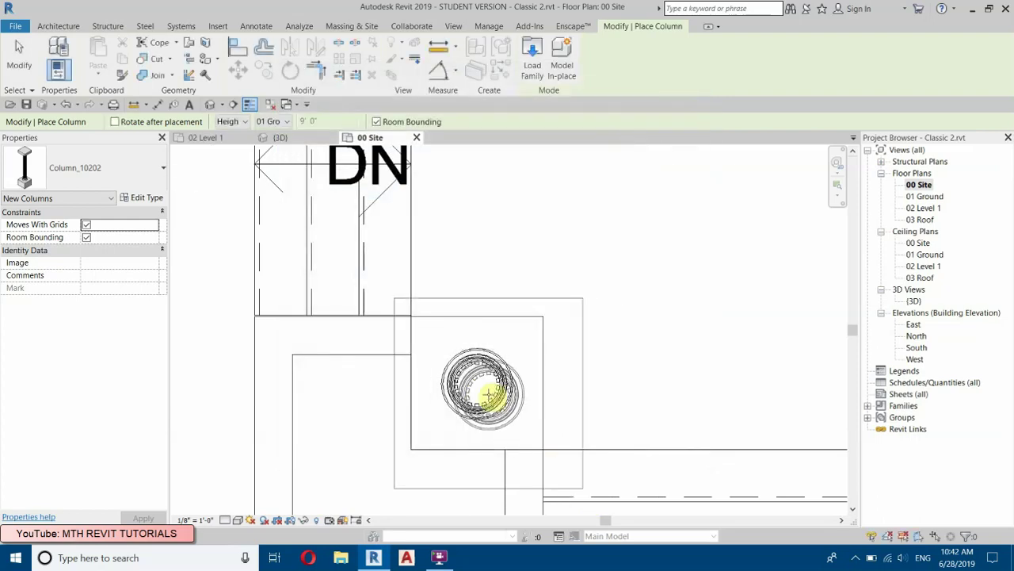
left_click(307, 286)
- Set the Column_10202 type's width and depth to 3' and place the column on the porch's left column base
left_click(136, 199)
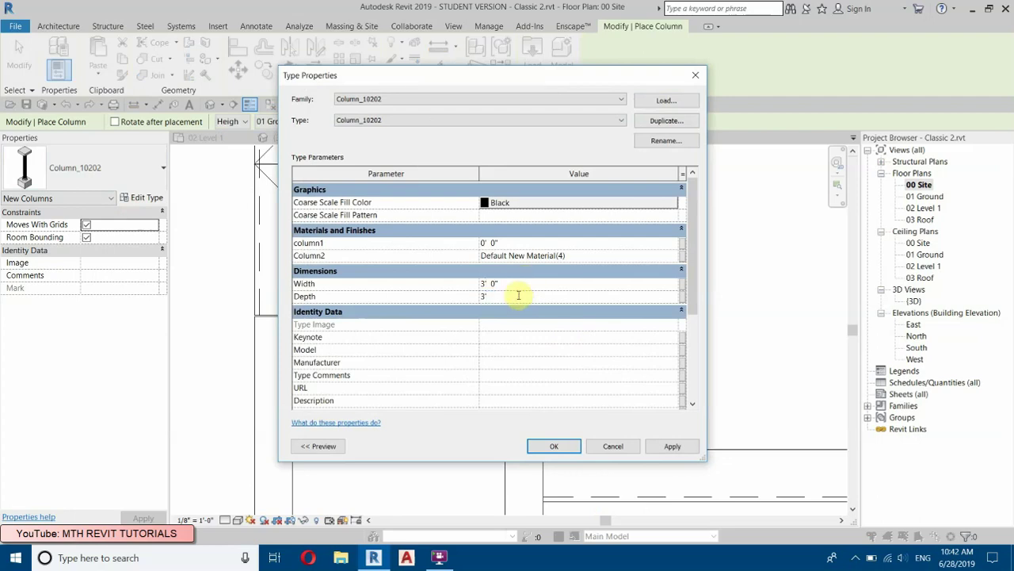
left_click(564, 446)
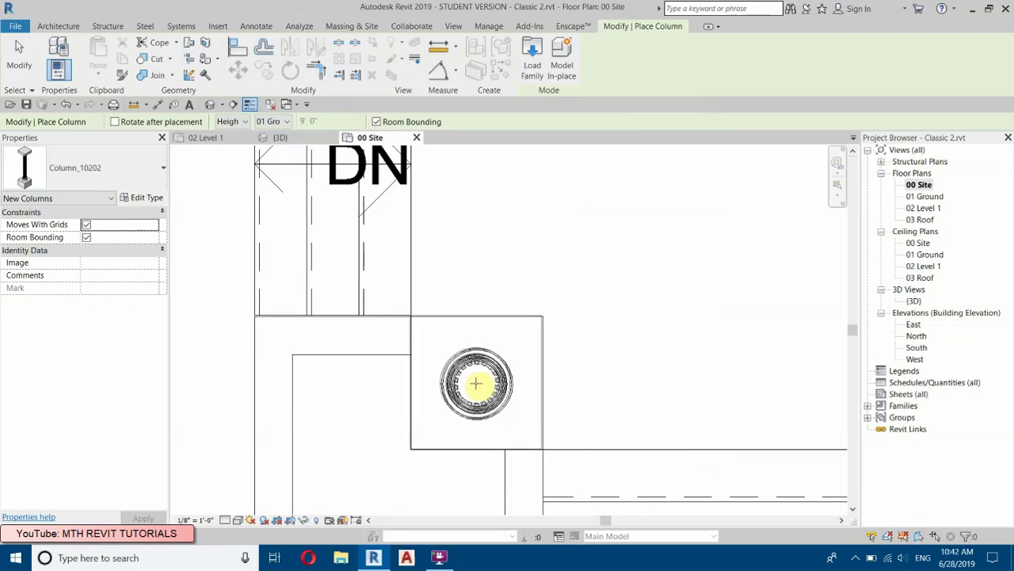
left_click(143, 198)
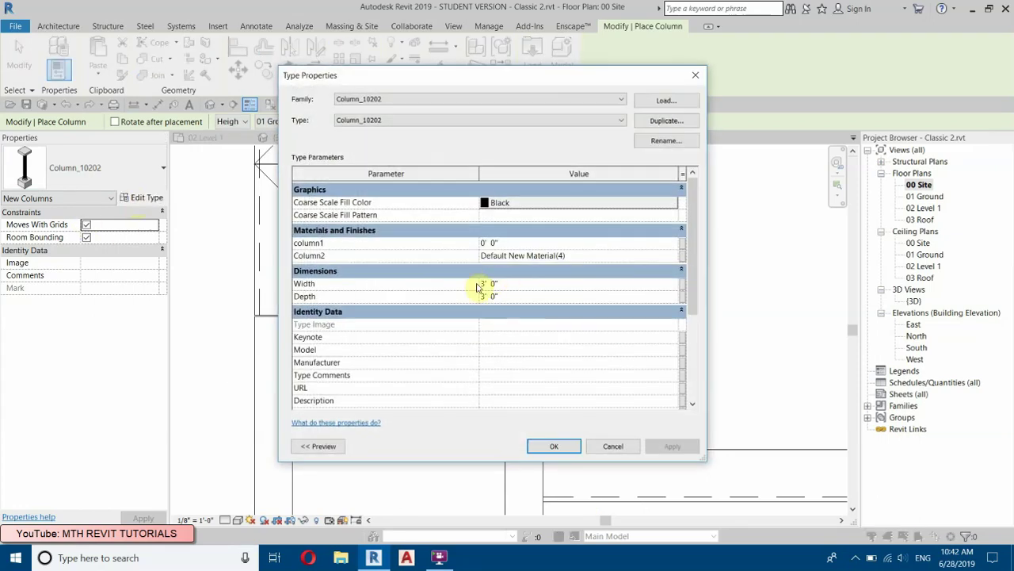
left_click(608, 444)
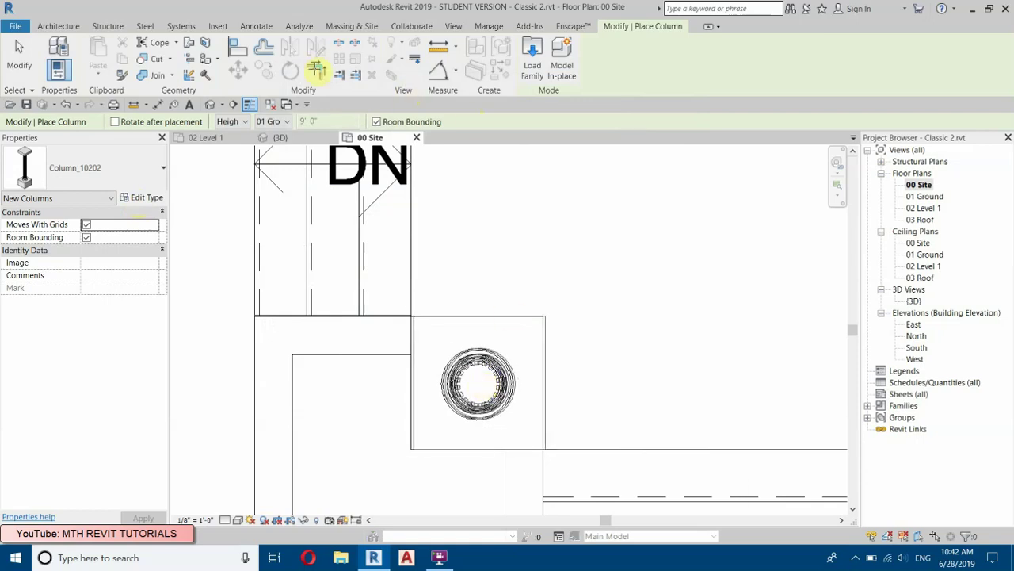
- Align the left face of the placed column with the left edge of the porch's column base and leave the Align command
left_click(237, 47)
scroll(419, 325, "up", 4)
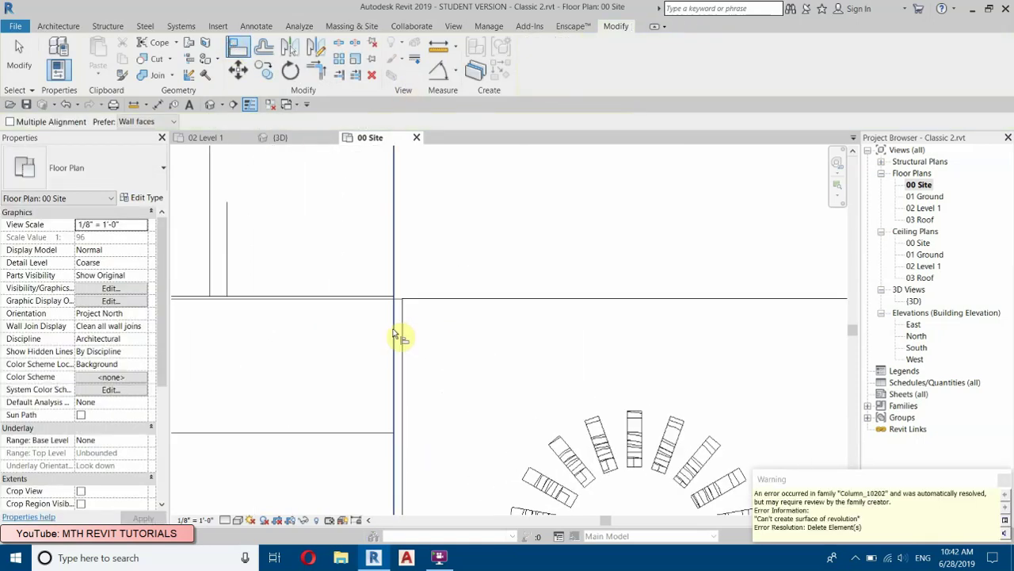
left_click(394, 333)
scroll(448, 273, "down", 4)
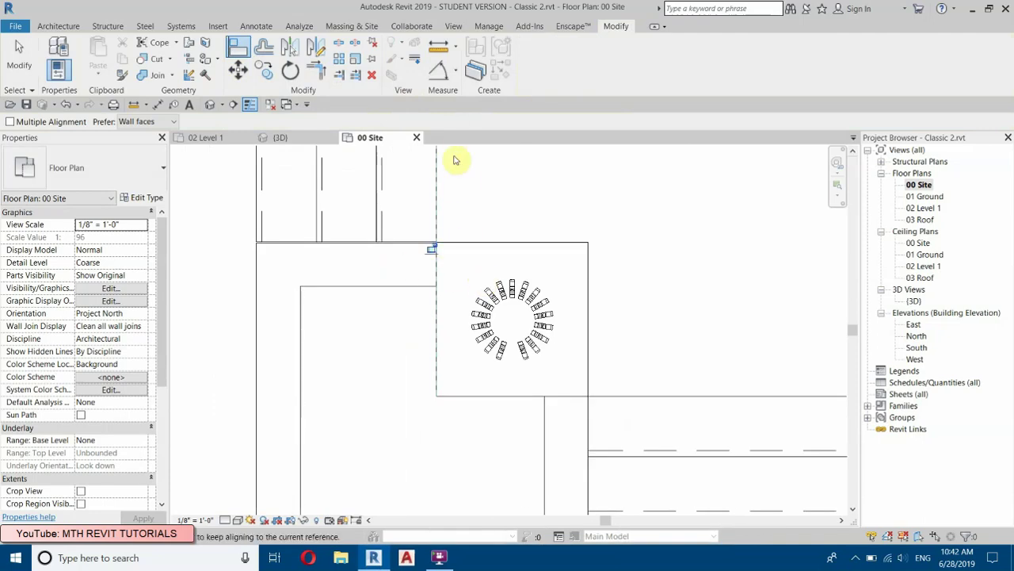
scroll(591, 406, "up", 3)
scroll(432, 372, "down", 5)
right_click(490, 287)
left_click(502, 296)
right_click(502, 296)
left_click(515, 303)
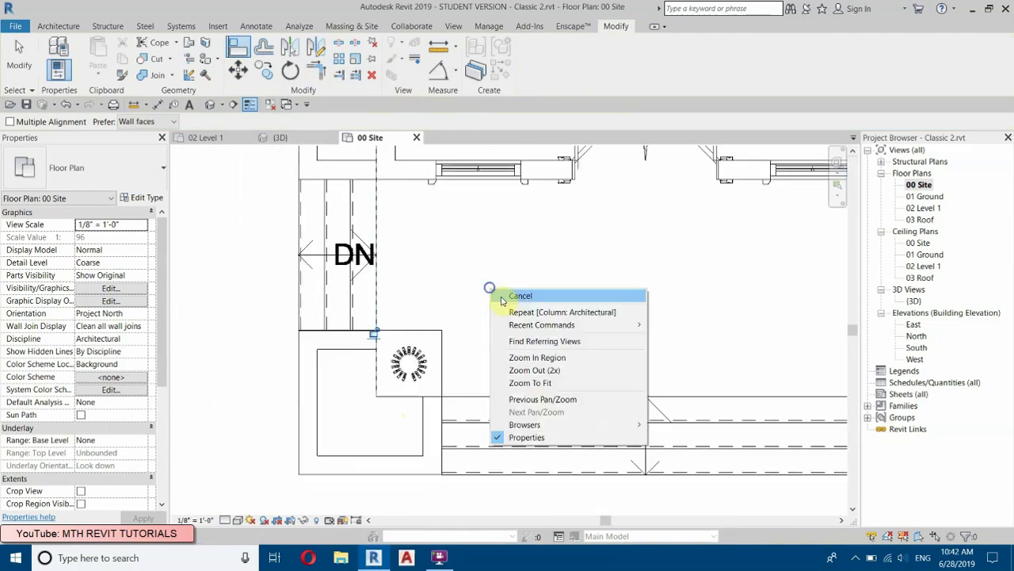
left_click(515, 304)
- Open the 3D view, close the other open views, and focus on the new column at the porch's front-left corner
left_click(272, 105)
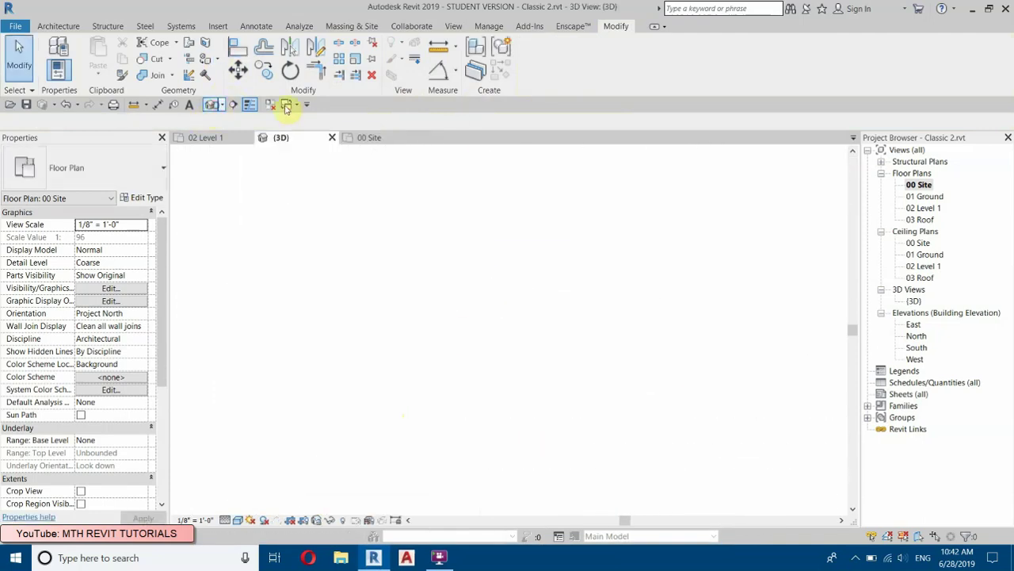
left_click(272, 106)
scroll(555, 465, "up", 4)
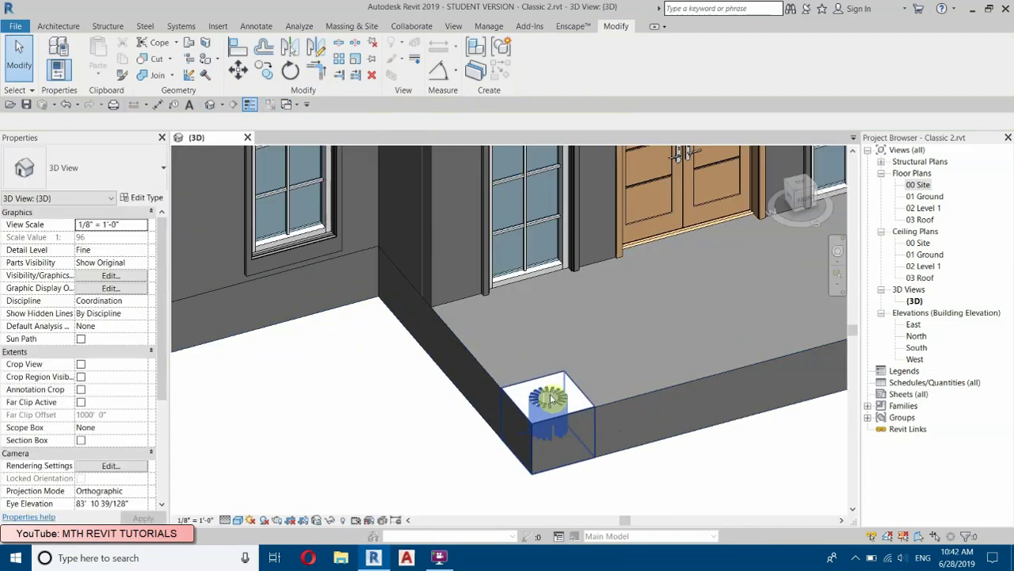
scroll(613, 430, "up", 2)
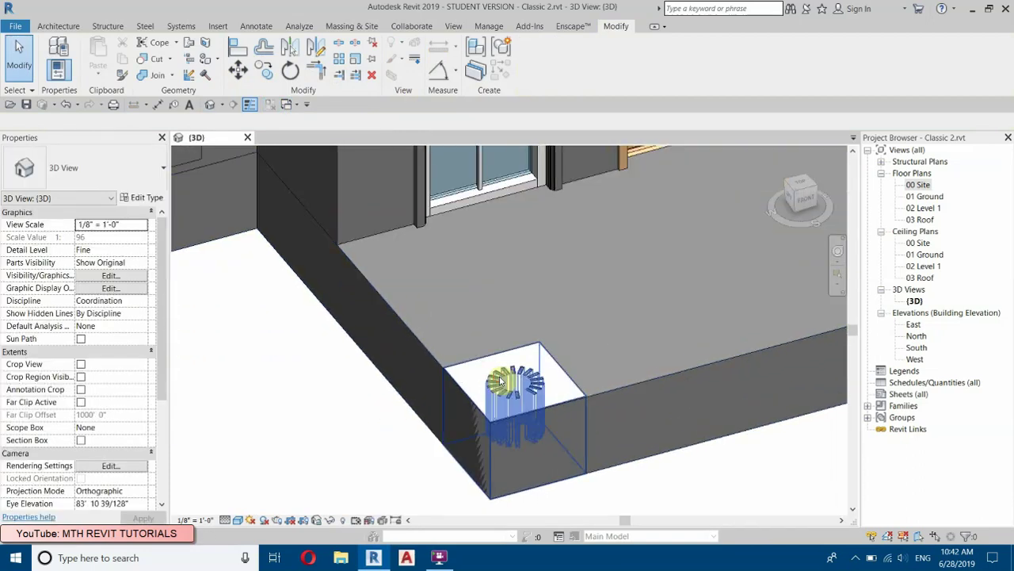
- Set the Top Level of the porch's corner column to 02 Level 1
left_click(523, 388)
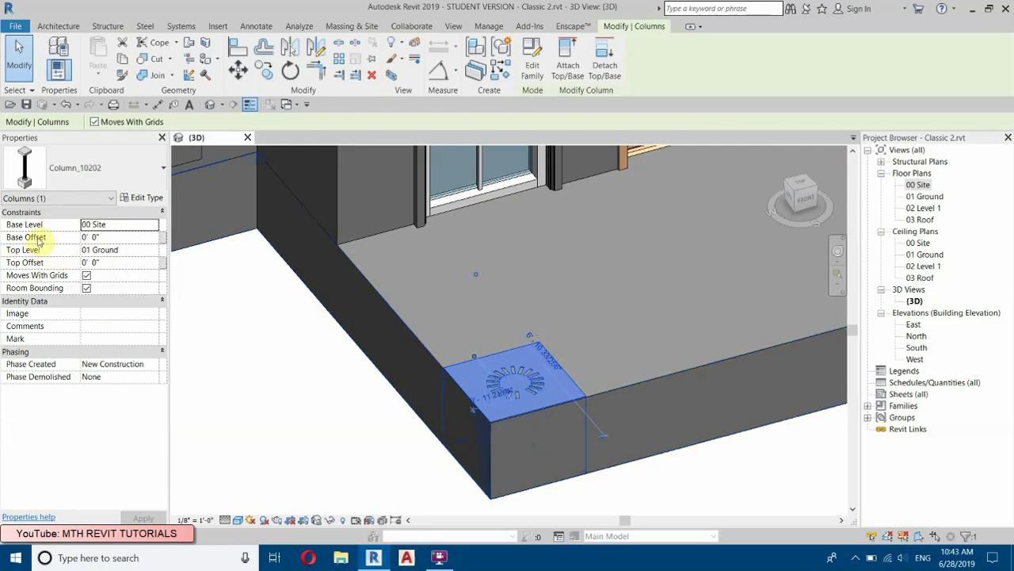
left_click(151, 250)
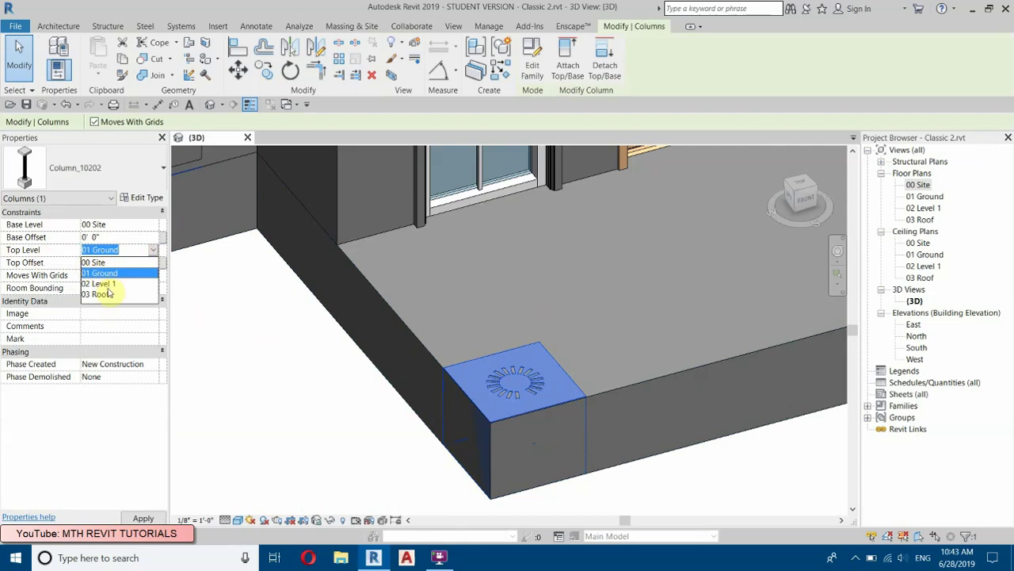
left_click(100, 283)
scroll(409, 378, "down", 6)
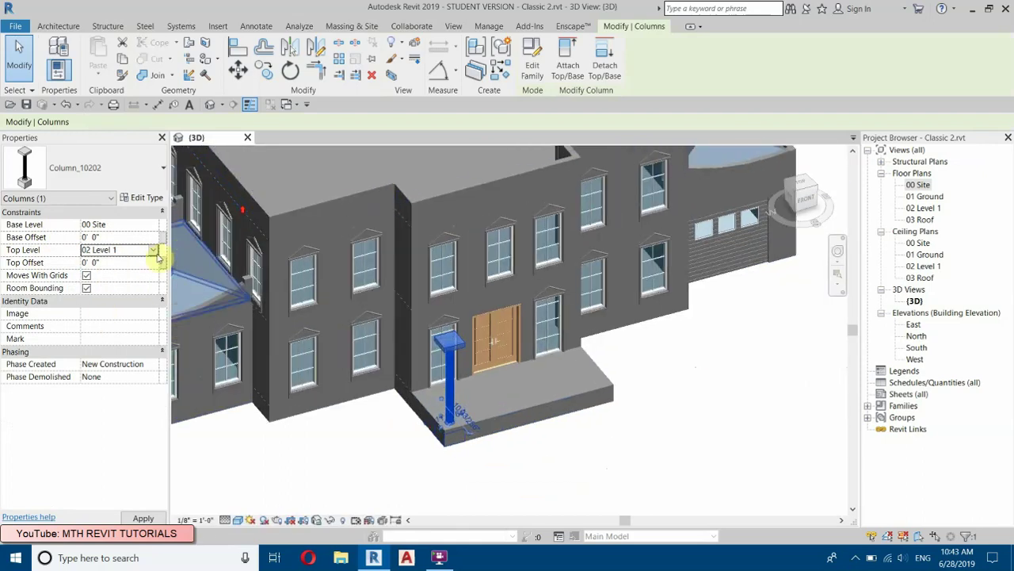
- Raise the corner column by setting its Top Level to 03 Roof, and deselect it
left_click(152, 250)
left_click(94, 294)
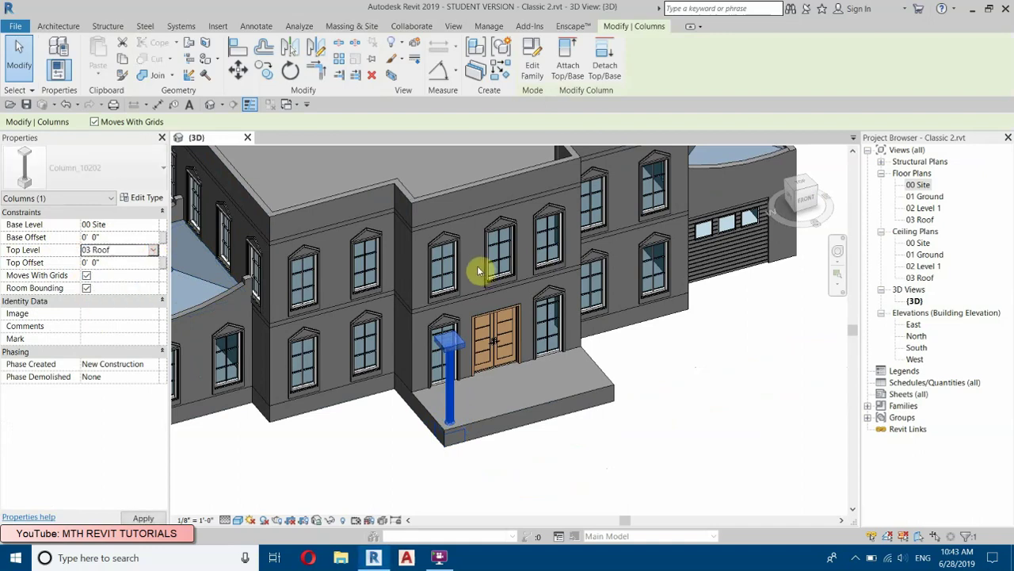
left_click(751, 390)
- Set the corner column's Base Level to 01 Ground so that its pedestal stands on the porch floor, and deselect it
middle_click_drag(587, 383, 404, 309, "shift")
middle_click_drag(405, 309, 714, 531)
scroll(516, 437, "up", 5)
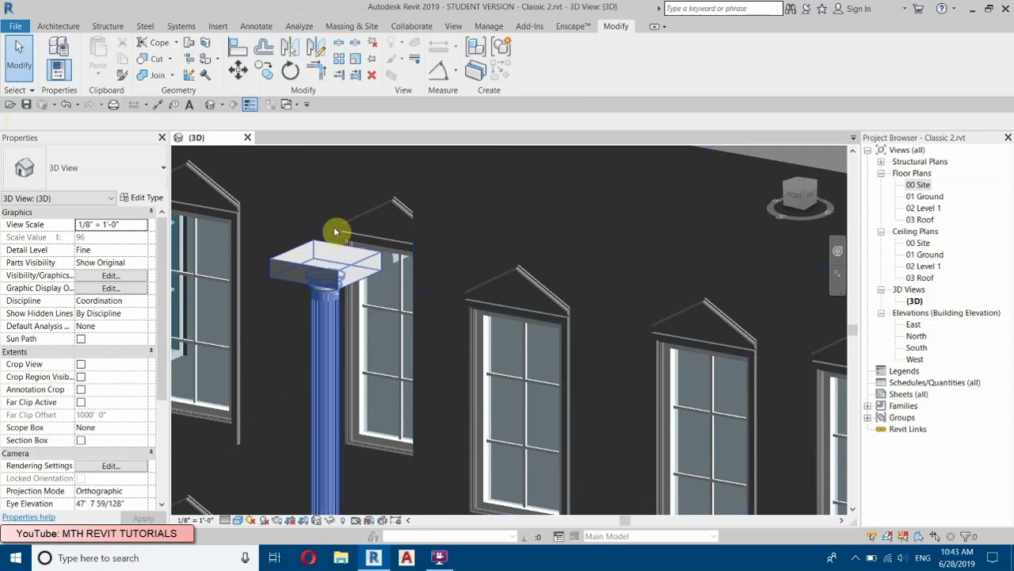
scroll(365, 425, "down", 5)
scroll(385, 281, "up", 6)
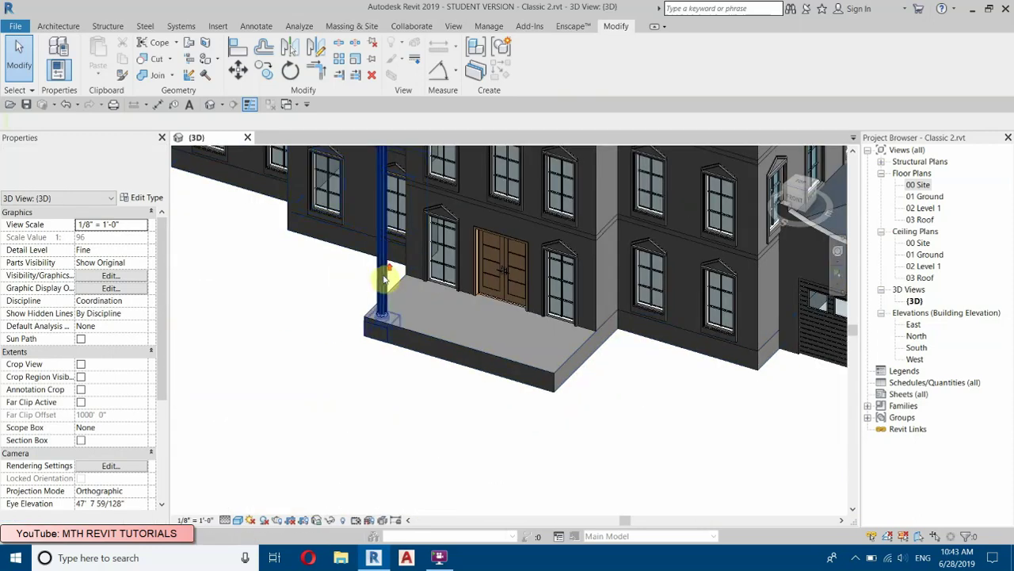
scroll(407, 385, "up", 5)
scroll(371, 338, "down", 1)
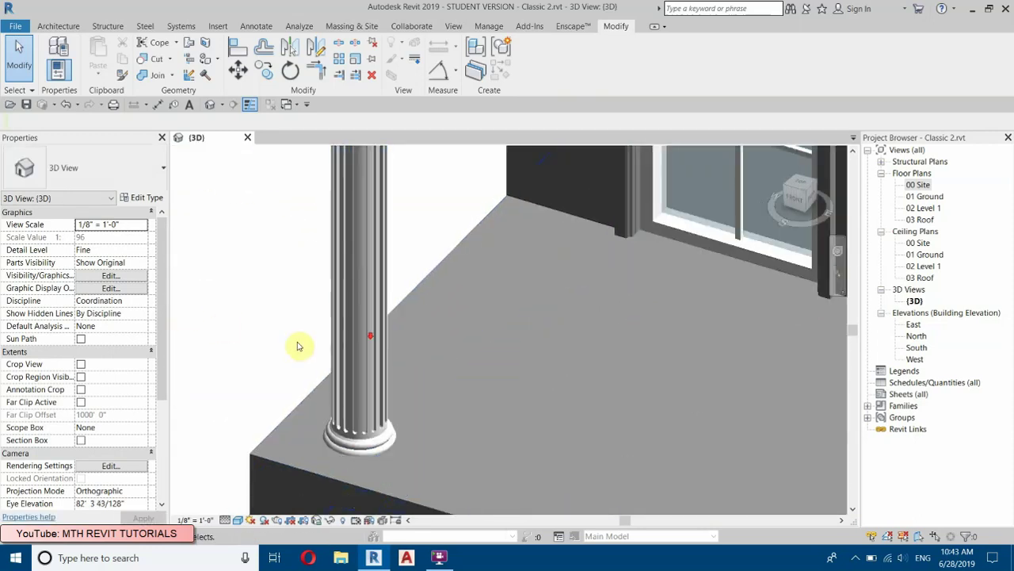
left_click(389, 308)
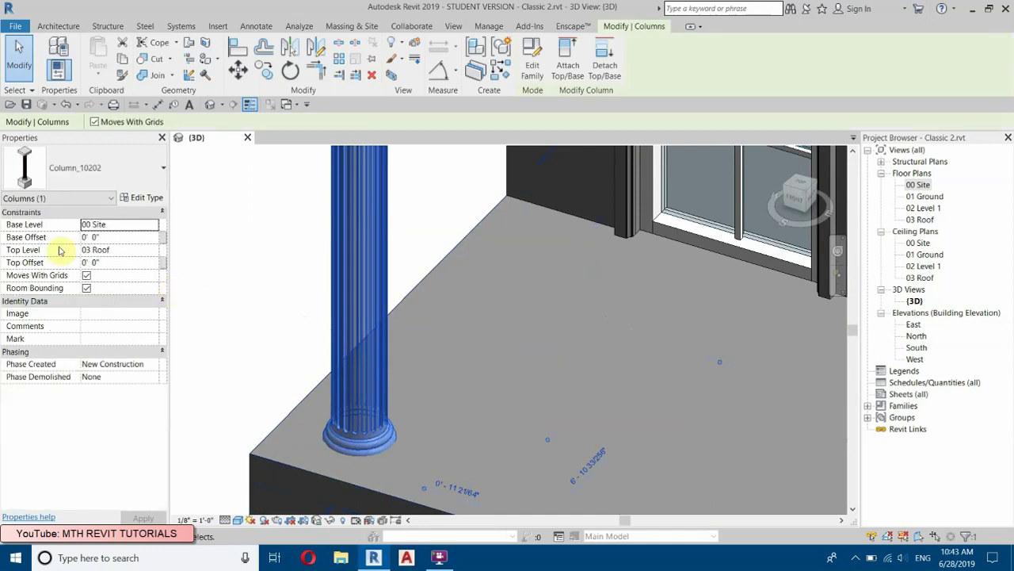
left_click(153, 225)
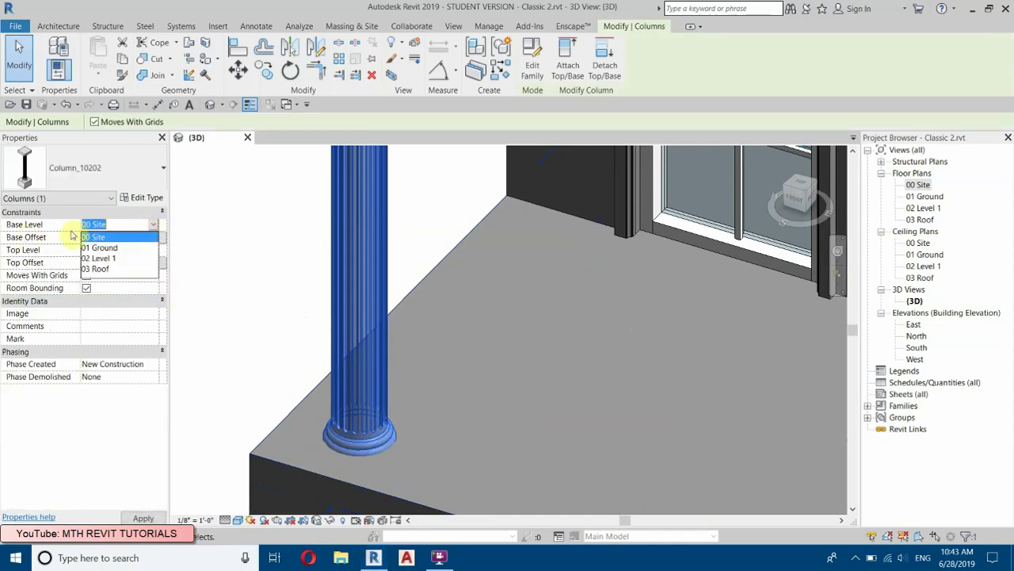
left_click(99, 247)
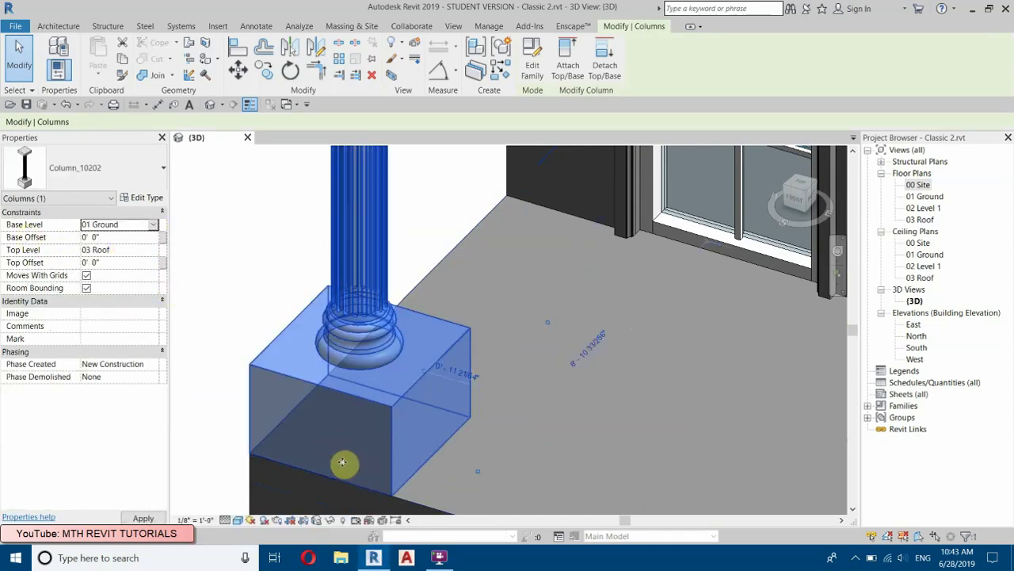
left_click(253, 302)
- Examine the corner column from its pedestal up along the shaft to the capital
middle_click_drag(485, 346, 479, 460)
scroll(477, 455, "down", 4)
middle_click_drag(442, 170, 478, 552)
scroll(444, 273, "up", 2)
middle_click_drag(383, 180, 363, 375)
scroll(363, 376, "up", 1)
middle_click_drag(383, 333, 433, 90)
scroll(437, 209, "down", 4)
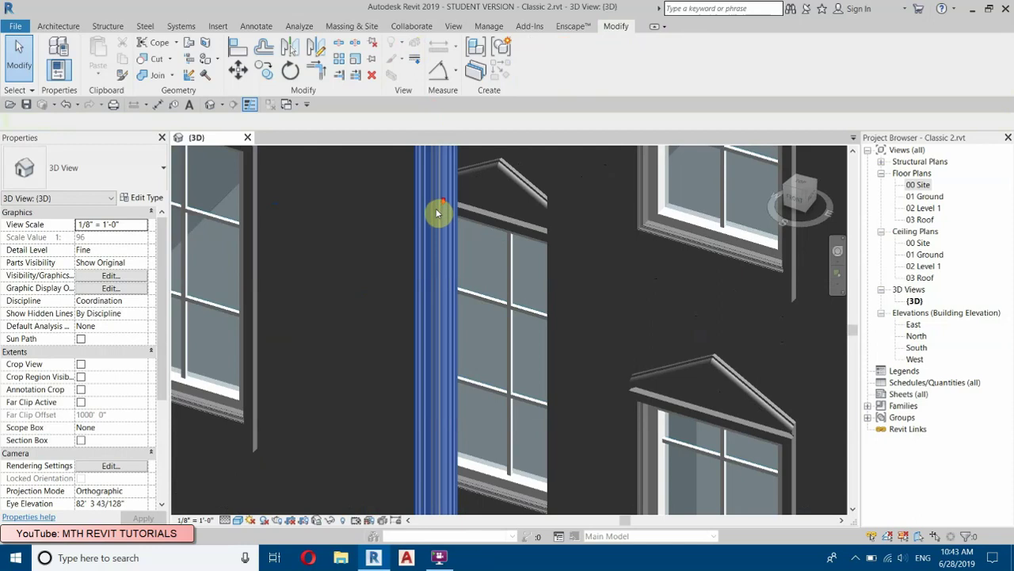
- Open the corner column's family, Column_10202, for editing in the Family Editor
scroll(432, 417, "up", 5)
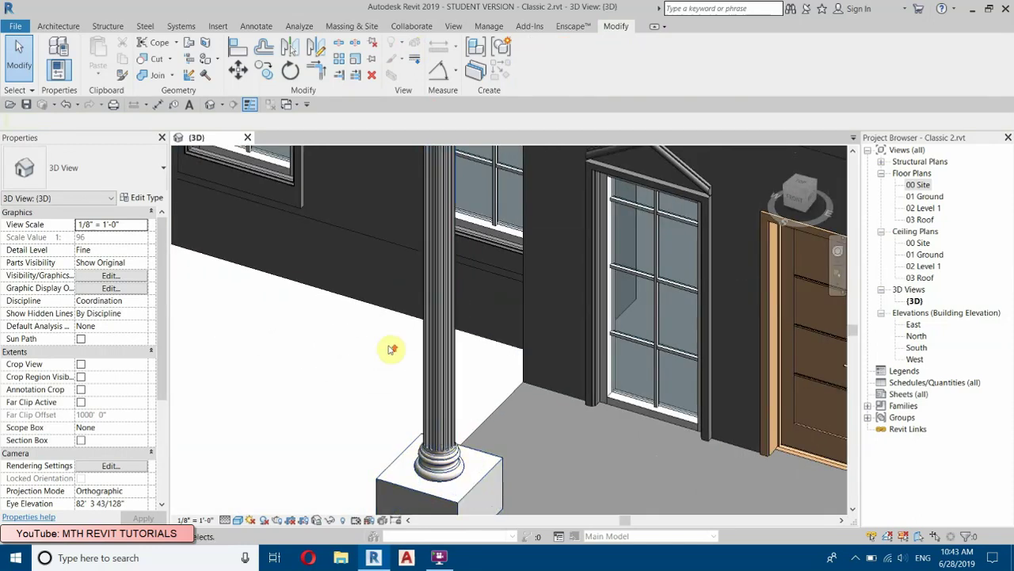
scroll(389, 346, "up", 2)
left_click(452, 409)
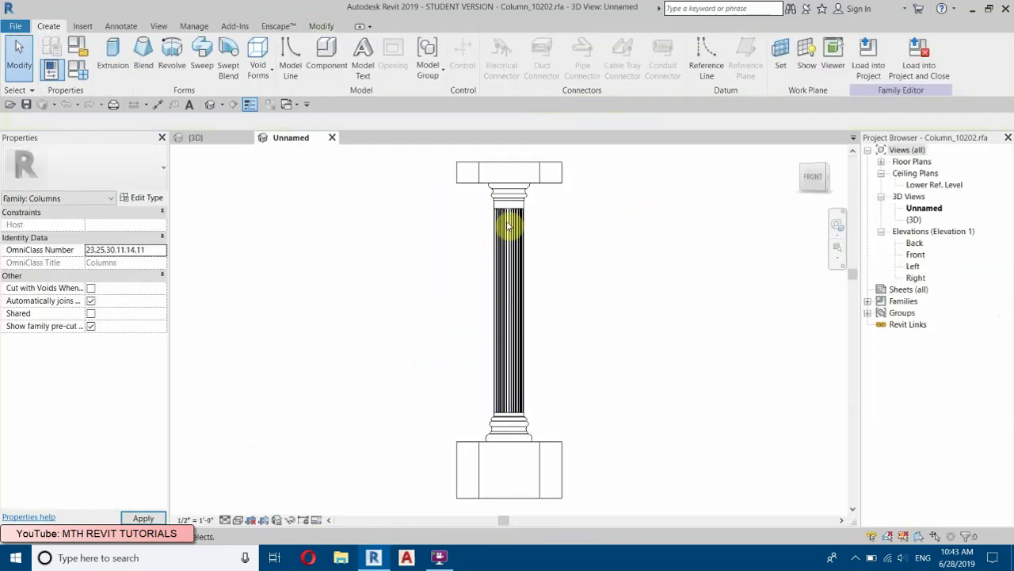
- Open the column shaft's revolve sketch for editing and show it in the Front elevation
scroll(506, 200, "up", 3)
scroll(542, 437, "down", 2)
scroll(493, 218, "up", 2)
left_click(487, 194)
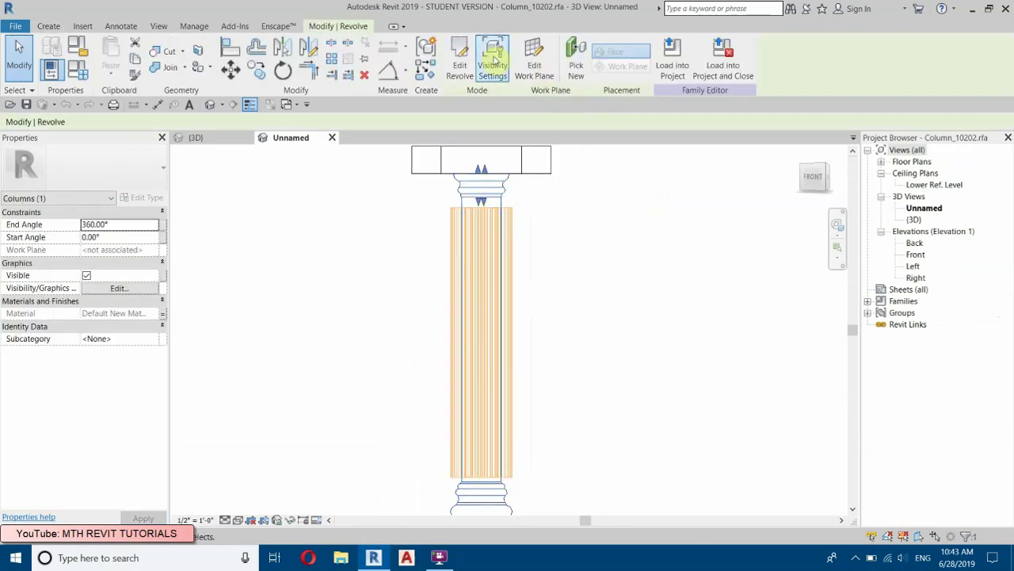
left_click(460, 60)
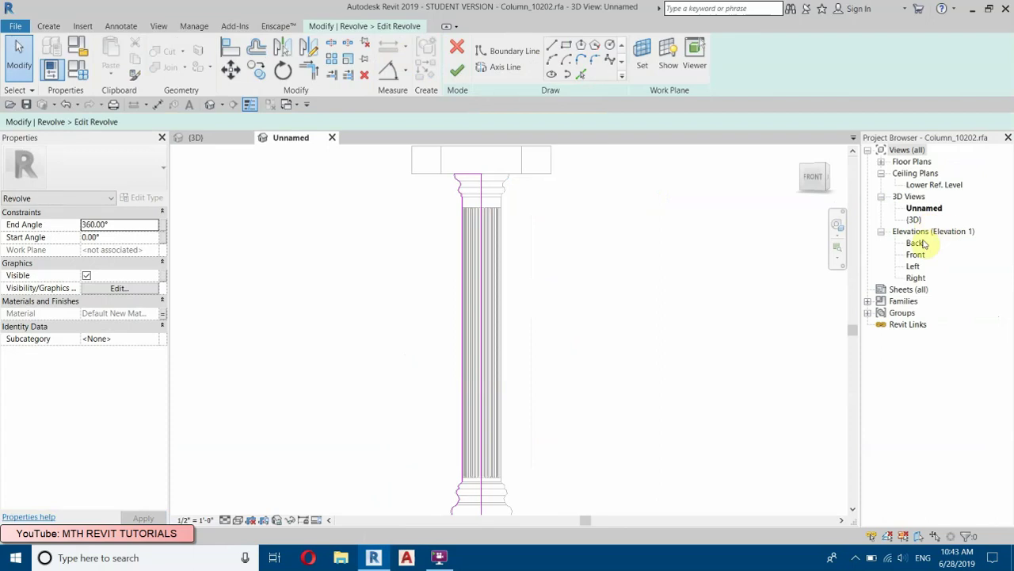
double_click(916, 255)
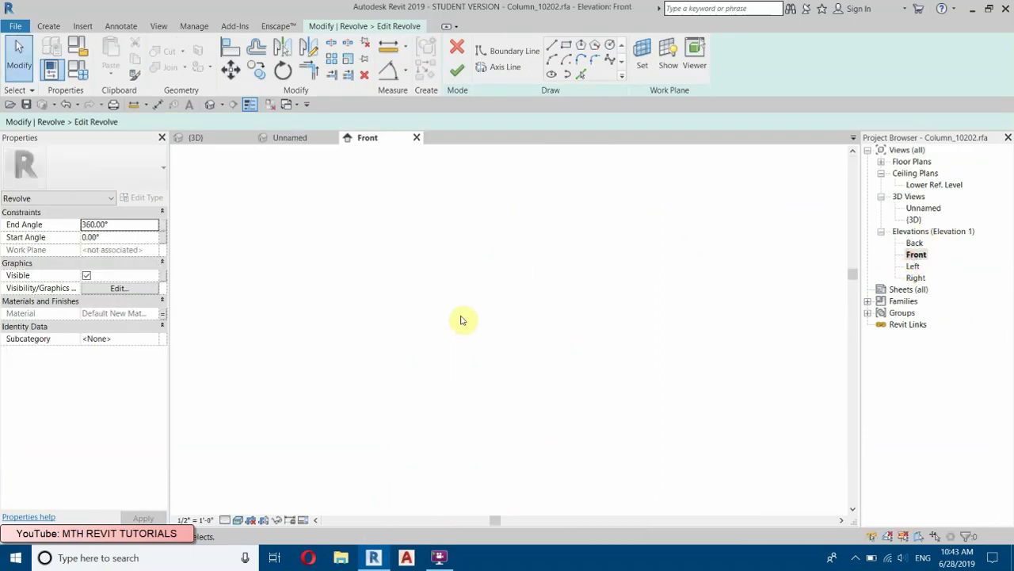
scroll(366, 230, "up", 2)
scroll(494, 317, "down", 3)
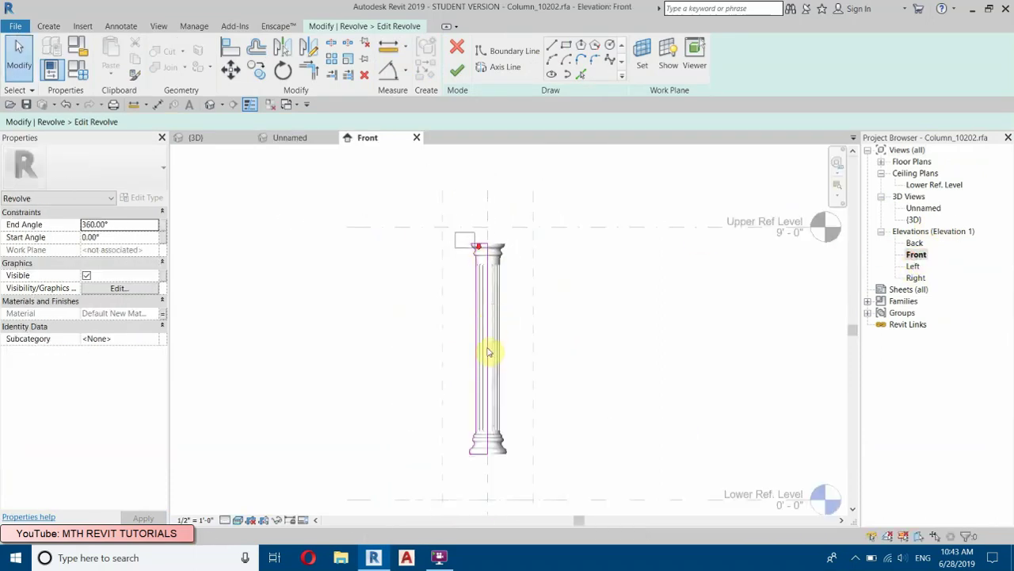
- Shift the outer profile of the shaft's revolve sketch outward to thicken the column, and finish the sketch
left_click(484, 442)
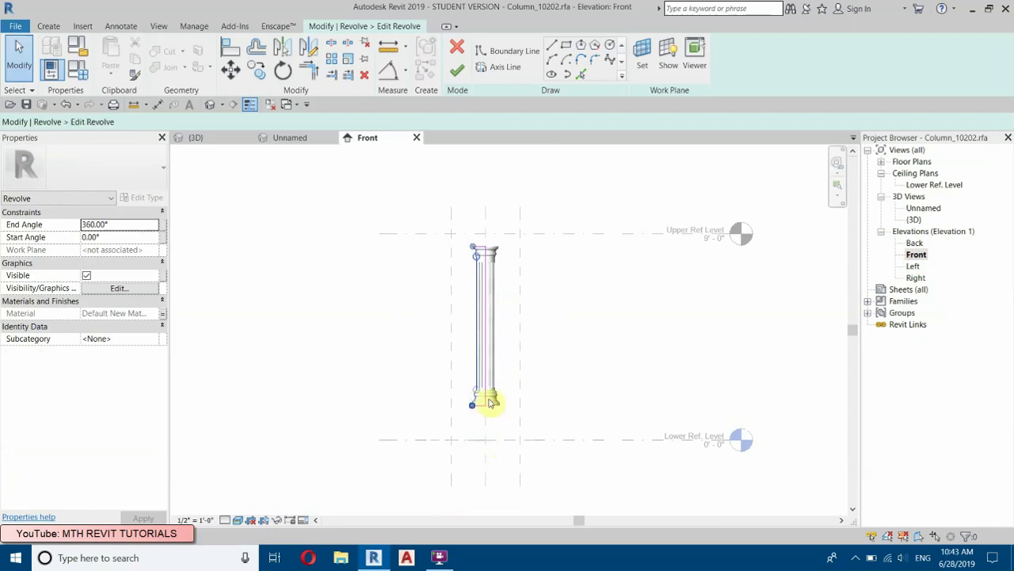
scroll(506, 253, "up", 3)
scroll(496, 208, "up", 2)
middle_click_drag(496, 208, 487, 173)
middle_click_drag(499, 295, 516, 446)
left_click(462, 77)
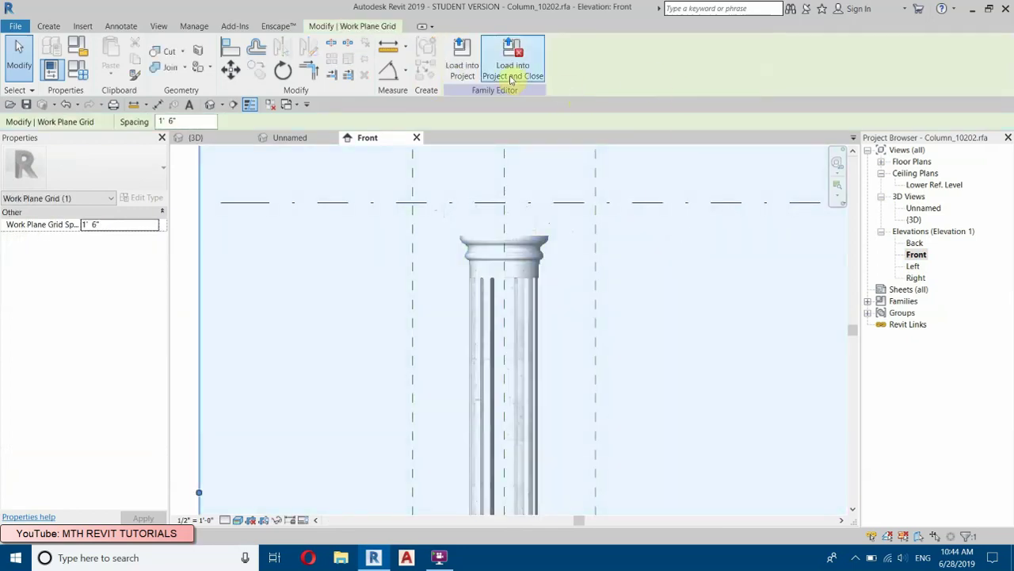
- Load the edited Column_10202 family into the Classic 2 project, overwriting the existing version and its parameter values
left_click(462, 70)
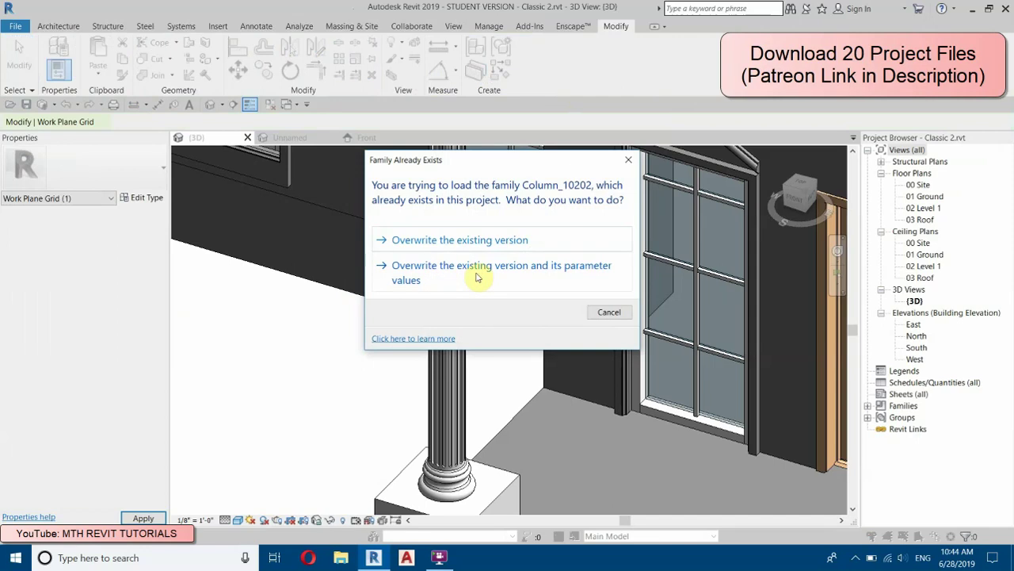
left_click(476, 275)
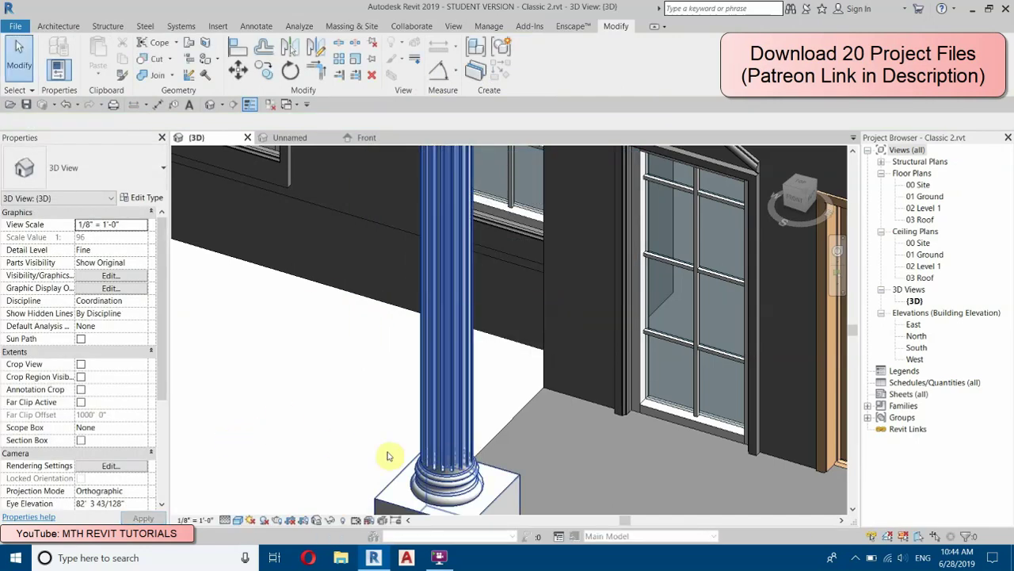
scroll(394, 400, "down", 6)
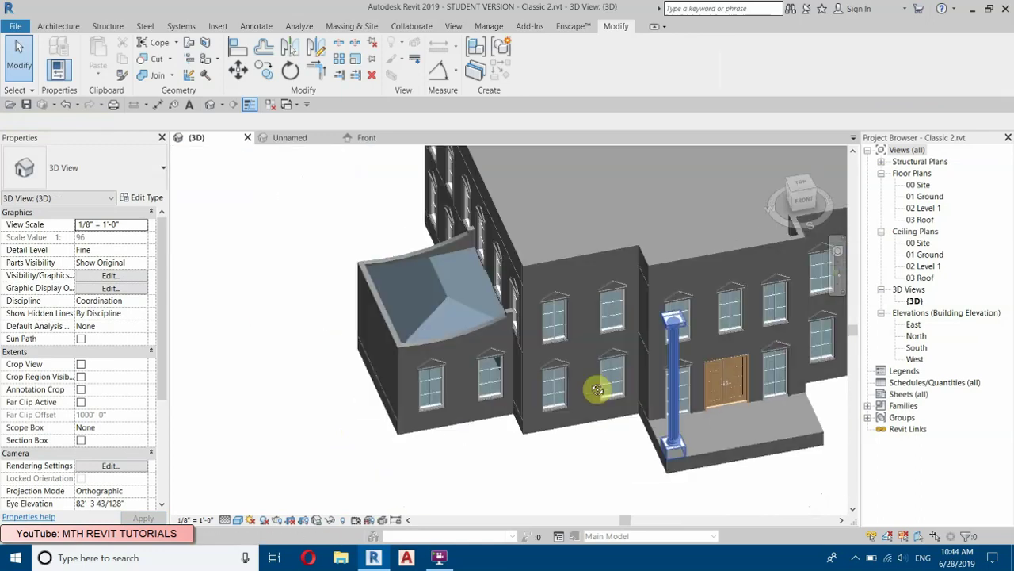
scroll(486, 351, "up", 5)
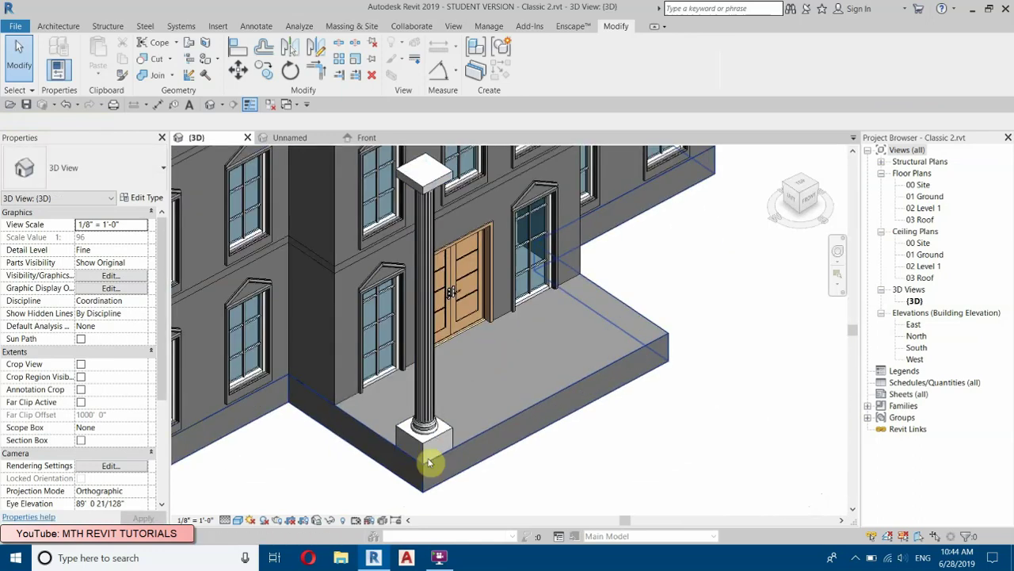
- In the 00 Site floor plan, copy the left corner column by its pedestal corner to the porch's right front corner
double_click(921, 184)
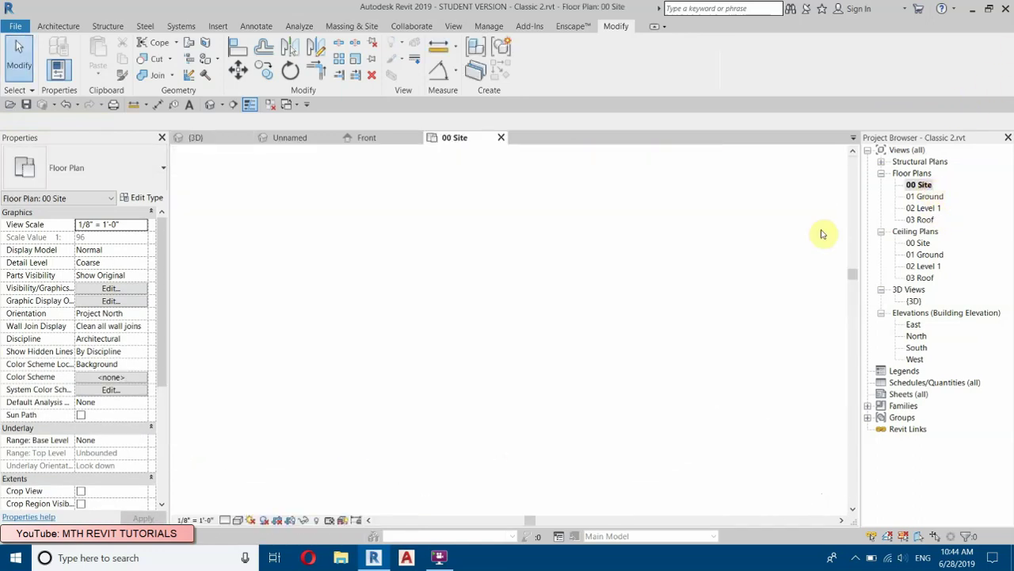
scroll(449, 406, "up", 5)
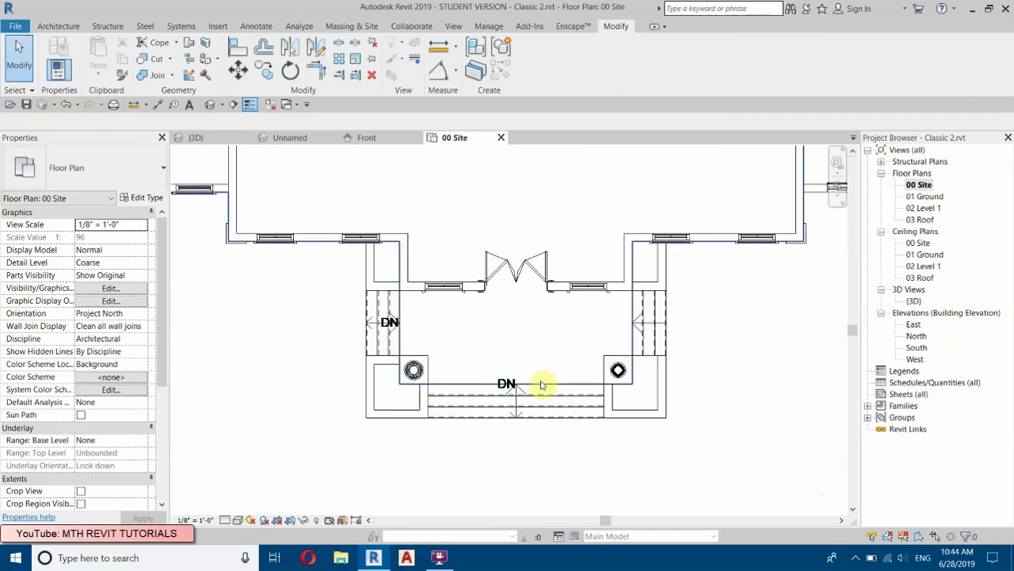
left_click(426, 369)
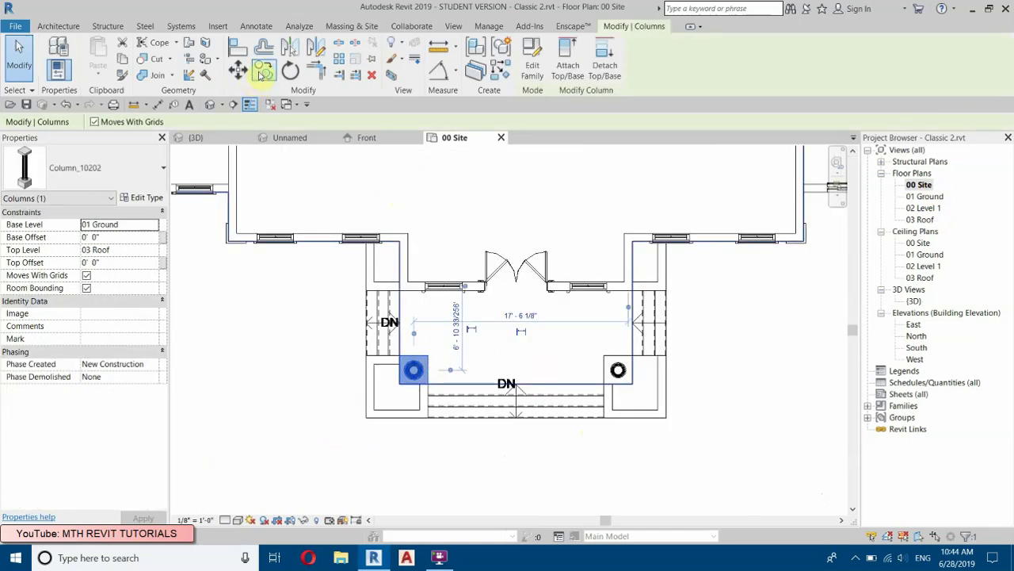
left_click(264, 70)
scroll(428, 353, "up", 2)
left_click(425, 336)
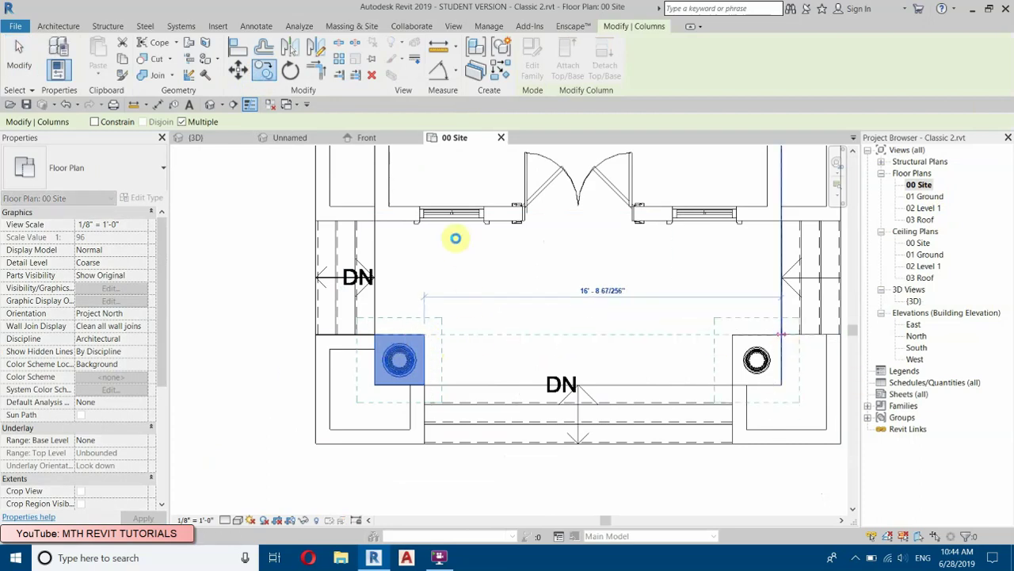
scroll(428, 254, "down", 1)
right_click(262, 189)
left_click(277, 195)
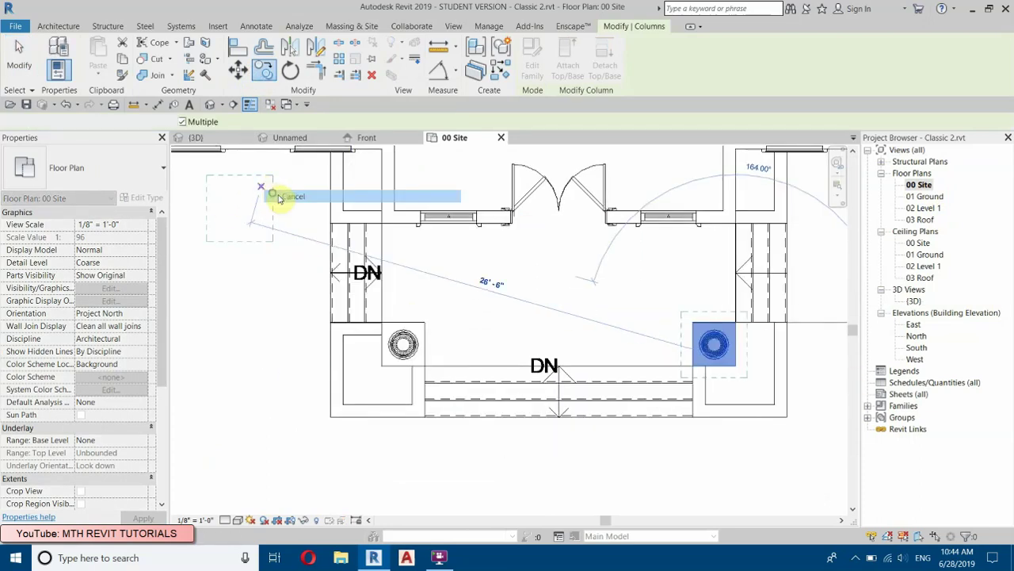
- Return to the 3D view, close the inactive views and inspect both porch columns
left_click(210, 105)
left_click(271, 104)
middle_click_drag(566, 420, 592, 407)
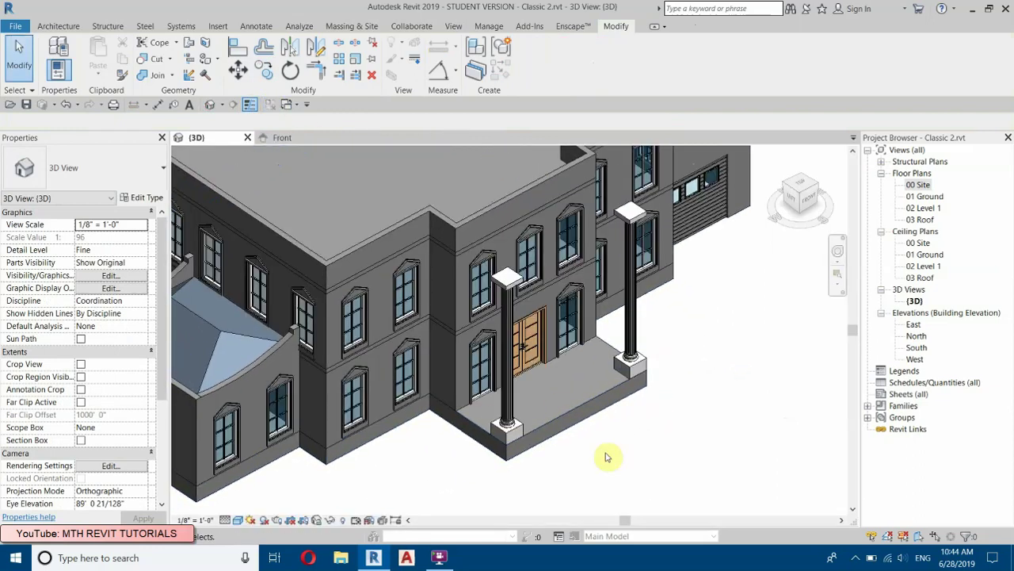
- Start a new stair at the porch in the 00 Site floor plan
double_click(921, 185)
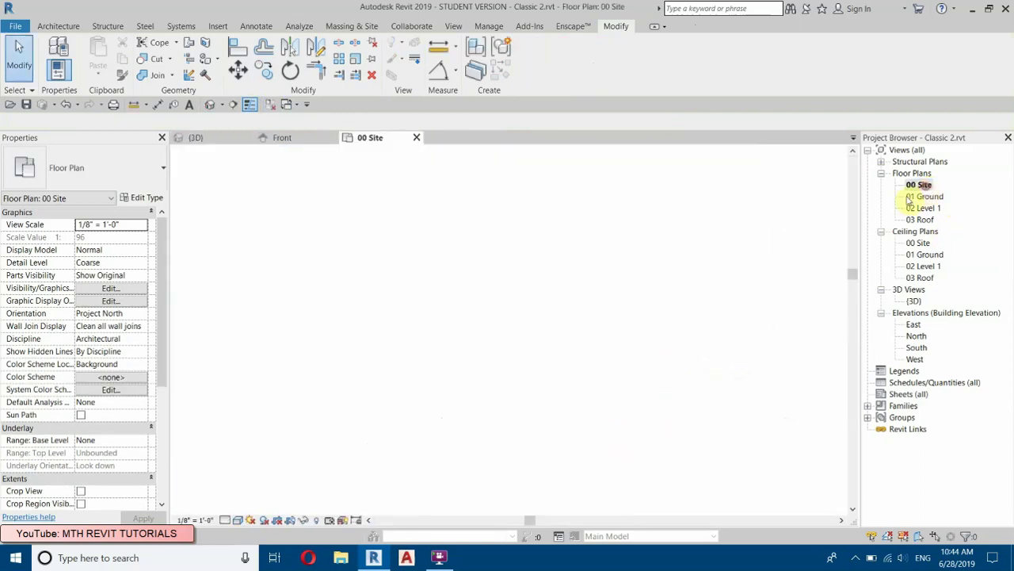
scroll(527, 412, "up", 5)
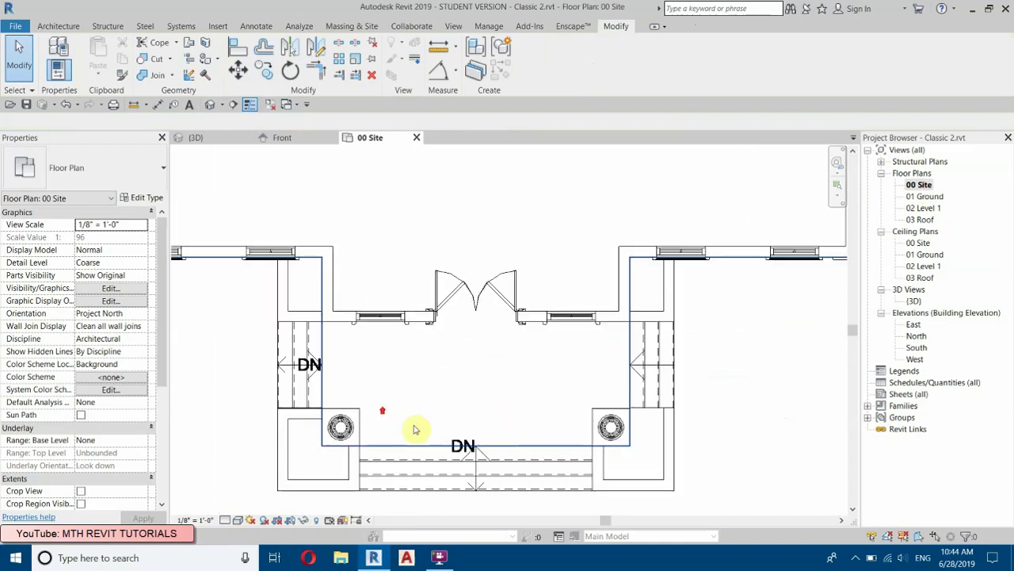
left_click(57, 27)
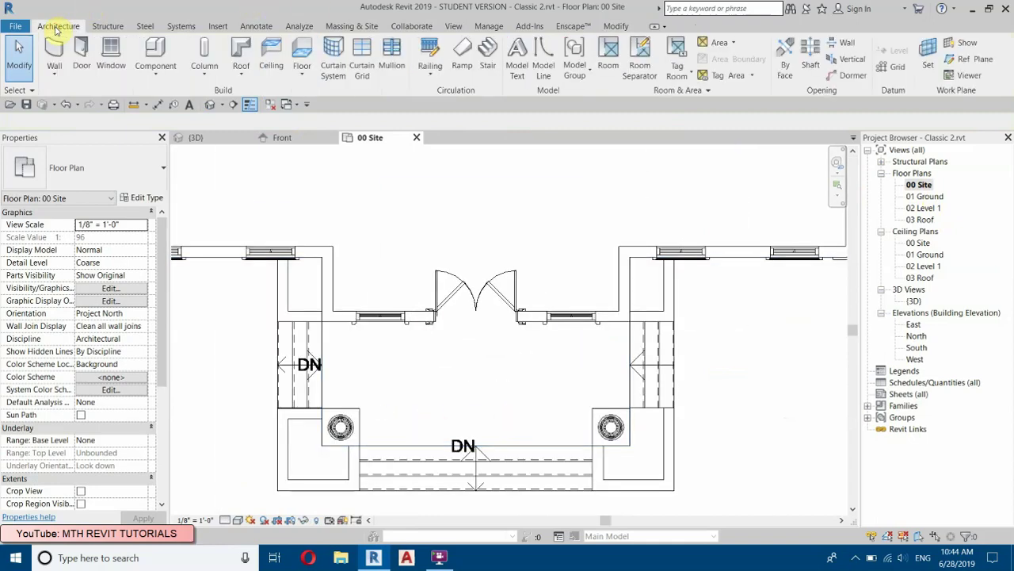
left_click(488, 75)
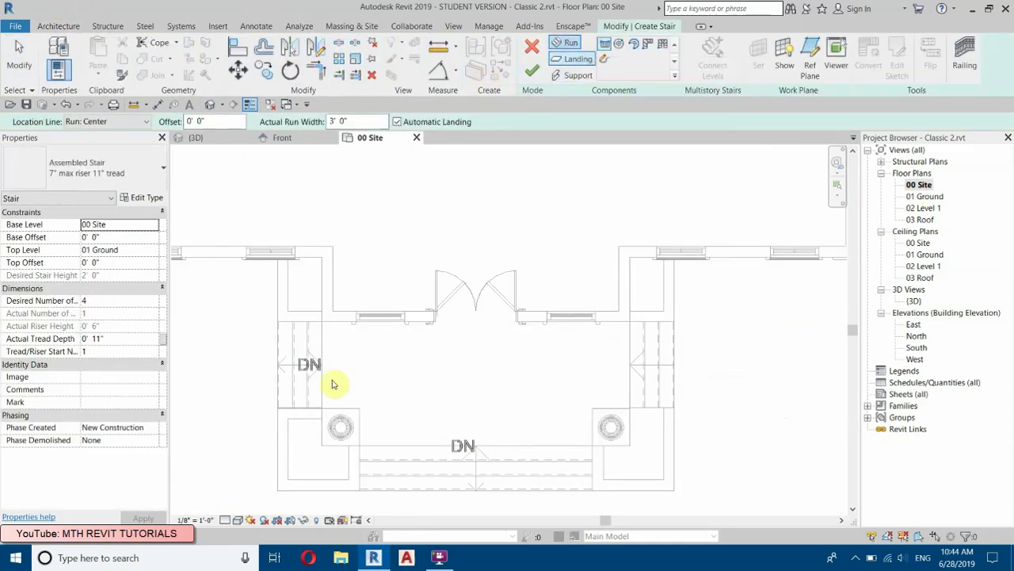
scroll(270, 376, "up", 2)
scroll(270, 375, "up", 1)
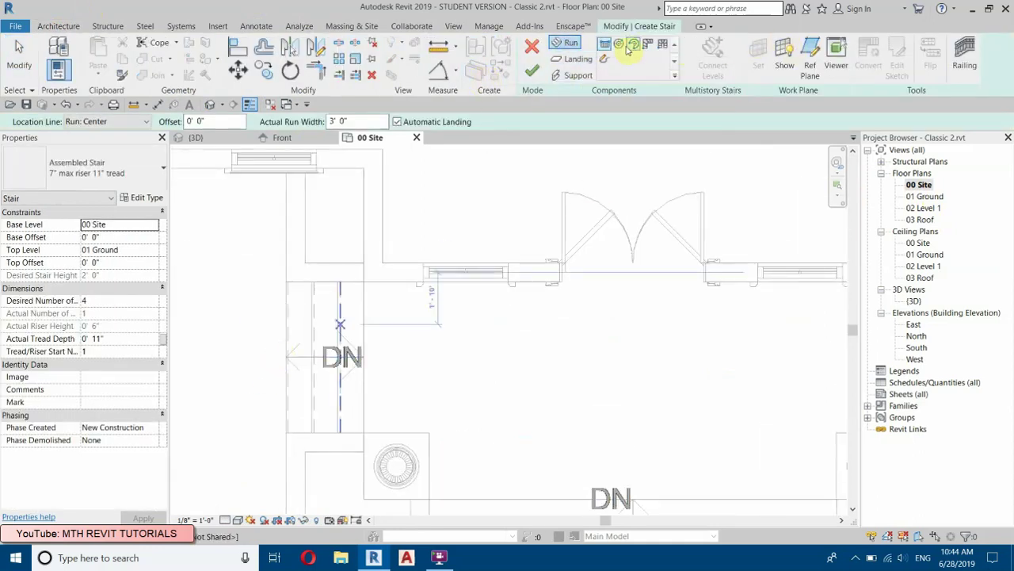
left_click(604, 46)
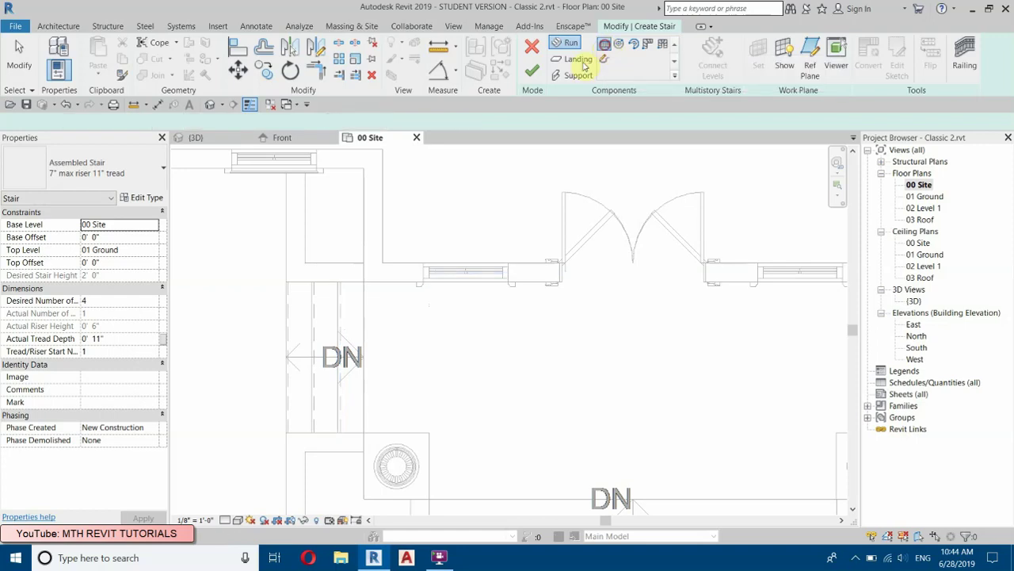
left_click(283, 355)
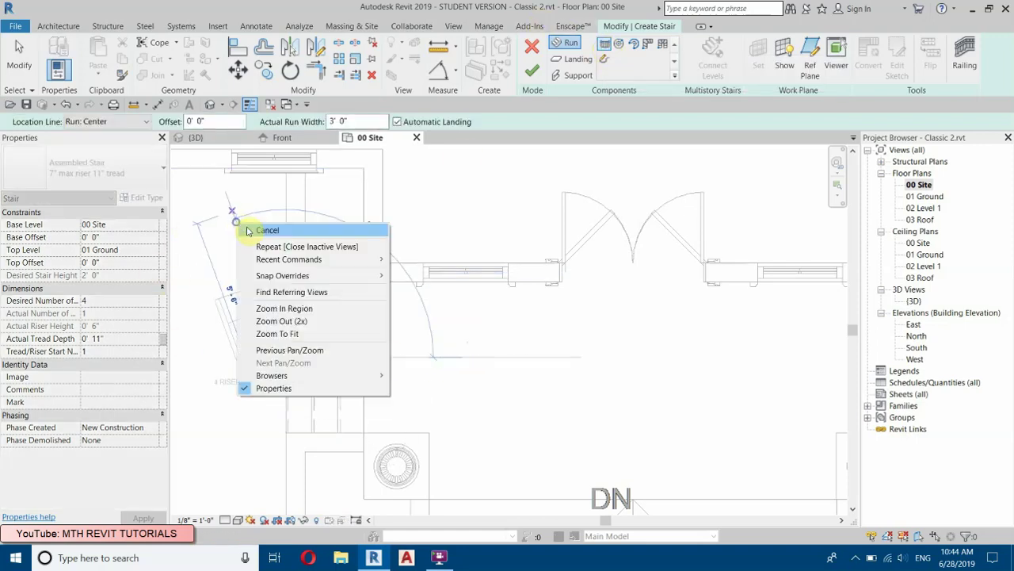
right_click(249, 224)
left_click(262, 233)
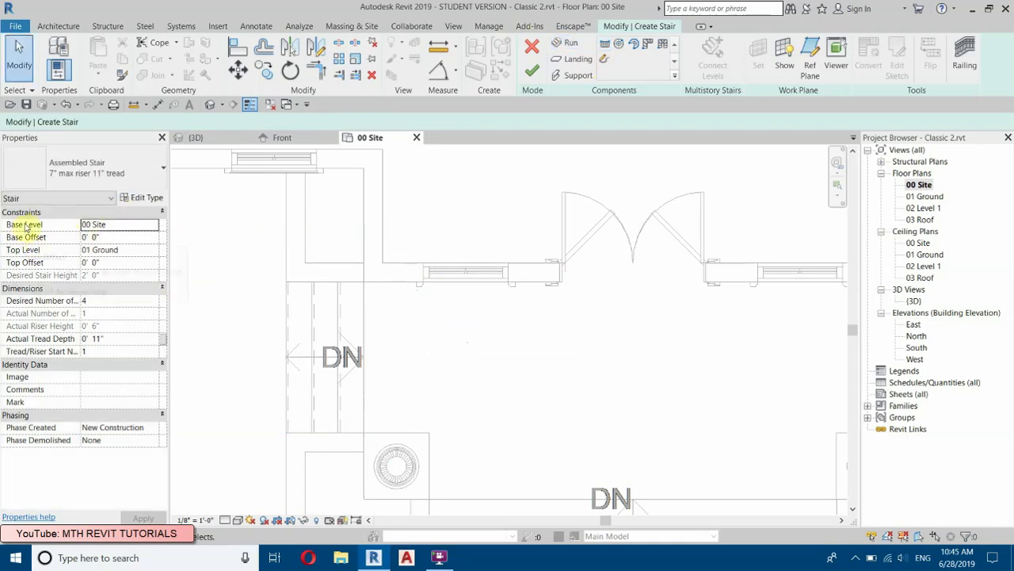
- Set the new stair's Top Level to None so that its height can be entered directly
left_click(149, 250)
left_click(153, 249)
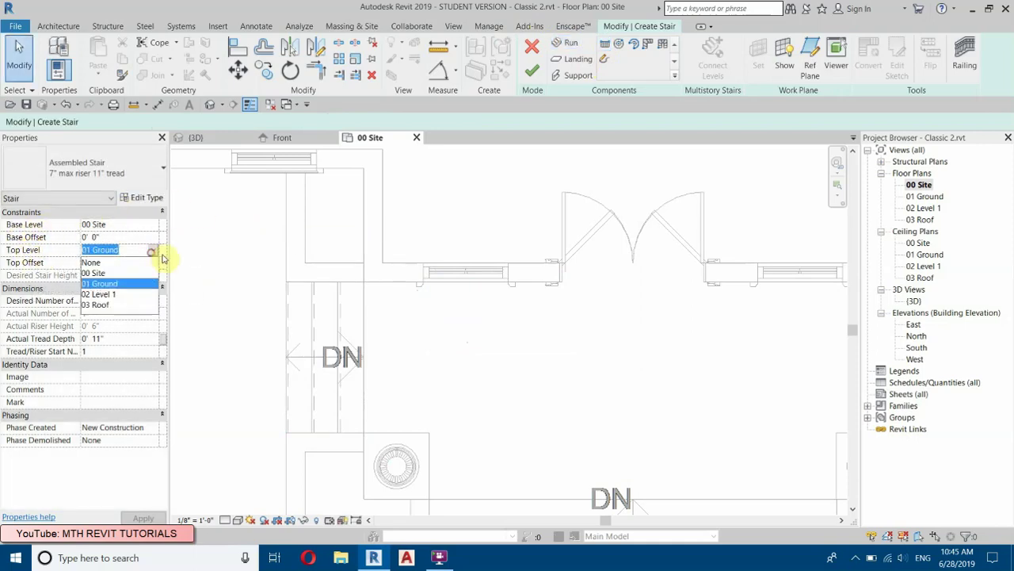
left_click(92, 262)
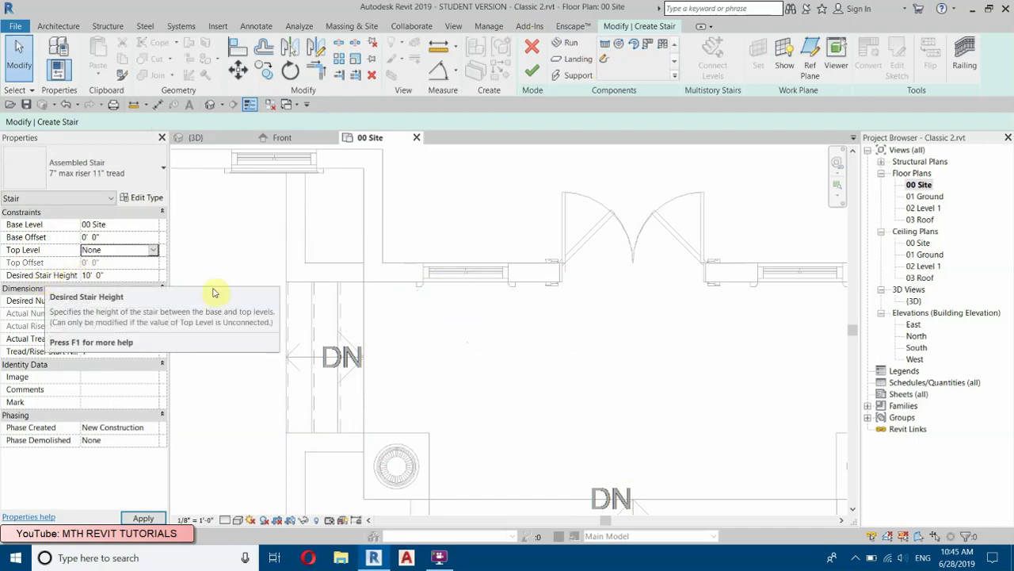
- In the South elevation, measure the height from the ground line to the porch floor line with an aligned dimension
scroll(392, 254, "down", 3)
scroll(374, 312, "up", 1)
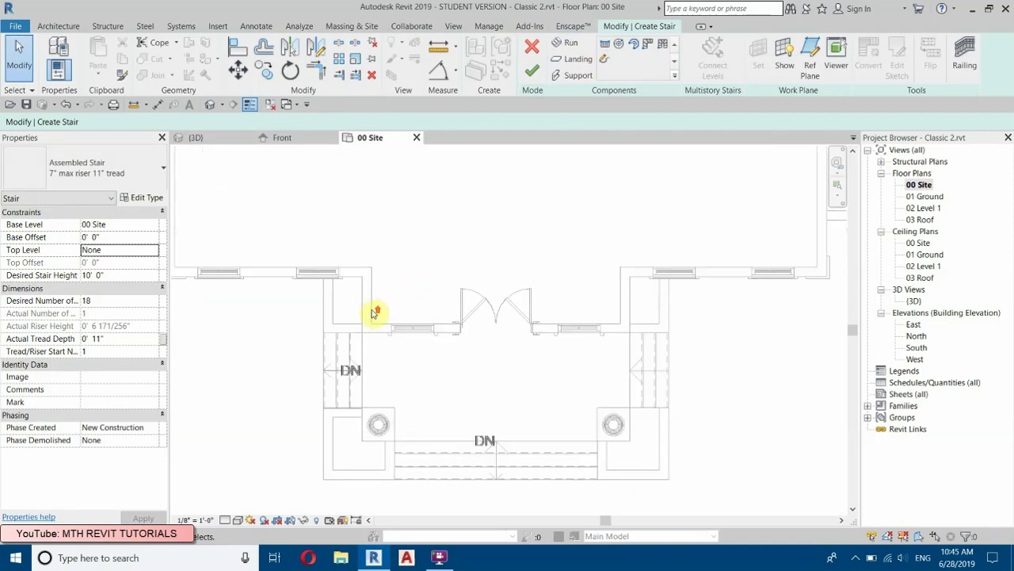
scroll(364, 371, "up", 1)
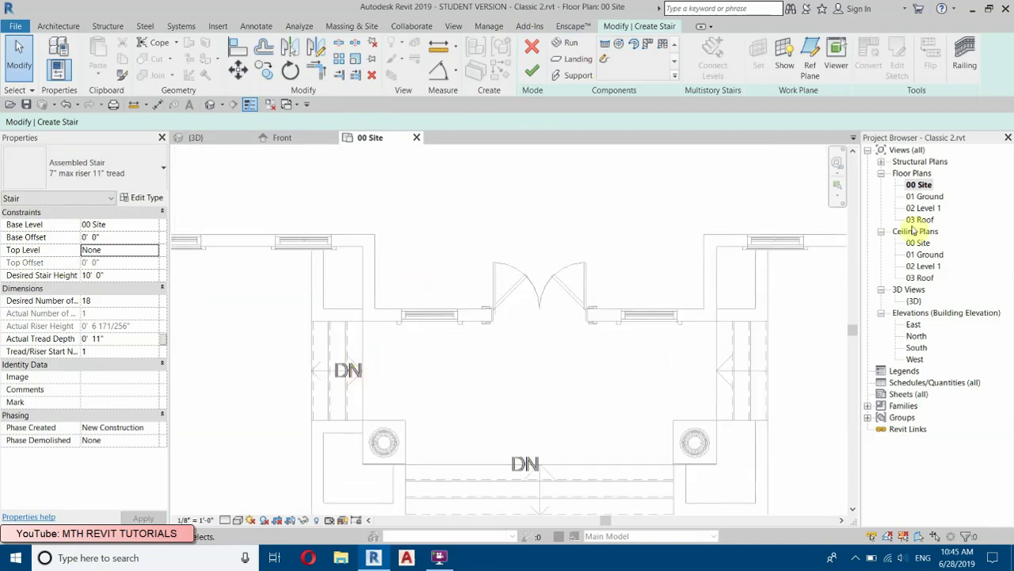
double_click(916, 347)
scroll(405, 423, "up", 2)
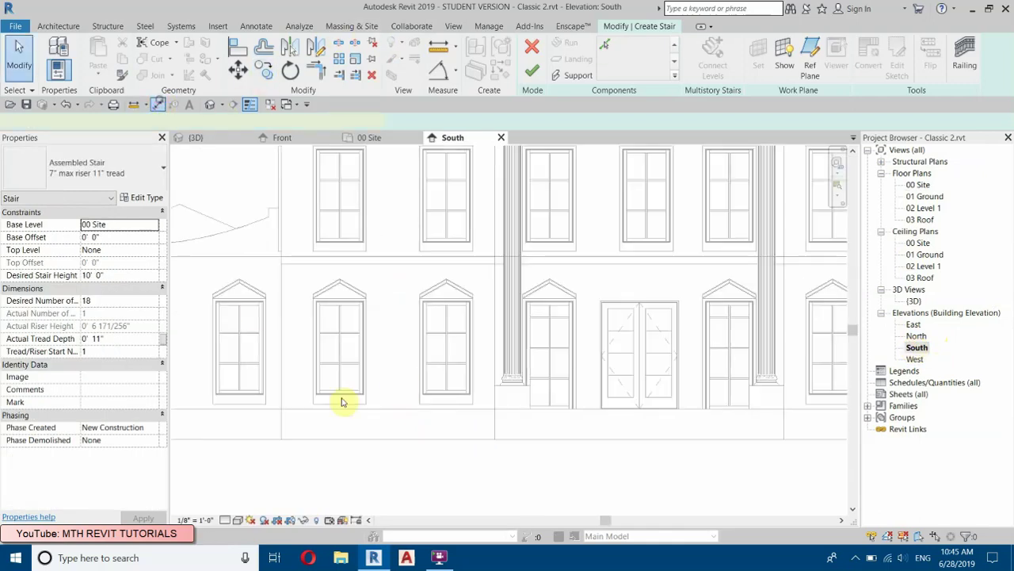
key("d")
key("i")
left_click(388, 439)
left_click(381, 410)
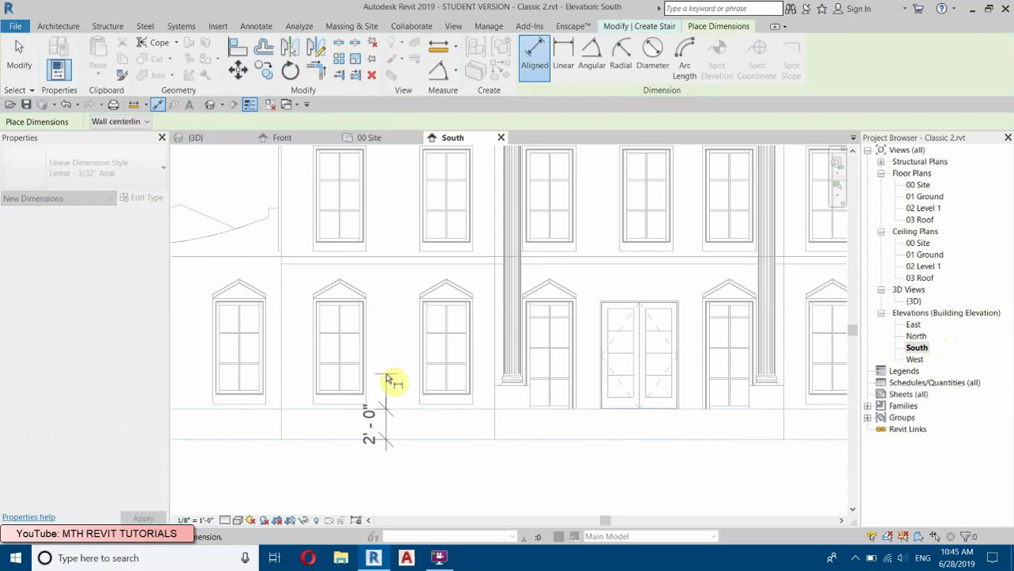
right_click(392, 272)
left_click(400, 279)
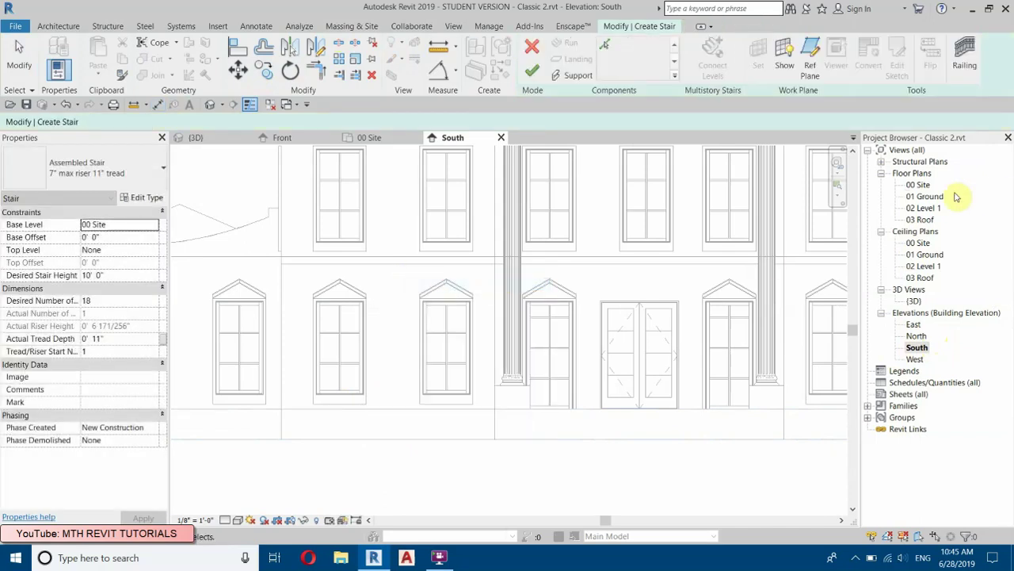
- Return to the 00 Site floor plan and set the stair's Desired Stair Height to 2'
double_click(919, 184)
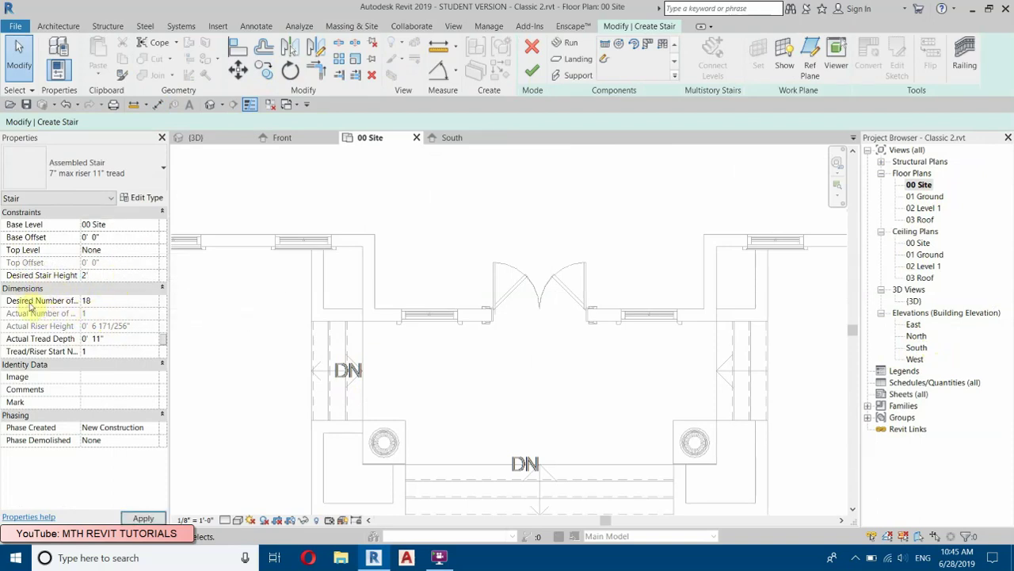
key("Return")
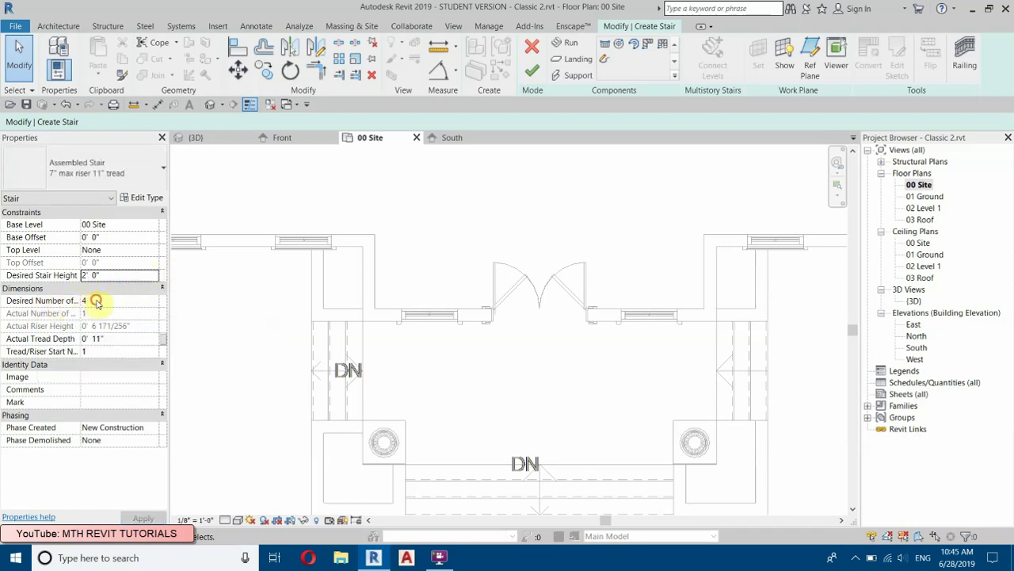
left_click(124, 301)
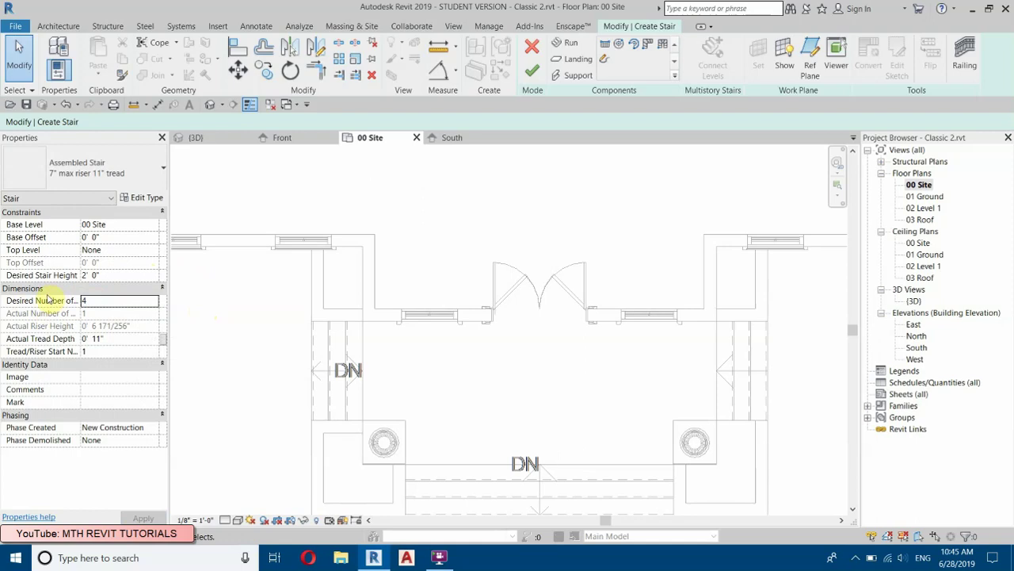
scroll(349, 381, "up", 3)
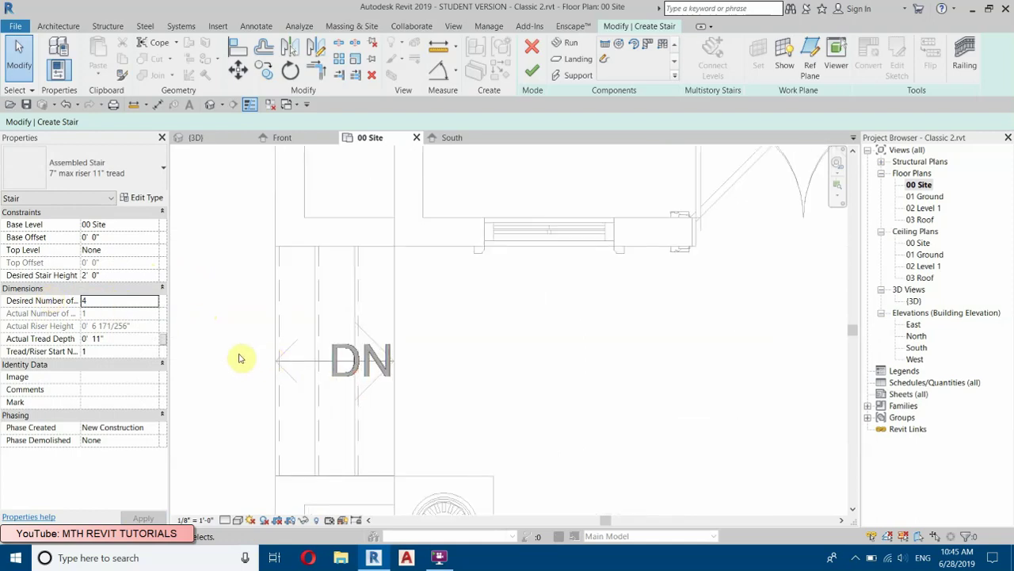
- Draw a straight four-riser run about 2'-9" long from the side stair's outer edge to the porch floor edge
left_click(608, 45)
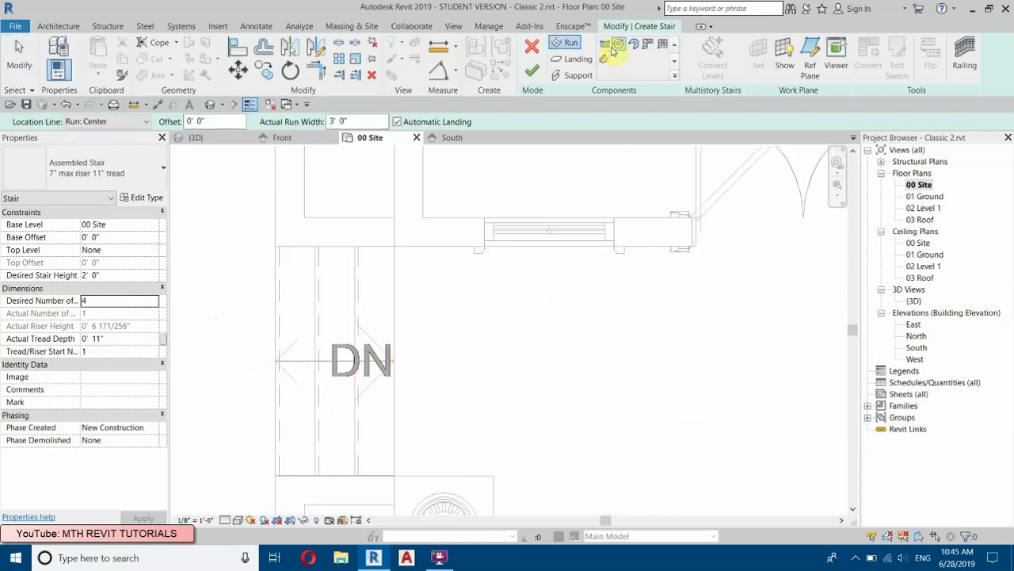
left_click(424, 358)
key("Escape")
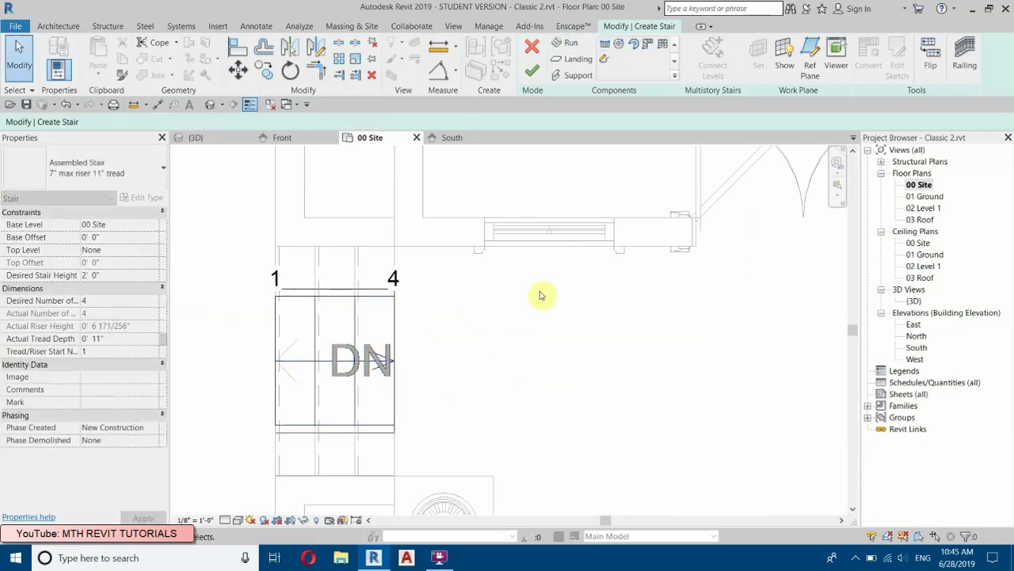
right_click(555, 286)
left_click(577, 306)
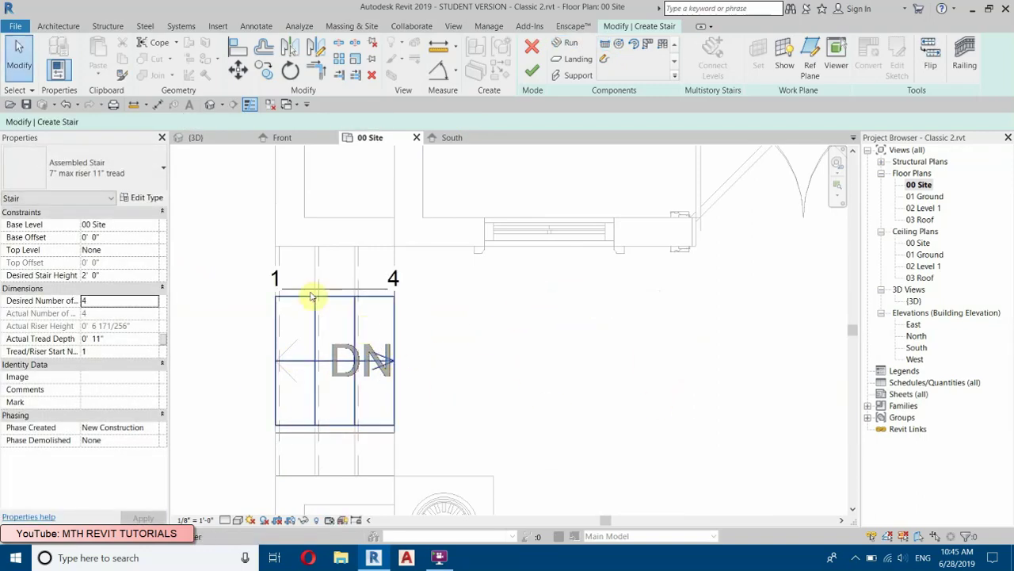
- Widen the run on both sides so it spans from the building wall to the column base, about 5'-4" wide
left_click(323, 311)
left_click(365, 331)
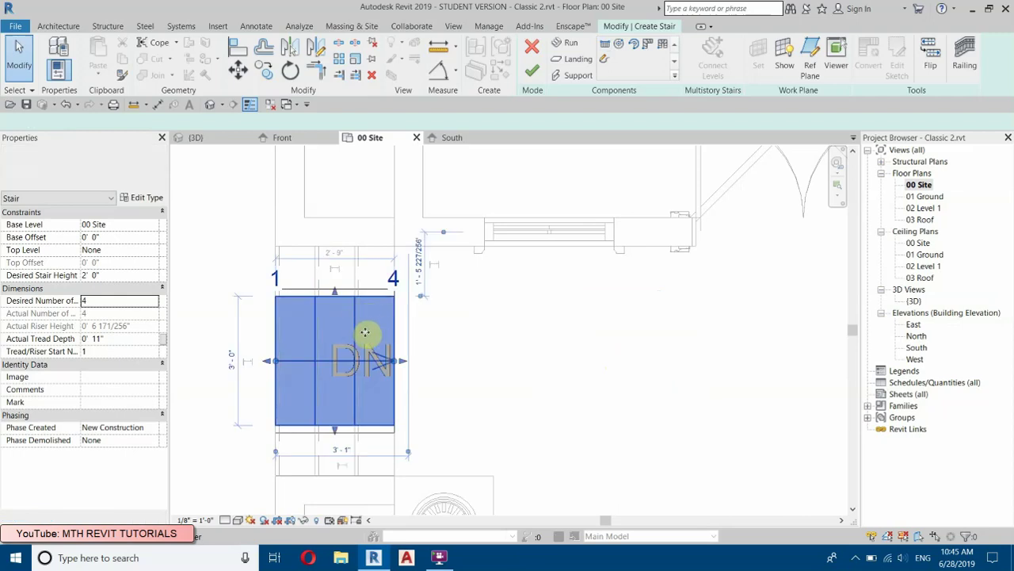
left_click_drag(337, 258, 335, 245)
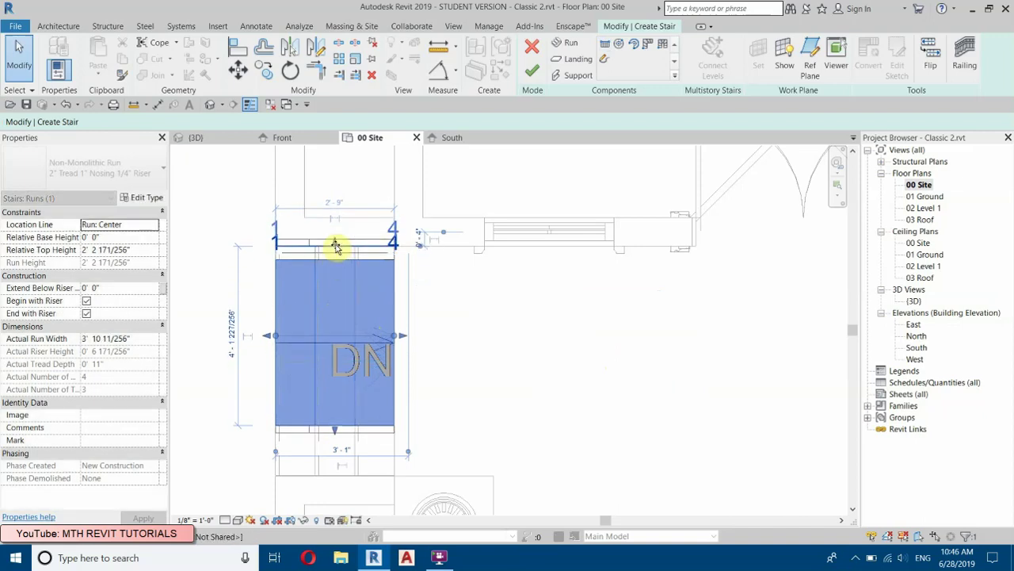
scroll(425, 245, "down", 2)
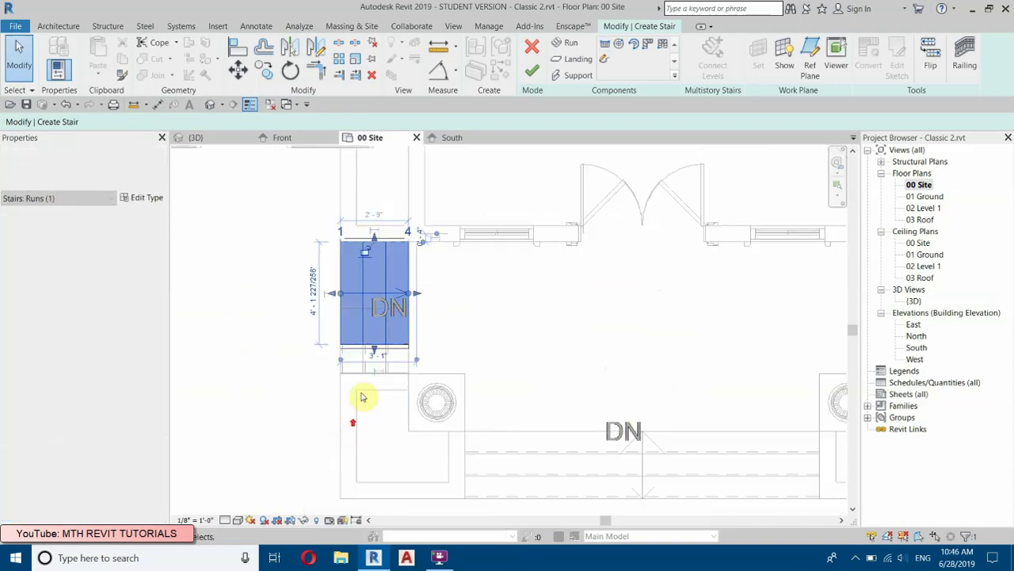
scroll(354, 413, "up", 3)
left_click_drag(413, 257, 404, 309)
left_click(282, 416)
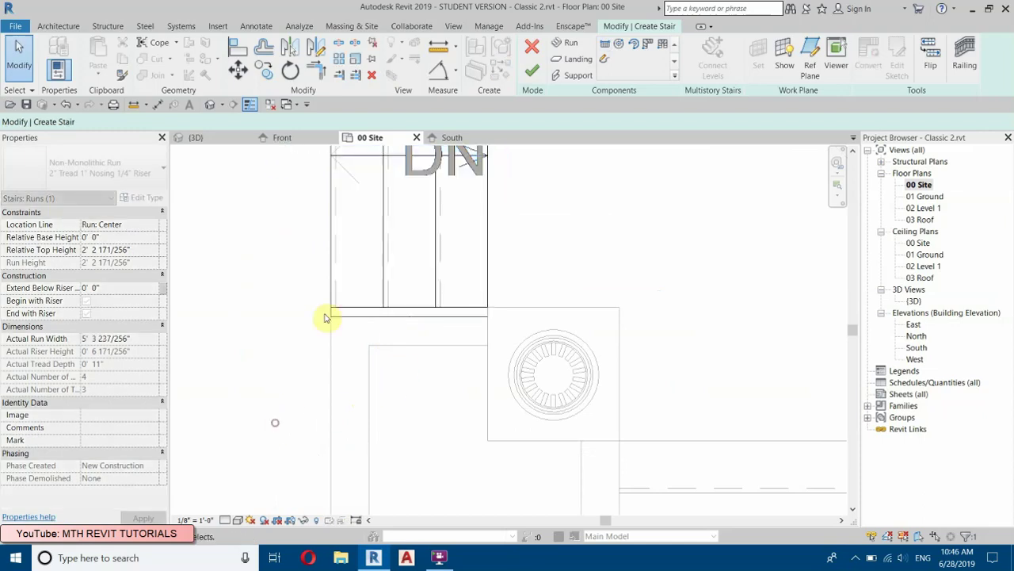
- Switch to the 3D view and set the Right Support of the 7" max riser 11" tread stair type to None
left_click(209, 105)
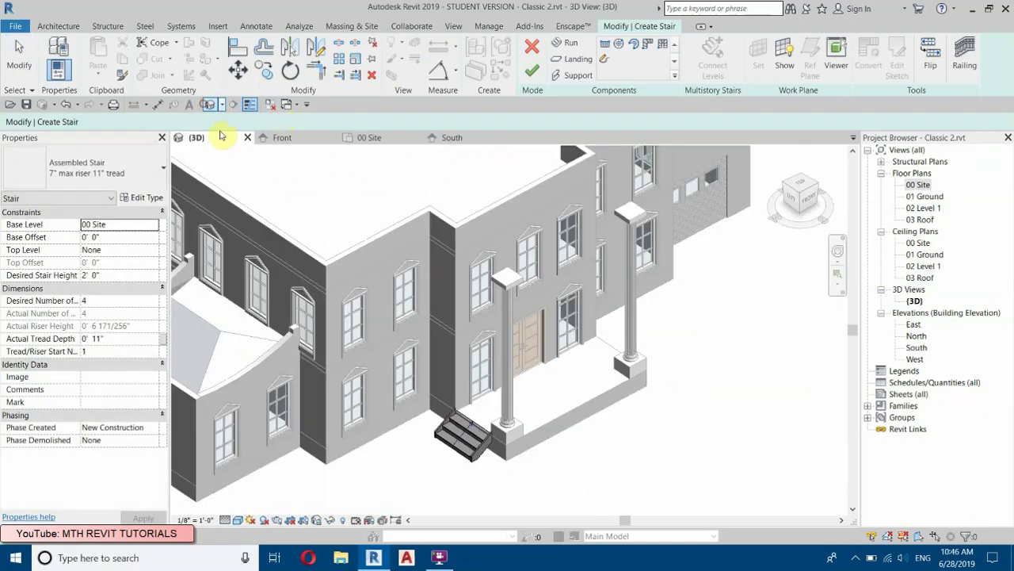
scroll(453, 452, "up", 5)
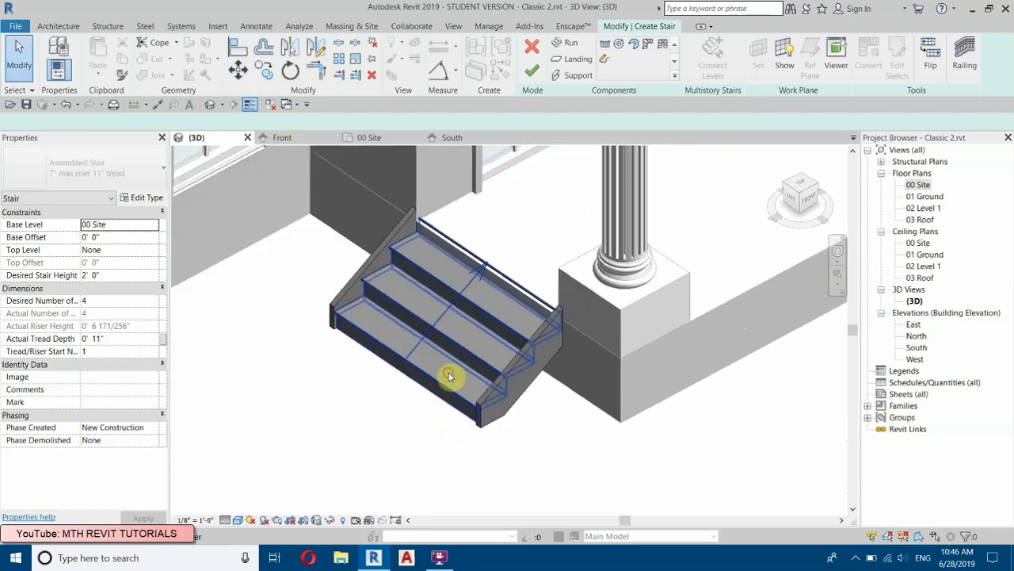
left_click(452, 437)
middle_click_drag(542, 311, 507, 360)
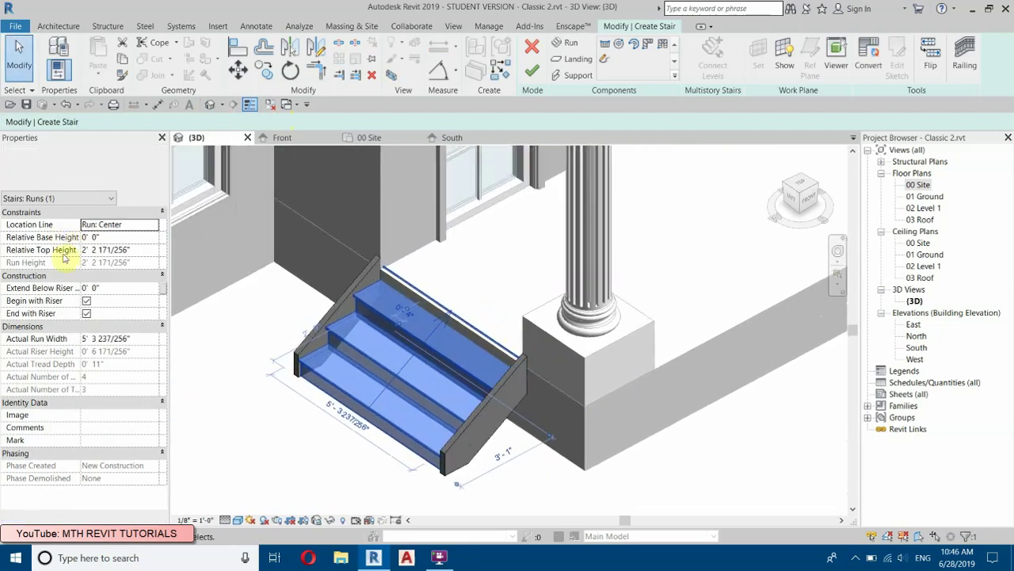
left_click(234, 346)
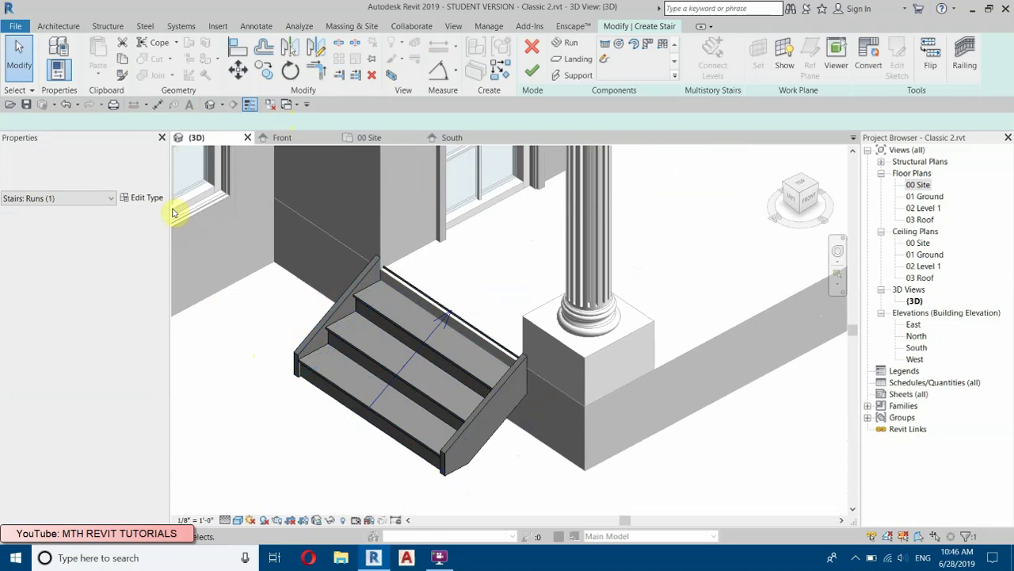
left_click(143, 198)
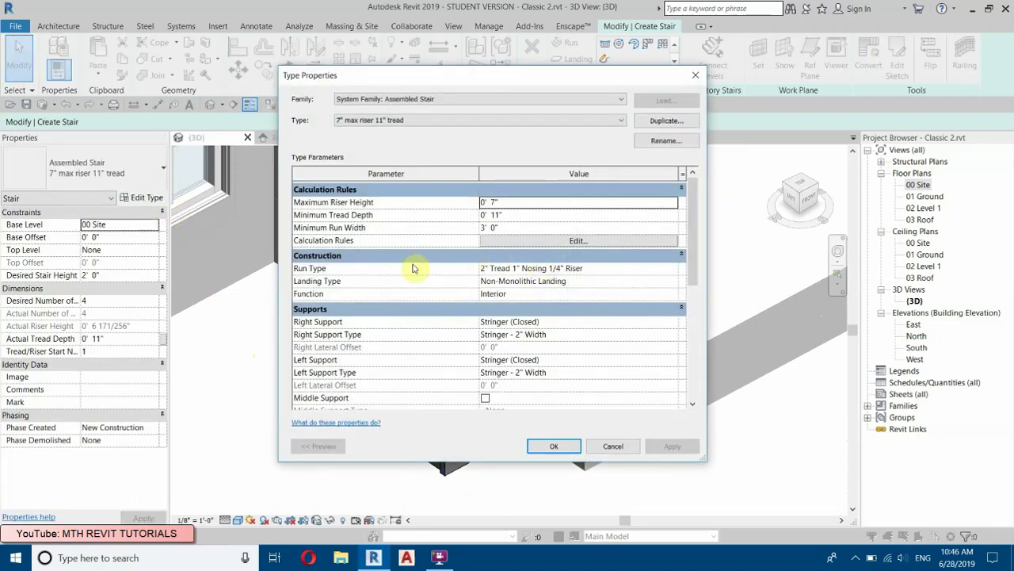
left_click(661, 321)
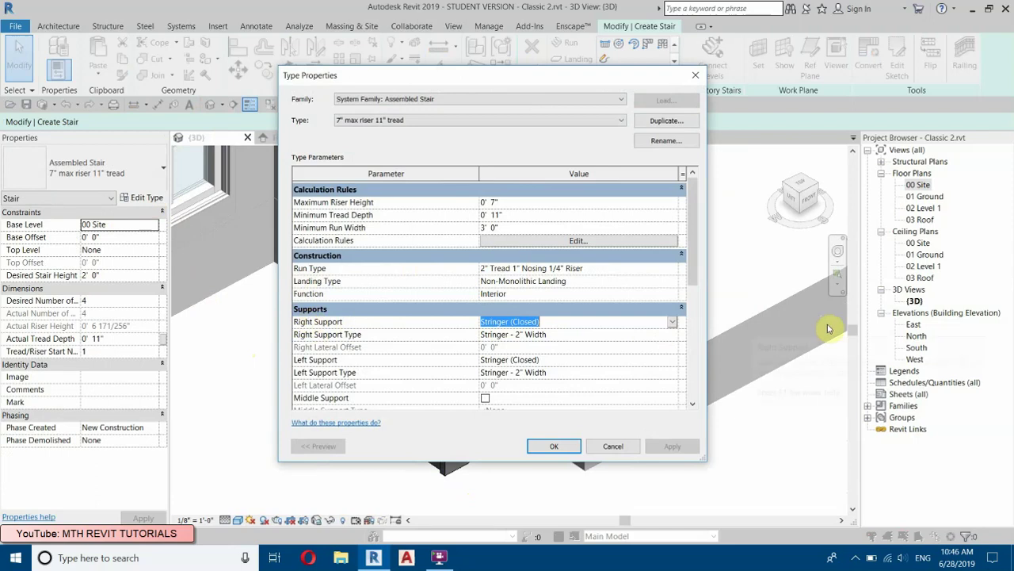
left_click(672, 321)
left_click(499, 334)
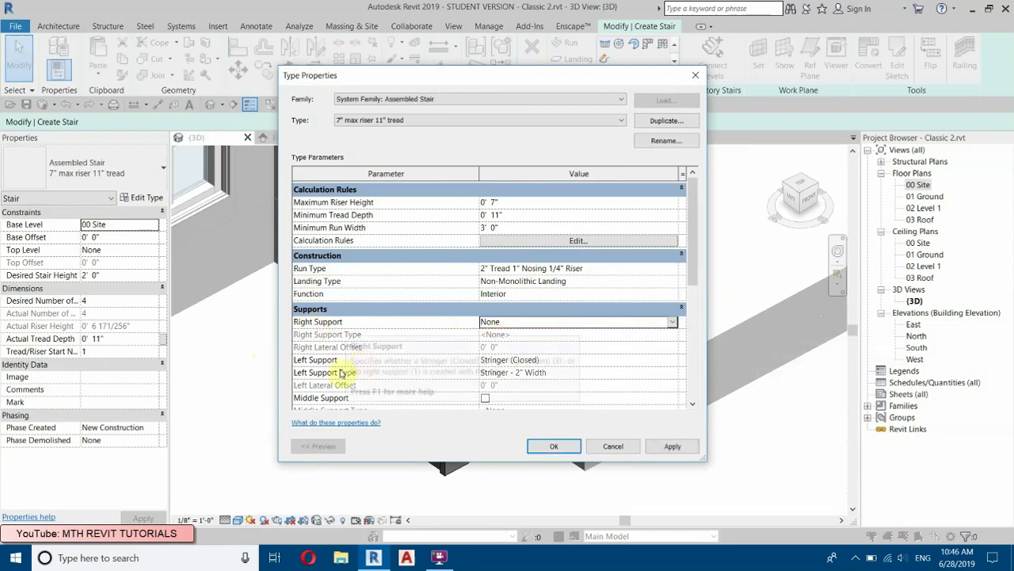
- Set the stair type's Left Support to None and apply the type changes
left_click(682, 361)
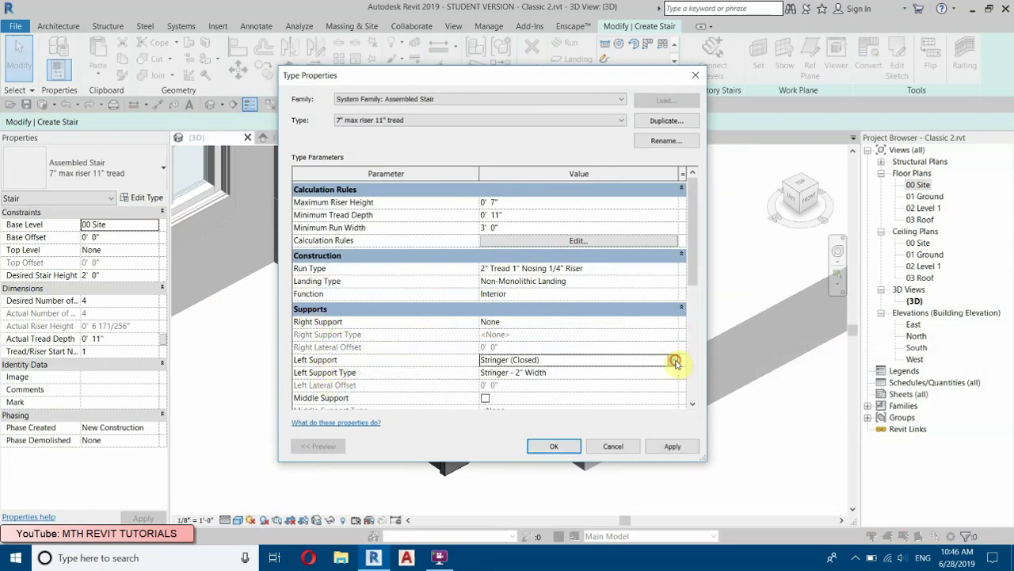
left_click(672, 359)
left_click(489, 372)
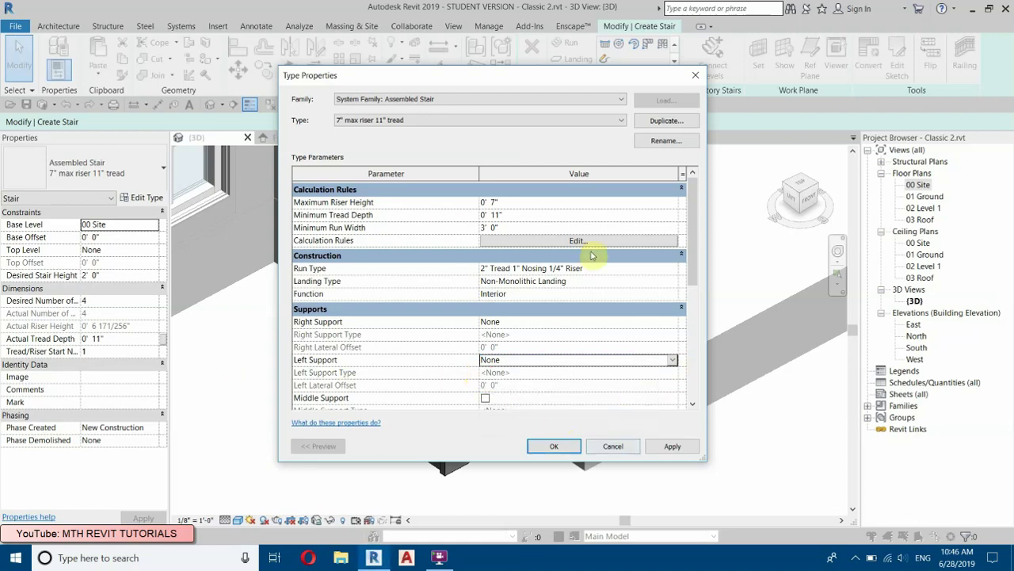
left_click_drag(537, 86, 729, 45)
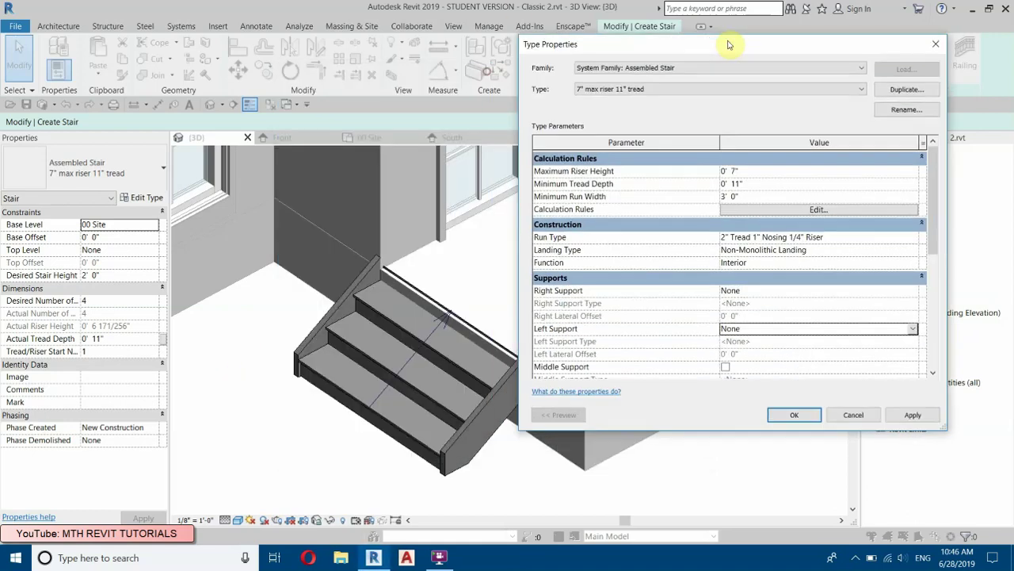
left_click(910, 415)
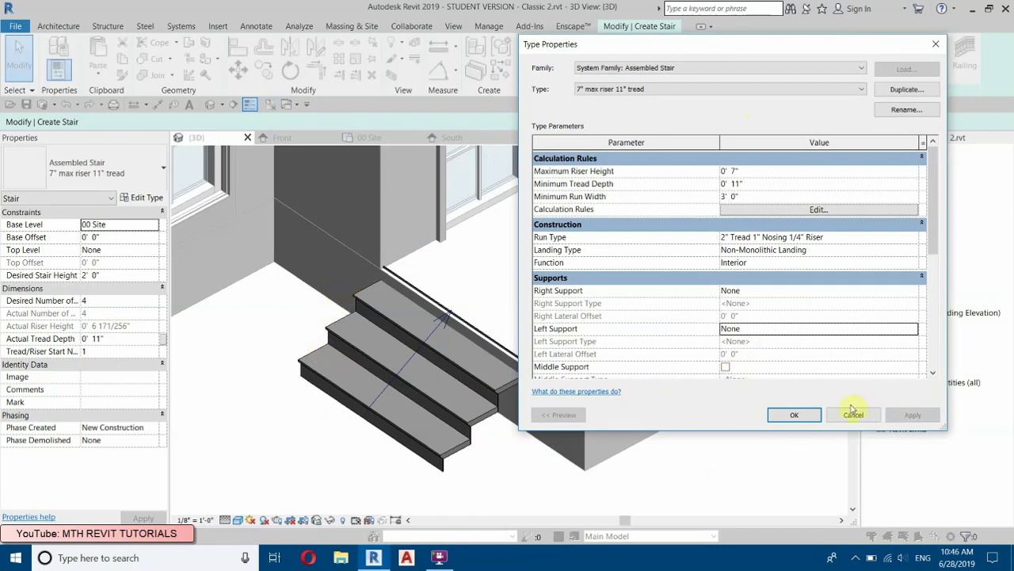
left_click(795, 416)
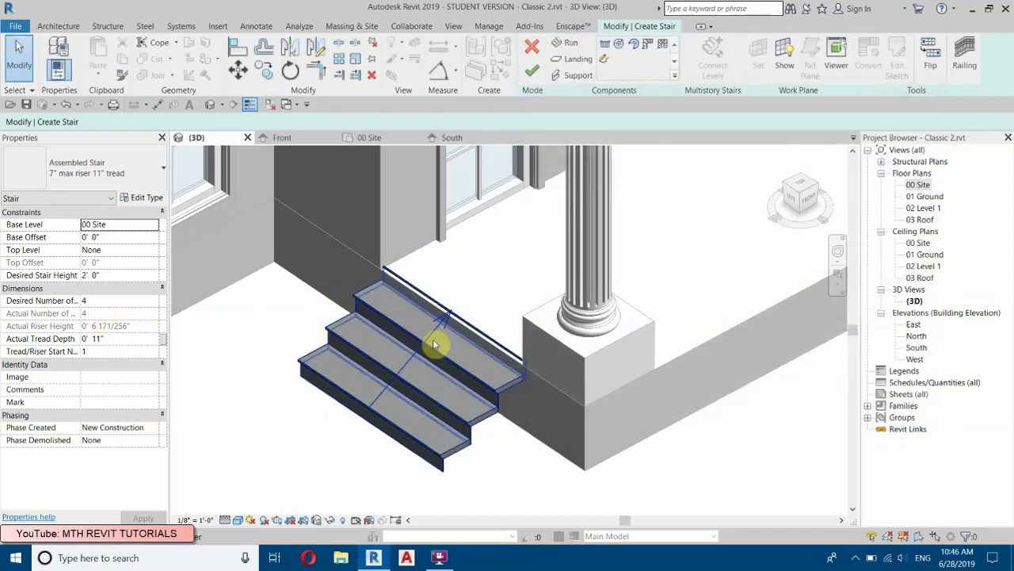
- Turn off End with Riser for the stair run so its top riser against the porch is removed
scroll(554, 357, "up", 5)
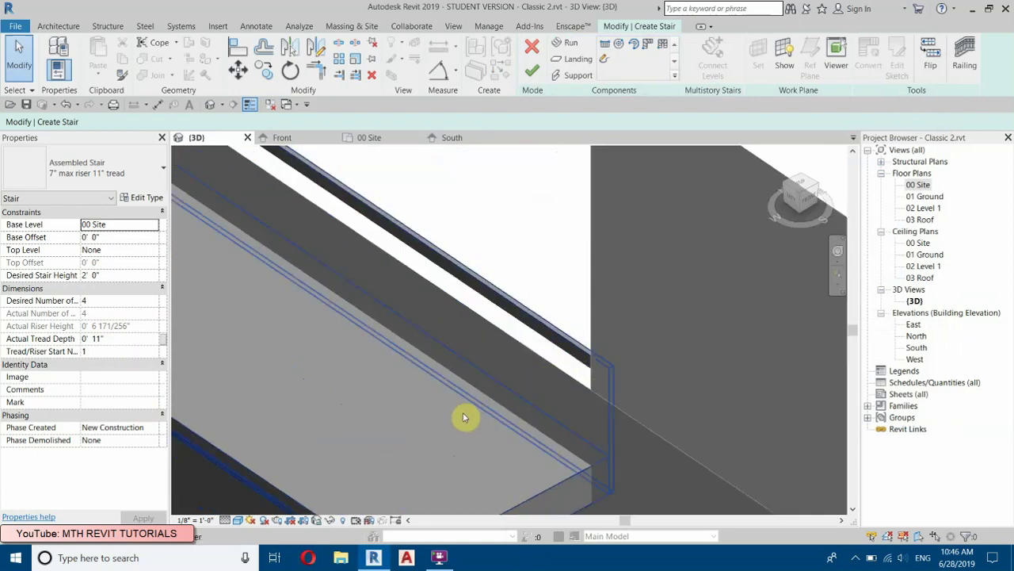
scroll(546, 342, "down", 5)
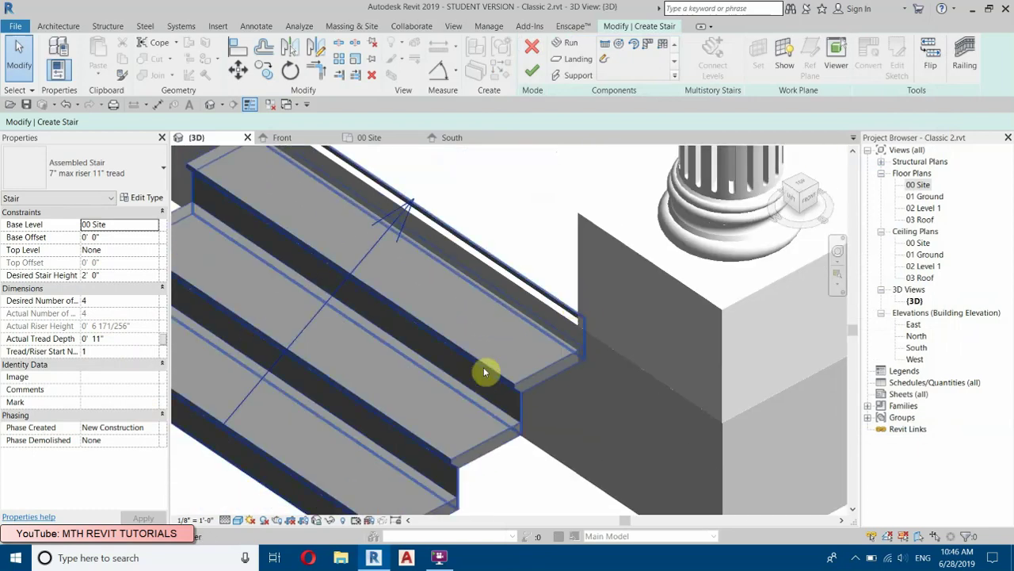
scroll(238, 333, "up", 2)
left_click(225, 325)
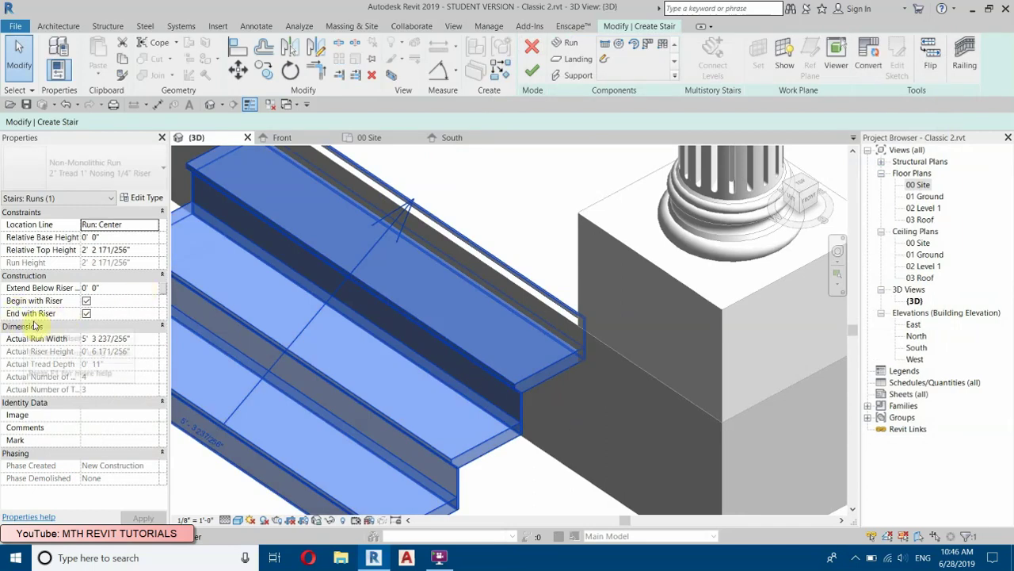
left_click(86, 314)
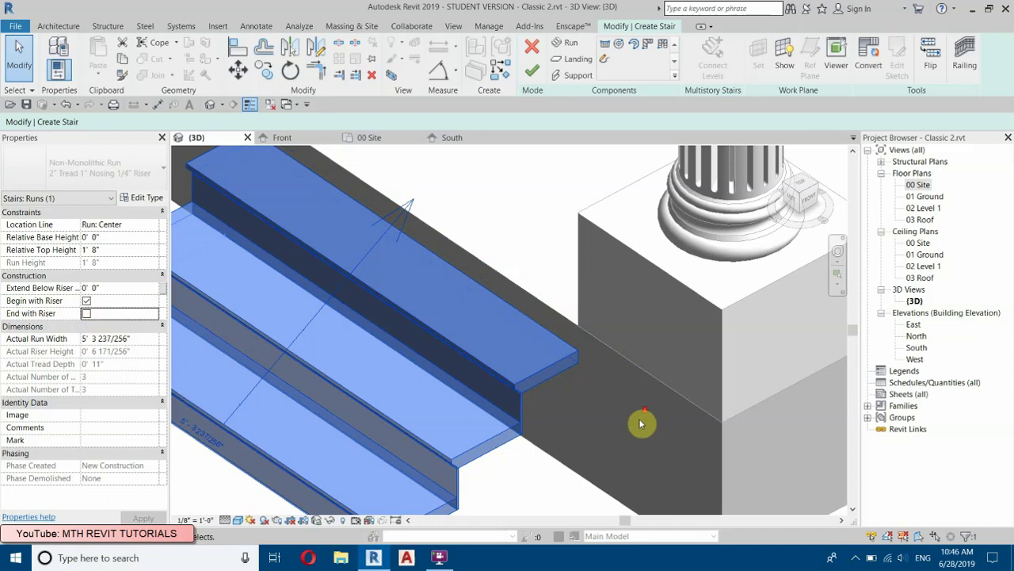
scroll(642, 419, "down", 2)
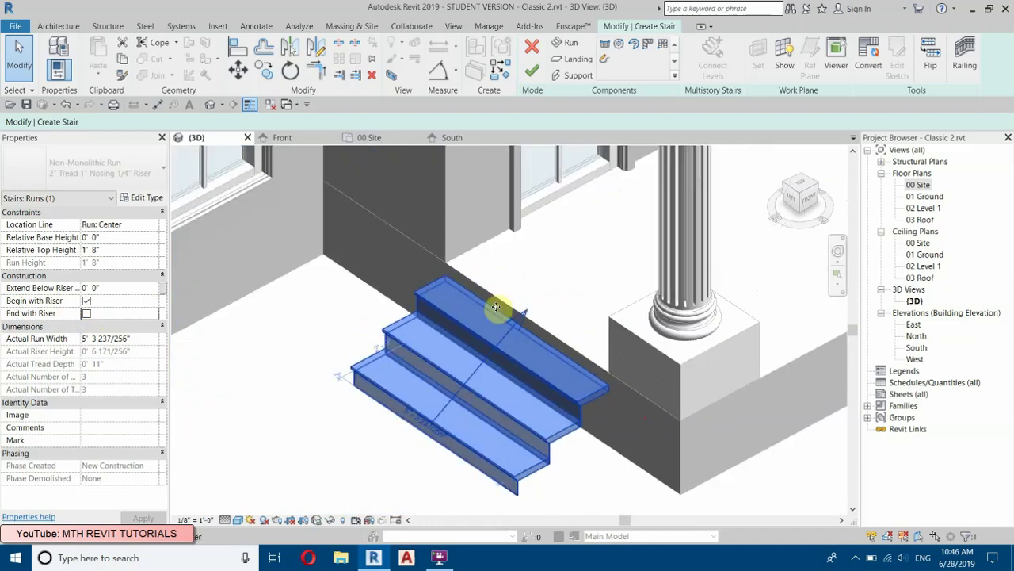
scroll(419, 269, "up", 3)
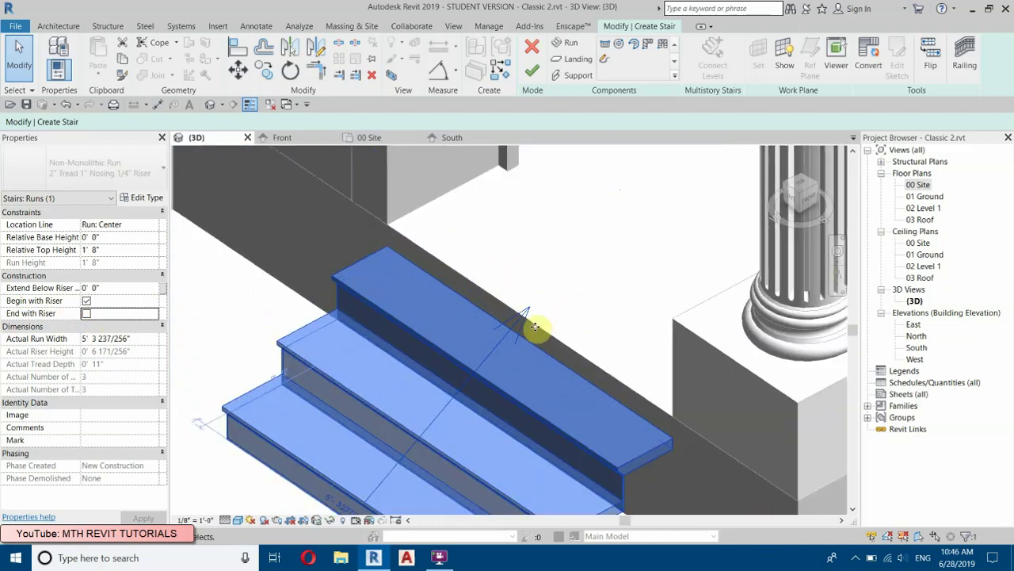
scroll(475, 341, "down", 2)
- Finish the stair and delete the railings on both of its sides
key("Escape")
middle_click_drag(435, 376, 576, 300, "shift")
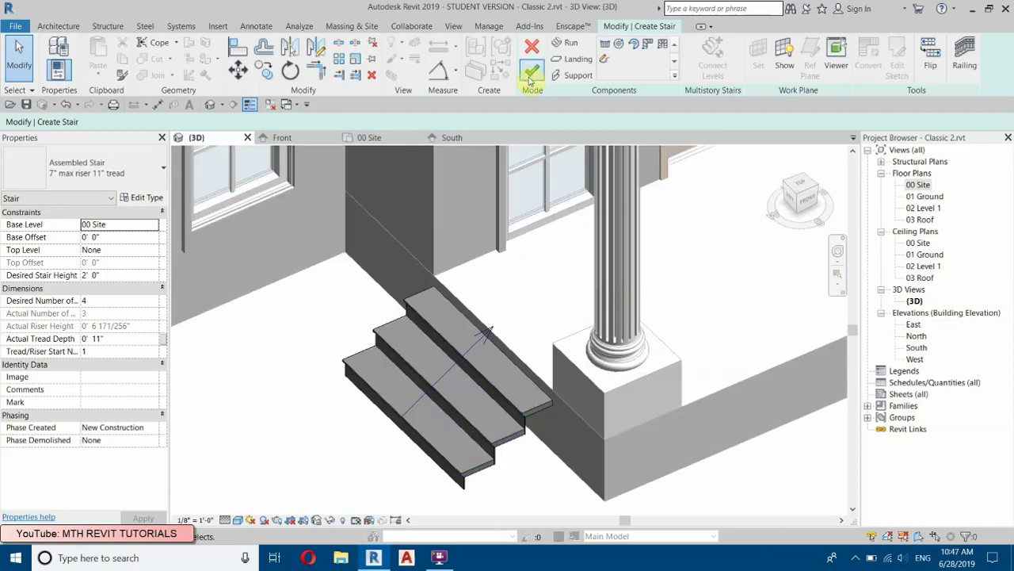
key("Return")
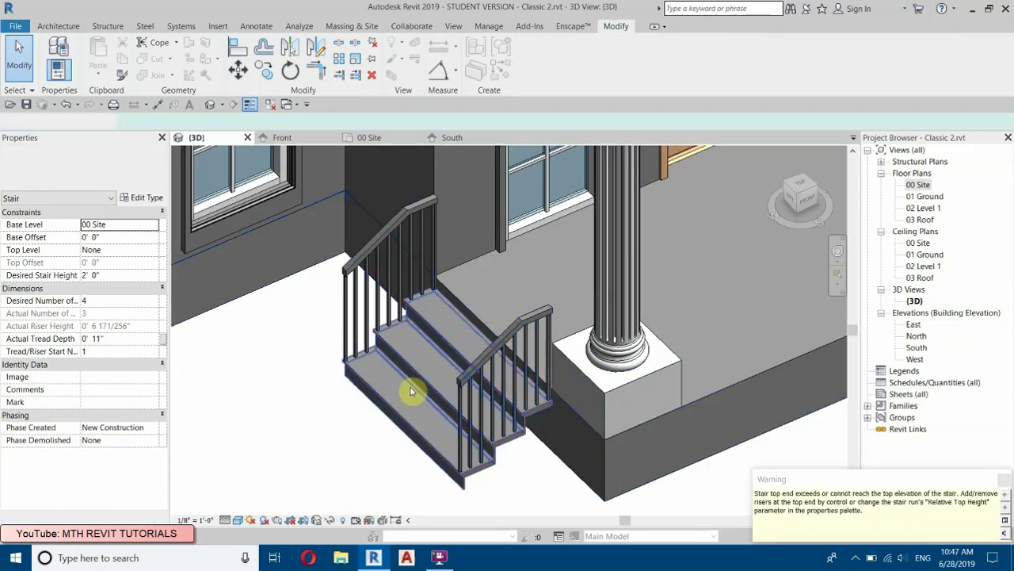
left_click(489, 365)
left_click(436, 268, "ctrl")
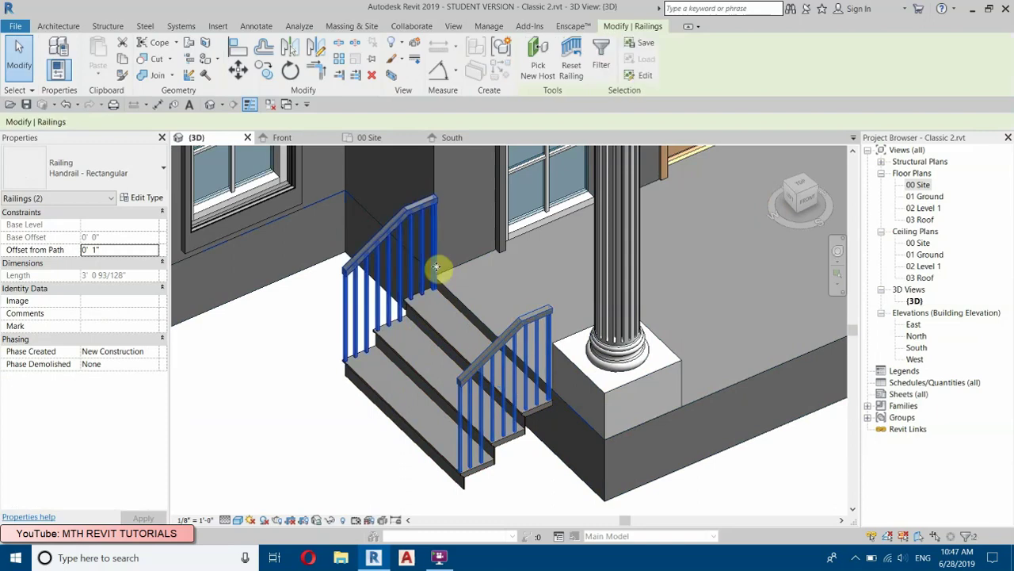
left_click(371, 74)
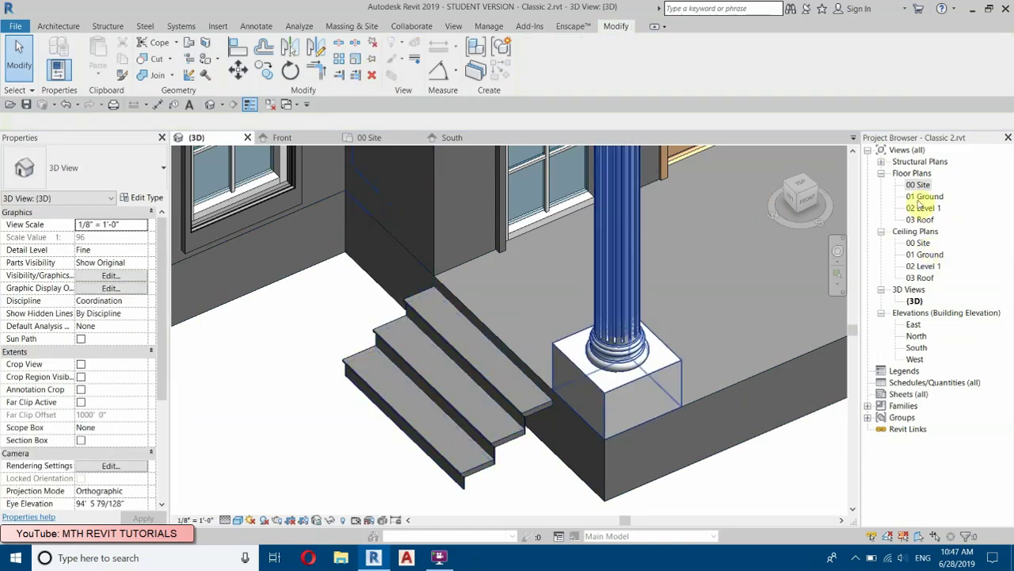
- In the 00 Site floor plan, mirror a copy of the side stair about an axis drawn along the porch's vertical centre line
double_click(918, 184)
scroll(400, 317, "down", 2)
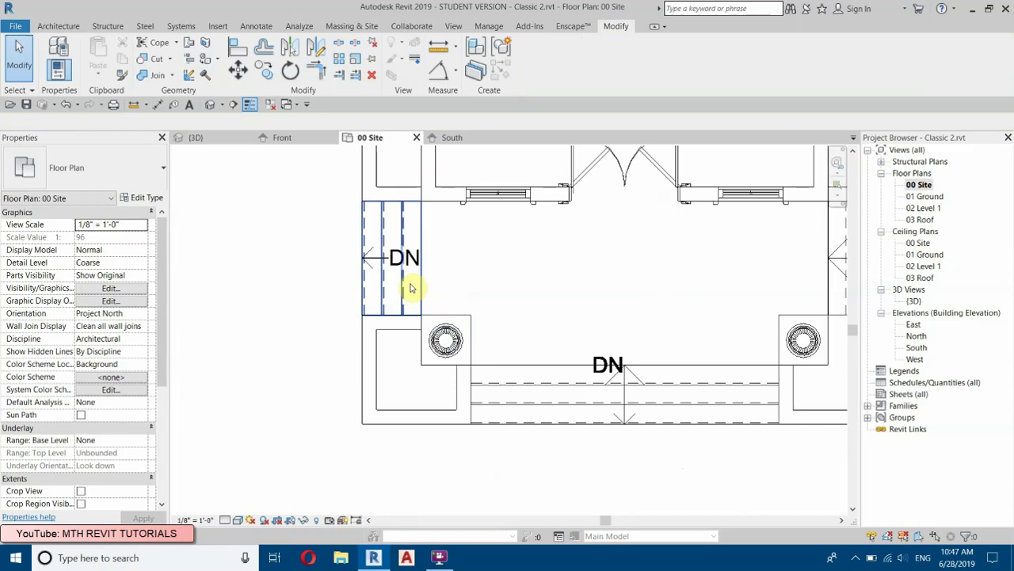
middle_click_drag(404, 290, 261, 310)
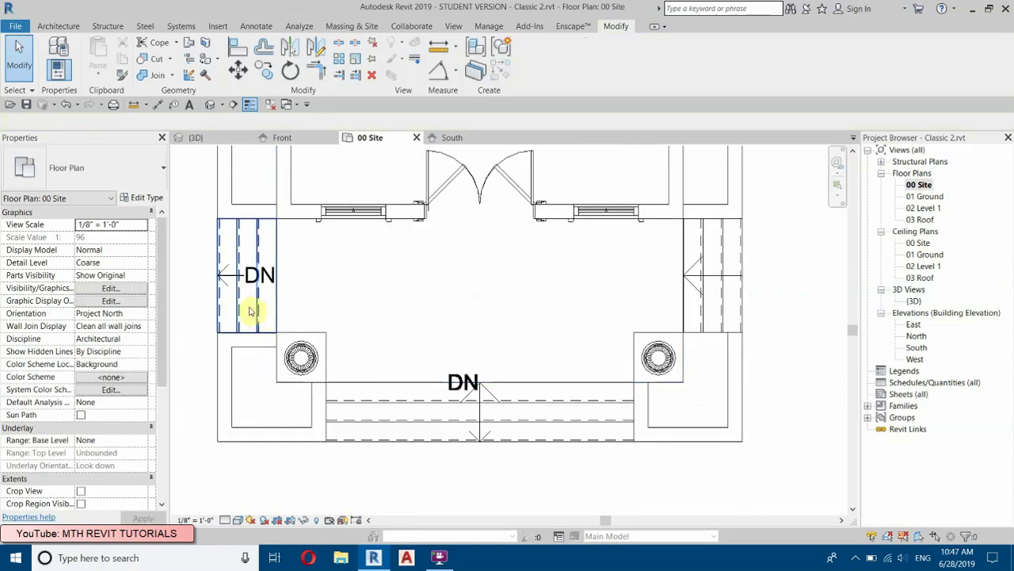
left_click(251, 310)
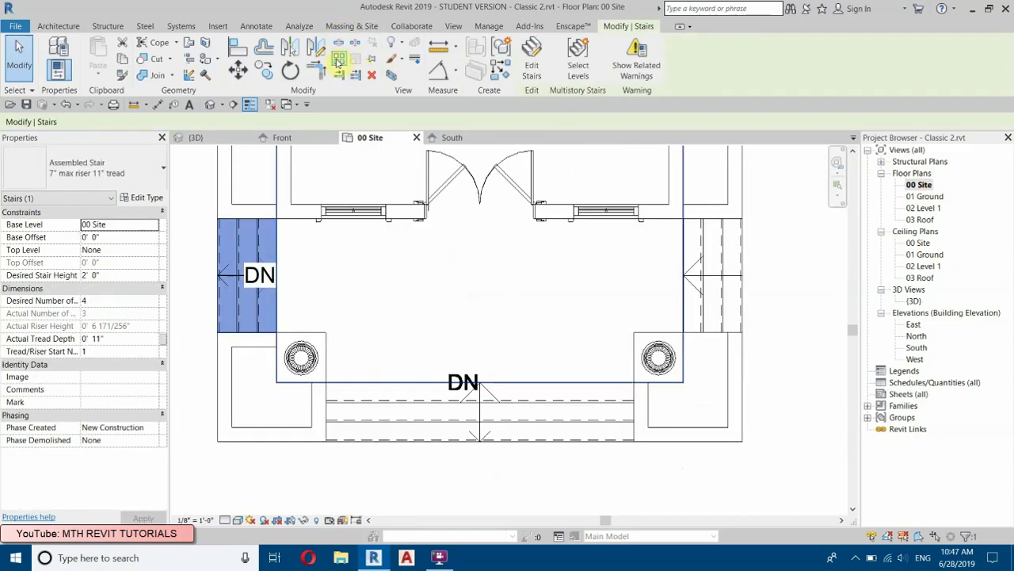
left_click(315, 47)
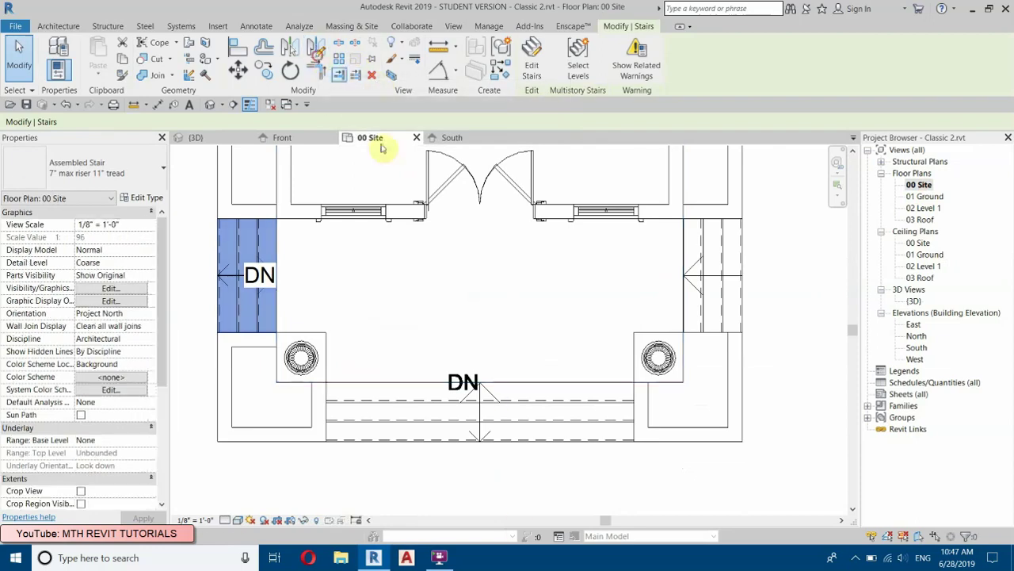
left_click(480, 292)
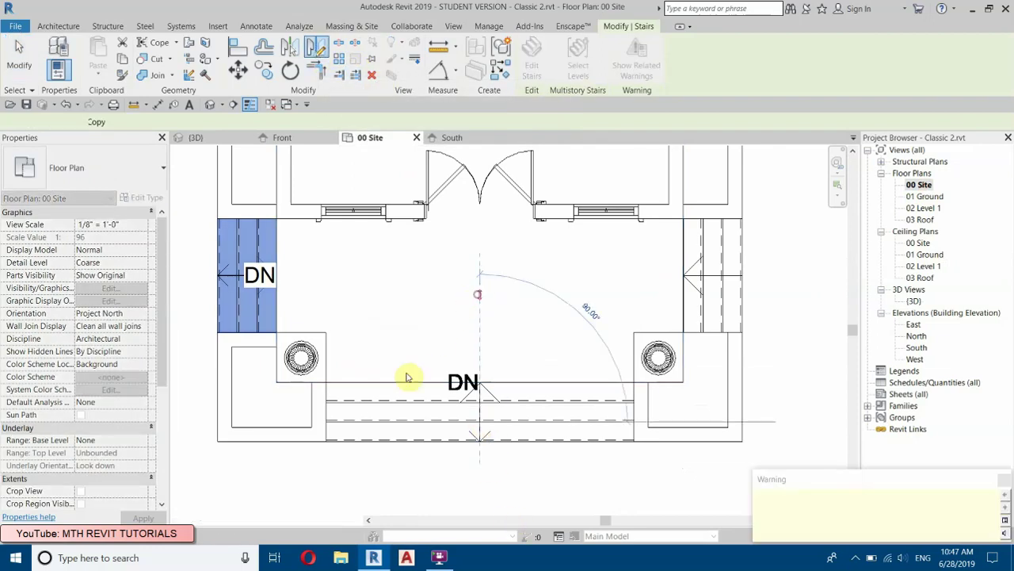
left_click(1003, 481)
right_click(828, 353)
right_click(778, 230)
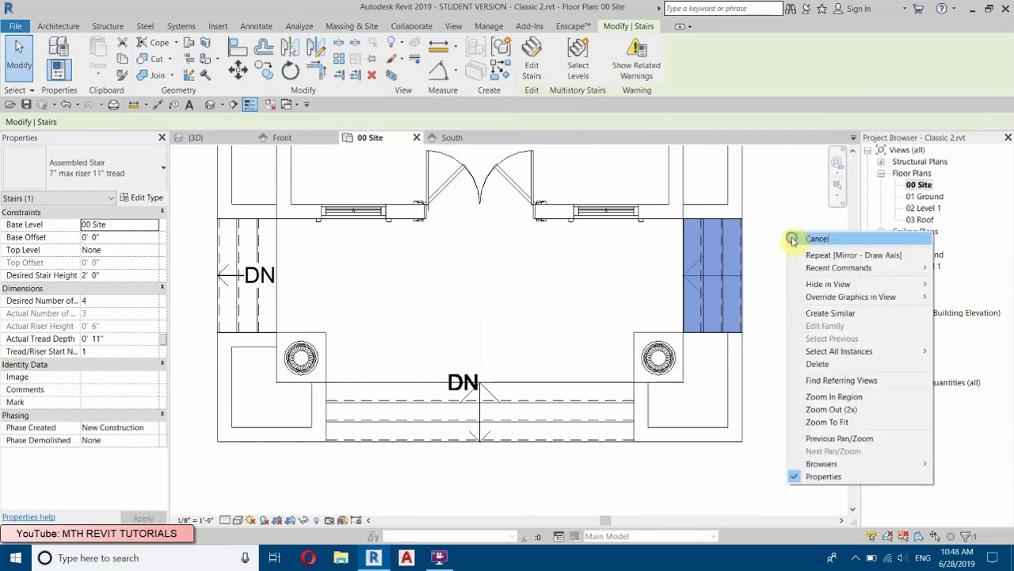
- Rotate a copy of the mirrored side stair by 90 degrees, keeping the original in place
left_click(808, 240)
left_click(708, 293)
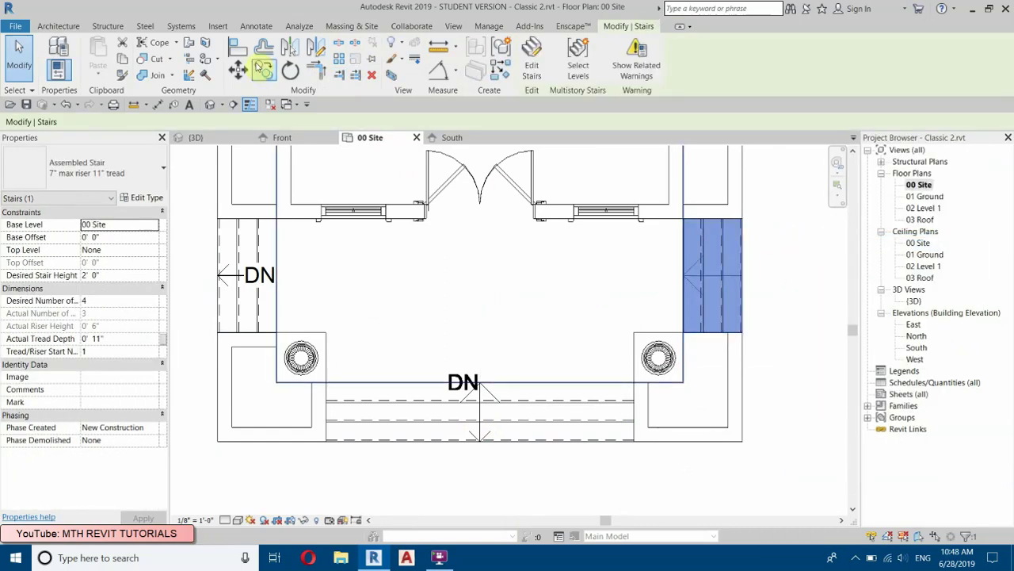
left_click(295, 76)
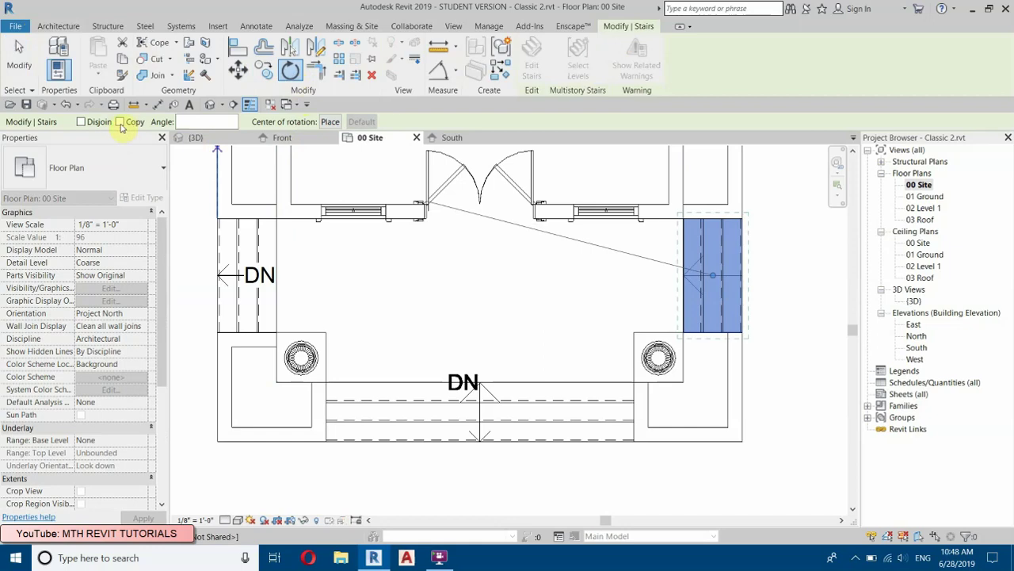
left_click(223, 123)
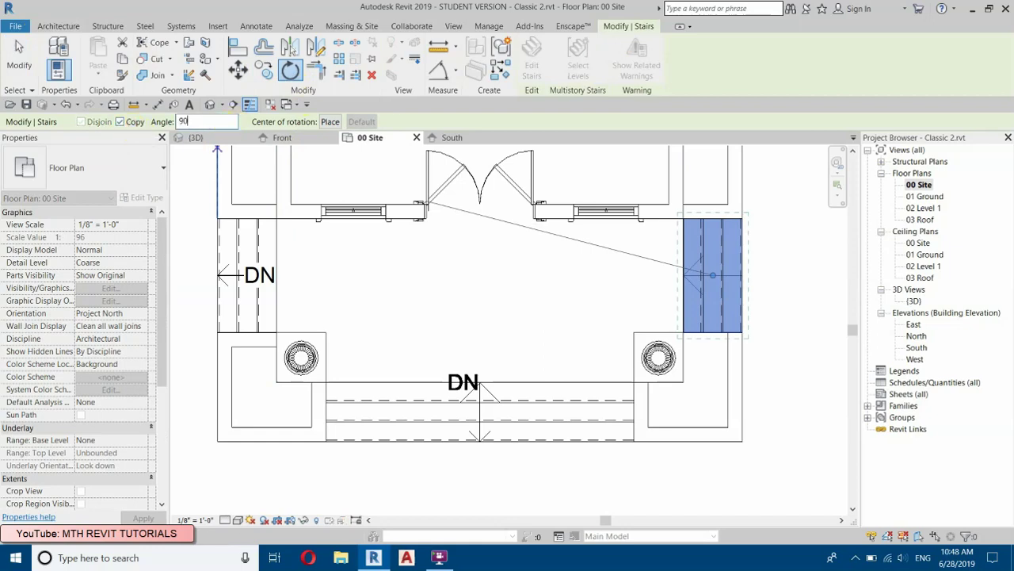
key("Return")
- Move the rotated stair copy from the midpoint of its upper edge to the midpoint of the porch floor's front edge
left_click(236, 72)
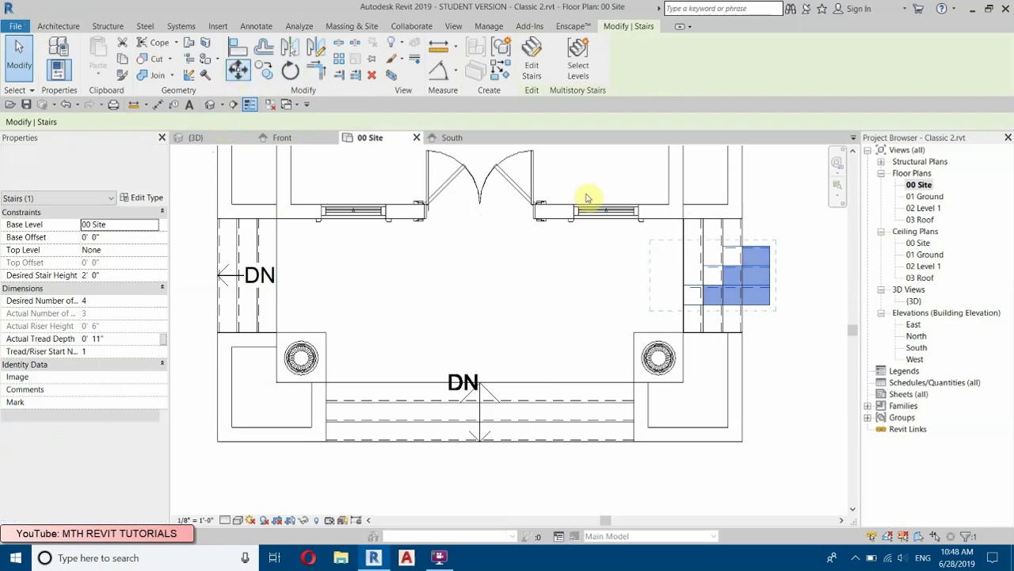
left_click(716, 246)
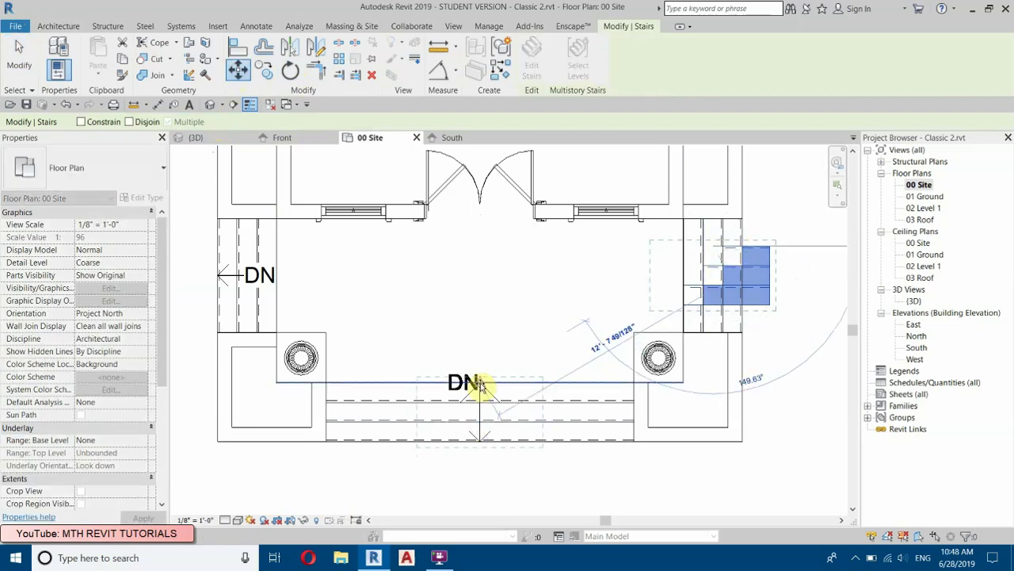
left_click(479, 384)
right_click(525, 190)
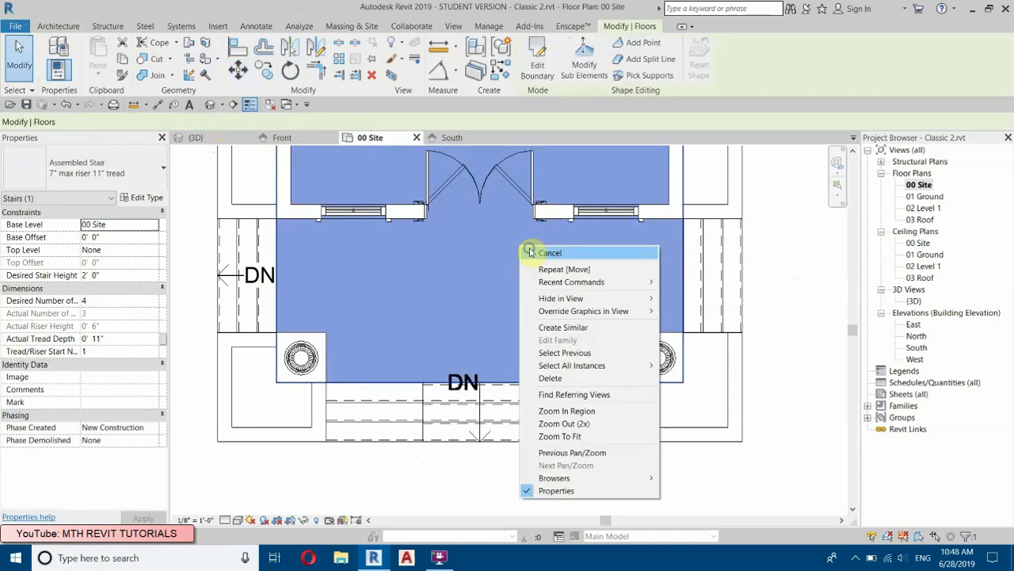
left_click(546, 191)
right_click(752, 277)
left_click(755, 266)
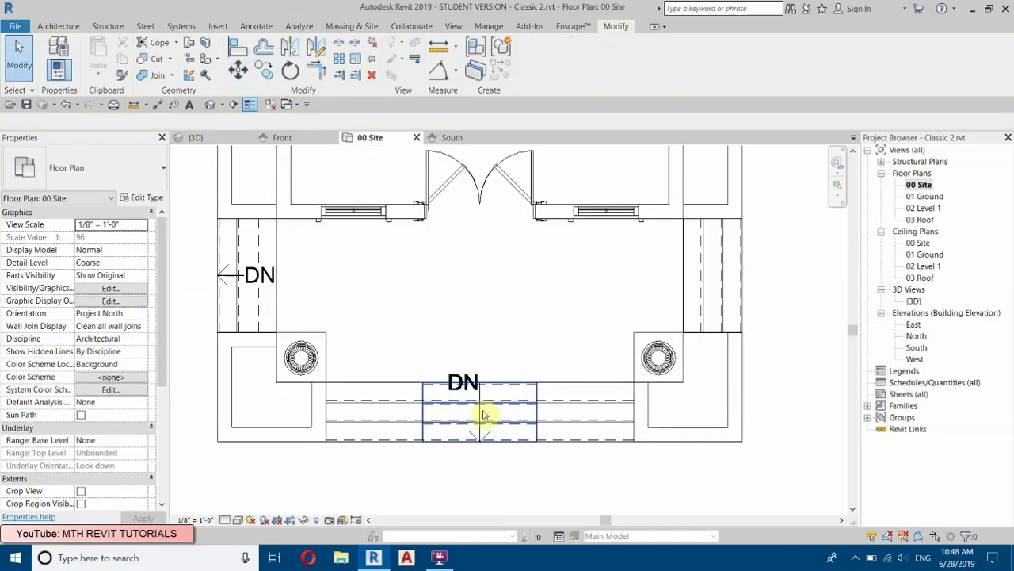
- Edit the front stair, widen its run both ways to reach the corner blocks on each side, and finish the stair
left_click(510, 427)
left_click(533, 71)
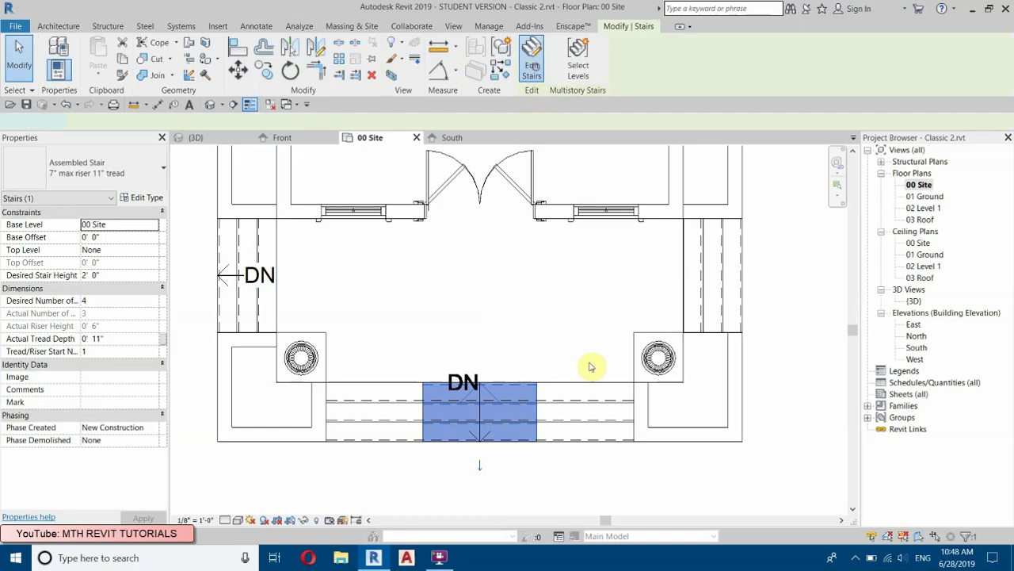
left_click_drag(533, 420, 637, 418)
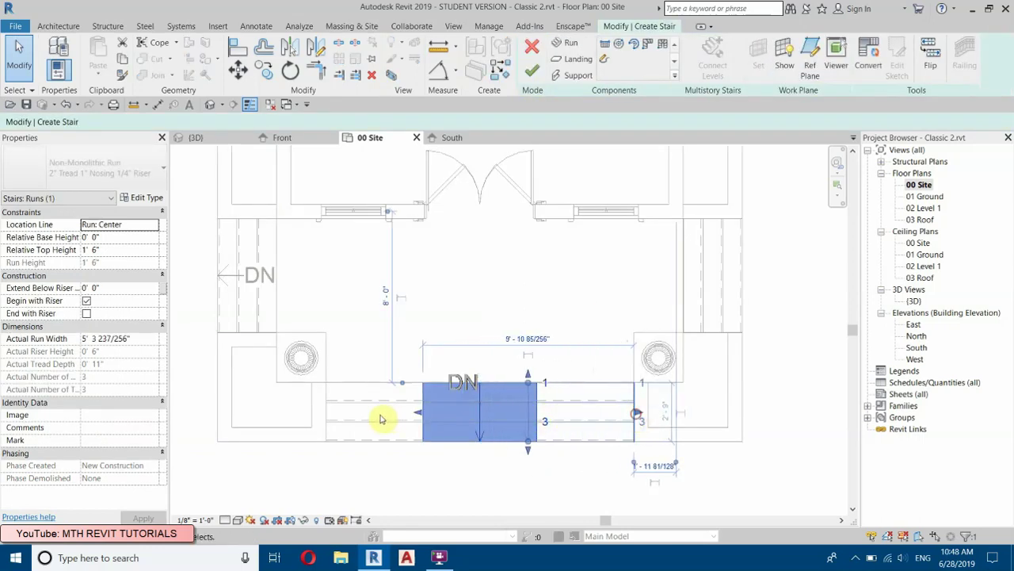
left_click_drag(420, 414, 322, 425)
left_click(532, 71)
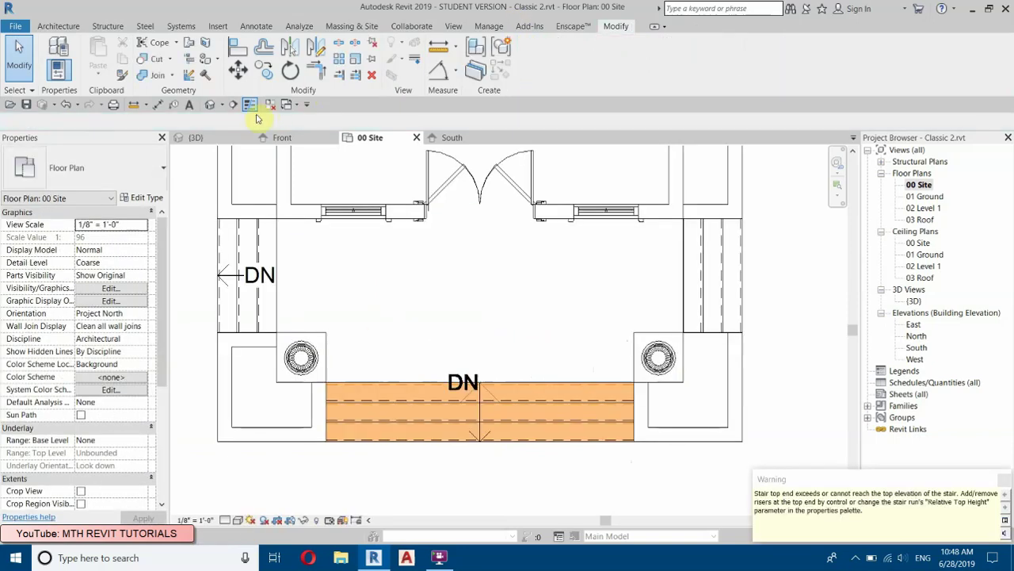
- Check the front stair in 3D, and flip its direction in the 00 Site floor plan so it rises toward the porch
left_click(210, 104)
scroll(561, 394, "up", 5)
scroll(480, 378, "up", 2)
left_click(418, 391)
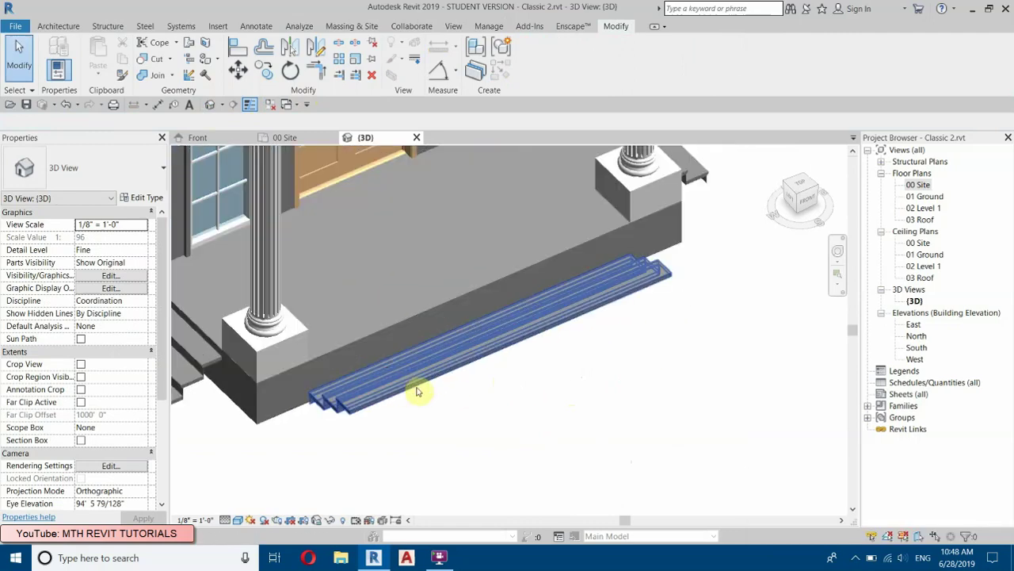
left_click(430, 379)
right_click(433, 374)
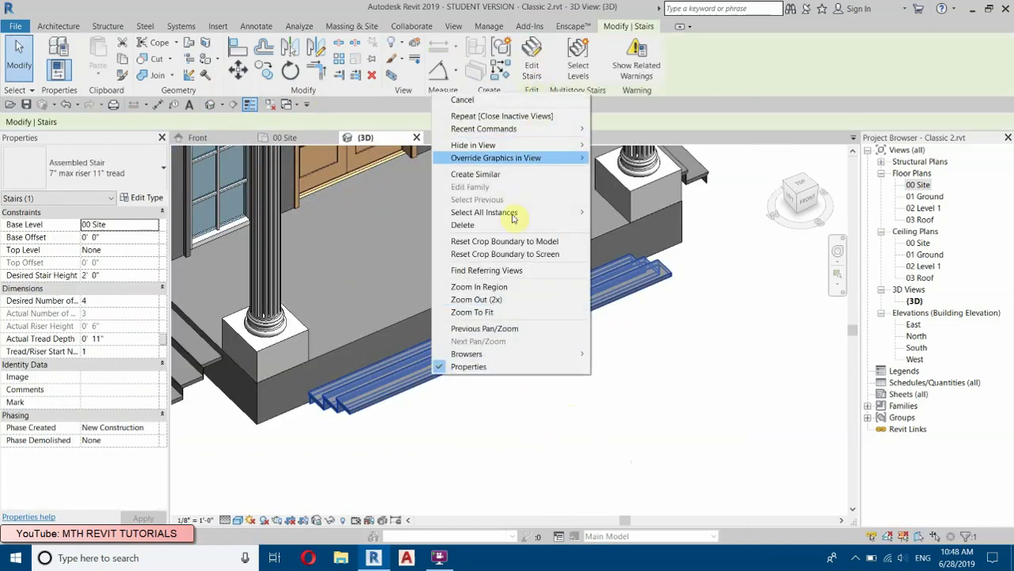
double_click(918, 185)
scroll(475, 420, "up", 3)
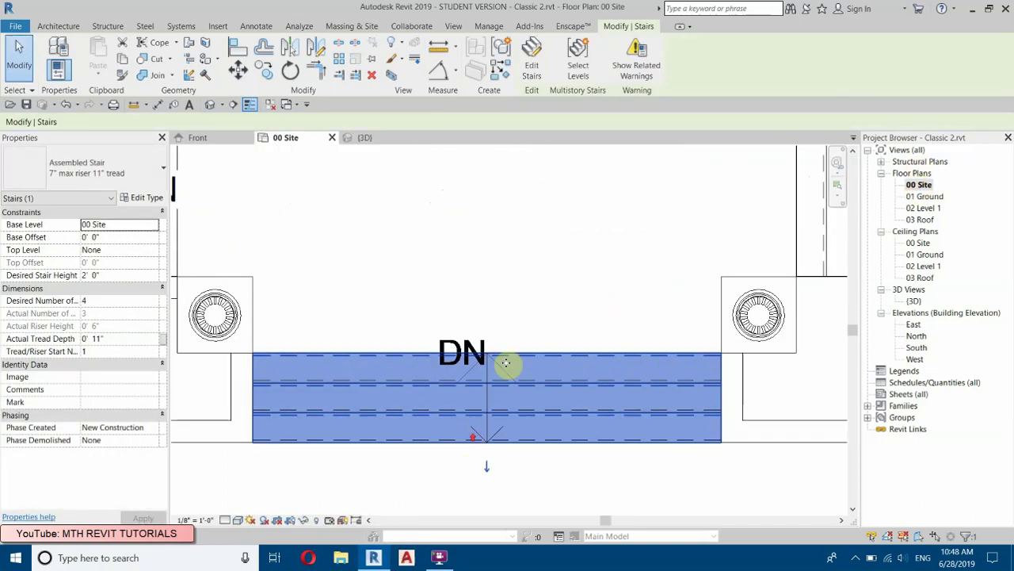
left_click(487, 473)
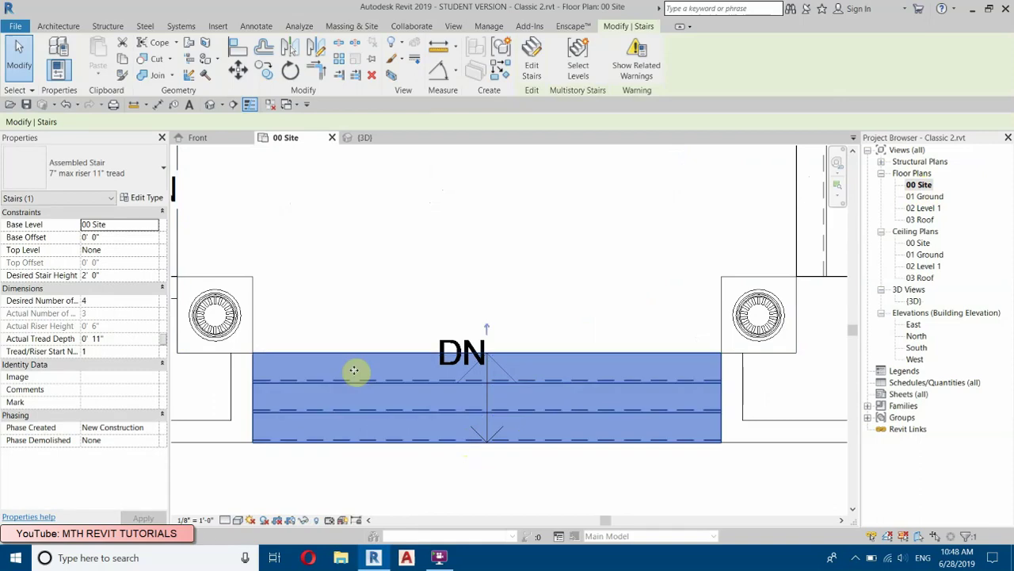
- Examine the front and side stairs around the porch corner in the 3D view
left_click(220, 105)
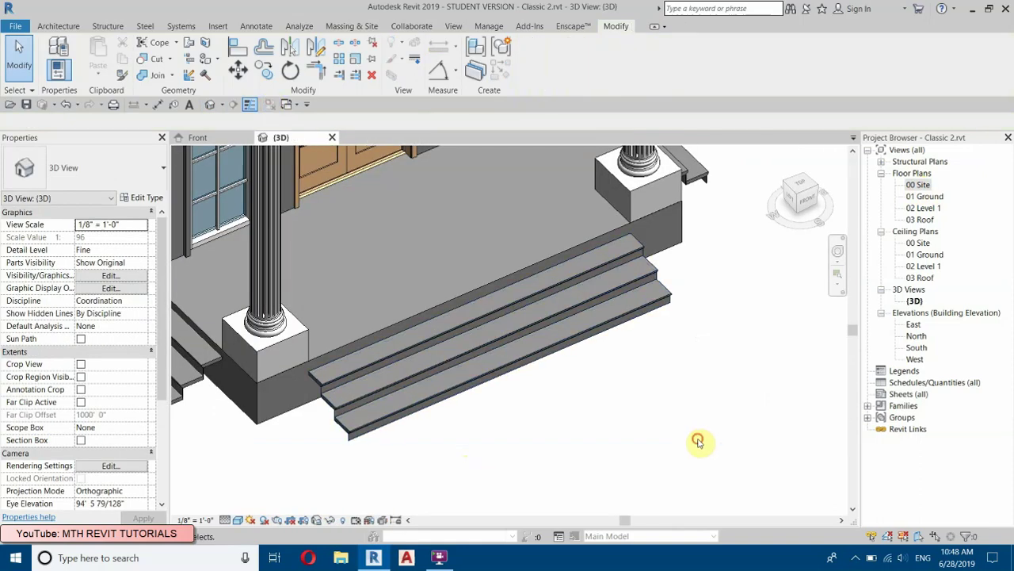
scroll(658, 386, "down", 3)
middle_click_drag(630, 408, 426, 405, "shift")
middle_click_drag(351, 390, 766, 320)
middle_click_drag(490, 389, 632, 402, "shift")
middle_click_drag(829, 353, 708, 337)
scroll(700, 287, "up", 4)
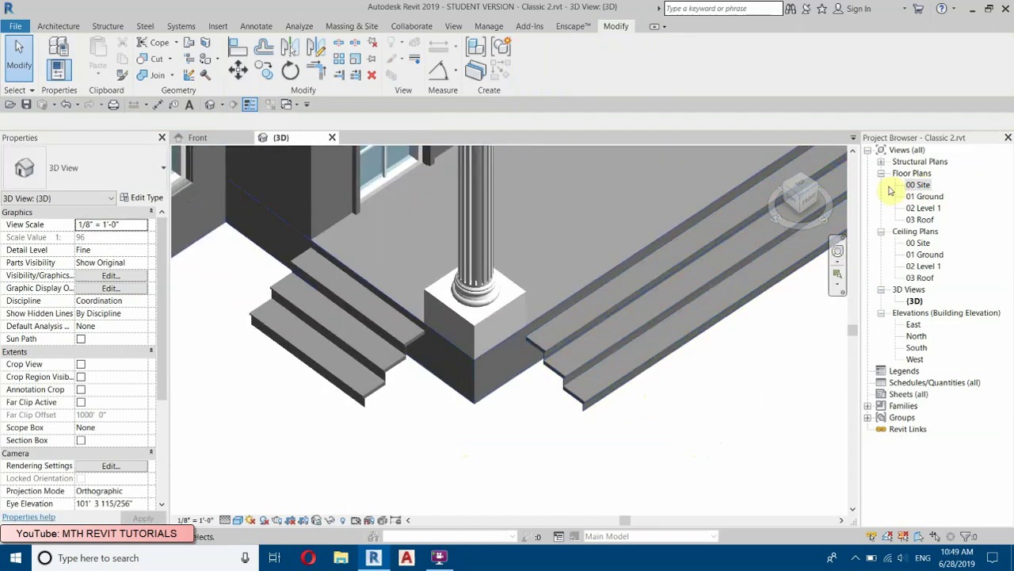
- In the 00 Site floor plan, start a new wall beside the porch using the Basic Wall type Generic - 8"
double_click(917, 186)
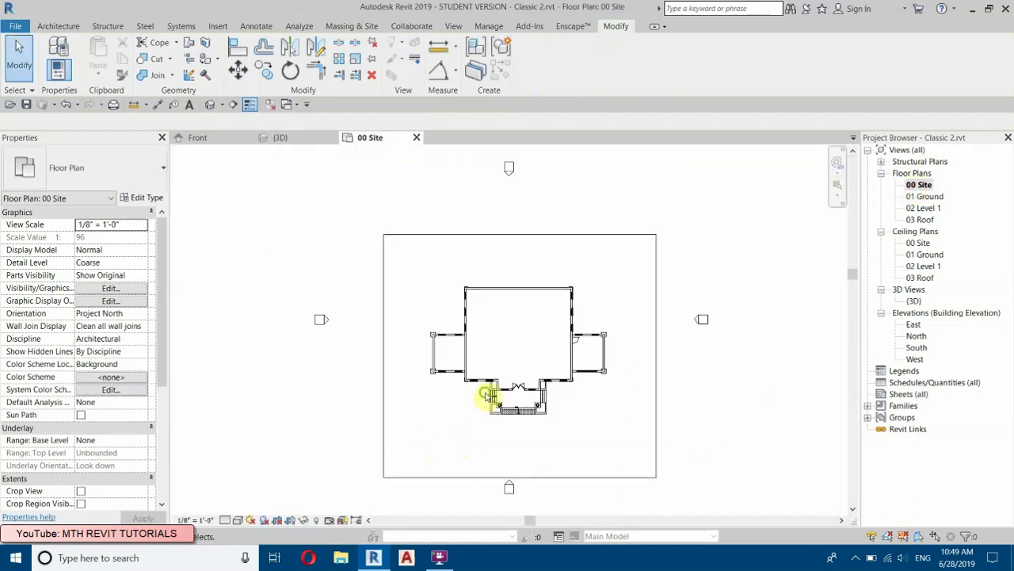
scroll(504, 401, "up", 4)
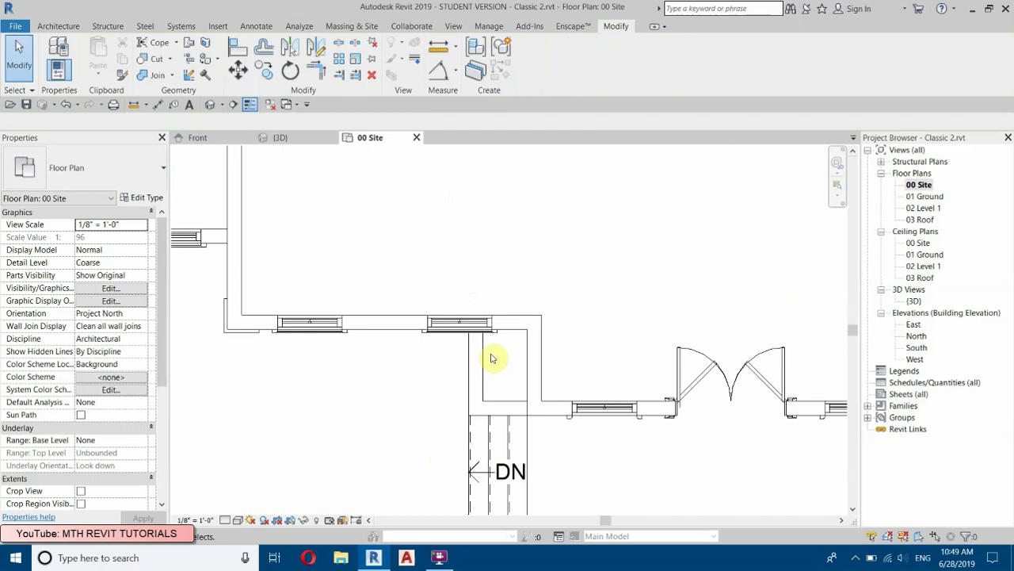
middle_click_drag(584, 317, 524, 314)
left_click(46, 26)
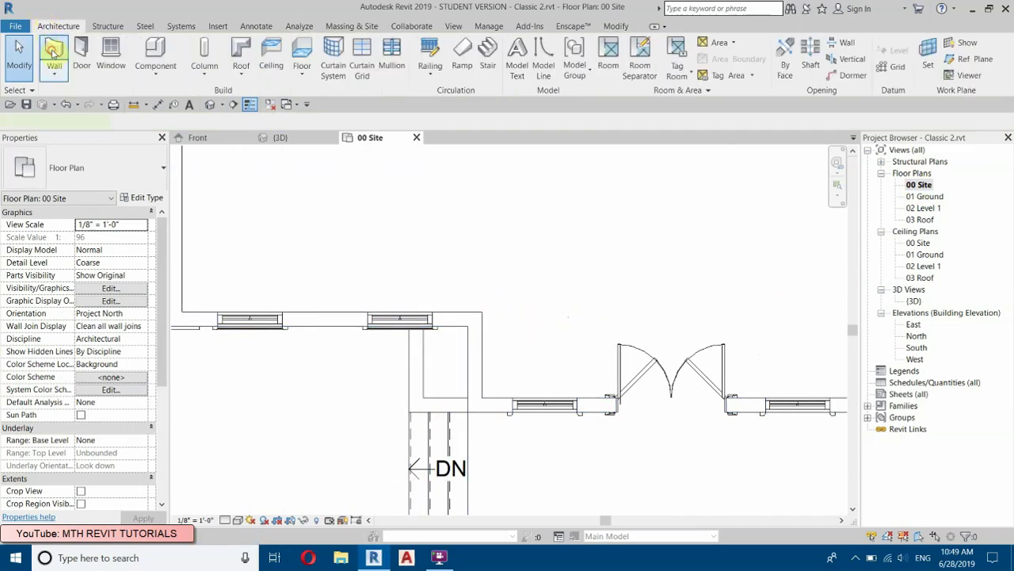
left_click(53, 51)
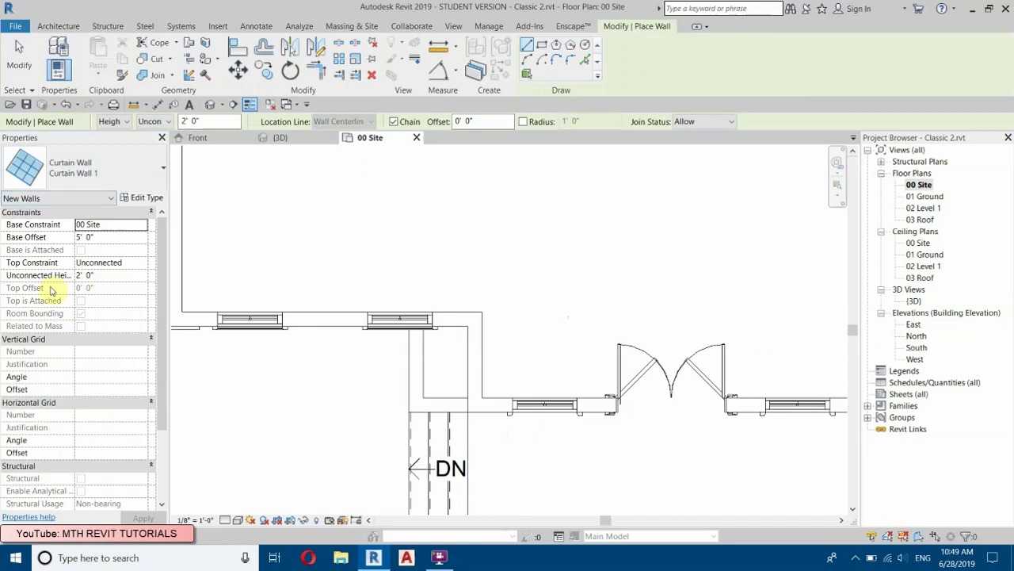
left_click(103, 168)
scroll(101, 261, "up", 5)
scroll(101, 263, "up", 2)
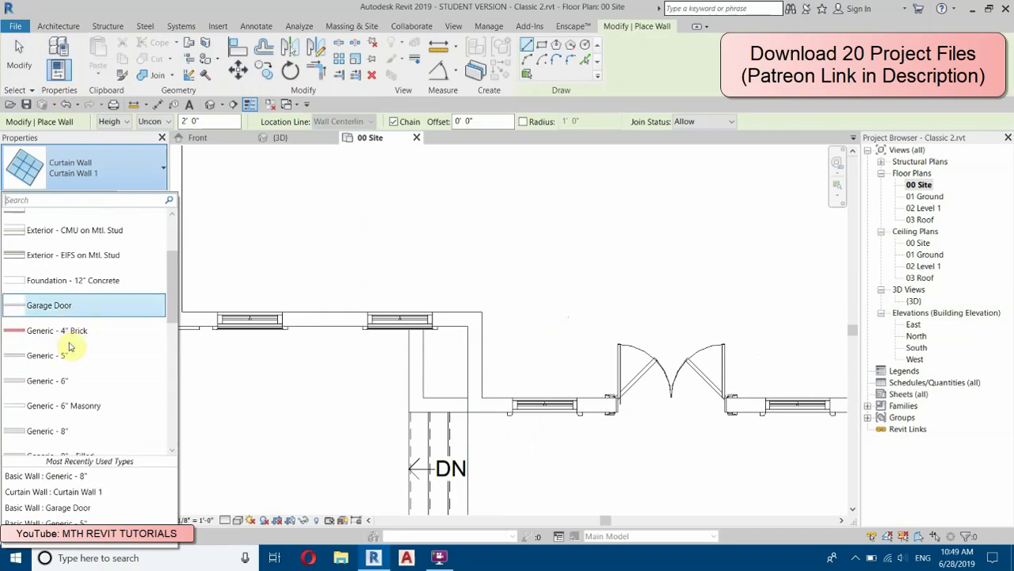
left_click(68, 431)
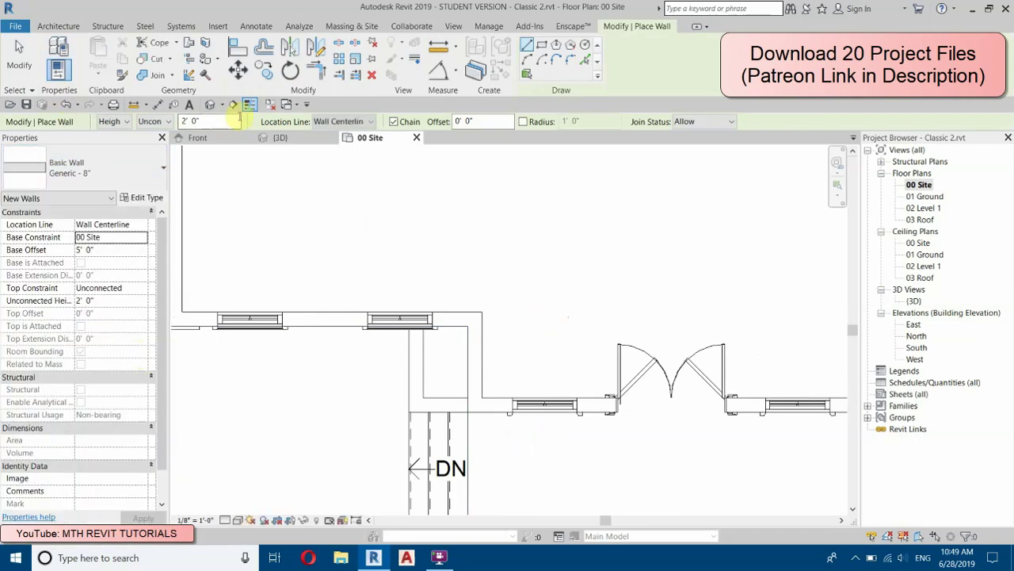
- Measure the thickness of the low wall outline between the side stair and the house with an aligned dimension
left_click(160, 109)
scroll(421, 374, "up", 2)
left_click(426, 374)
left_click(397, 376)
right_click(266, 304)
left_click(290, 309)
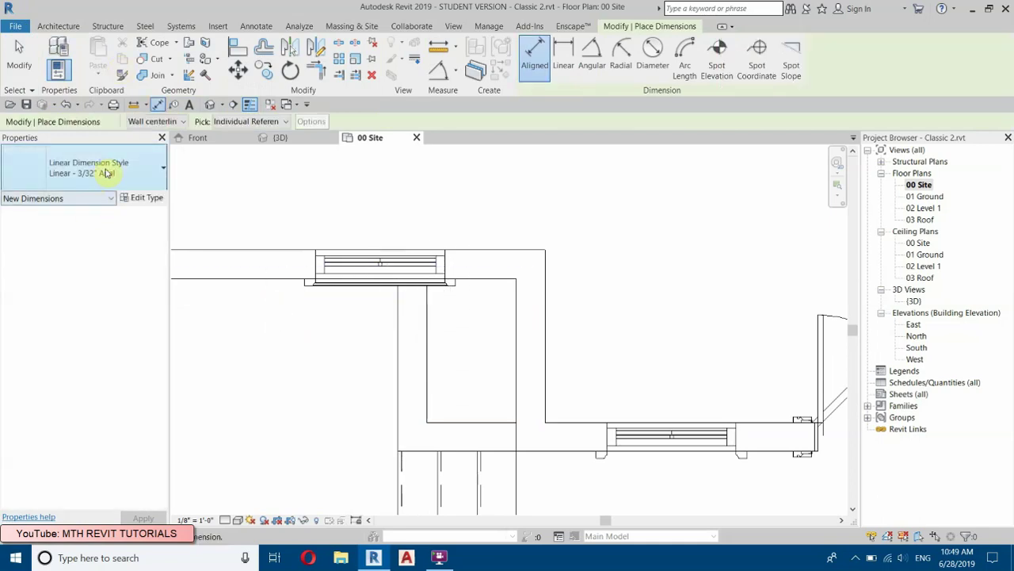
- Restart the Generic - 8" wall with a base offset of 0' and an unconnected height of 1'
left_click(58, 26)
left_click(49, 49)
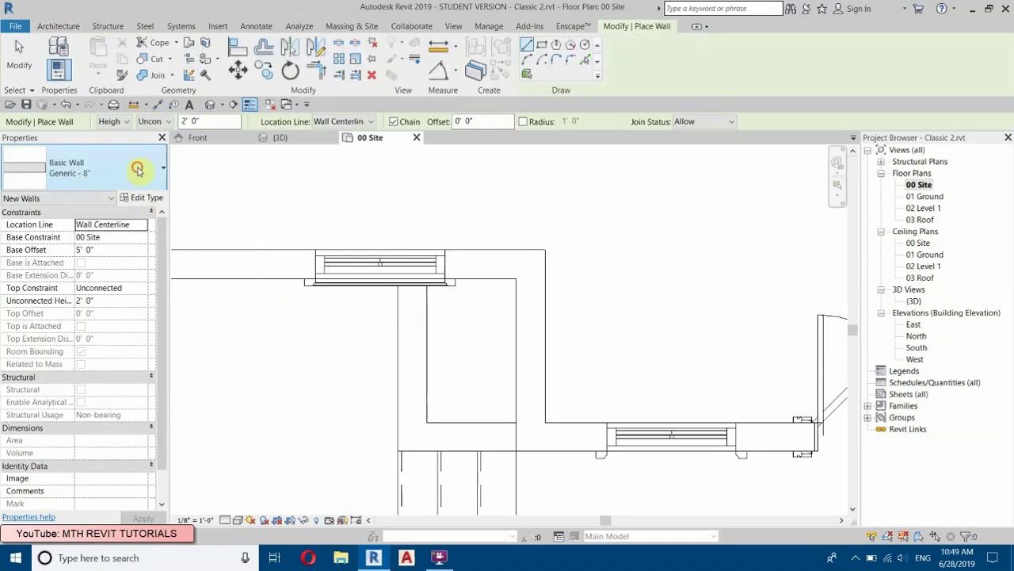
left_click(138, 172)
left_click(79, 236)
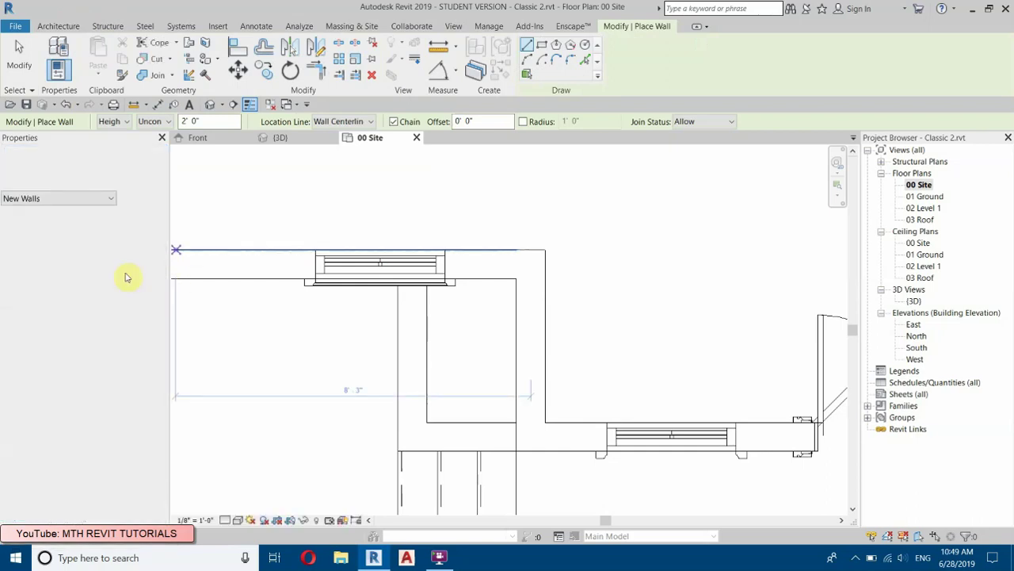
left_click(110, 253)
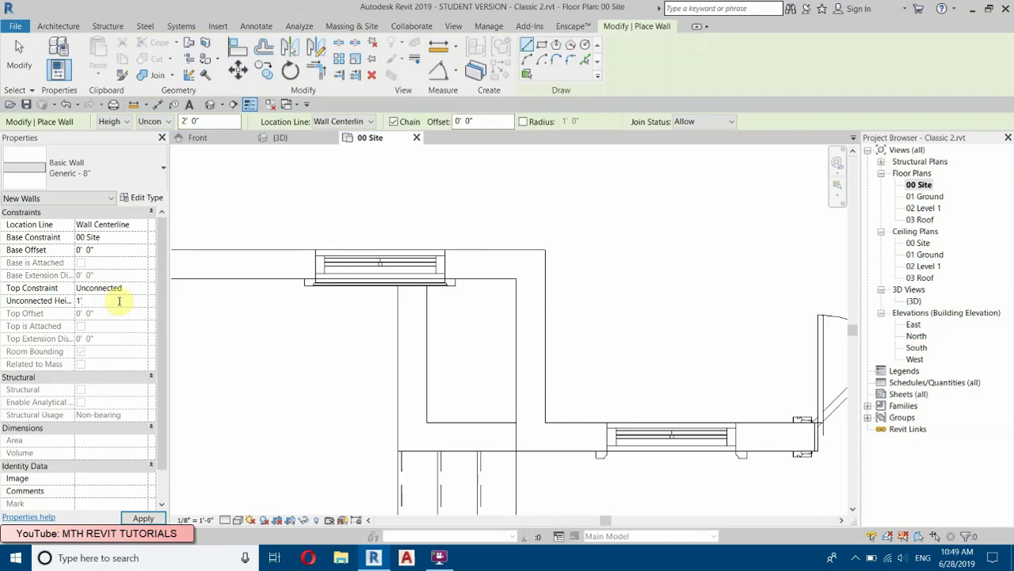
left_click(138, 302)
type("1")
key("Return")
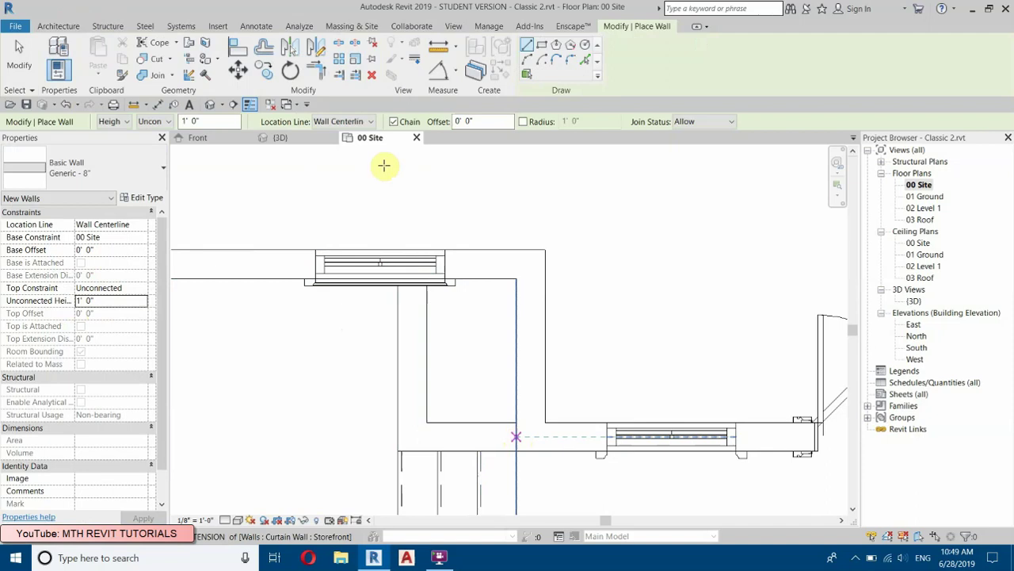
- Draw a wall behind the left side stair, 2'-5" outward from the porch edge and back along the outline to the house
left_click(515, 437)
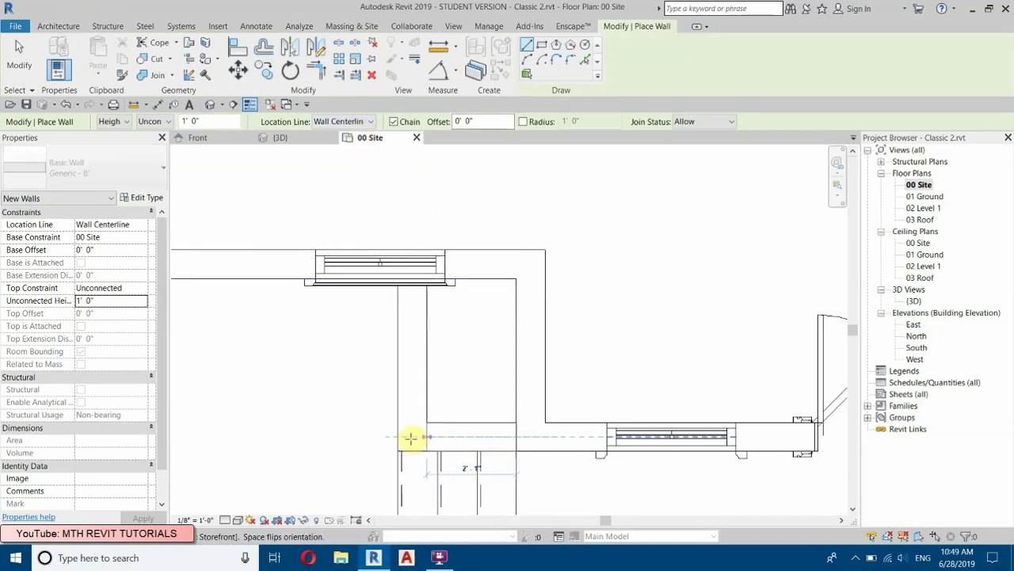
left_click(410, 436)
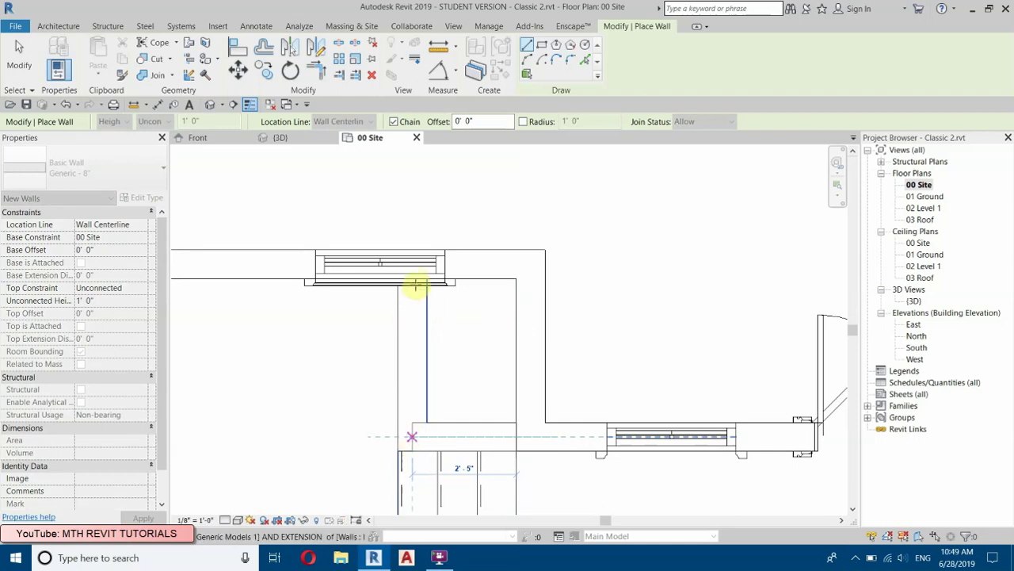
scroll(380, 301, "down", 3)
right_click(381, 305)
left_click(409, 310)
- Draw the low wall around the porch's front left corner outline: 2'-5" outward, about 4'-5" forward, about 4'-5" across, and back to the porch
scroll(485, 401, "up", 5)
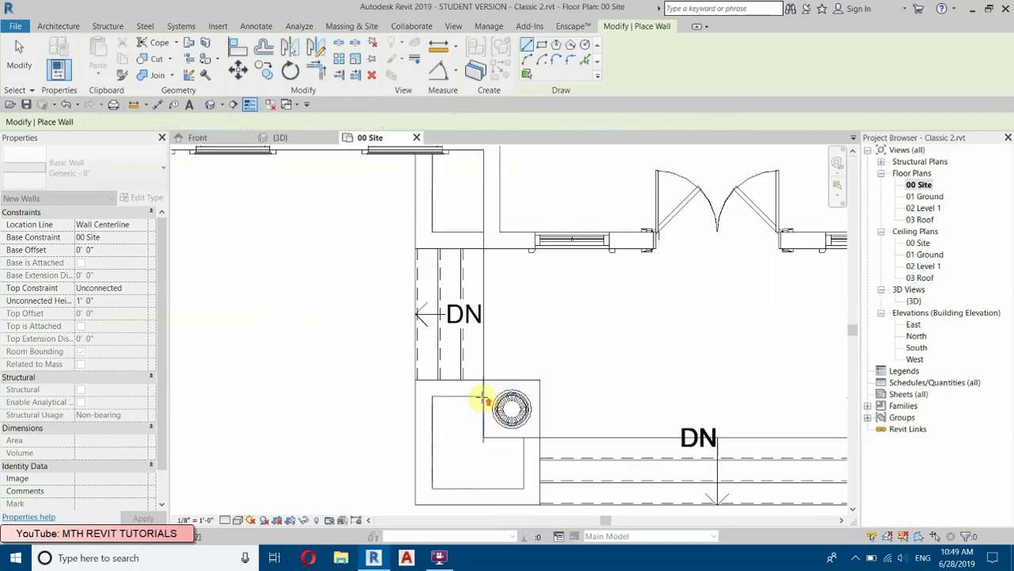
left_click(395, 381)
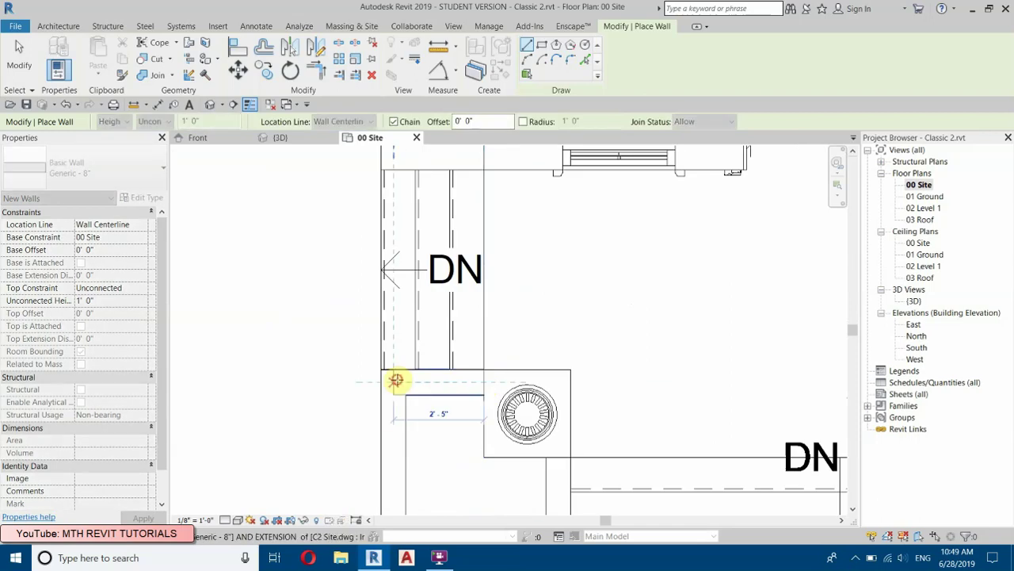
middle_click_drag(399, 431, 382, 272)
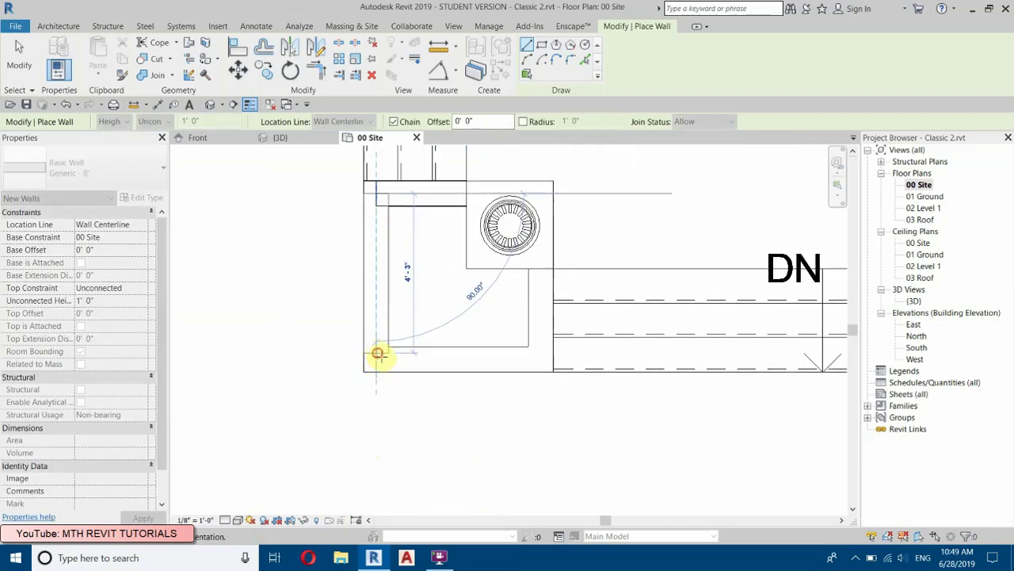
scroll(373, 357, "up", 1)
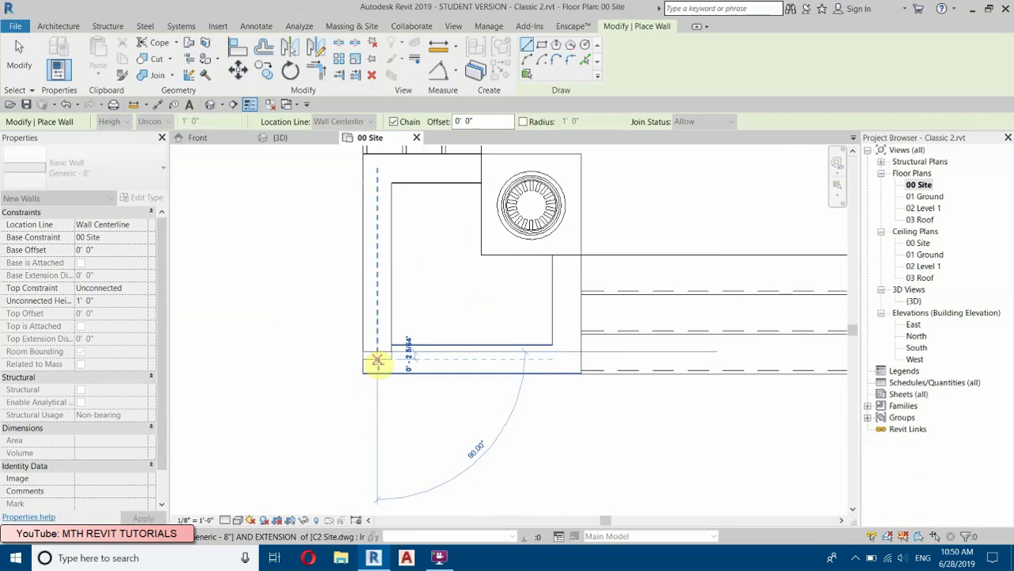
left_click(565, 358)
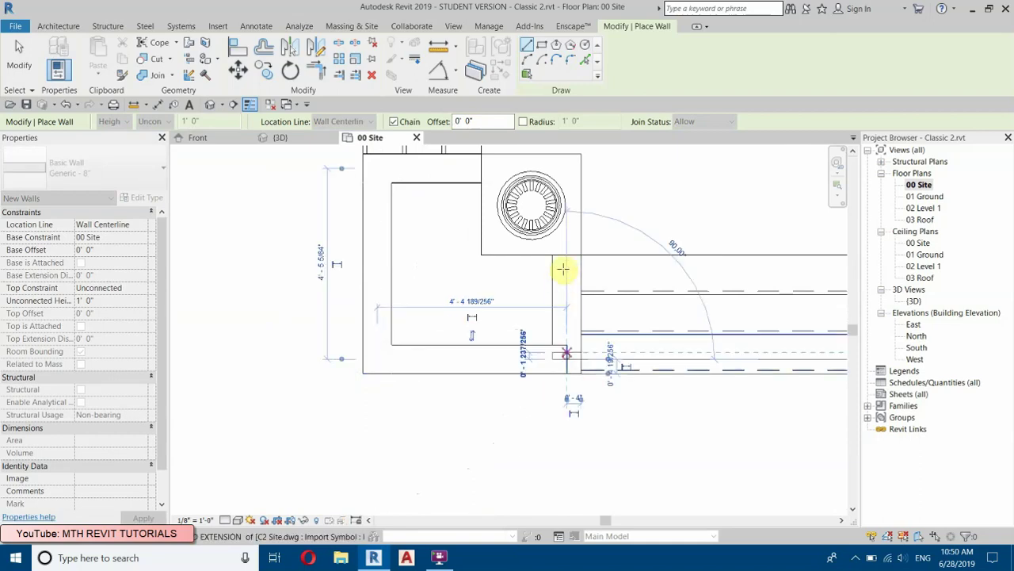
scroll(402, 340, "down", 3)
middle_click_drag(600, 336, 465, 408)
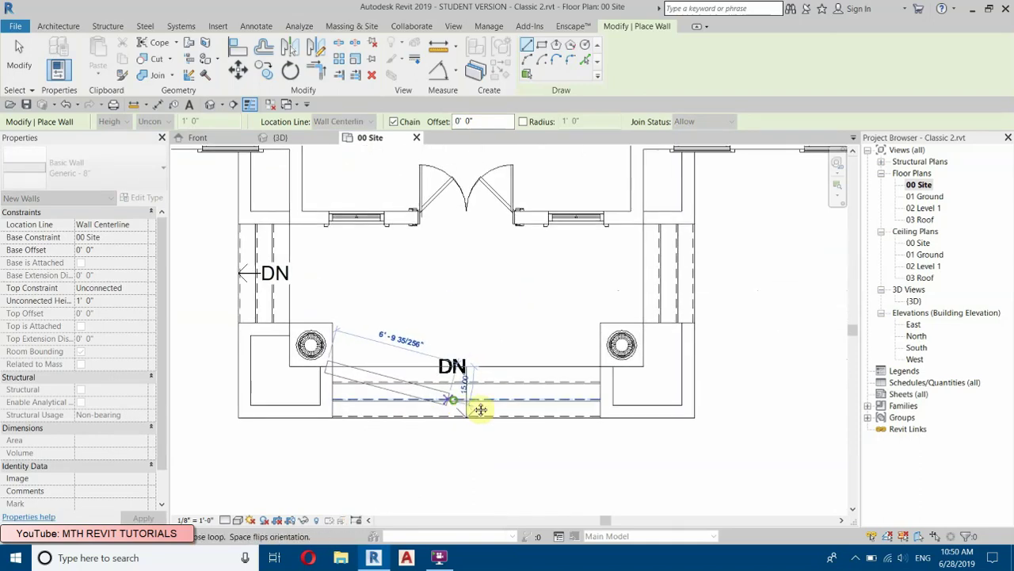
right_click(731, 257)
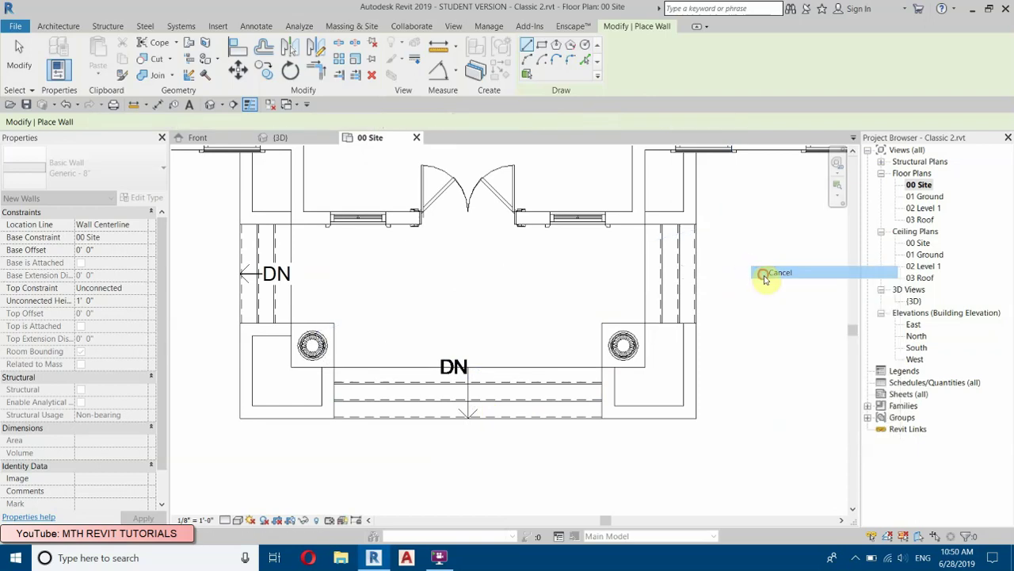
left_click(753, 262)
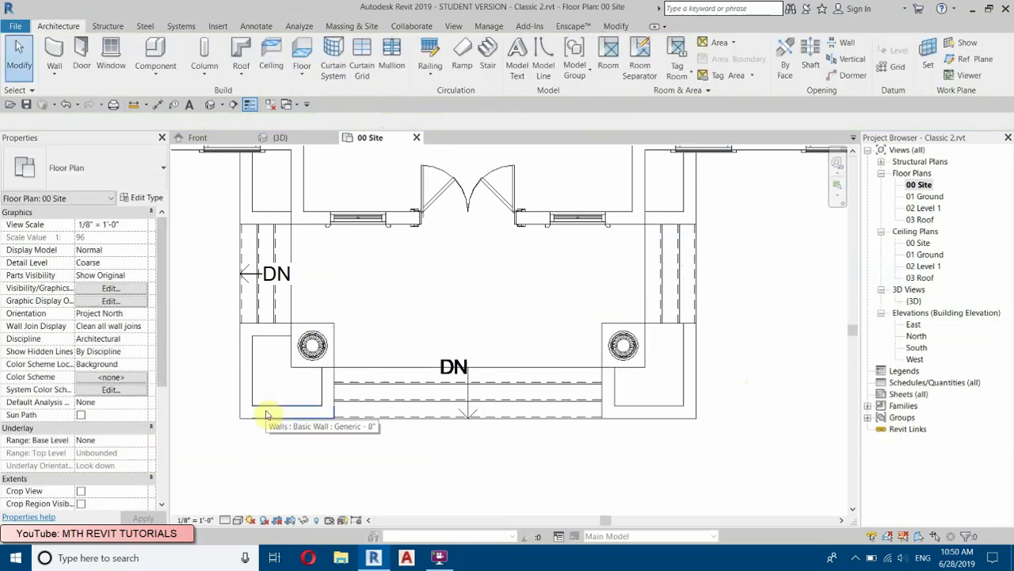
- Mirror both chains of low walls beside the left side stair to the opposite side, using a vertical axis drawn from the double door's centre
key("Tab")
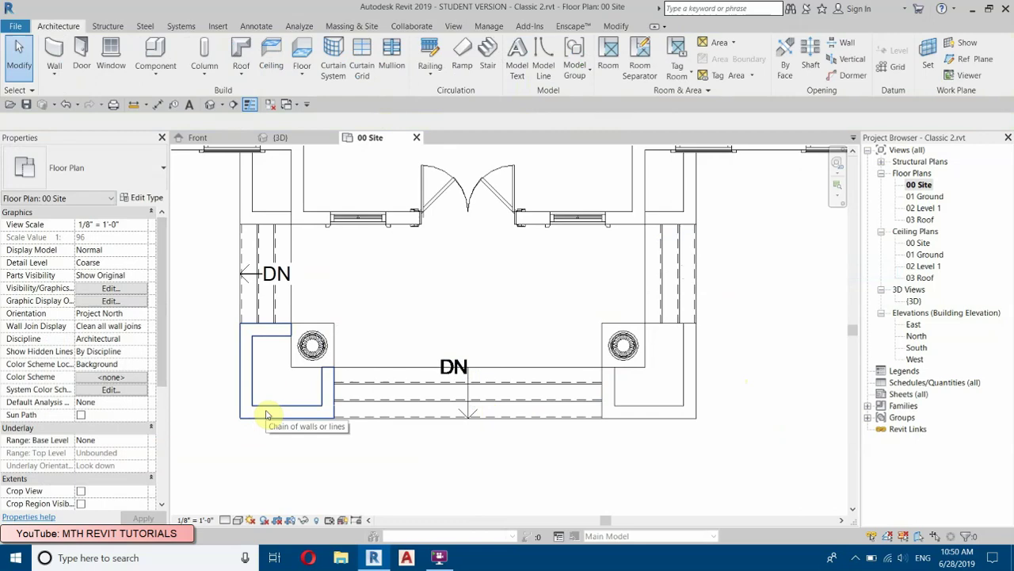
left_click(266, 413)
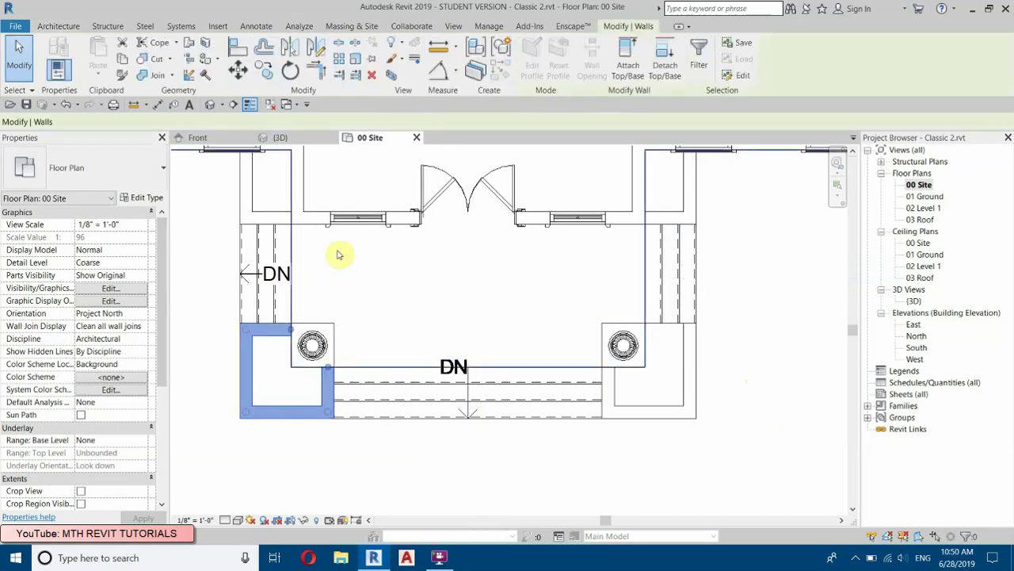
middle_click_drag(339, 254, 396, 378)
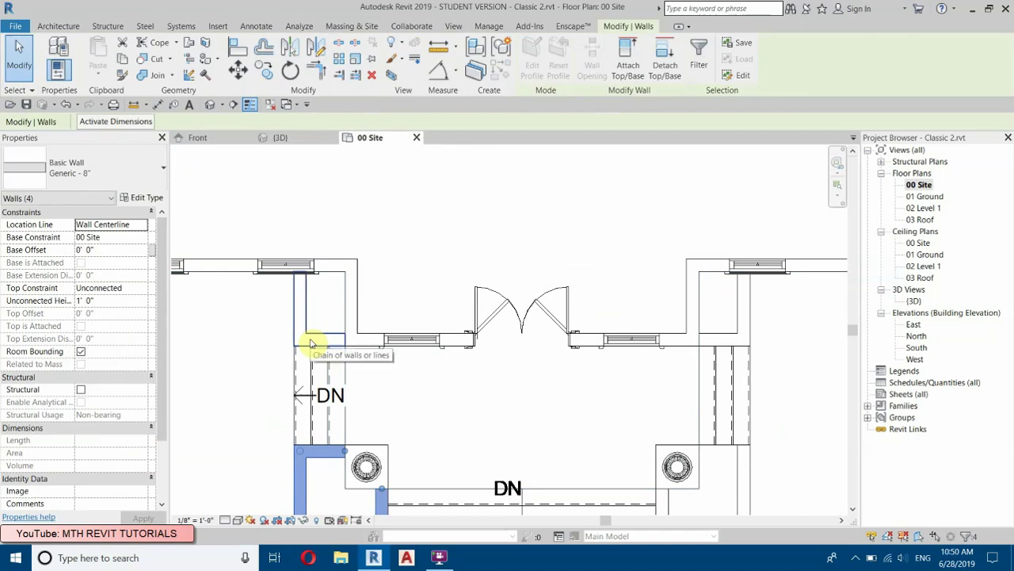
left_click(313, 342, "ctrl")
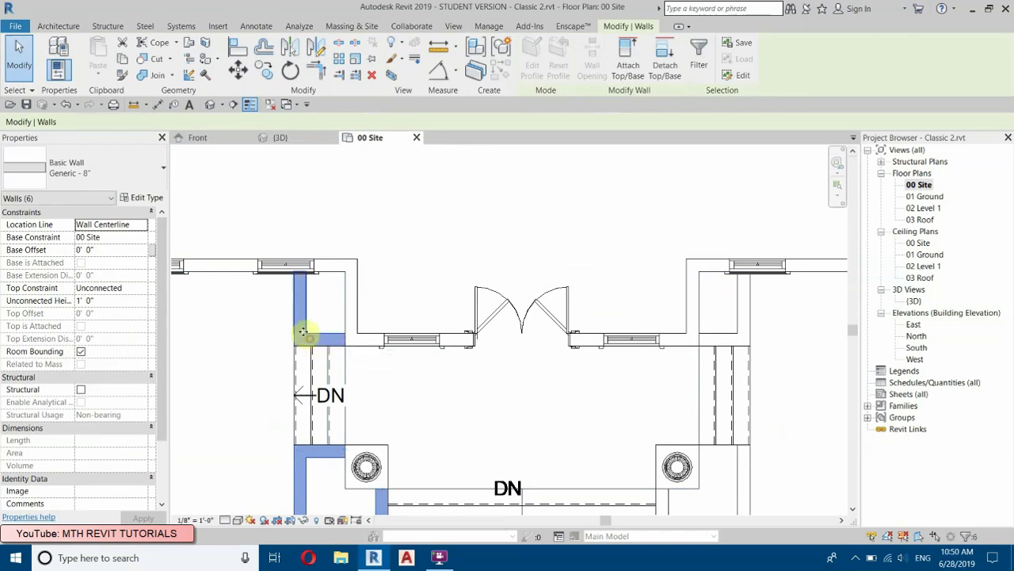
left_click(316, 46)
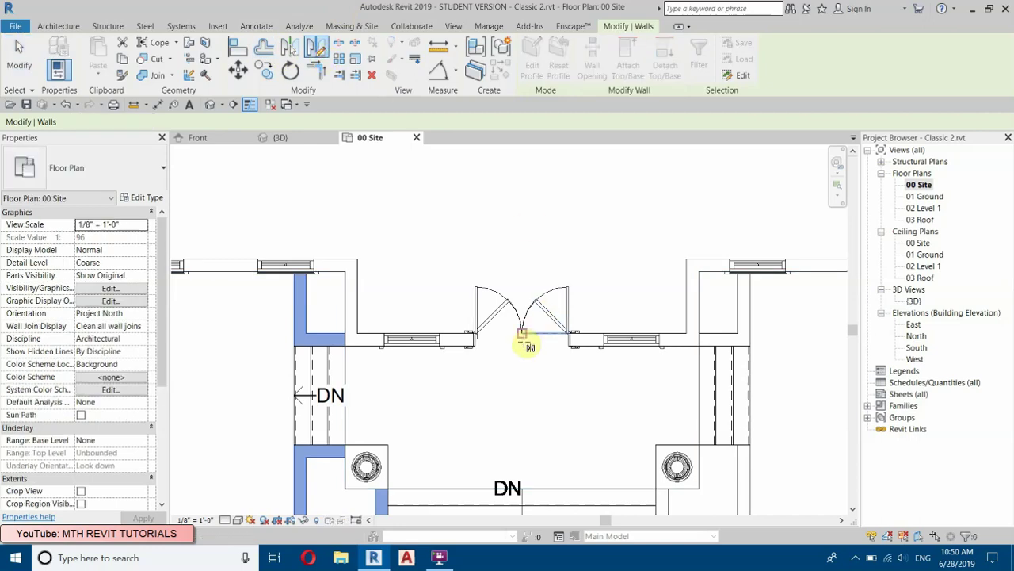
left_click(524, 333)
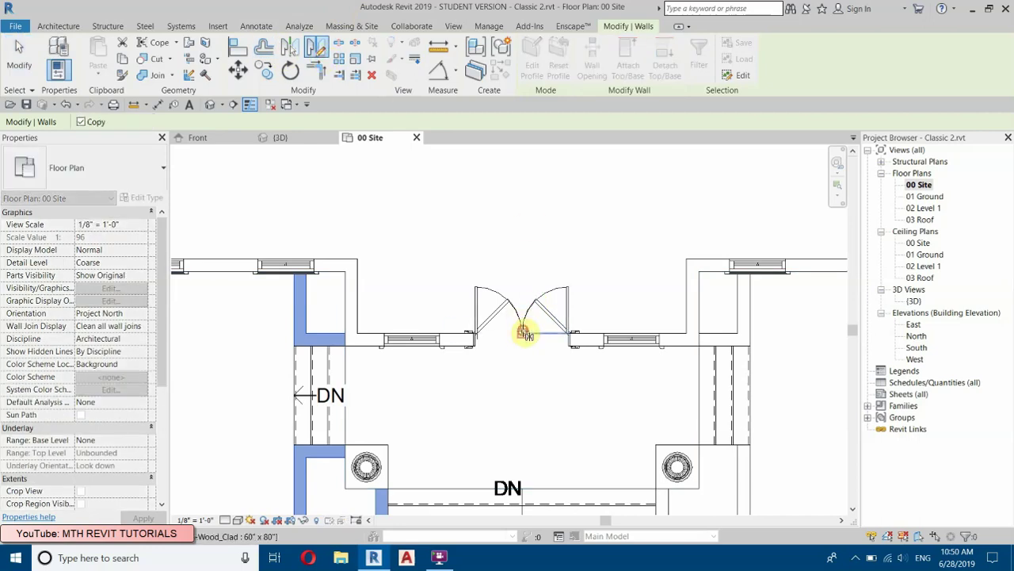
left_click(523, 206)
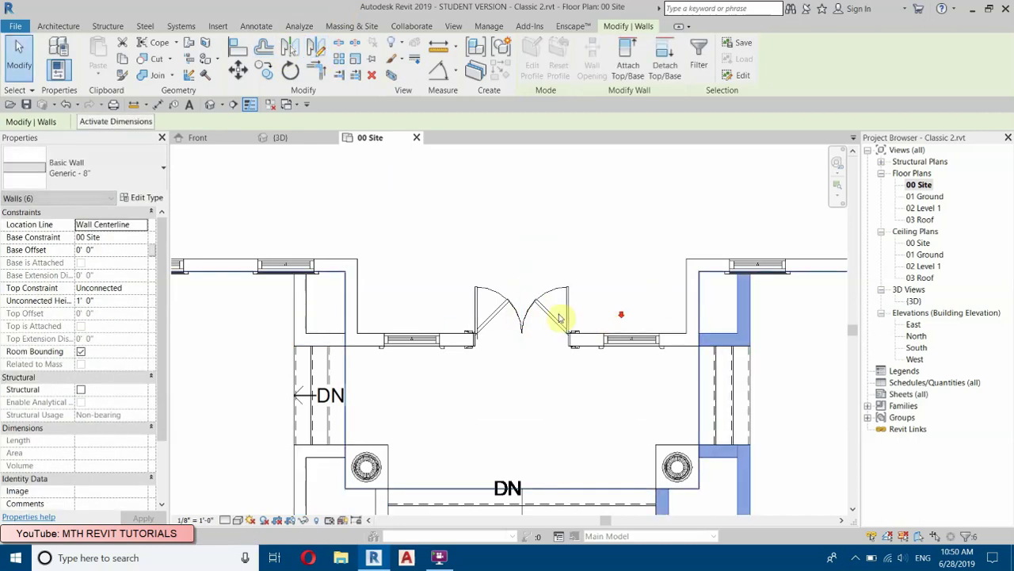
- Examine the new low walls around the porch corners and side stairs in the 3D view
scroll(616, 333, "down", 3)
left_click(210, 105)
left_click(252, 109)
key("Escape")
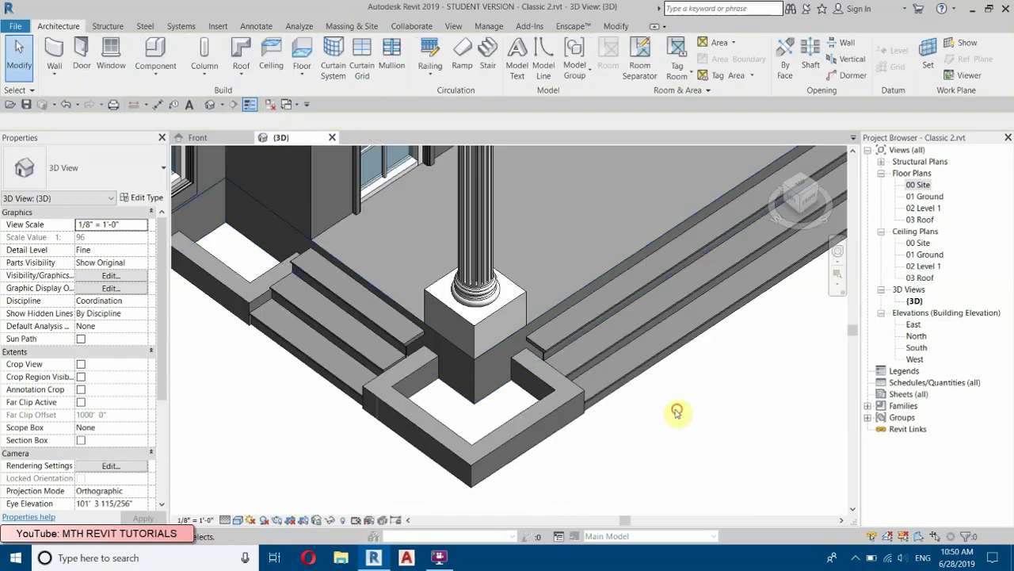
scroll(544, 448, "down", 4)
middle_click_drag(617, 466, 303, 482, "shift")
scroll(289, 415, "up", 1)
scroll(416, 409, "up", 3)
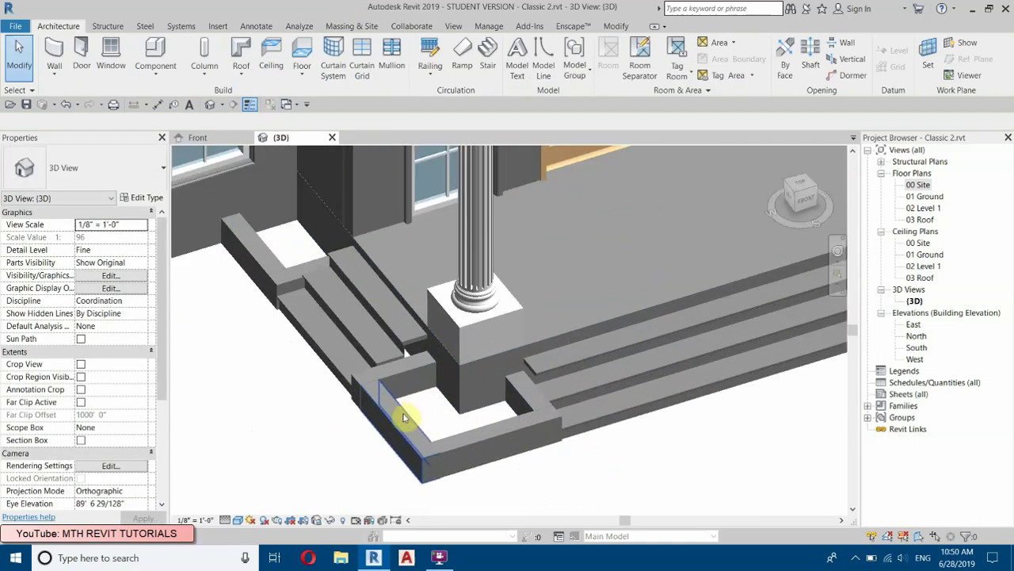
scroll(391, 425, "down", 3)
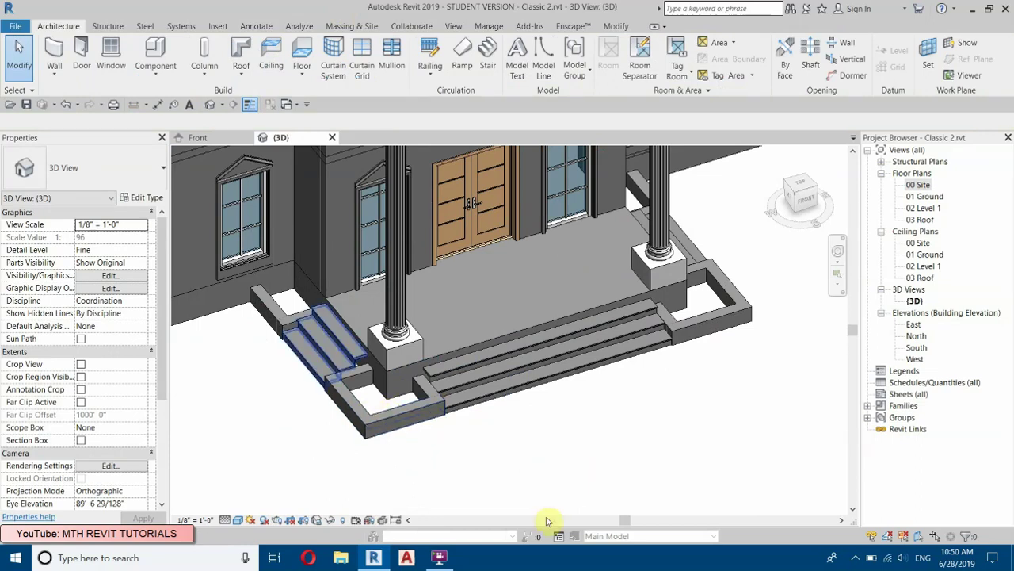
- Select all the low walls on both sides of the porch and set their unconnected height to 2'
left_click(355, 400)
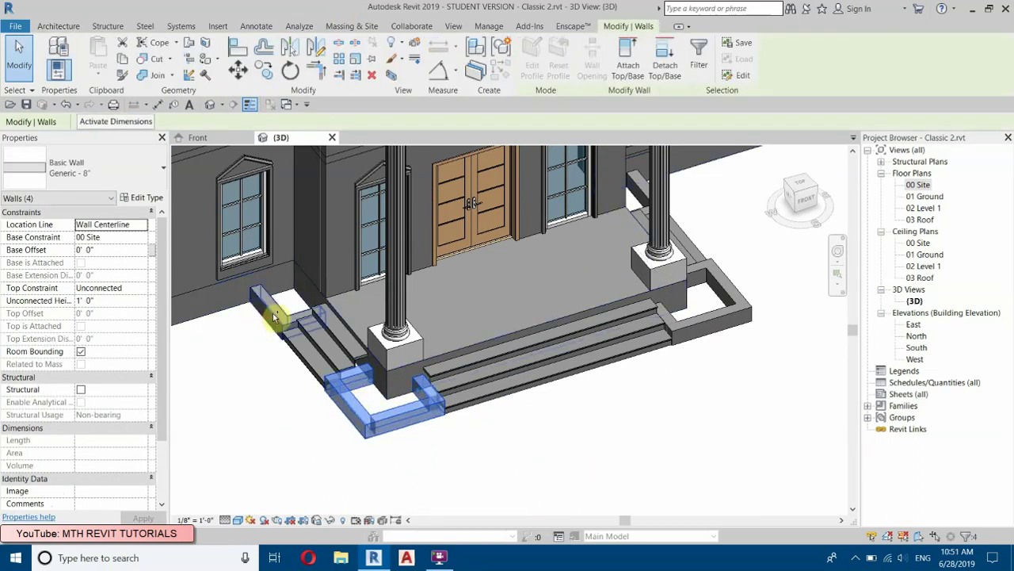
middle_click_drag(719, 290, 622, 393, "shift")
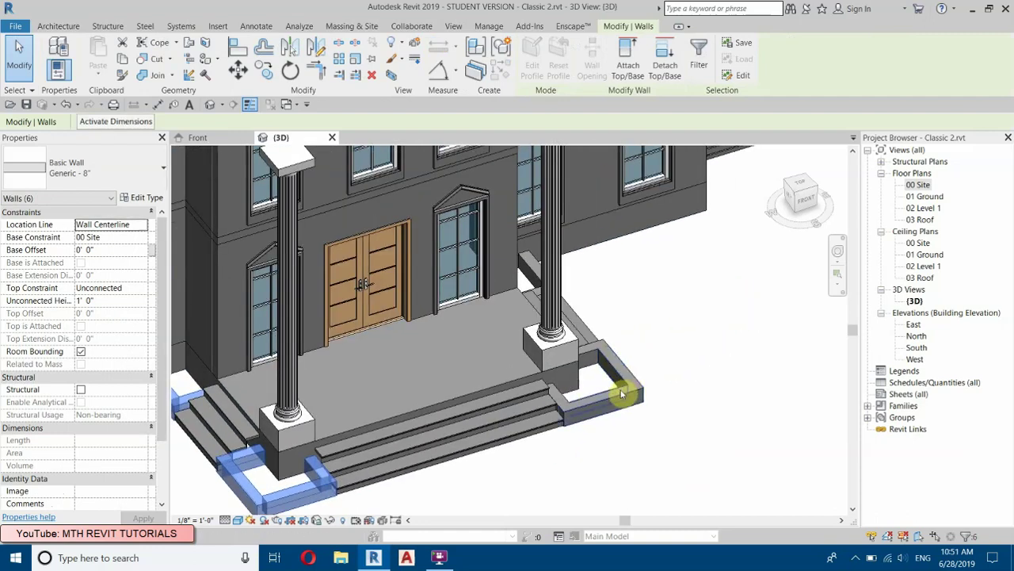
key("Tab")
left_click(622, 394, "ctrl")
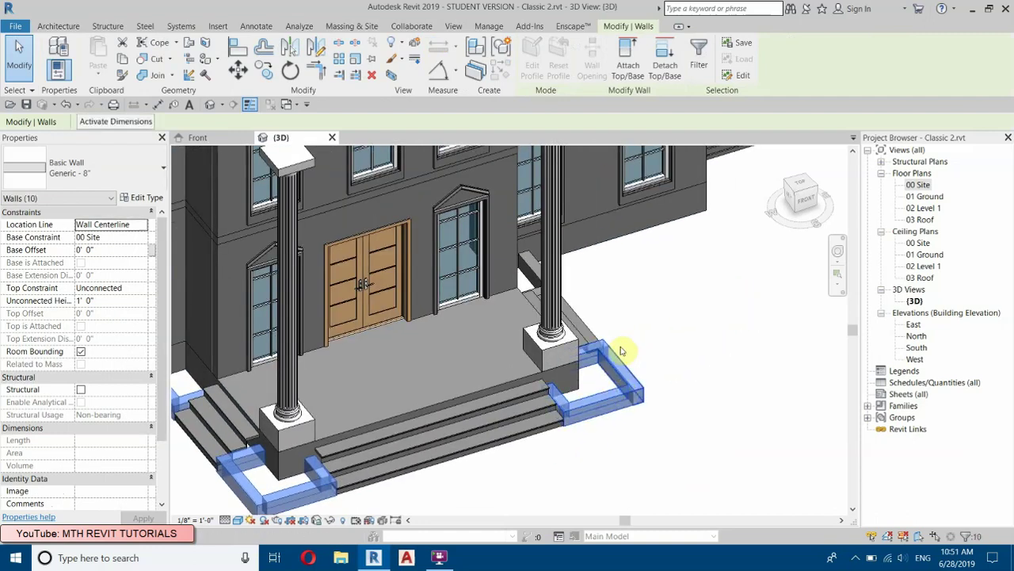
middle_click_drag(622, 393, 600, 406, "shift")
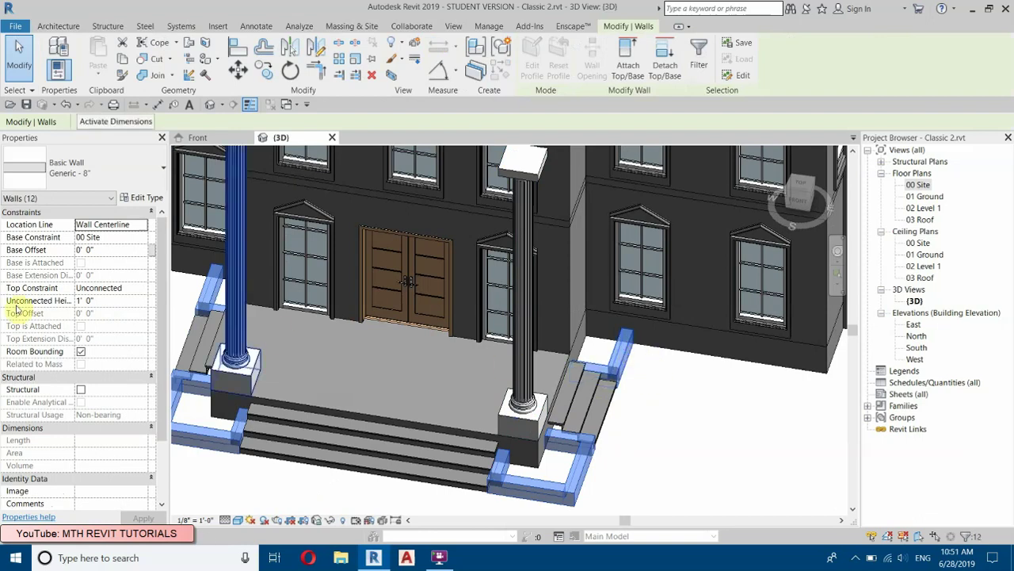
left_click(122, 306)
type("2")
key("Return")
left_click(738, 414)
middle_click_drag(738, 414, 458, 317, "shift")
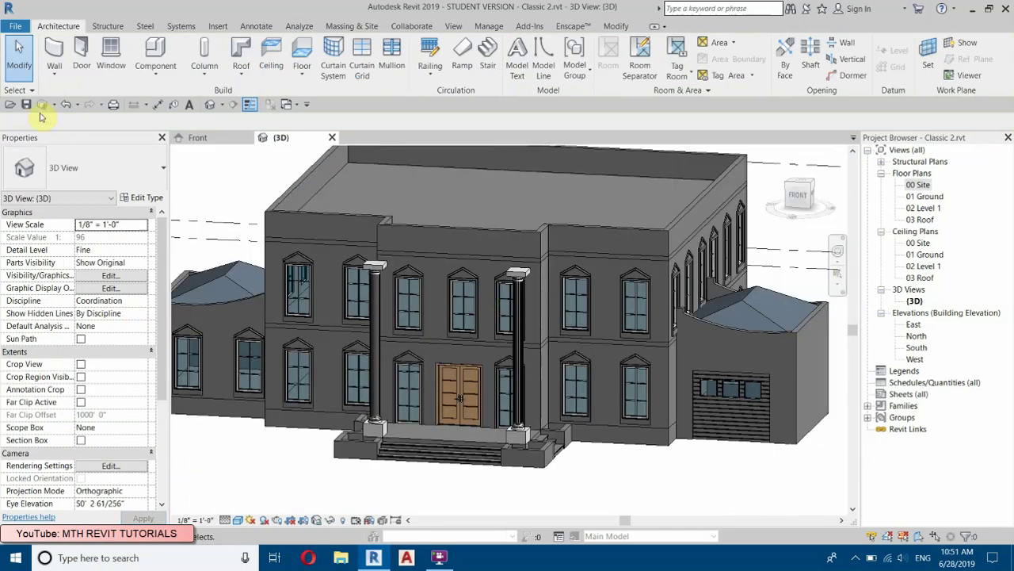
- Create an in-place model of the Generic Models category in the South elevation, keeping the suggested name
scroll(537, 198, "up", 3)
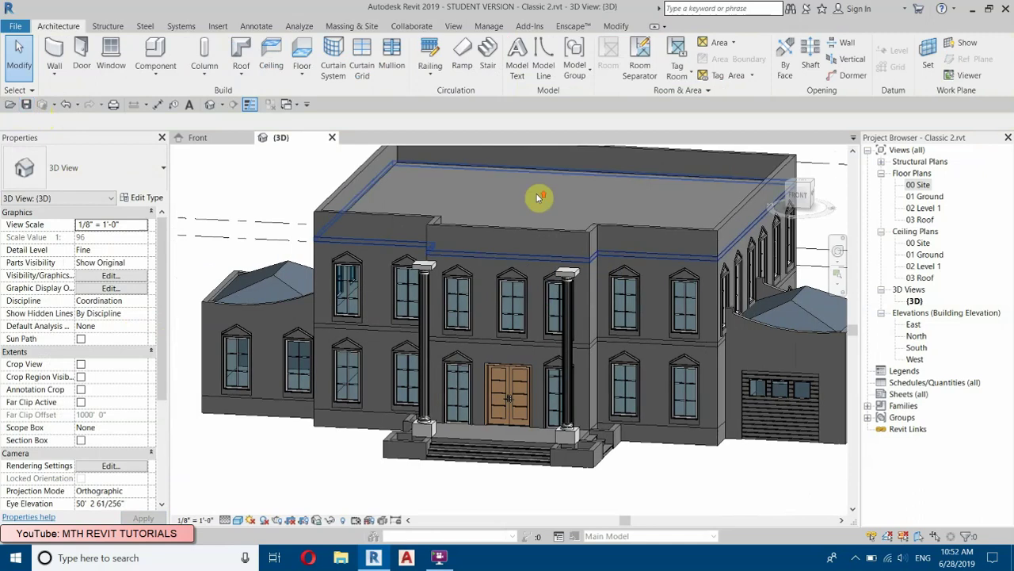
double_click(918, 347)
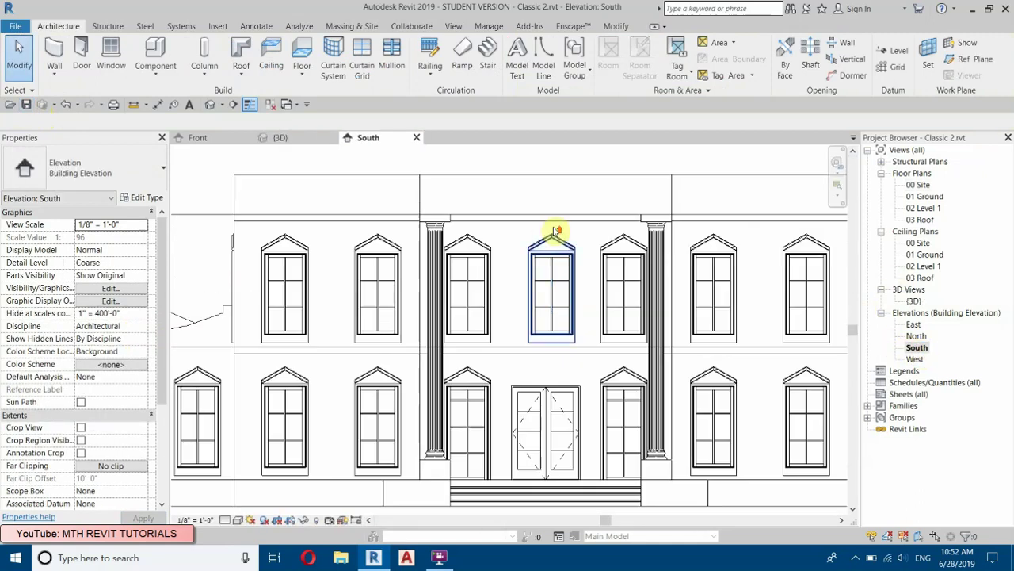
scroll(464, 344, "up", 1)
scroll(495, 185, "up", 2)
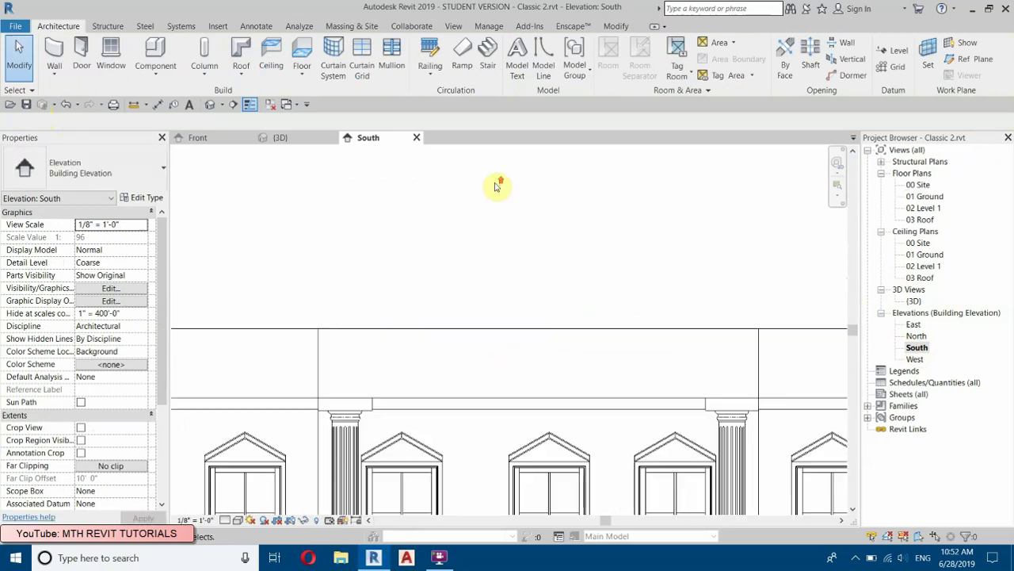
left_click(153, 70)
left_click(169, 125)
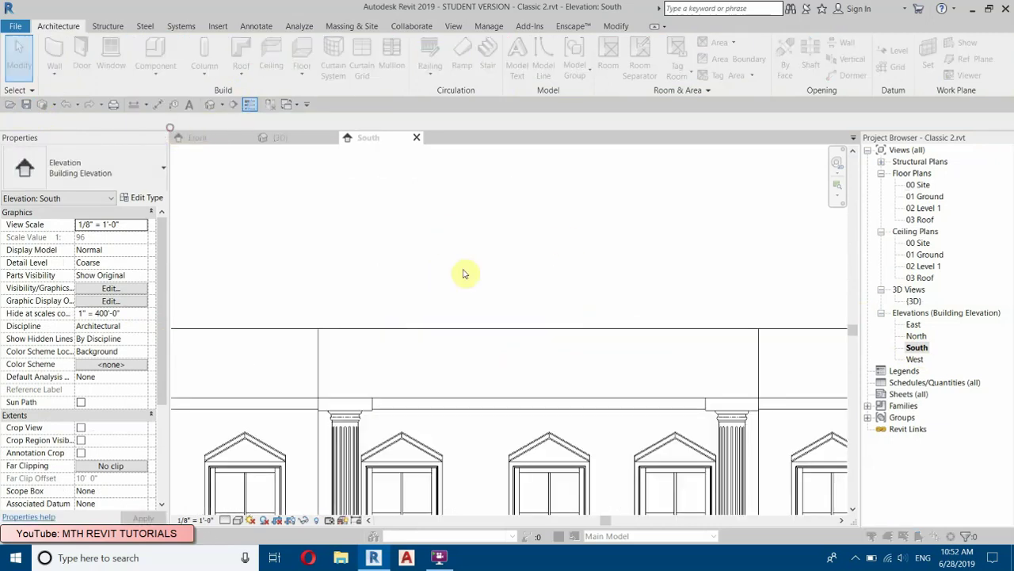
key("g")
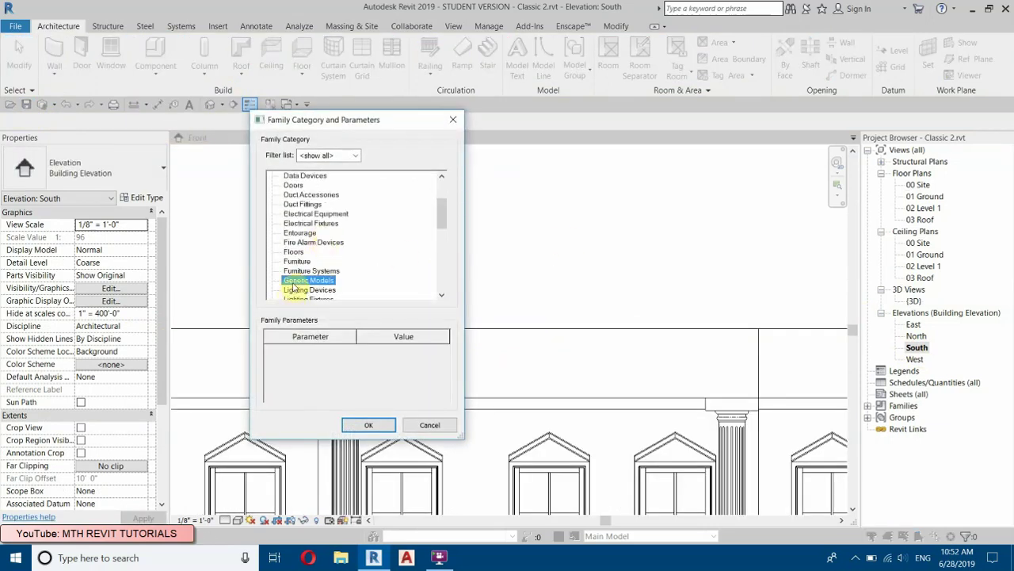
left_click(369, 425)
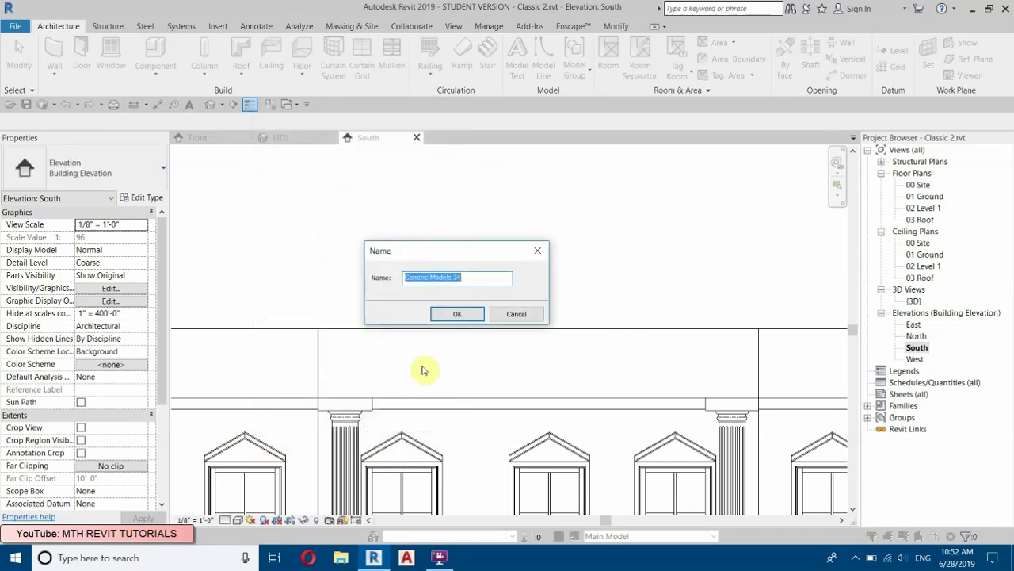
left_click(447, 315)
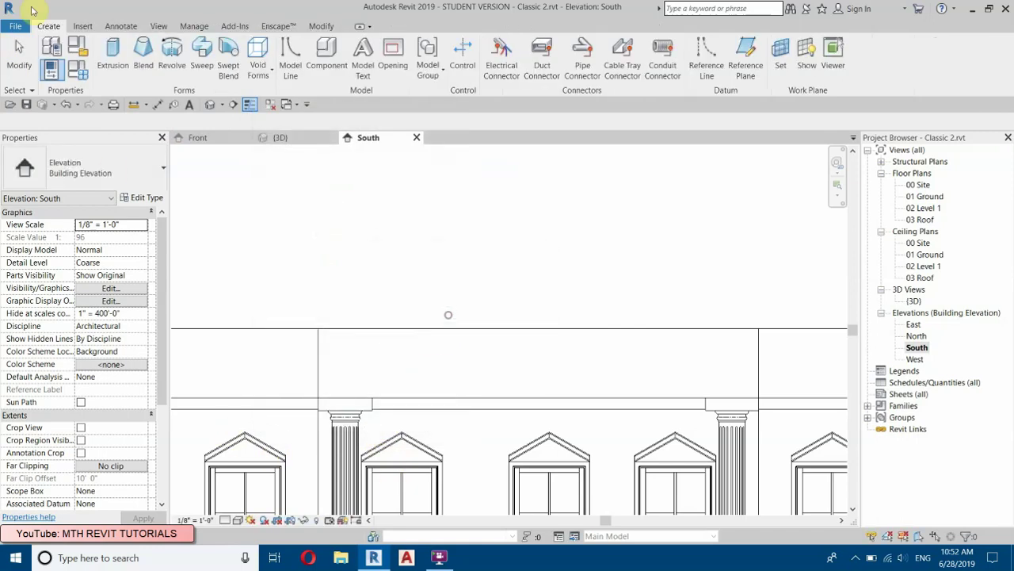
- Start an extrusion on the wall face above the porch and sketch a sloped line about 10' long from its lower left corner toward the middle
left_click(108, 58)
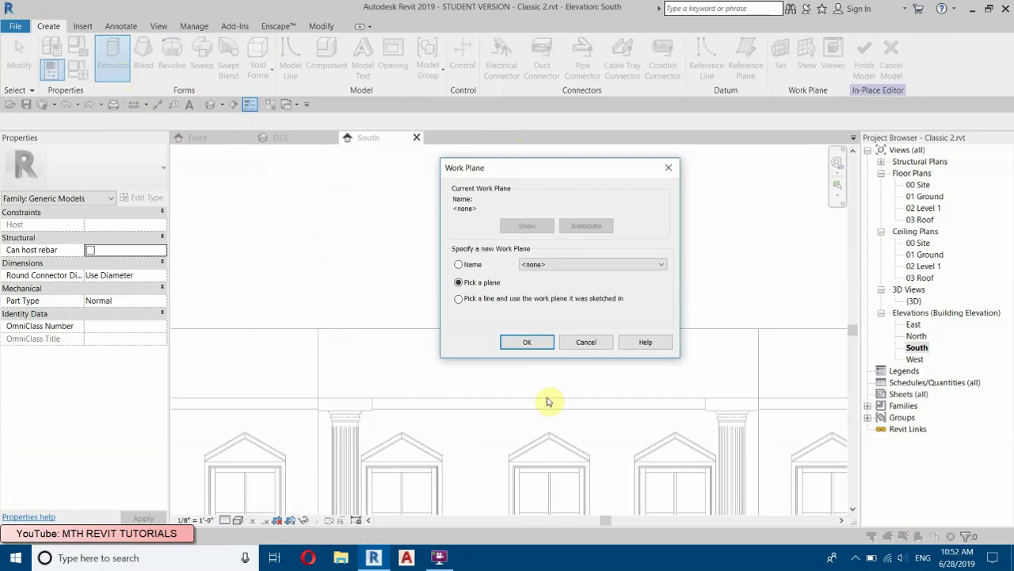
left_click(520, 342)
left_click(417, 345)
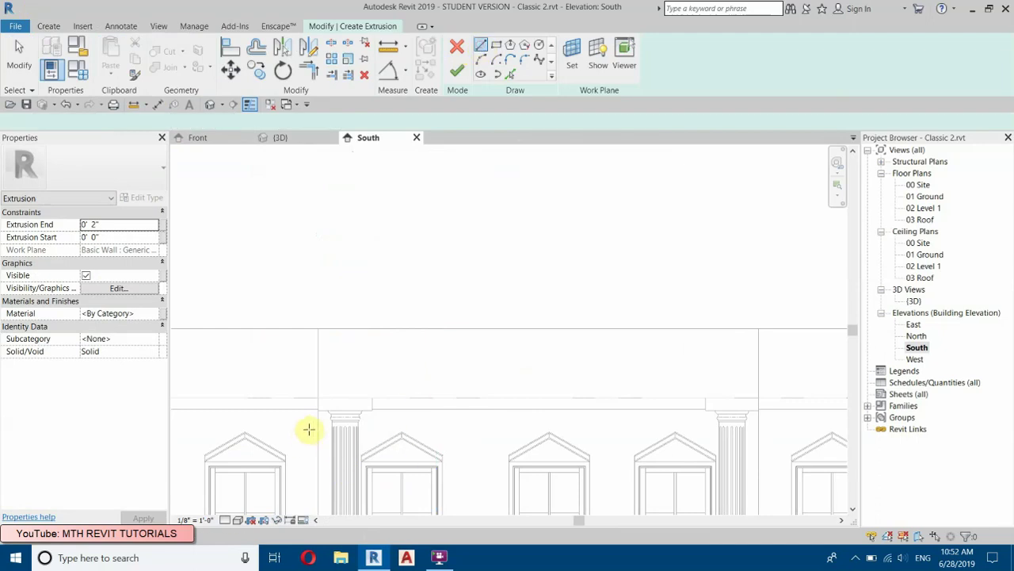
left_click(317, 410)
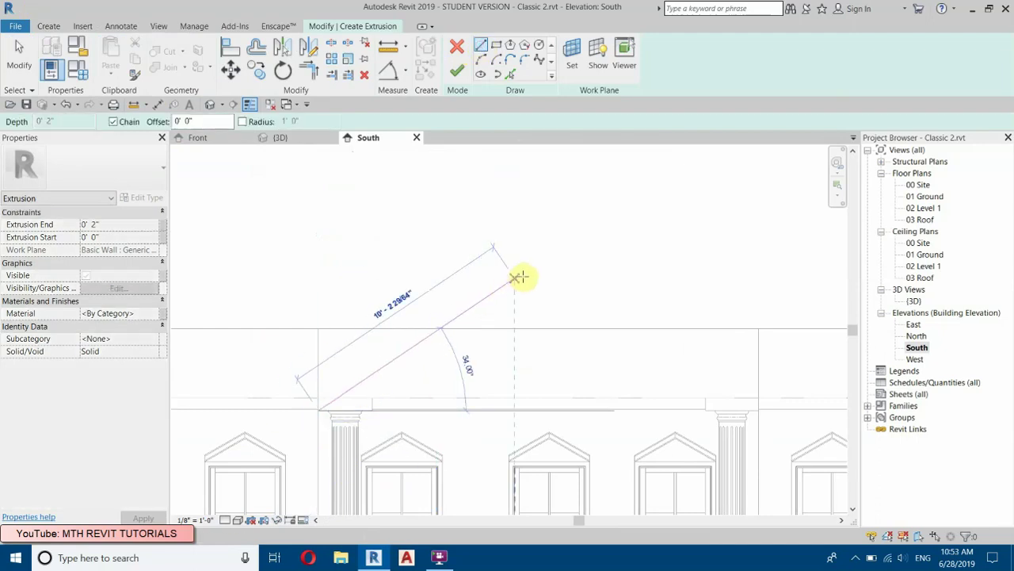
left_click(523, 279)
right_click(541, 236)
left_click(575, 243)
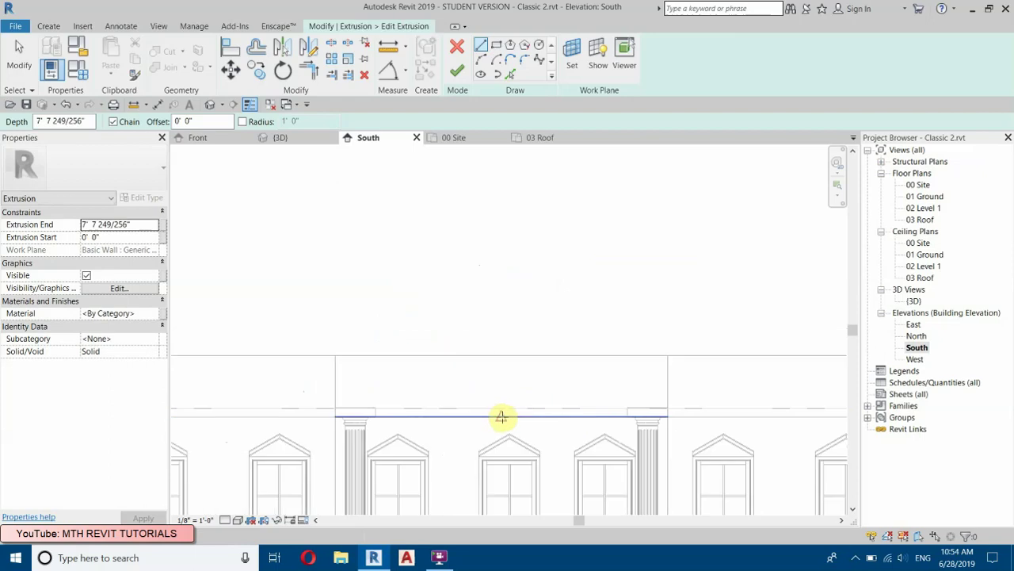
- Sketch a 6' vertical line upward from the midpoint of the extrusion's base line above the porch
left_click(502, 416)
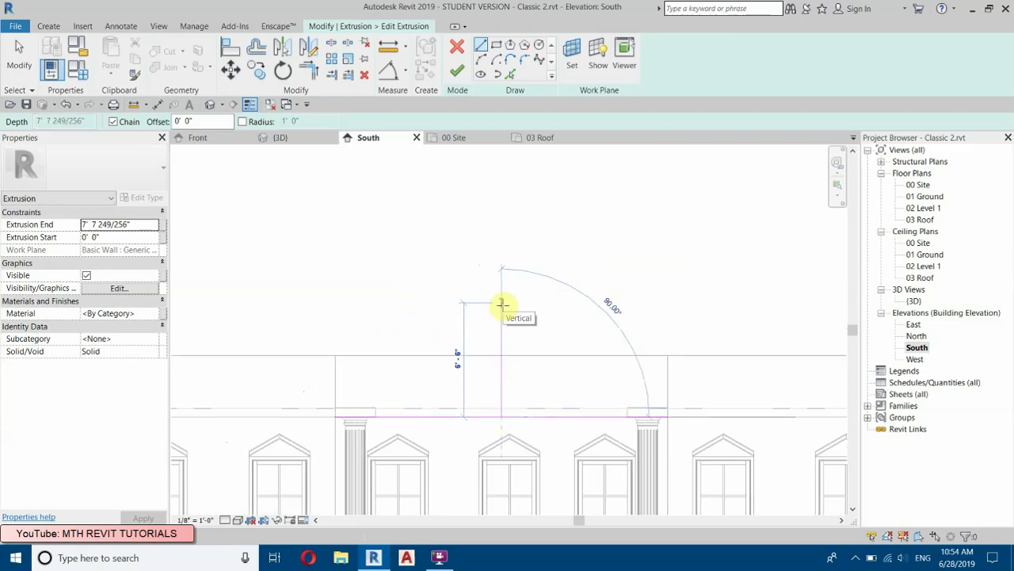
type("6")
key("Return")
right_click(557, 256)
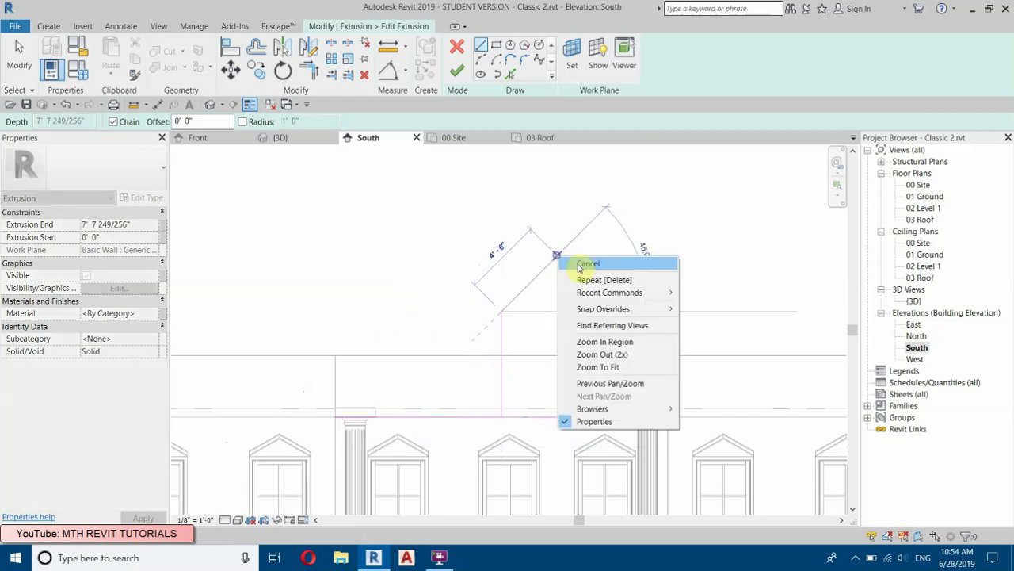
left_click(578, 264)
right_click(578, 264)
left_click(596, 272)
- Sketch a sloped line from the vertical line's upper end to the right column block's outer upper corner, and a short vertical line down to the base
left_click(481, 46)
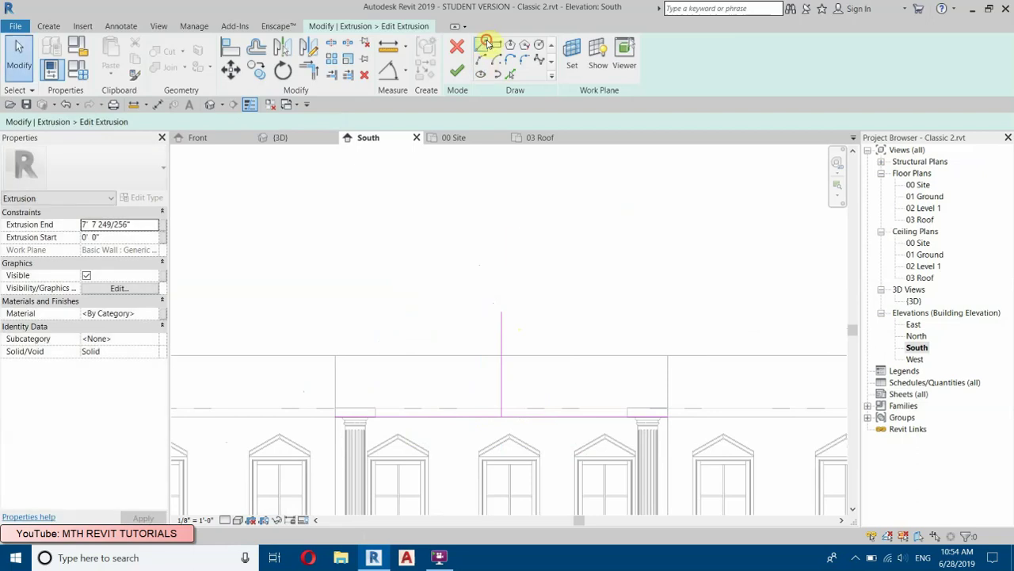
left_click(491, 309)
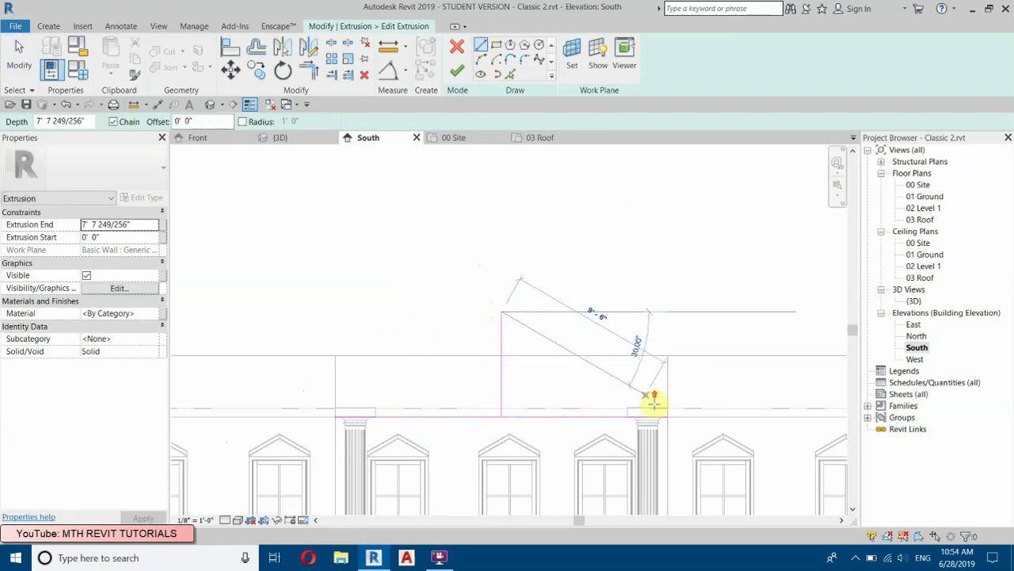
scroll(674, 409, "up", 3)
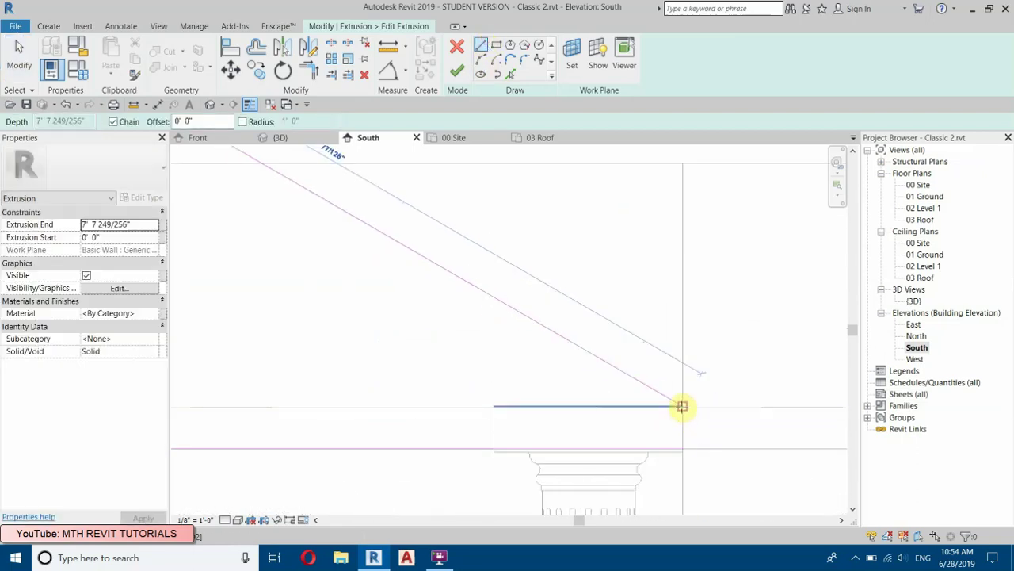
scroll(645, 409, "down", 3)
left_click(645, 408)
scroll(657, 421, "up", 3)
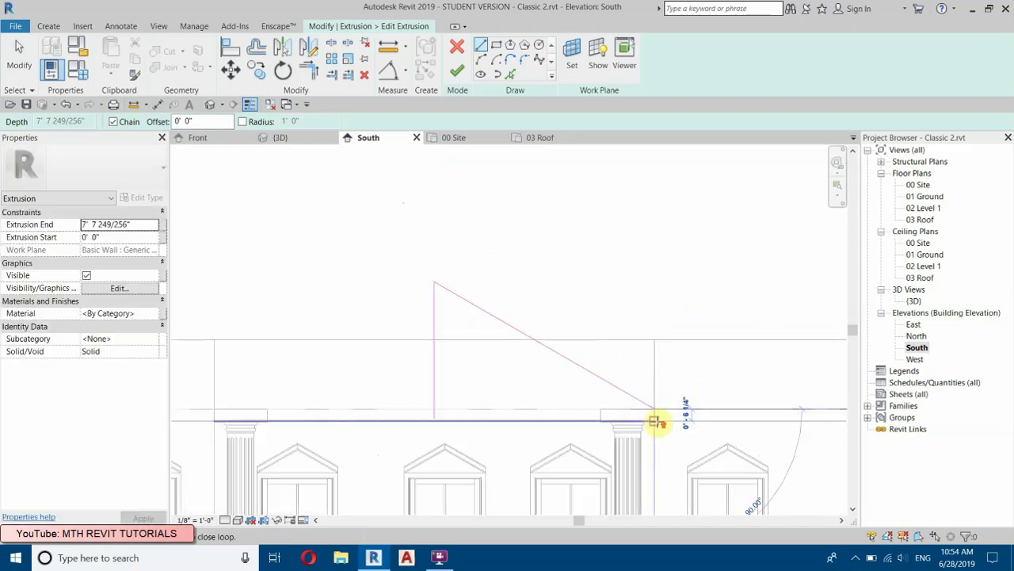
right_click(702, 318)
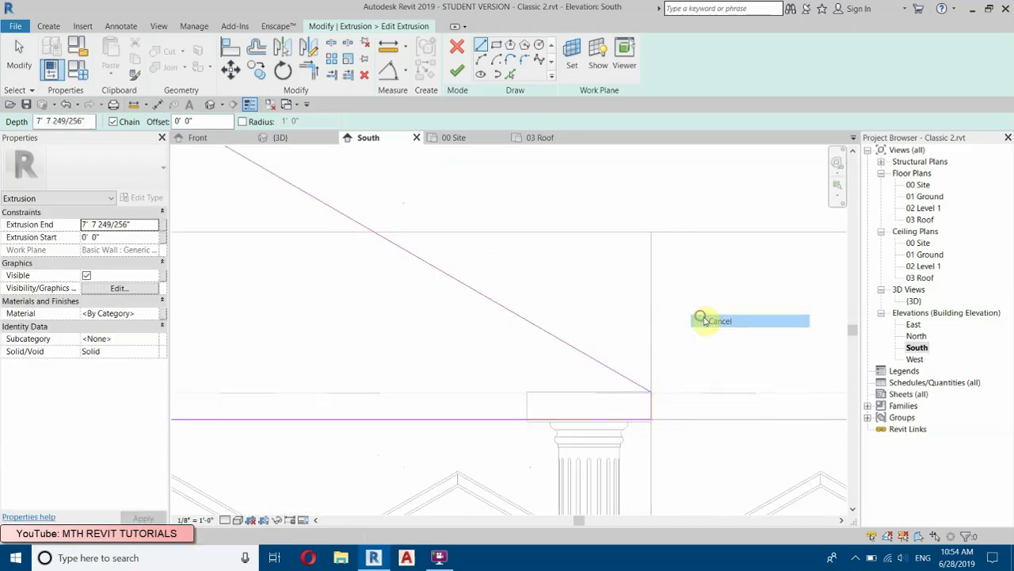
left_click(763, 323)
scroll(628, 368, "down", 3)
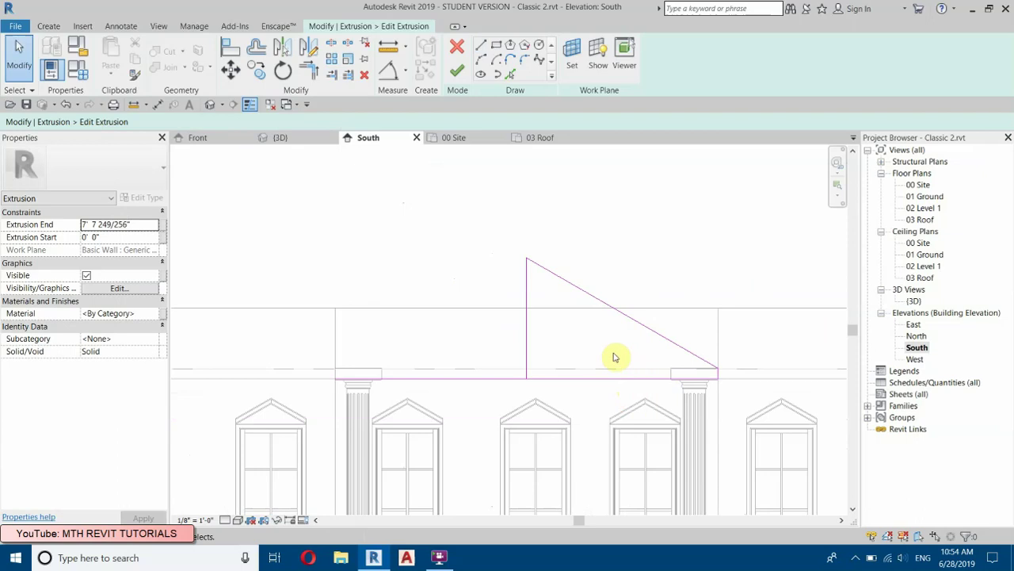
- Select the vertical centre line and the horizontal base line of the pediment sketch for deletion
left_click_drag(454, 429, 452, 428)
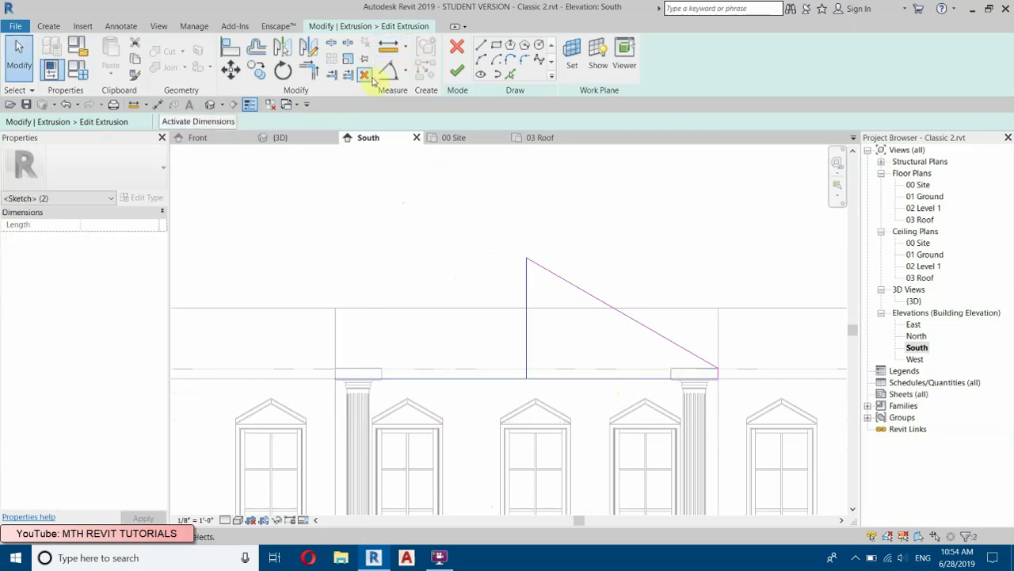
- Delete the vertical and horizontal sketch lines and mirror the slope and short end edge about a vertical axis through the apex
left_click(365, 74)
left_click_drag(530, 409, 407, 256)
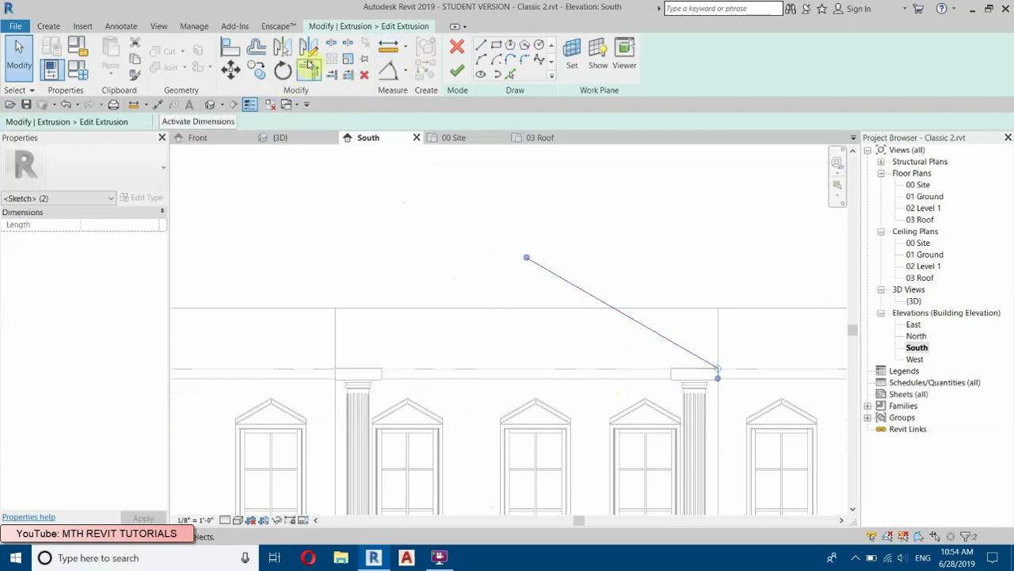
left_click(311, 54)
left_click(527, 257)
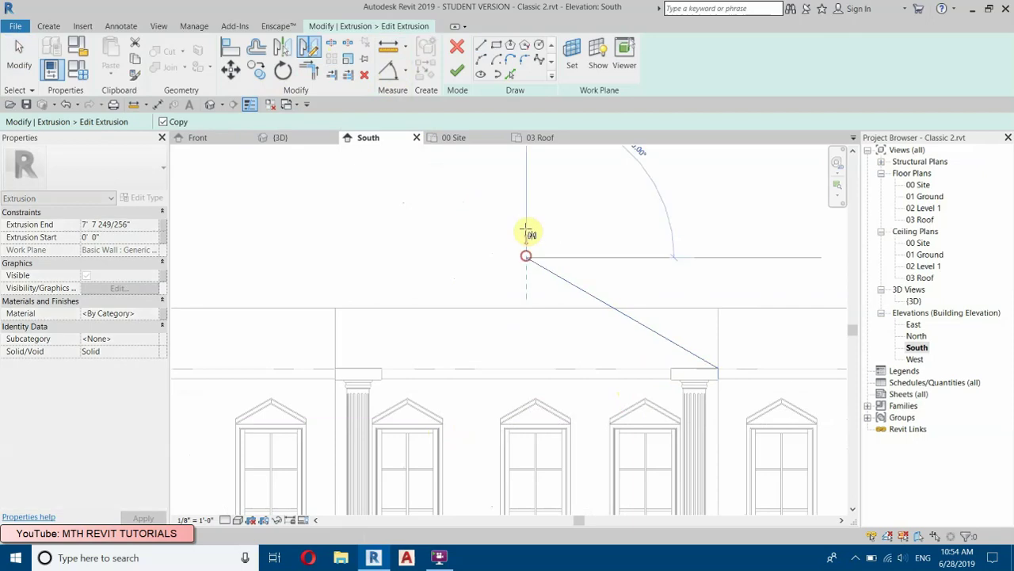
left_click(526, 218)
- Close the gable profile with a horizontal line between the lower ends of the two short edges and finish the extrusion sketch
left_click(457, 71)
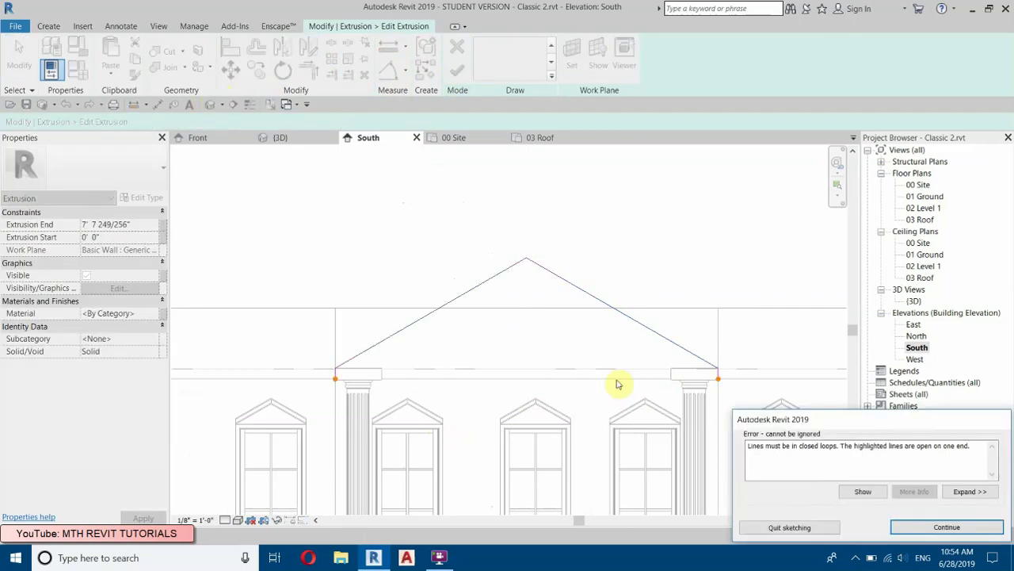
left_click(920, 527)
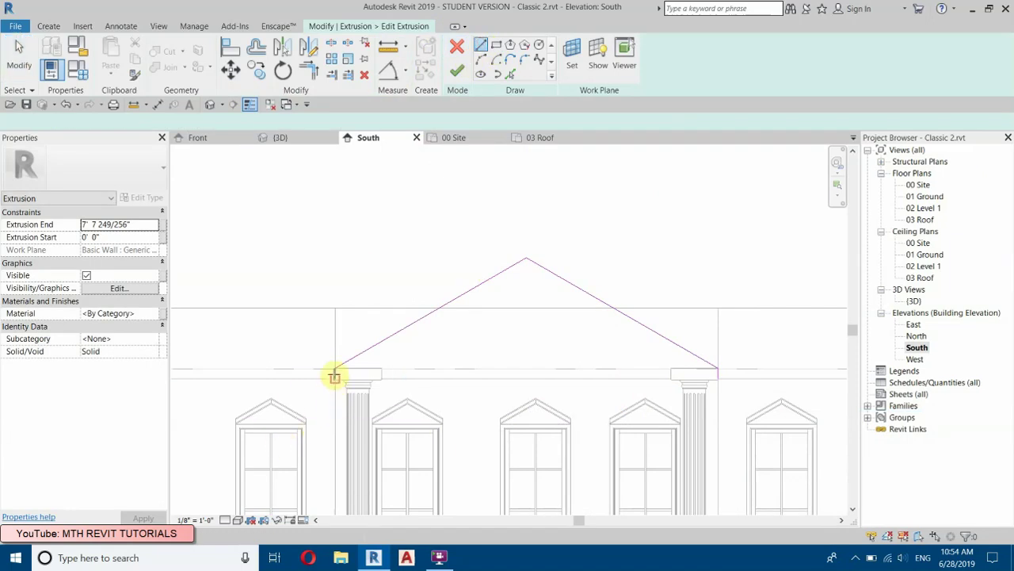
left_click(334, 378)
left_click(691, 372)
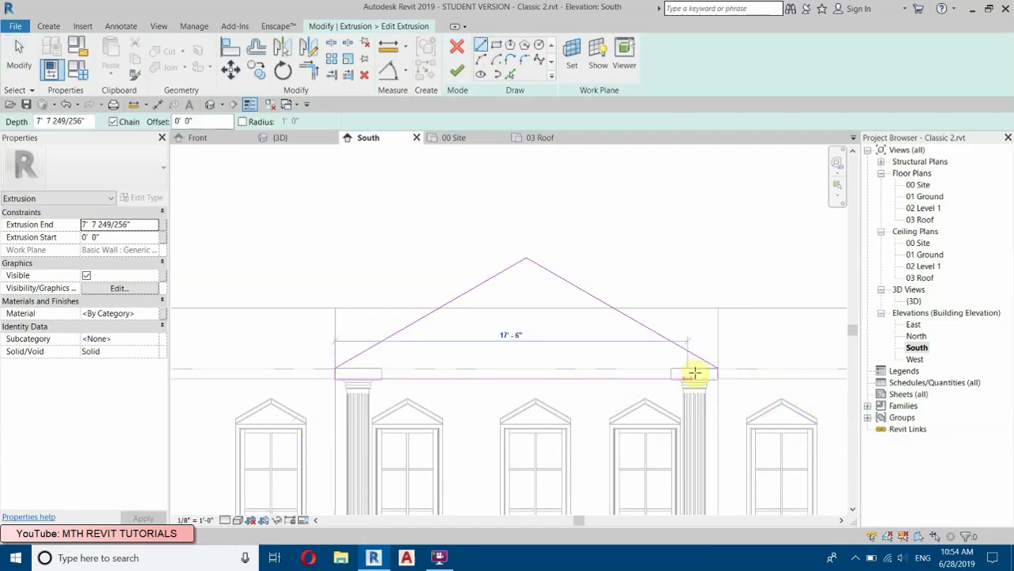
left_click(712, 375)
right_click(642, 252)
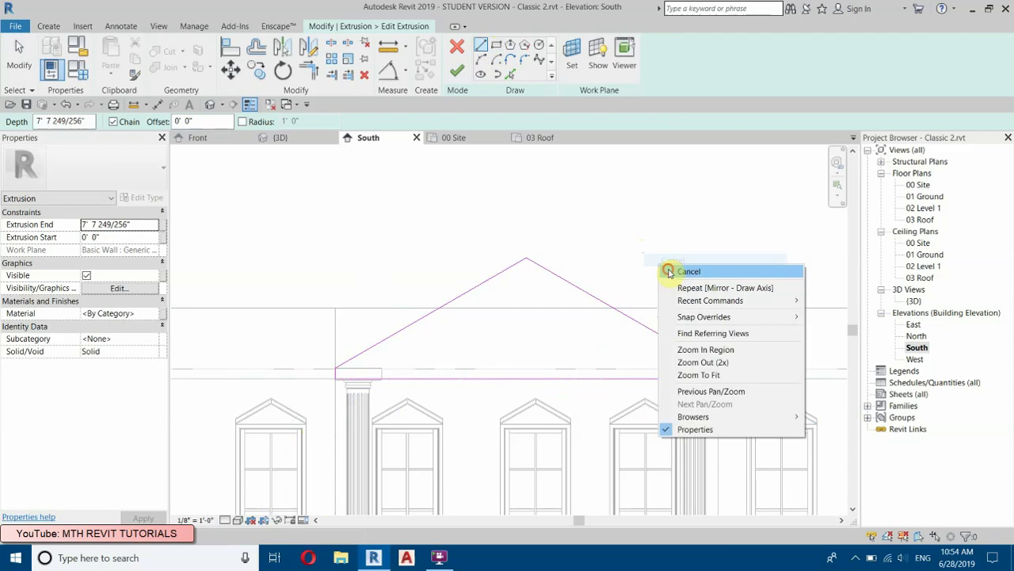
left_click(668, 267)
left_click(459, 72)
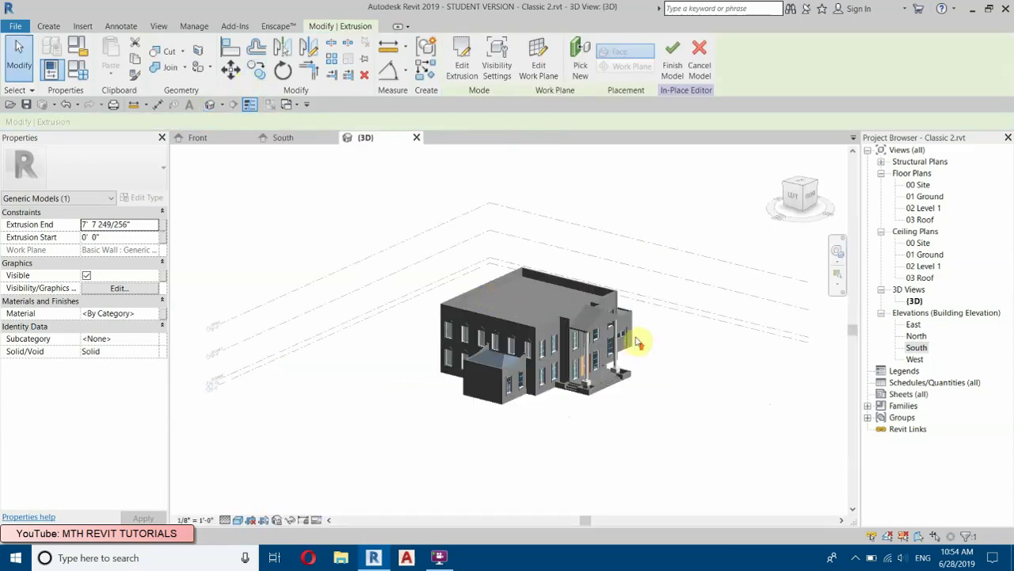
- Check the edited gable extrusion above the portico columns in the 3D view and finish the in-place model
scroll(617, 327, "up", 3)
scroll(527, 296, "up", 3)
left_click(557, 324)
middle_click_drag(519, 355, 299, 357, "shift")
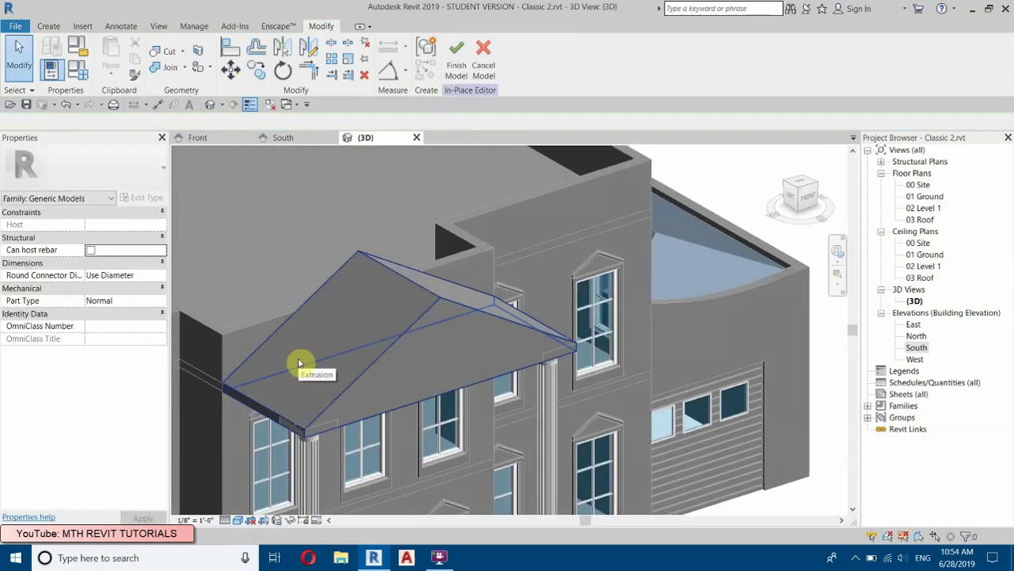
scroll(235, 397, "up", 2)
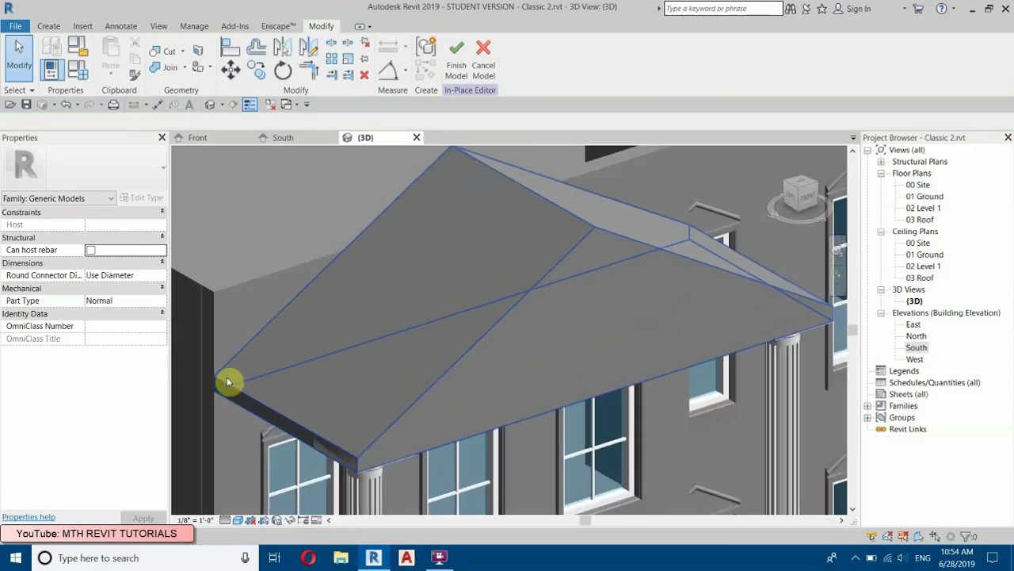
middle_click_drag(266, 343, 380, 313)
scroll(380, 314, "up", 2)
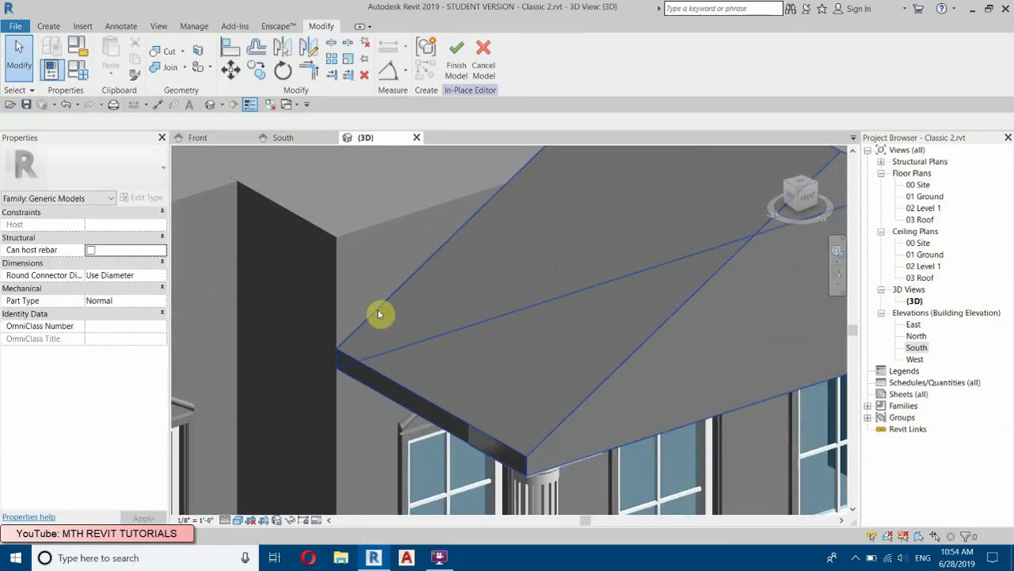
middle_click_drag(309, 319, 409, 158)
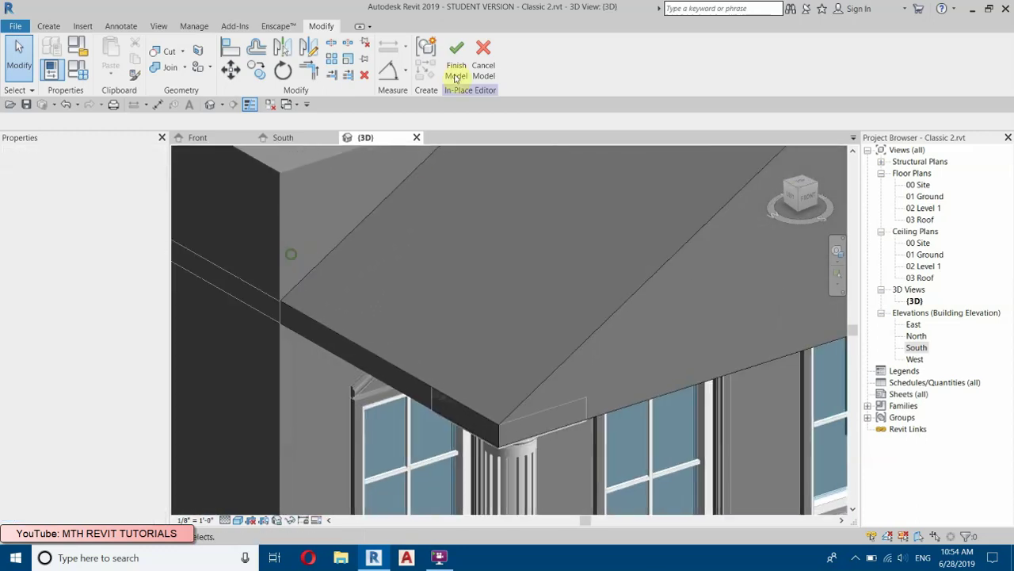
left_click(456, 57)
scroll(457, 317, "down", 5)
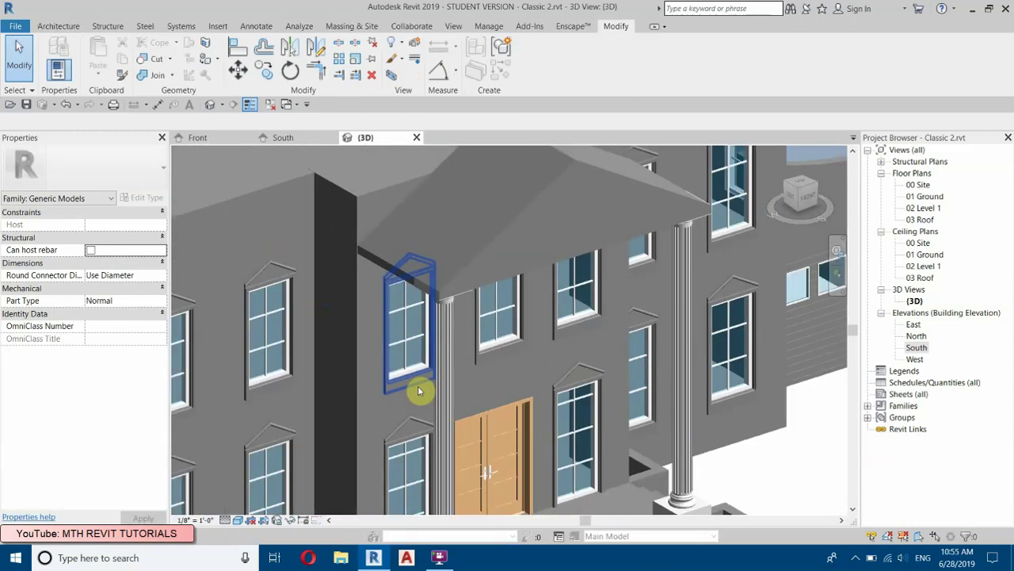
scroll(440, 257, "up", 3)
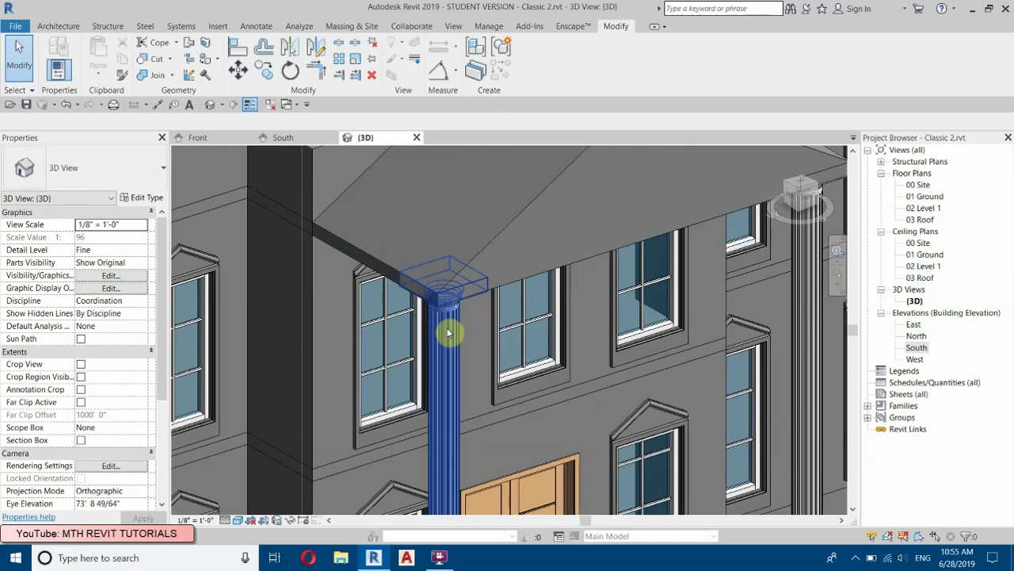
left_click(451, 330)
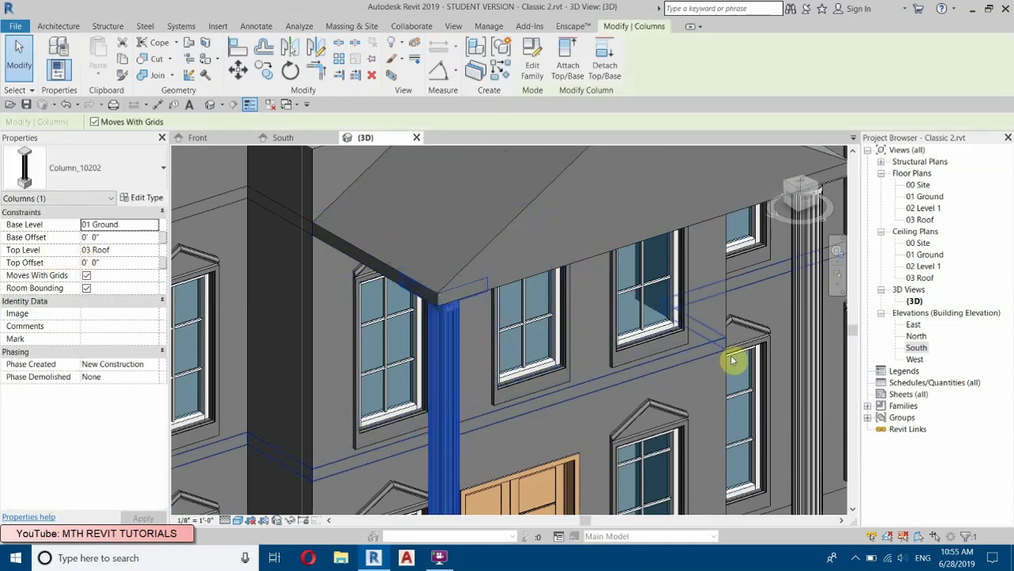
left_click(809, 349, "ctrl")
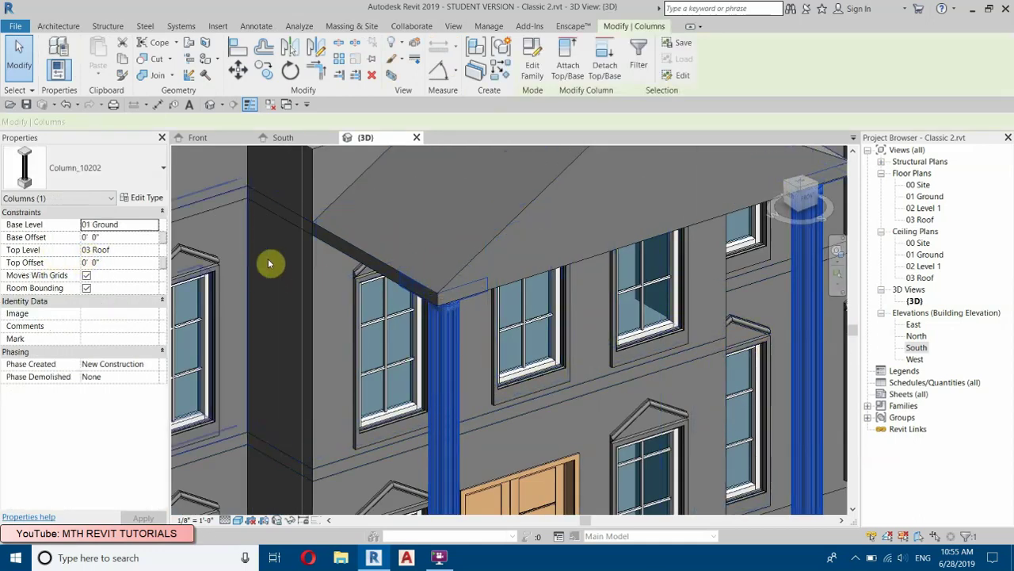
left_click(458, 317, "ctrl")
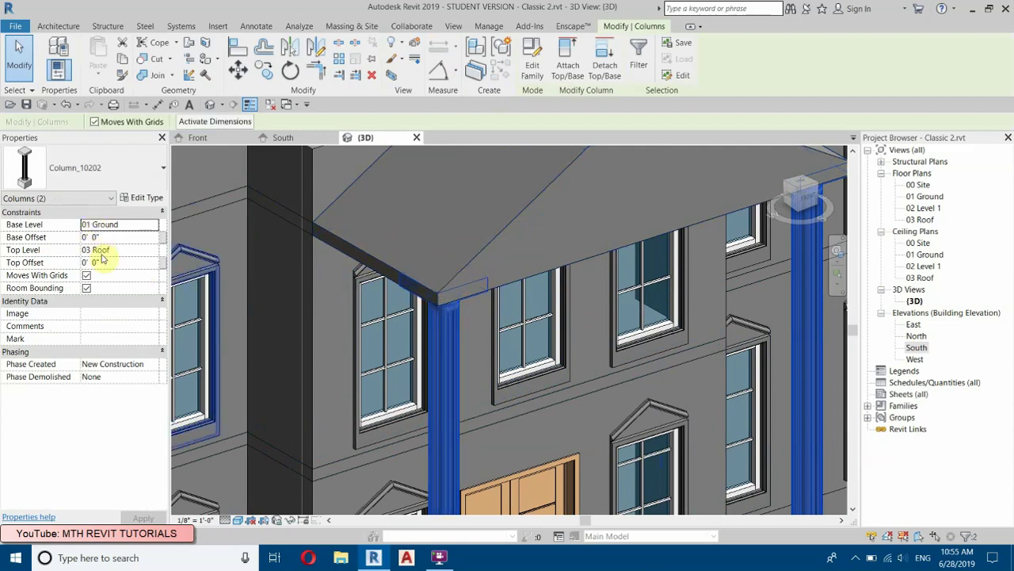
- Measure the height of the flat band at the gable's base in the South elevation with an aligned dimension
double_click(917, 347)
scroll(453, 369, "up", 3)
left_click(158, 104)
scroll(333, 317, "up", 2)
left_click(337, 420)
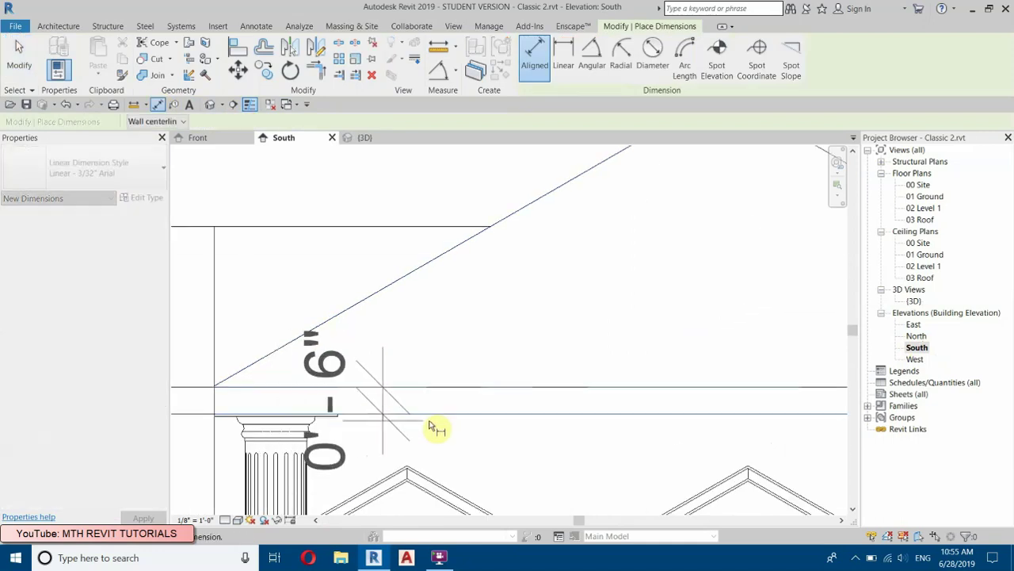
key("Escape")
key("Escape")
- Set the top offset of both portico columns to -0' 6"
left_click(305, 445)
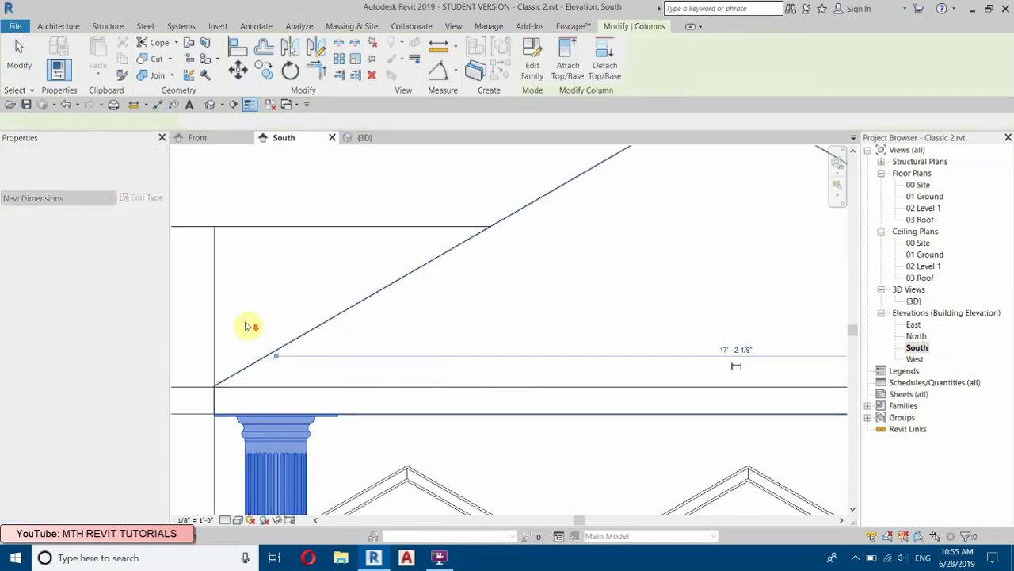
scroll(247, 324, "down", 3)
left_click(584, 393, "ctrl")
left_click(565, 375, "ctrl")
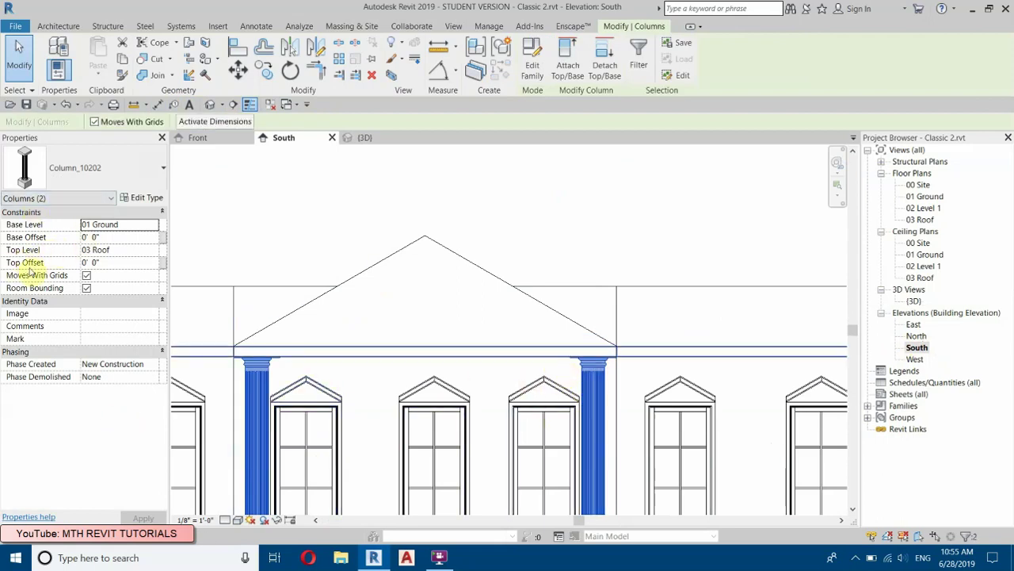
left_click(124, 264)
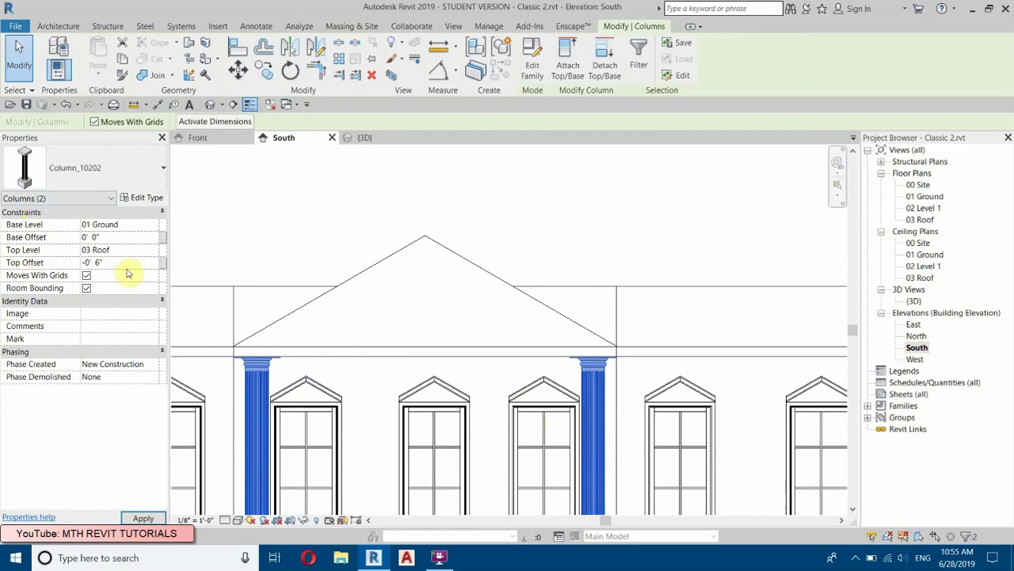
scroll(227, 362, "up", 2)
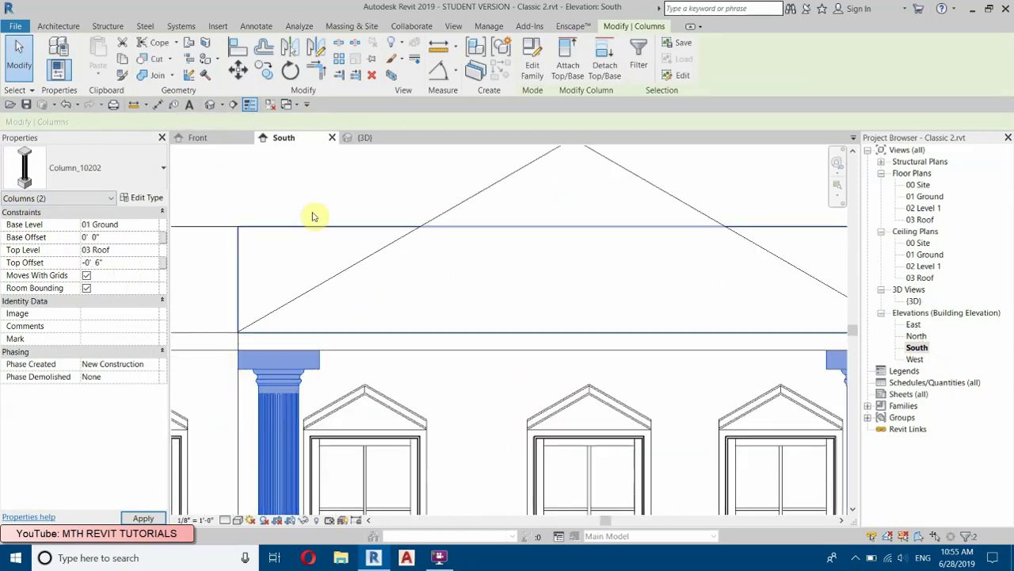
key("Escape")
- Examine how the portico columns meet the gable base in the South elevation and in the 3D view
scroll(640, 385, "down", 2)
scroll(328, 278, "down", 2)
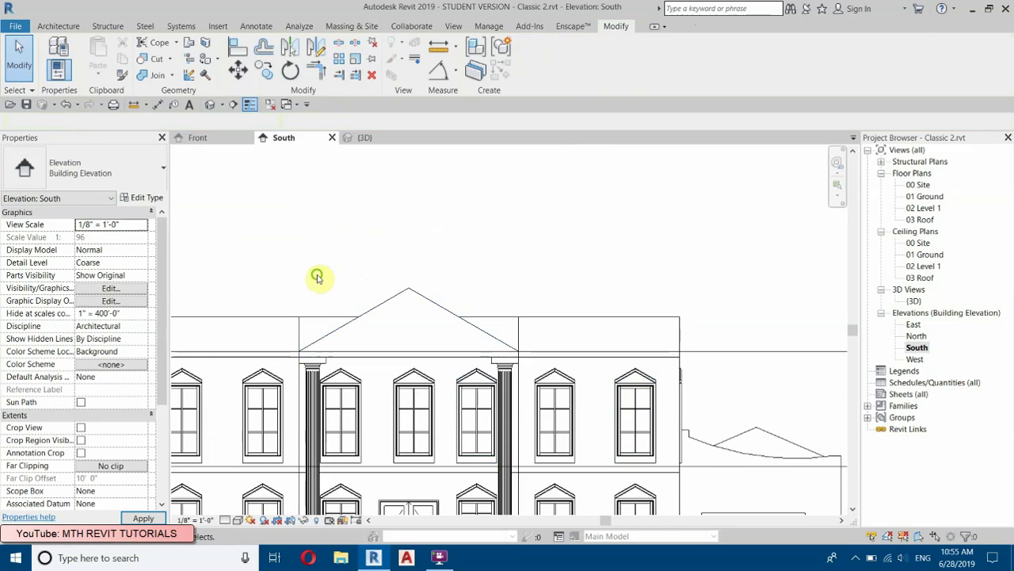
scroll(343, 230, "up", 1)
middle_click_drag(367, 289, 413, 316)
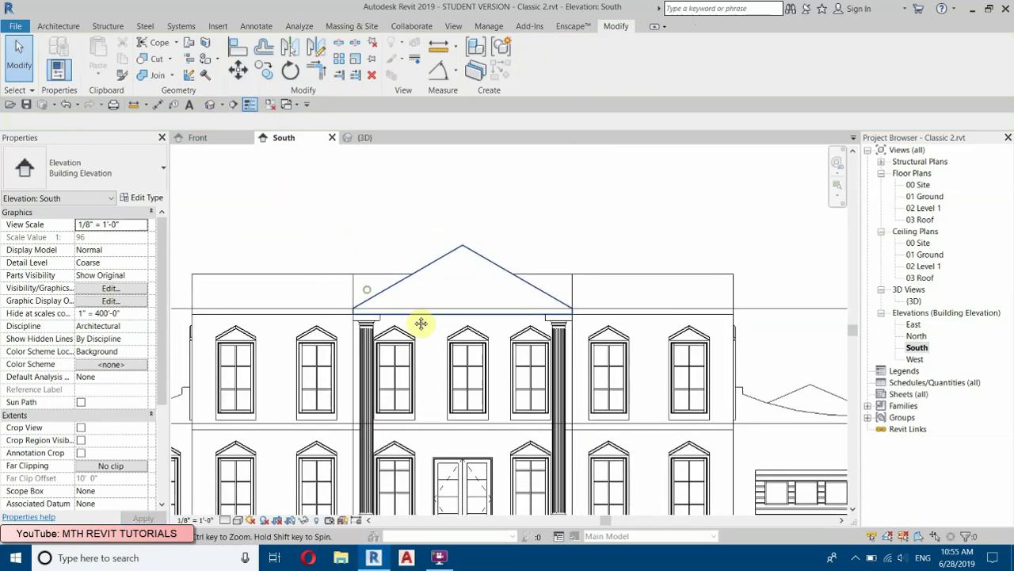
left_click(212, 107)
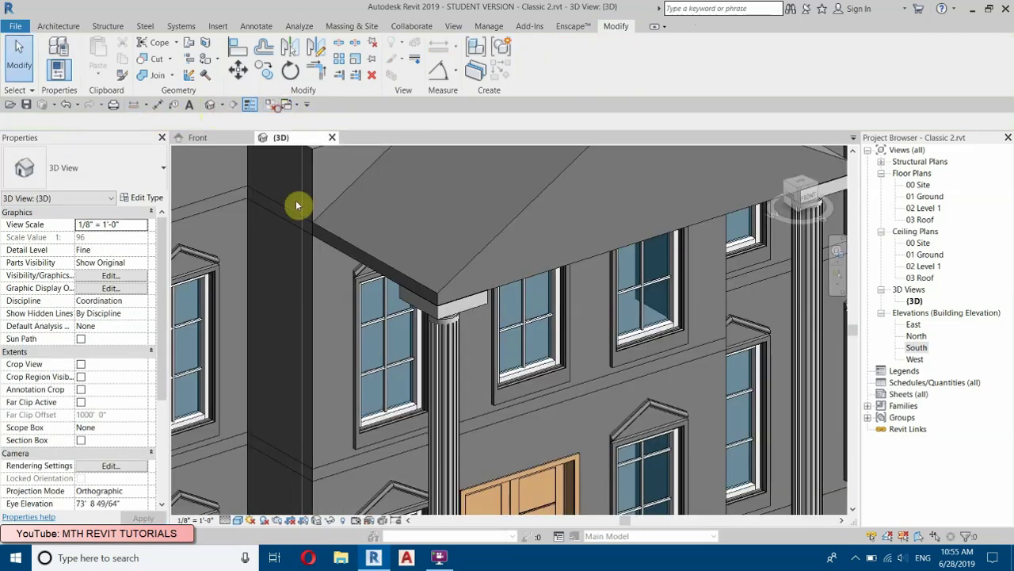
scroll(400, 273, "down", 1)
middle_click_drag(401, 274, 382, 374)
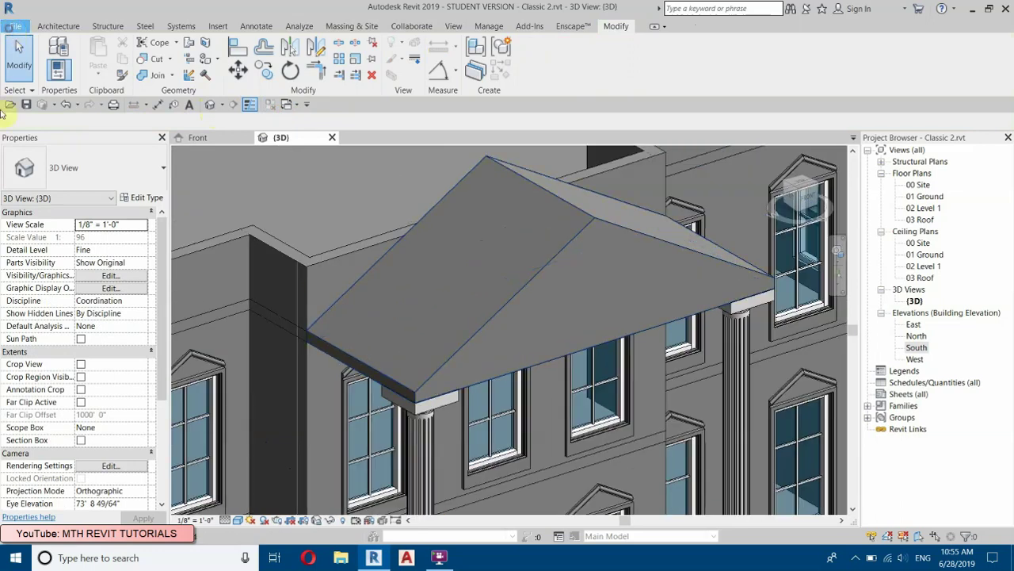
- Create a new family from the Profile.rft template
left_click(14, 26)
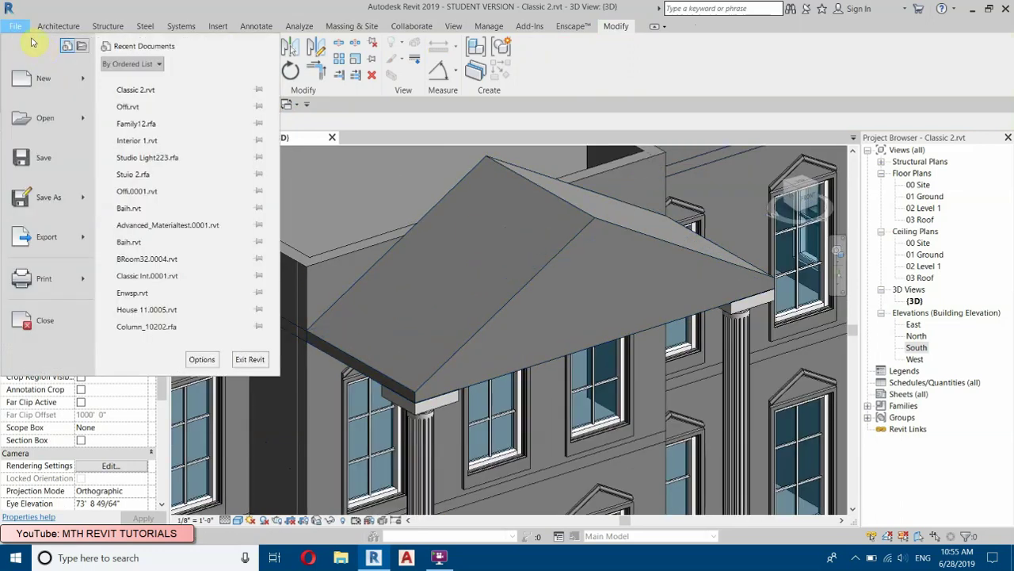
left_click(84, 82)
left_click(144, 119)
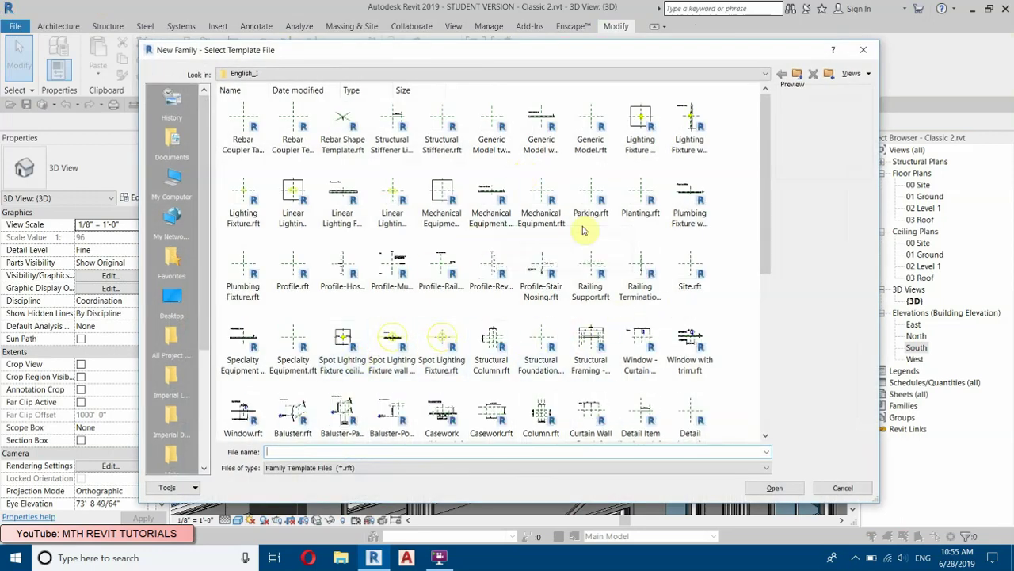
scroll(523, 238, "down", 5)
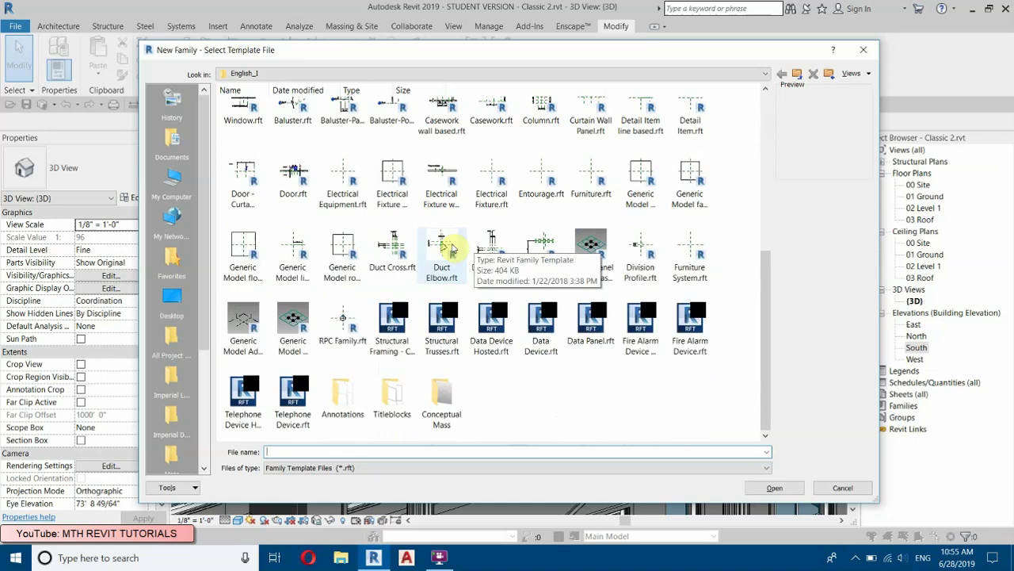
left_click(591, 248)
key("Up")
key("Up")
key("Up")
key("Up")
key("Up")
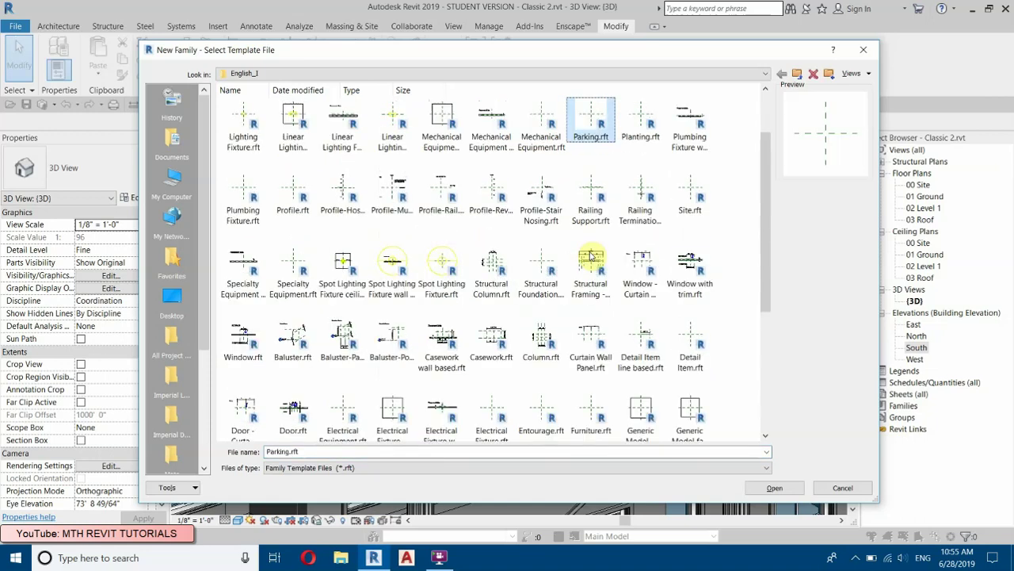
left_click(341, 198)
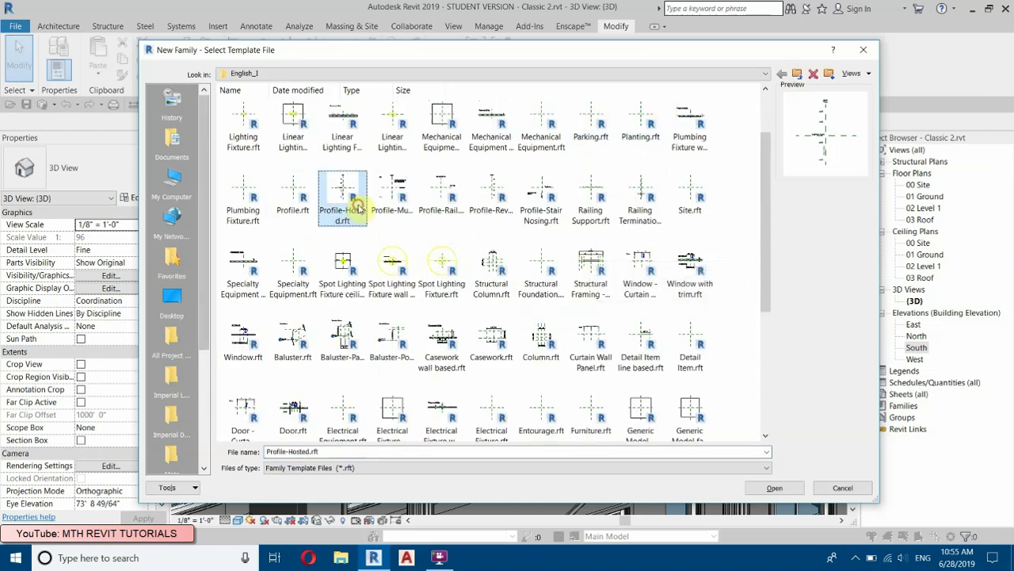
left_click(294, 201)
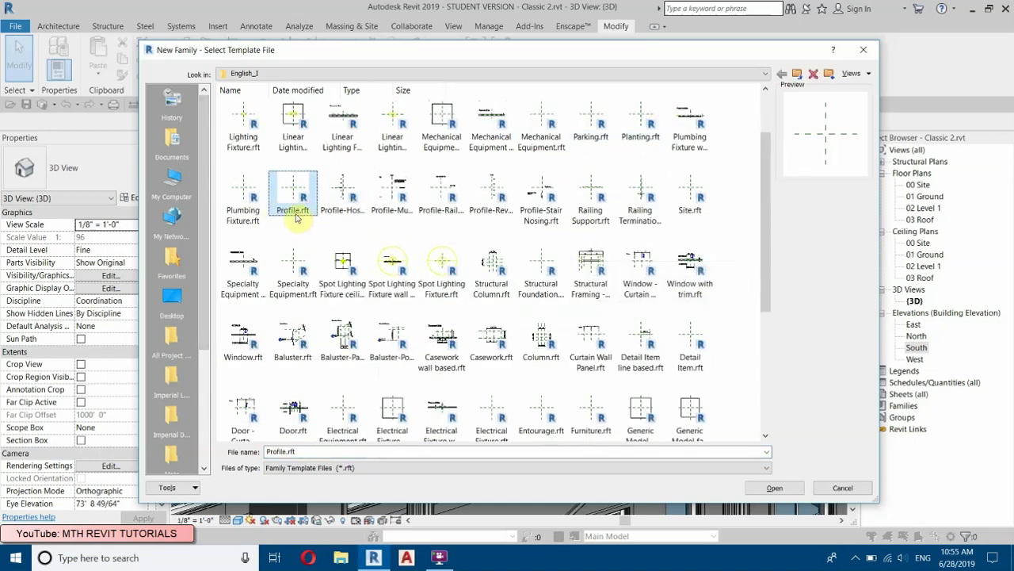
left_click(789, 491)
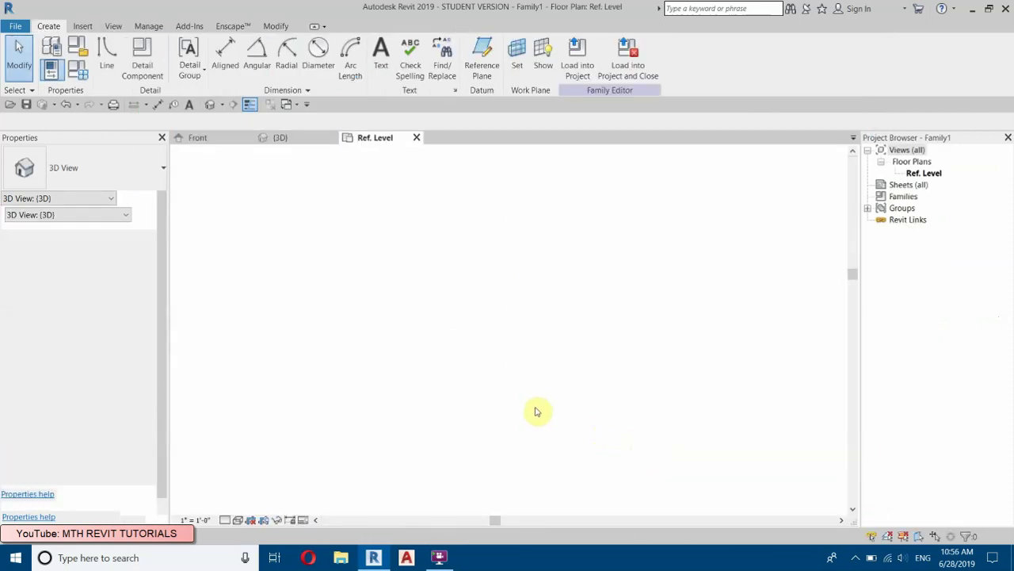
- Draw the molding profile's back edge 6" up from the reference plane intersection, its 5" upper edge and a 1/2" drop at the outer end
scroll(521, 319, "up", 4)
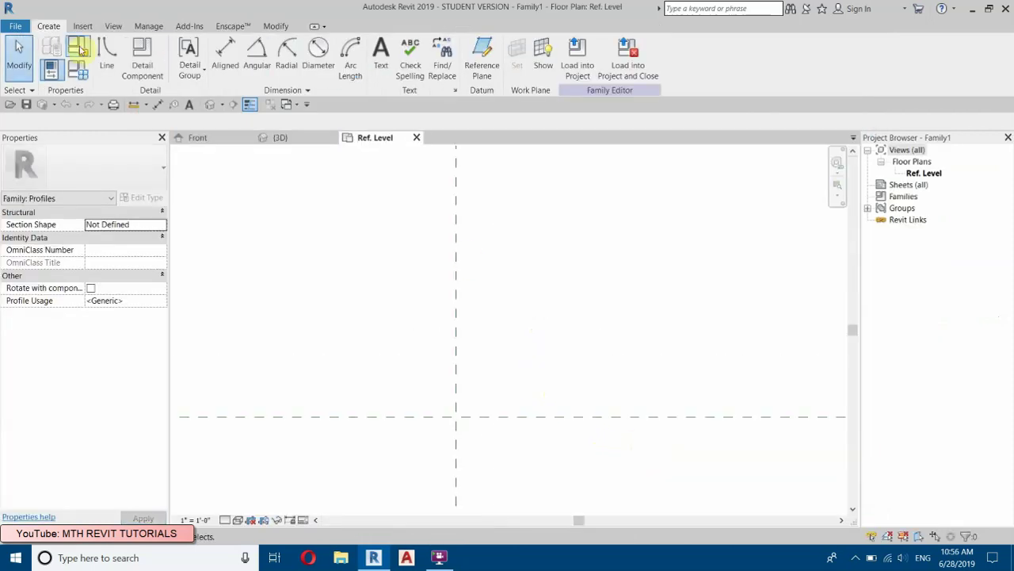
left_click(99, 57)
left_click(456, 416)
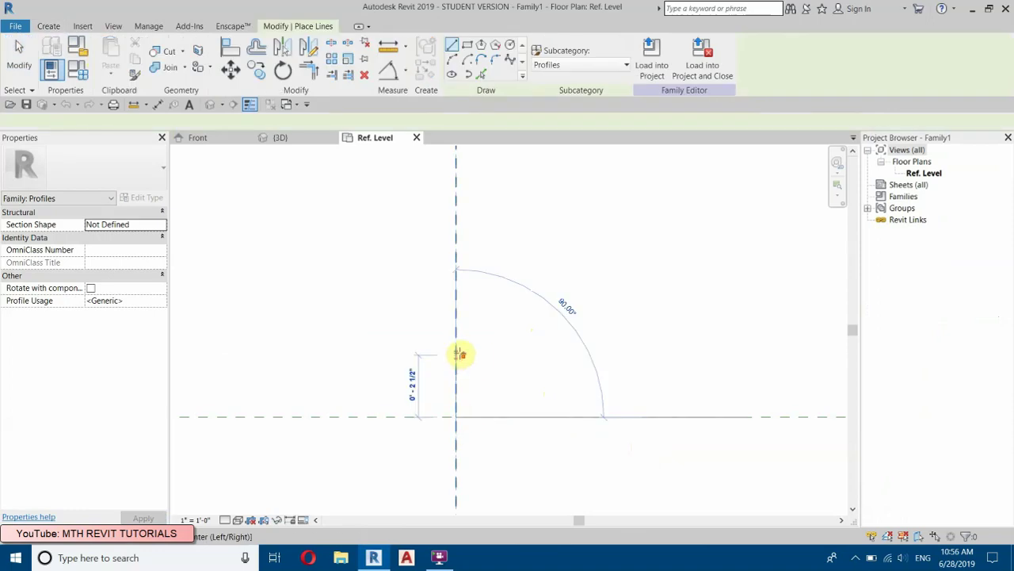
scroll(458, 353, "up", 2)
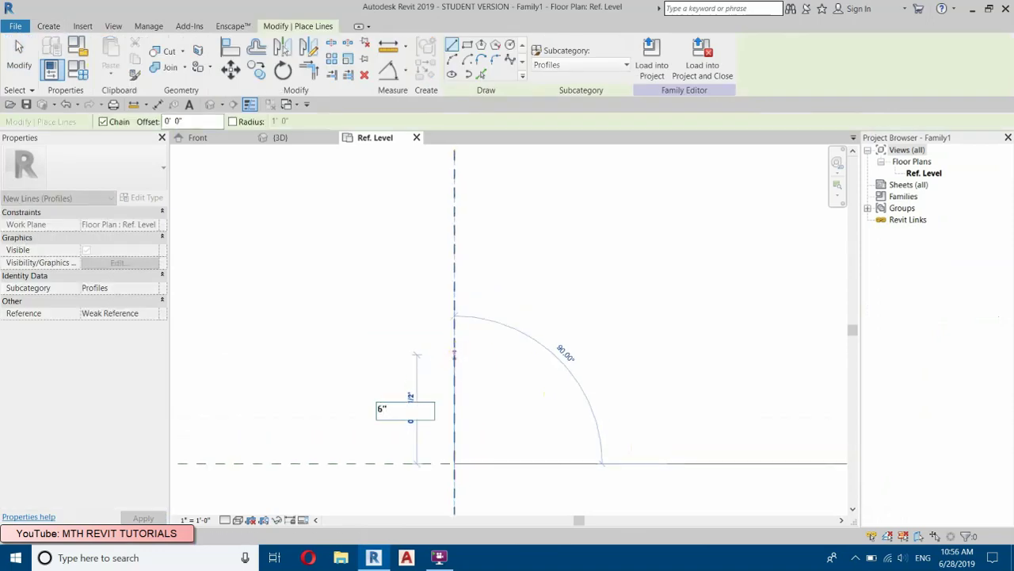
key("Return")
middle_click_drag(711, 195, 597, 216)
type("5\"")
key("Return")
left_click(559, 243)
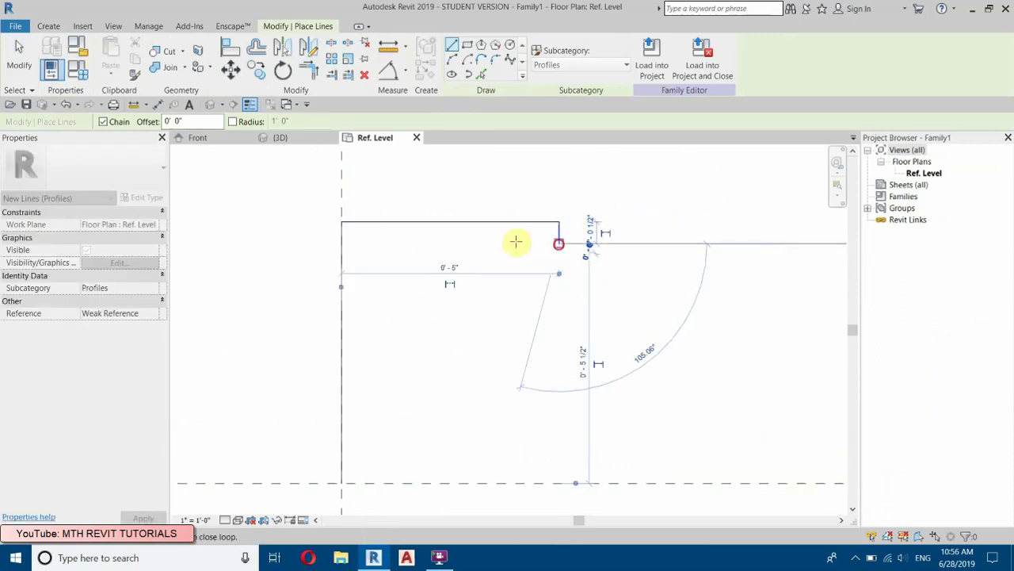
- Continue the profile inward with a small stair-like step and a slightly longer vertical drop
left_click(538, 243)
left_click(538, 264)
left_click(516, 265)
left_click(519, 299)
- Add a curved arc sweeping from the end of the upper steps down toward the profile's lower part
left_click(451, 60)
left_click(401, 430)
left_click(438, 351)
- Draw small steps from the arc's lower end down to the horizontal reference plane and close the profile loop
left_click(452, 46)
left_click(379, 430)
left_click(379, 451)
left_click(367, 450)
left_click(367, 450)
left_click(368, 481)
key("Escape")
key("Escape")
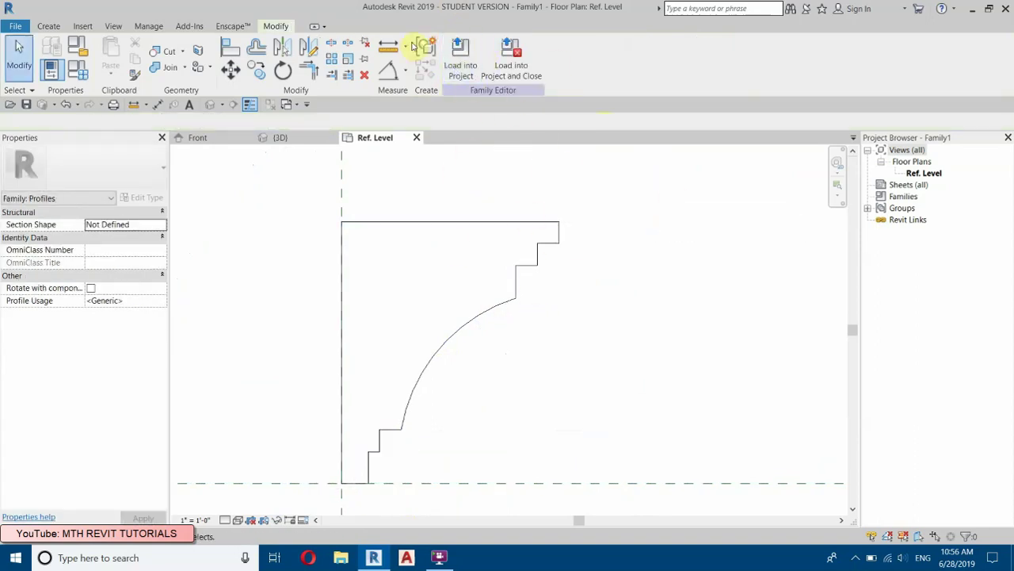
- Load the finished profile family into the Classic 2.rvt project
left_click(474, 68)
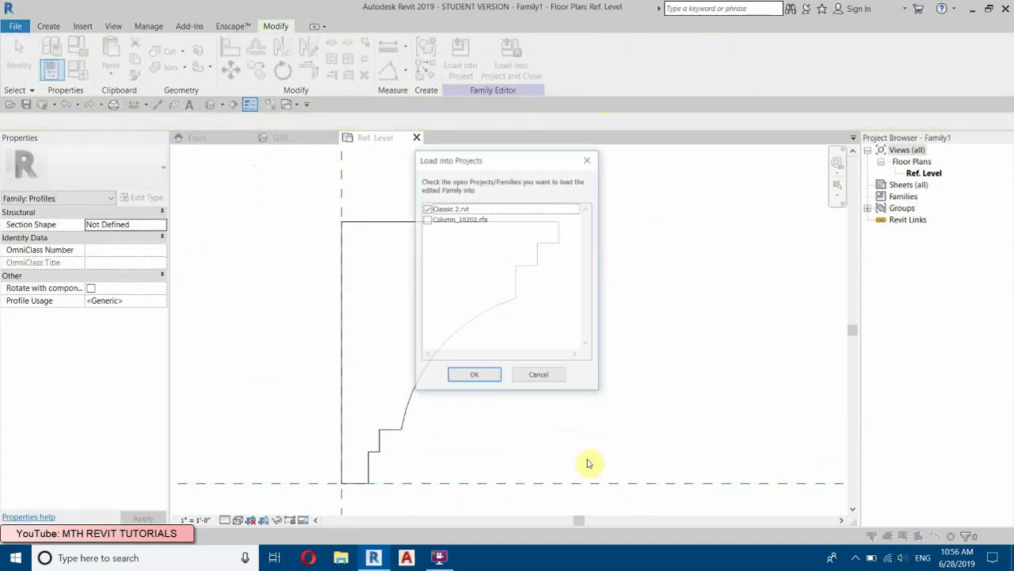
left_click(473, 377)
scroll(576, 374, "down", 4)
middle_click_drag(483, 327, 453, 378)
scroll(452, 378, "up", 4)
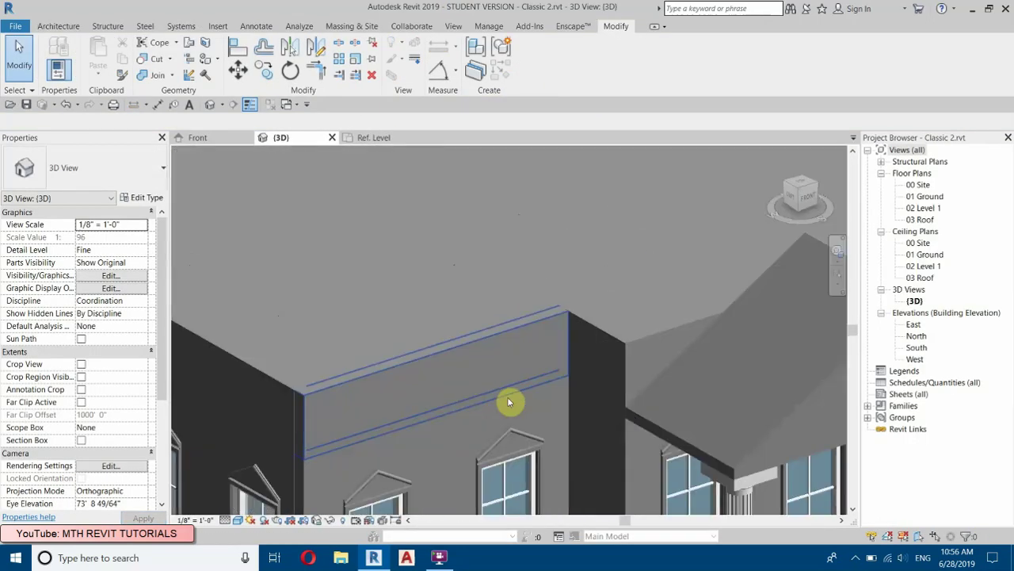
left_click(508, 404)
left_click(387, 354)
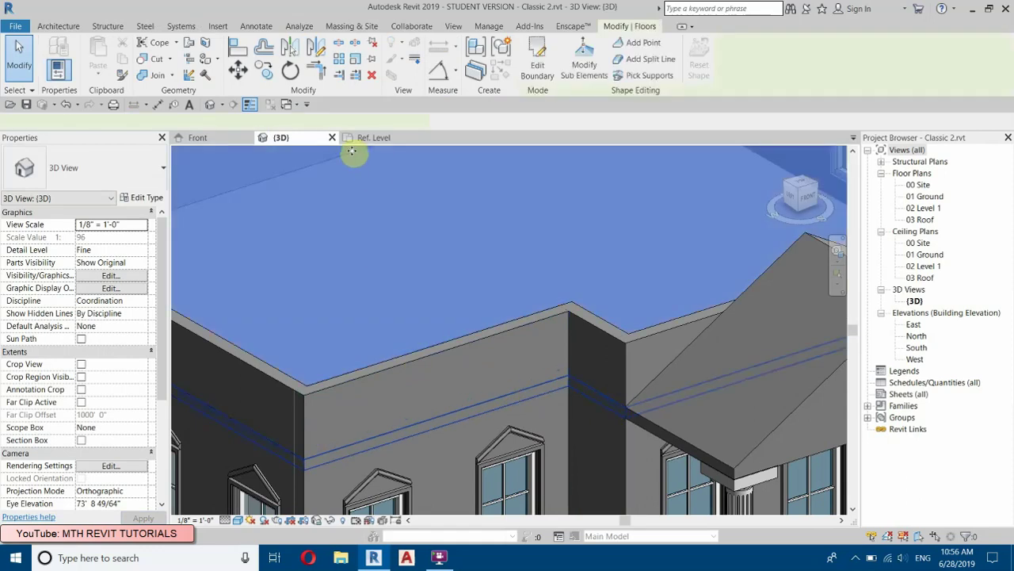
middle_click_drag(197, 206, 233, 212)
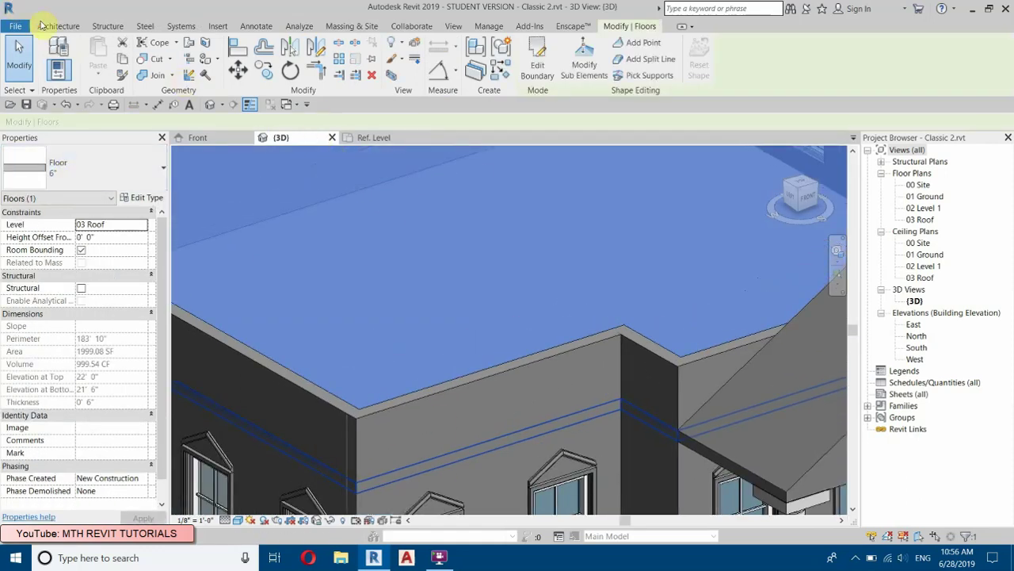
left_click(241, 75)
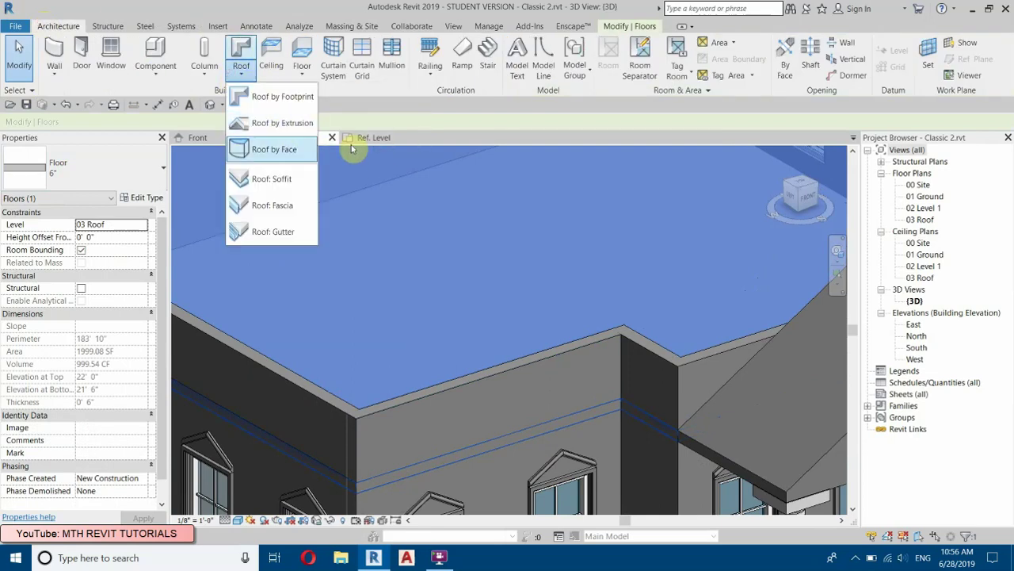
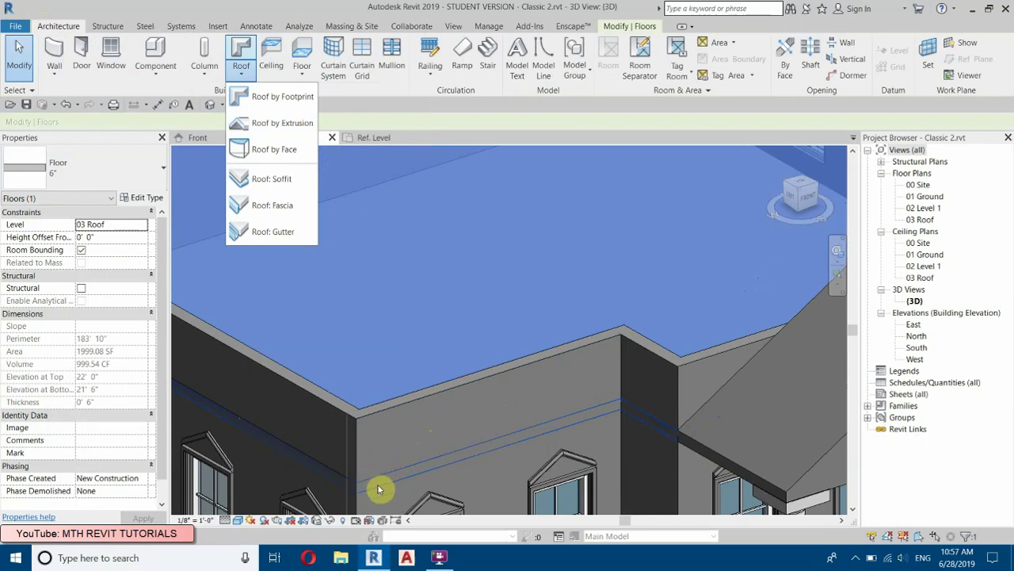
left_click(279, 204)
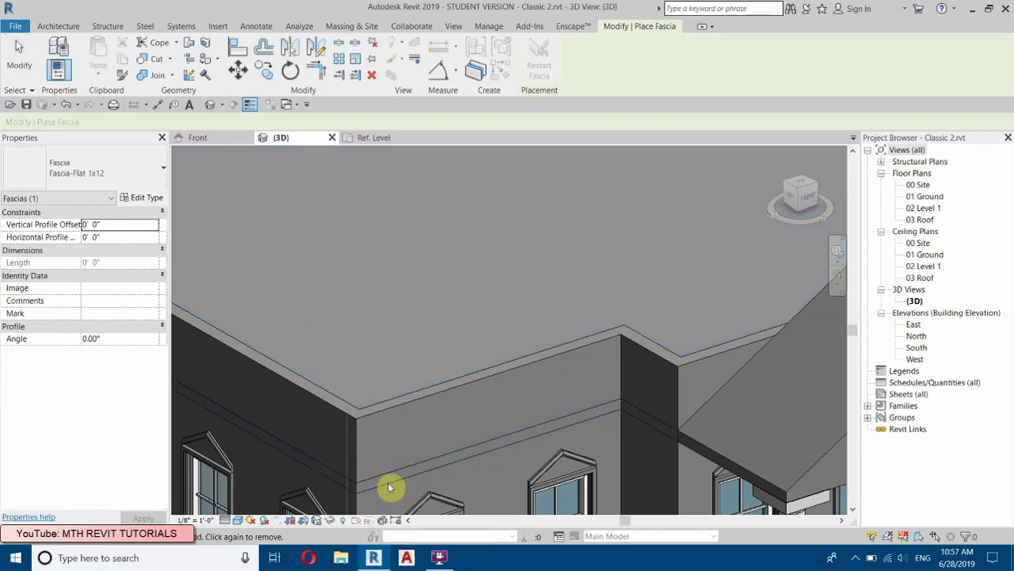
right_click(373, 253)
left_click(385, 260)
right_click(382, 259)
left_click(398, 267)
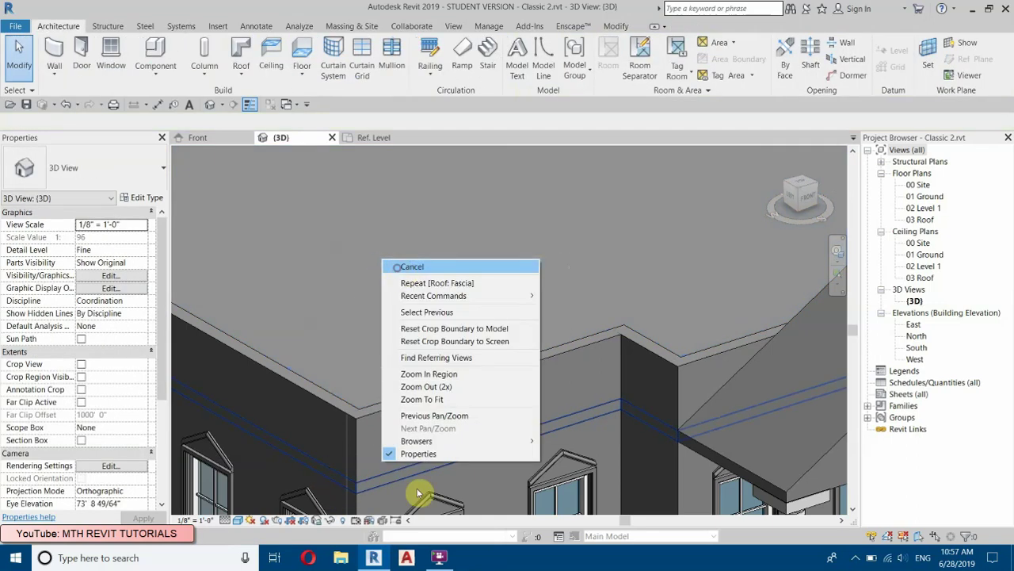
left_click(417, 390)
left_click(373, 81)
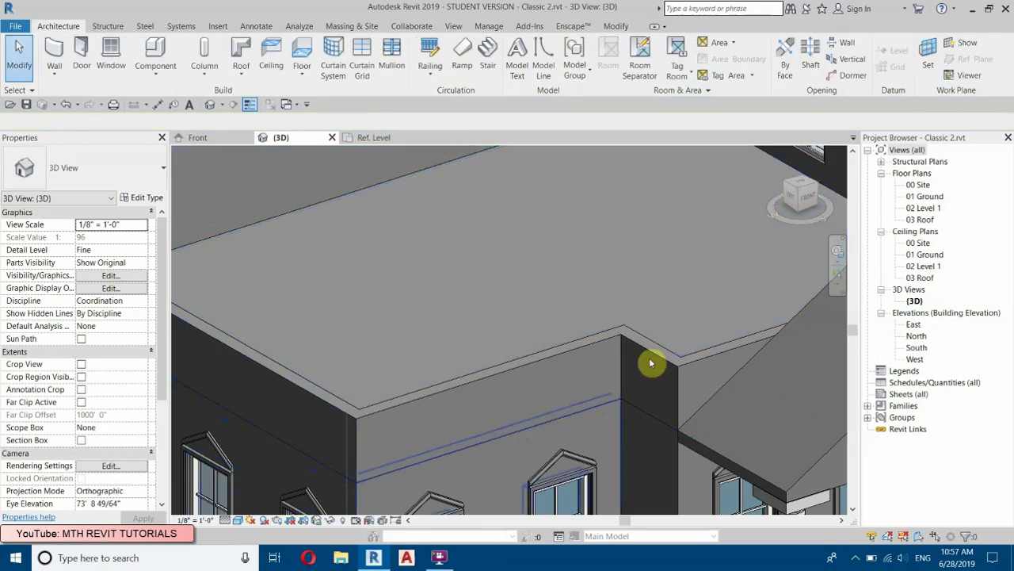
- Start a roof by footprint for the main building and assign it to 02 Level 1
middle_click_drag(439, 285, 521, 278, "shift")
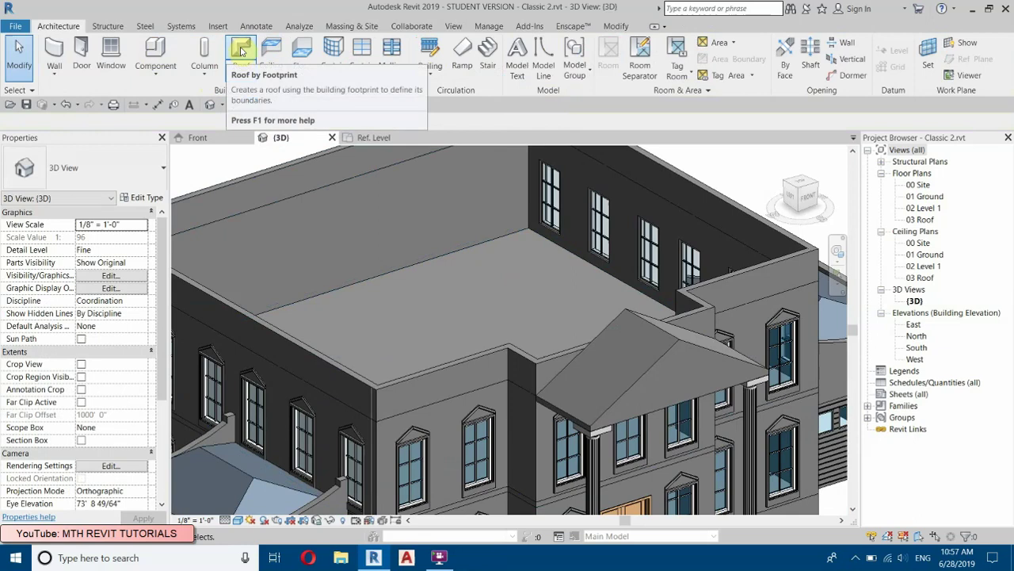
left_click(239, 54)
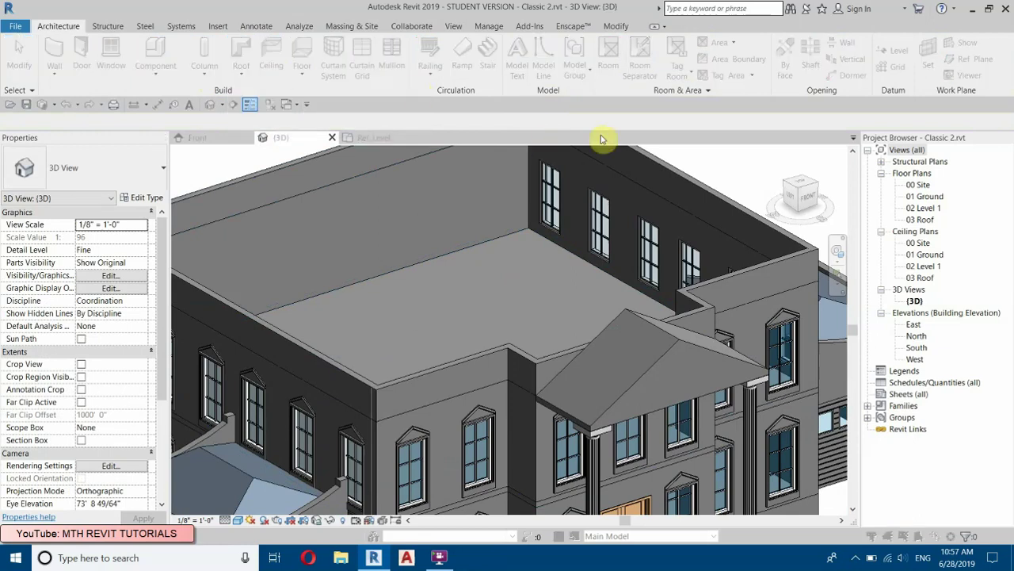
left_click(513, 286)
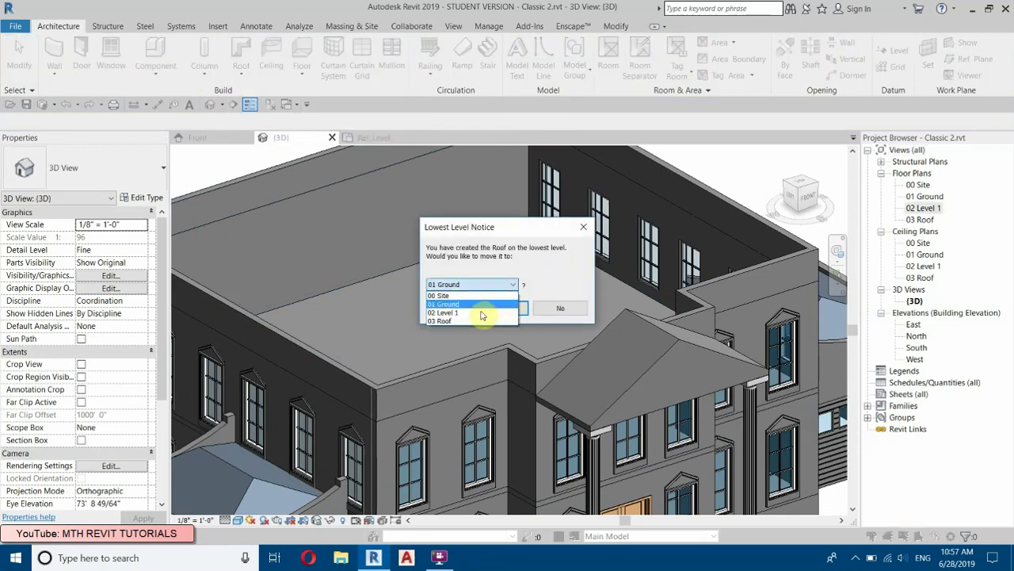
left_click(453, 313)
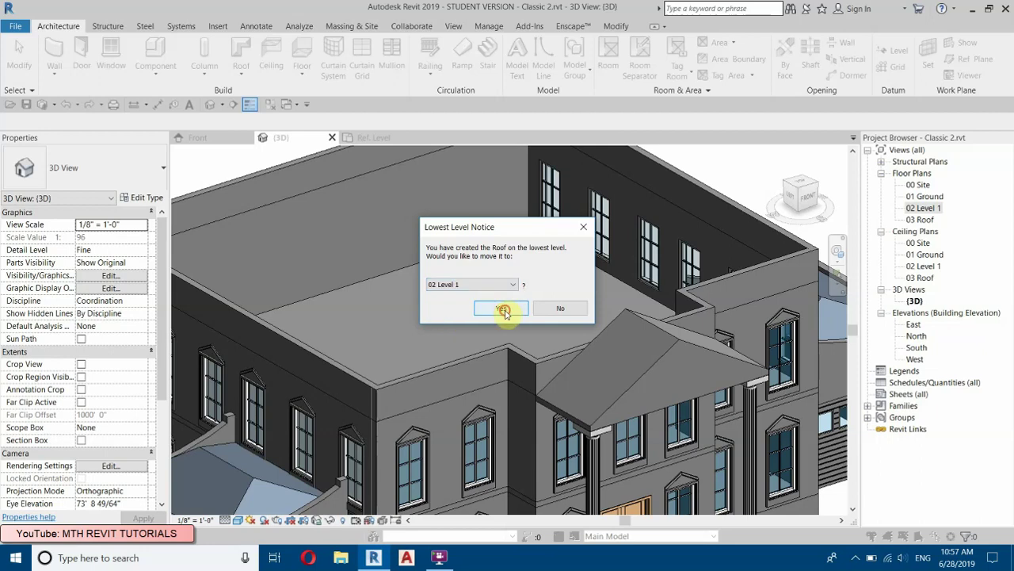
left_click(502, 309)
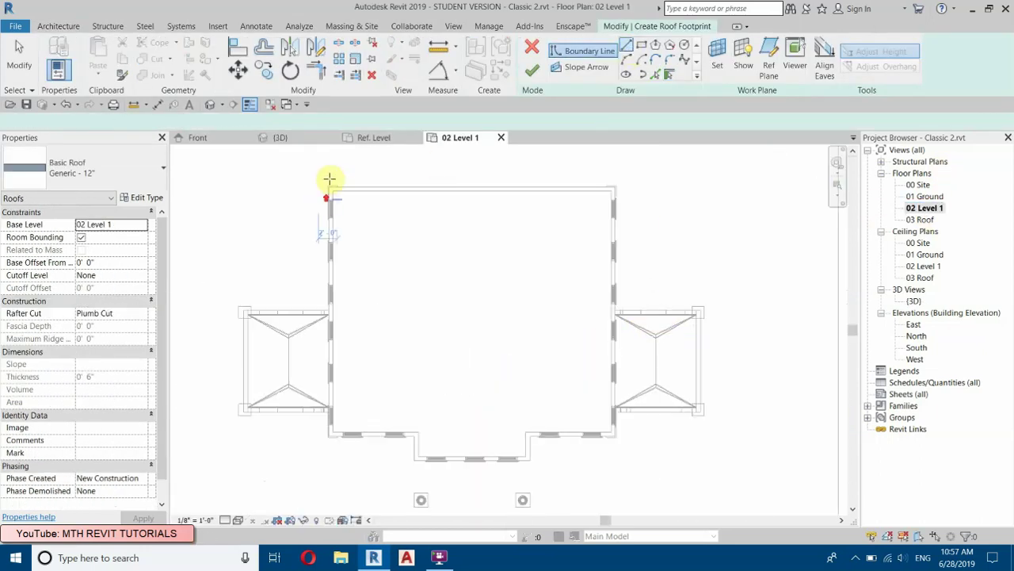
scroll(331, 182, "up", 3)
left_click(339, 173)
middle_click_drag(145, 218, 127, 213)
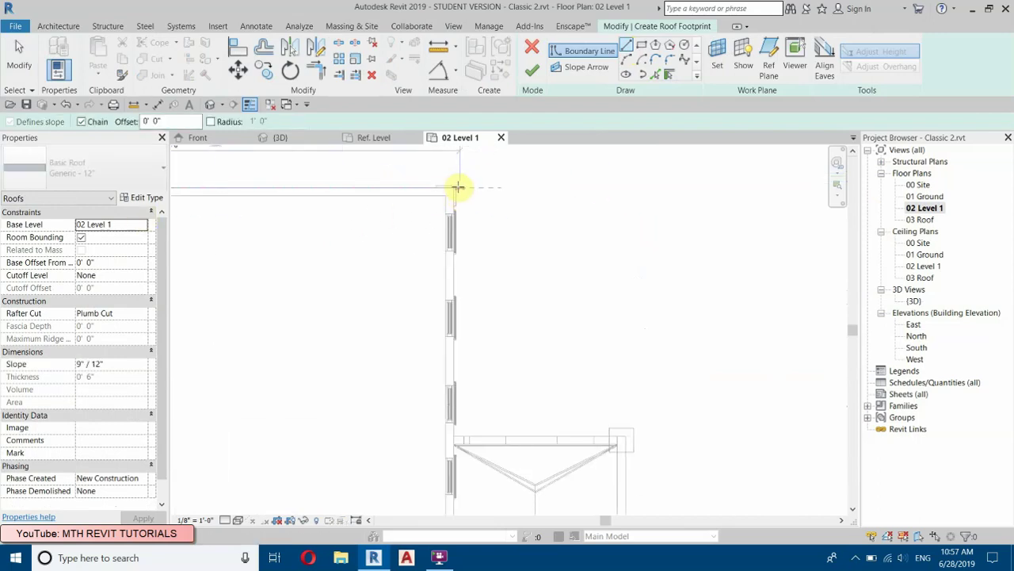
left_click(454, 205)
key("ctrl+z")
- Sketch the roof boundary from the back-right corner along the outer face of the right wall and the front-right wall to the projecting bay
scroll(457, 190, "up", 2)
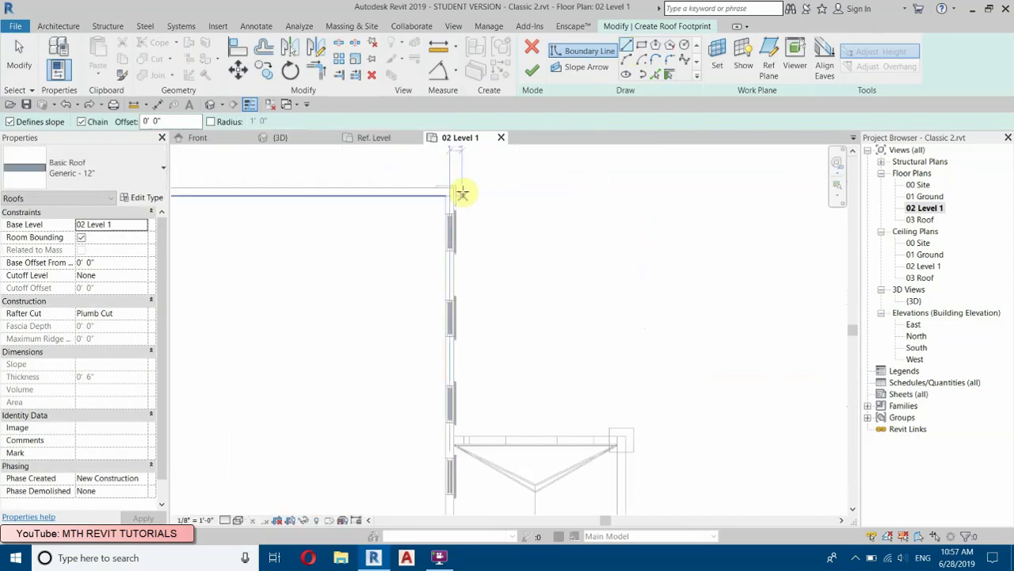
left_click(456, 189)
scroll(450, 244, "down", 3)
middle_click_drag(467, 352, 462, 192)
scroll(441, 444, "up", 2)
left_click(437, 433)
left_click(211, 432)
- Continue the roof boundary around the outer faces of the projecting front bay
middle_click_drag(257, 405, 711, 244)
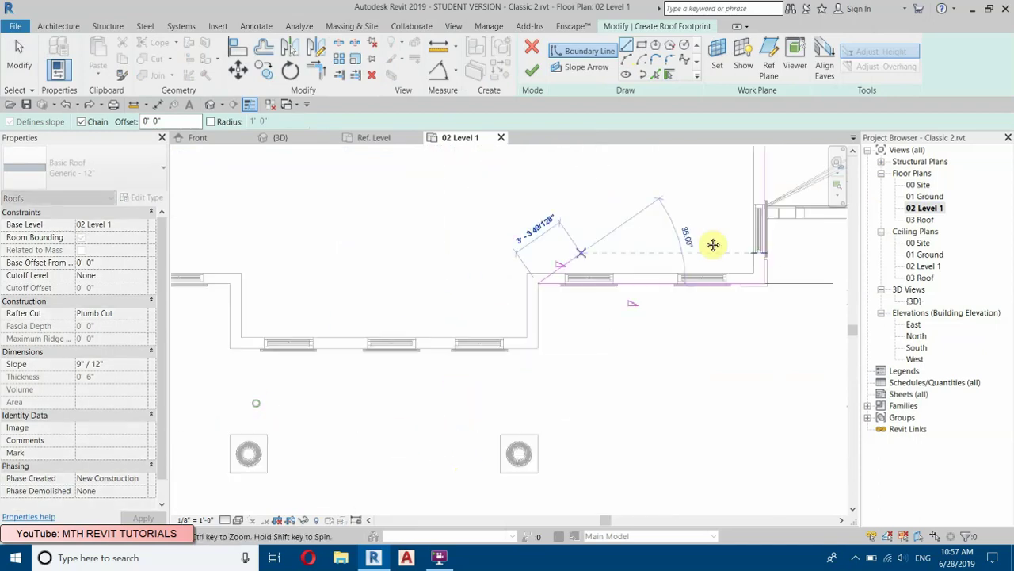
left_click(659, 334)
left_click(354, 332)
scroll(346, 335, "up", 4)
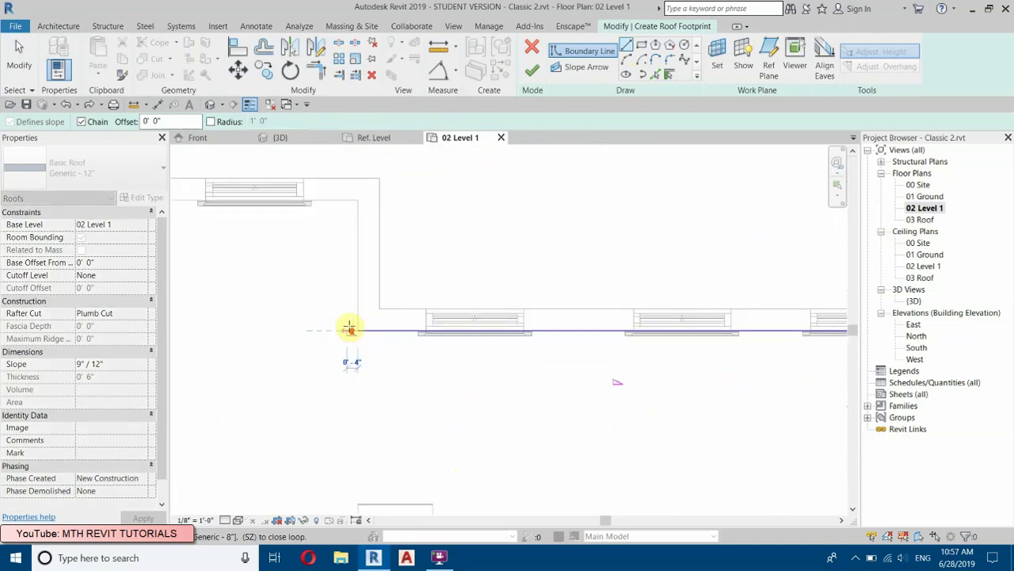
left_click(359, 201)
- Continue the roof boundary along the front-left wall and the left wall to the back-left corner
scroll(349, 221, "down", 3)
middle_click_drag(221, 245, 601, 339)
left_click(525, 315)
middle_click_drag(539, 213, 523, 536)
middle_click_drag(524, 275, 481, 553)
left_click(465, 186)
- Close the roof boundary along the back wall at the back-right corner and end line drawing
middle_click_drag(781, 215, 521, 233)
middle_click_drag(662, 234, 303, 227)
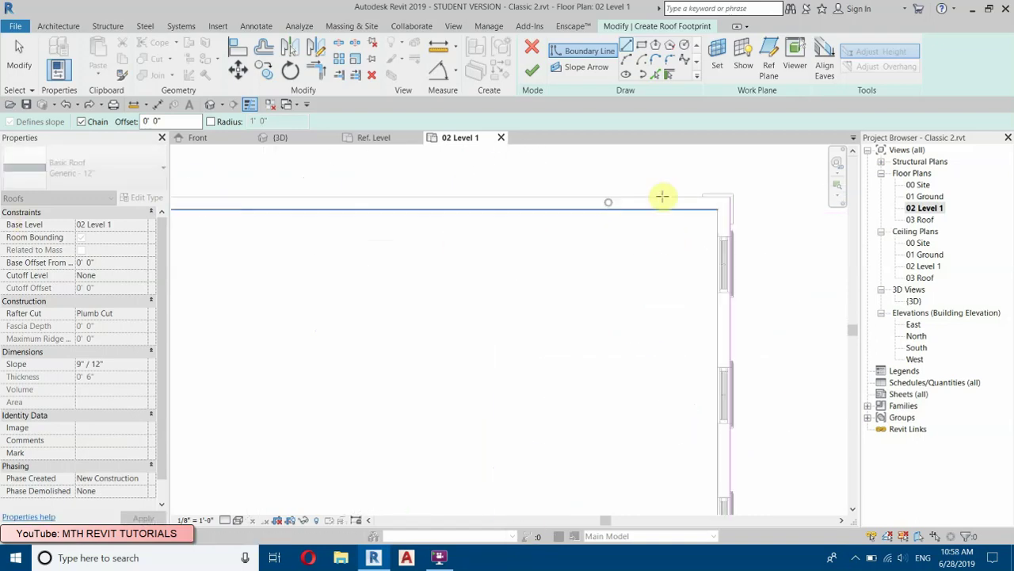
left_click(732, 192)
right_click(754, 194)
left_click(761, 208)
scroll(567, 289, "down", 4)
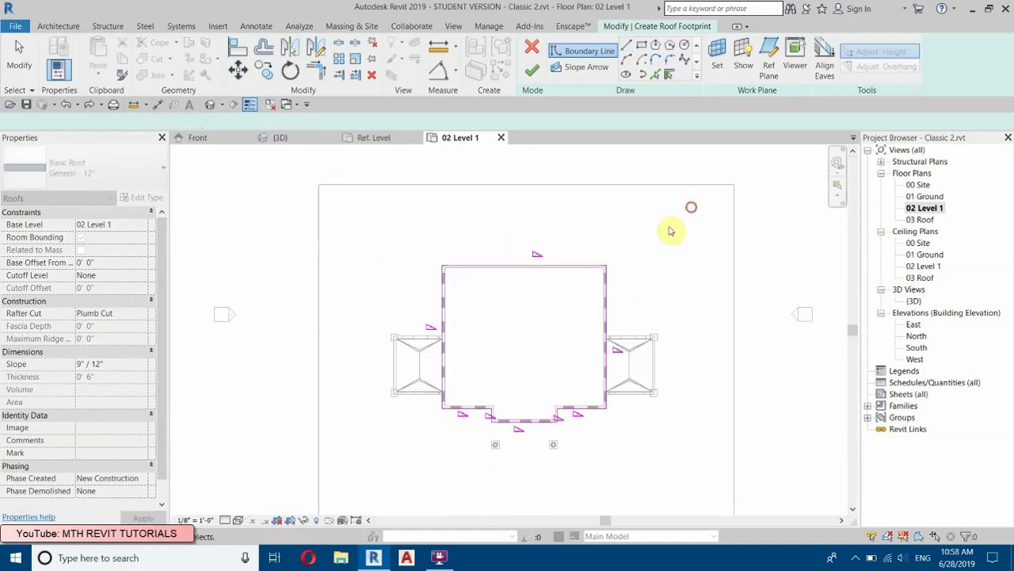
key("Escape")
- Turn off slope definition for all roof boundary lines, finish the footprint and return to the 3D view
scroll(521, 301, "up", 1)
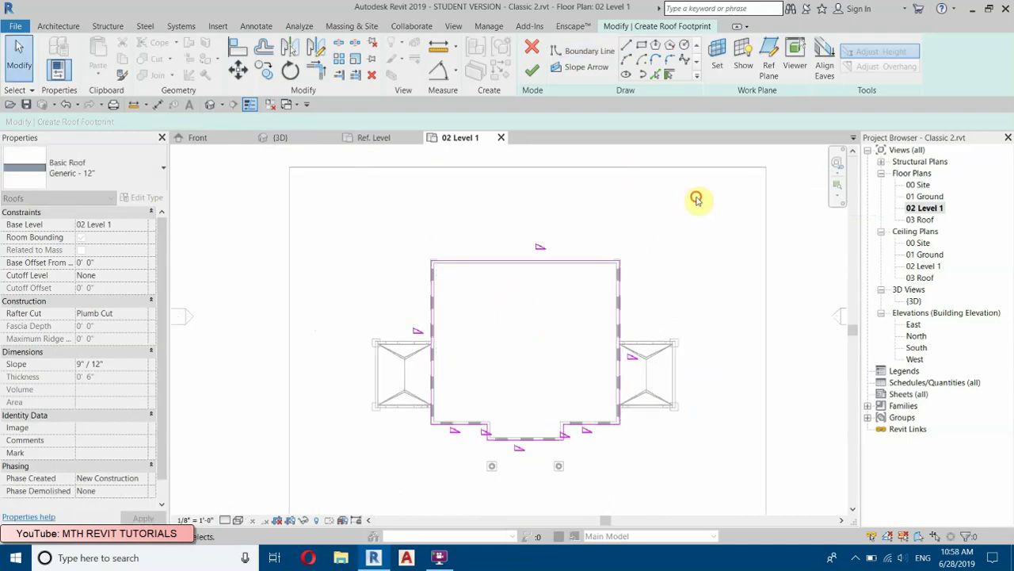
left_click_drag(188, 462, 183, 473)
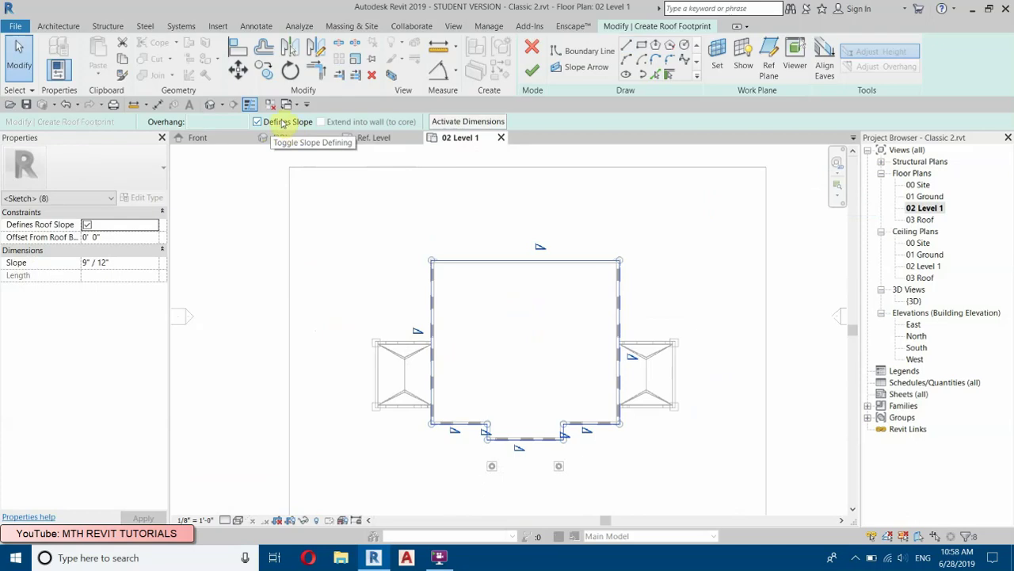
left_click(258, 121)
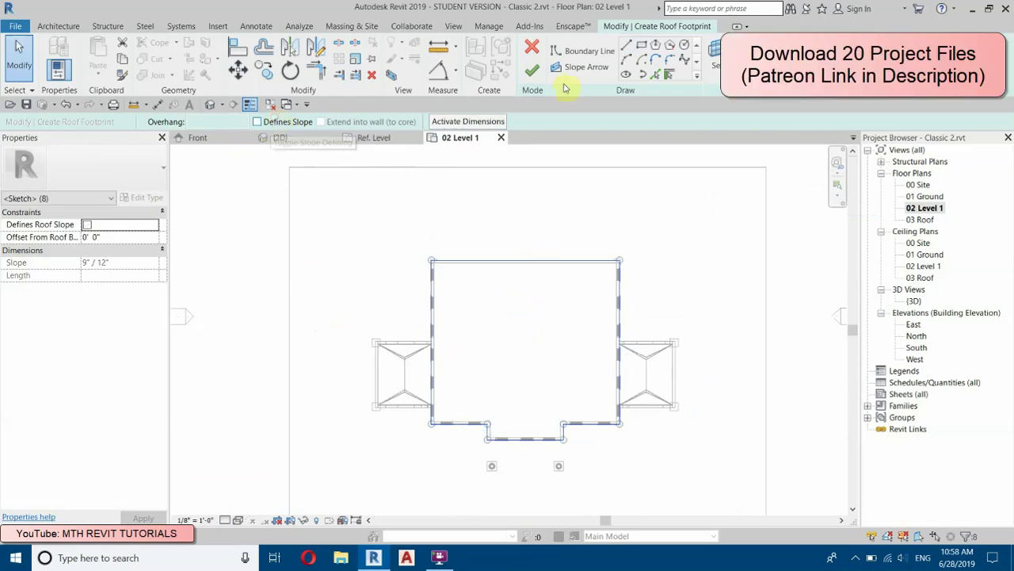
left_click(210, 105)
- Set the new flat roof's base level to 03 Roof
scroll(464, 453, "up", 3)
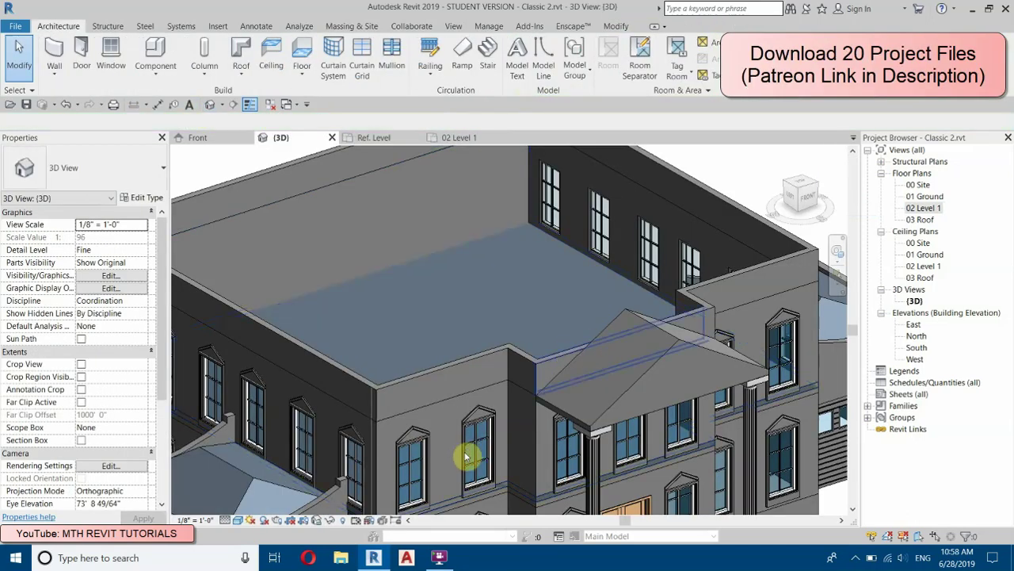
scroll(480, 462, "down", 4)
scroll(476, 457, "up", 5)
scroll(529, 442, "up", 2)
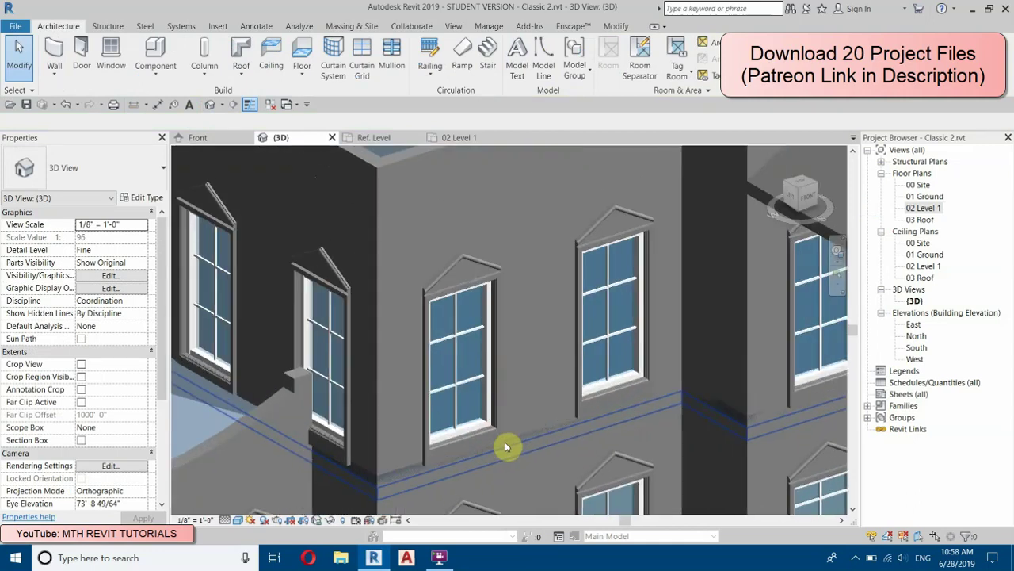
left_click(546, 433)
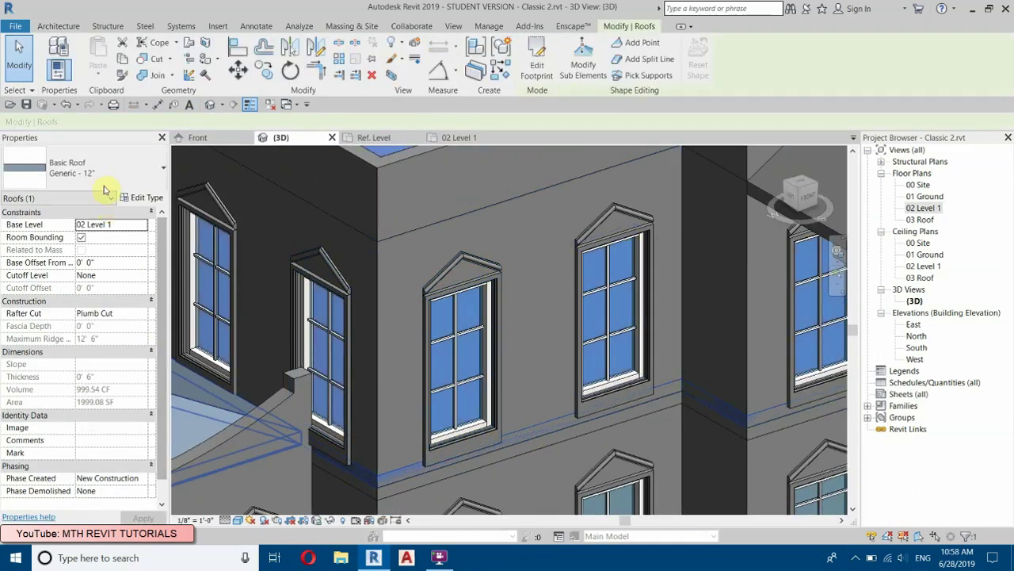
left_click(143, 225)
left_click(97, 271)
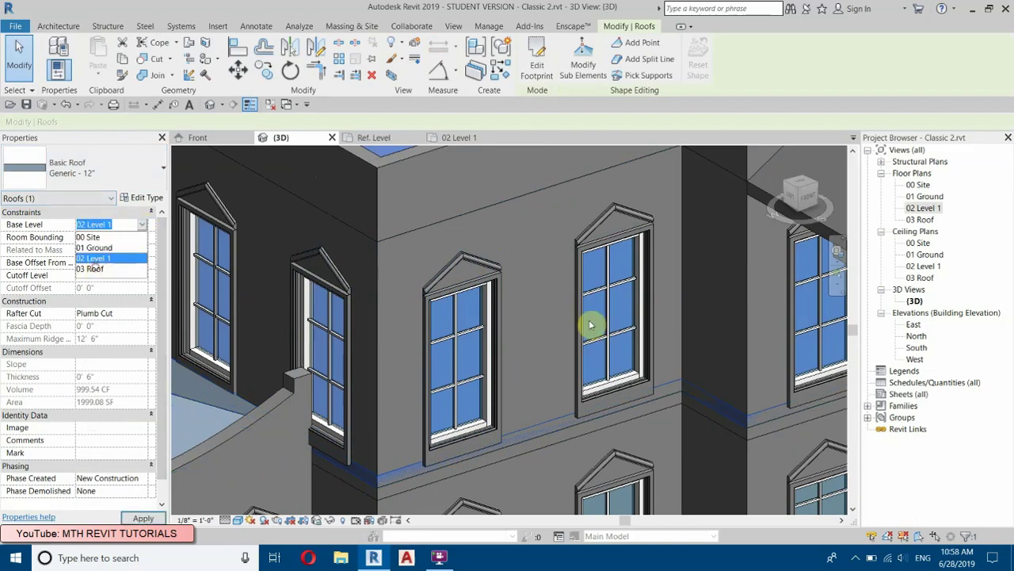
scroll(453, 290, "down", 3)
middle_click_drag(454, 290, 576, 455)
left_click(264, 350)
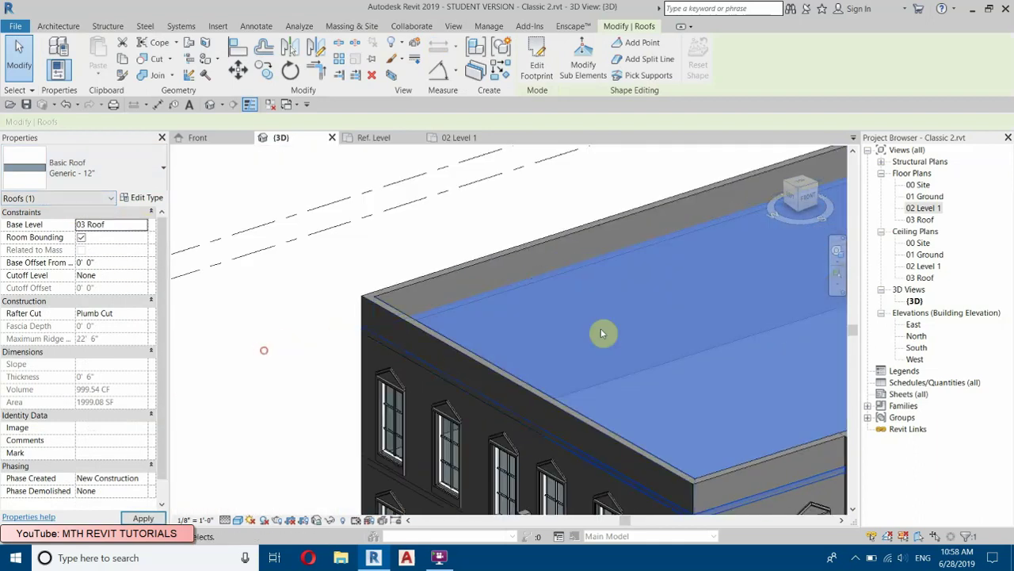
middle_click_drag(688, 312, 362, 246)
middle_click_drag(492, 344, 458, 338)
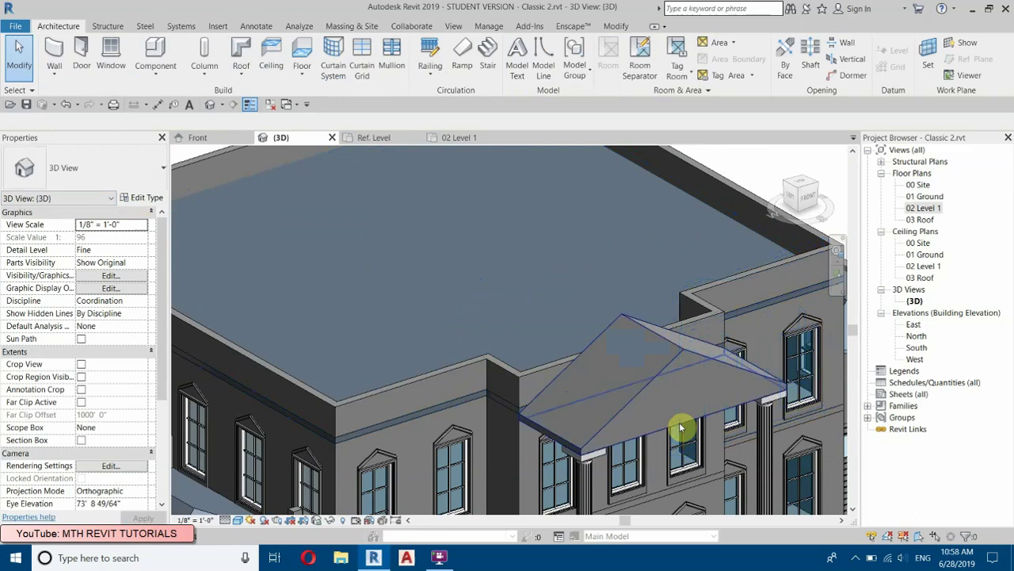
middle_click_drag(300, 443, 370, 392)
scroll(369, 392, "up", 3)
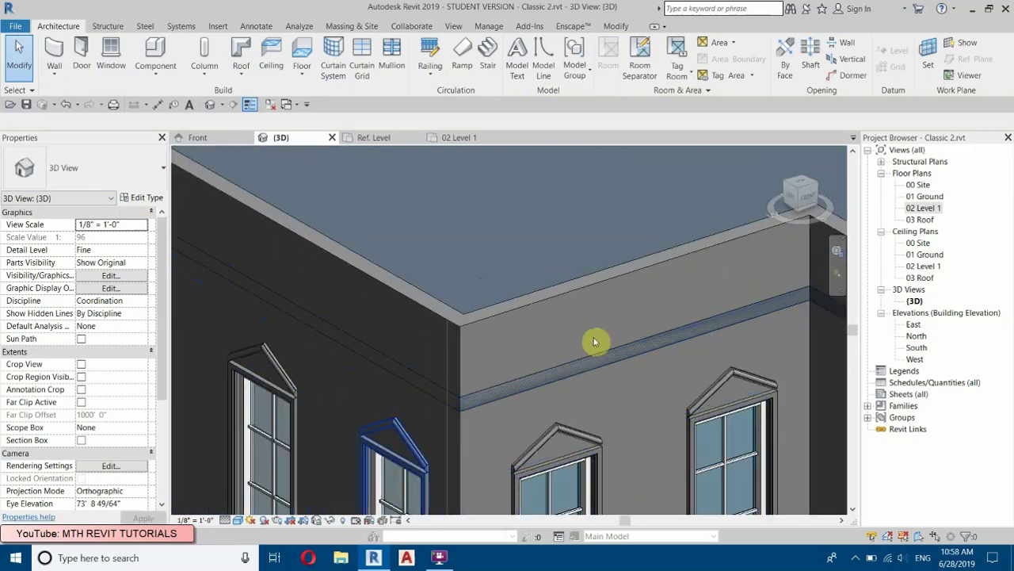
- Start a roof fascia and set the Fascia-Flat 1x12 type's profile to Family1 : Family1
middle_click_drag(507, 351, 434, 395)
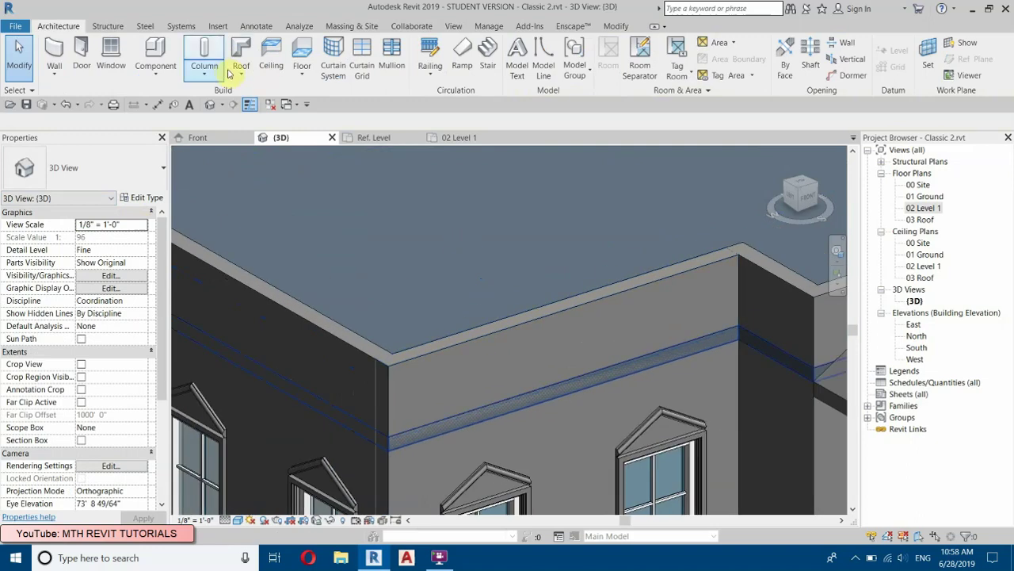
left_click(240, 73)
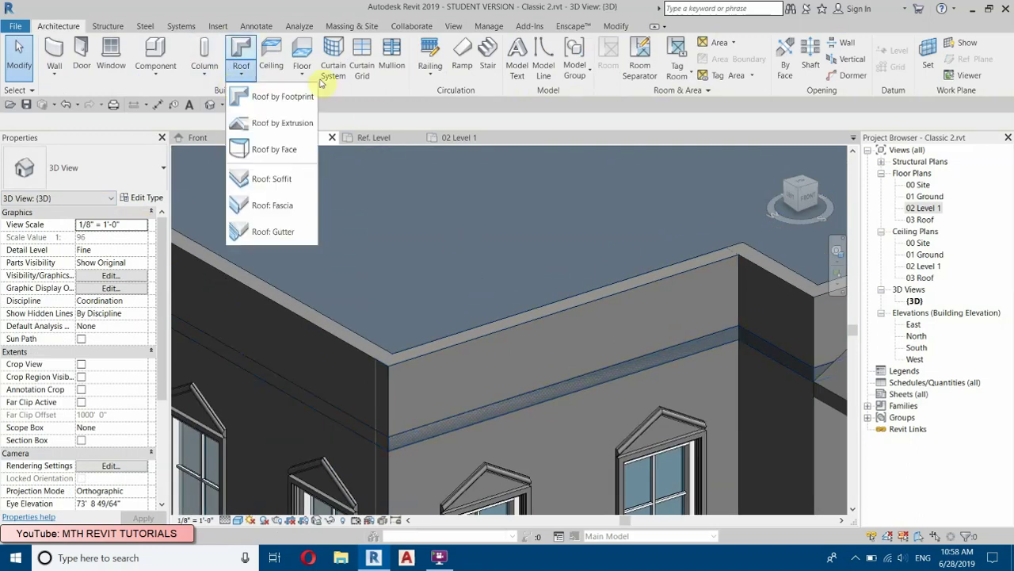
left_click(270, 206)
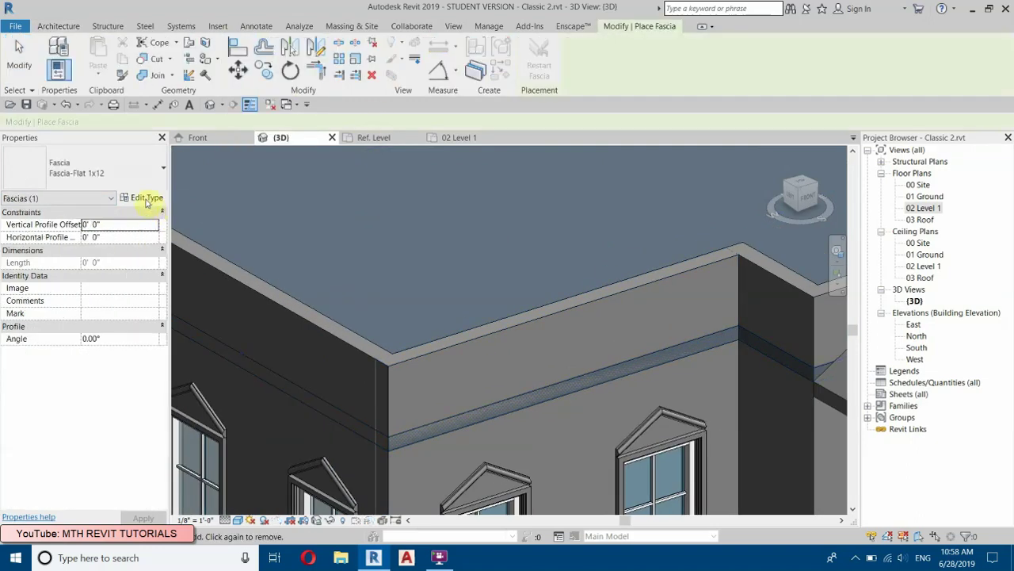
left_click(144, 197)
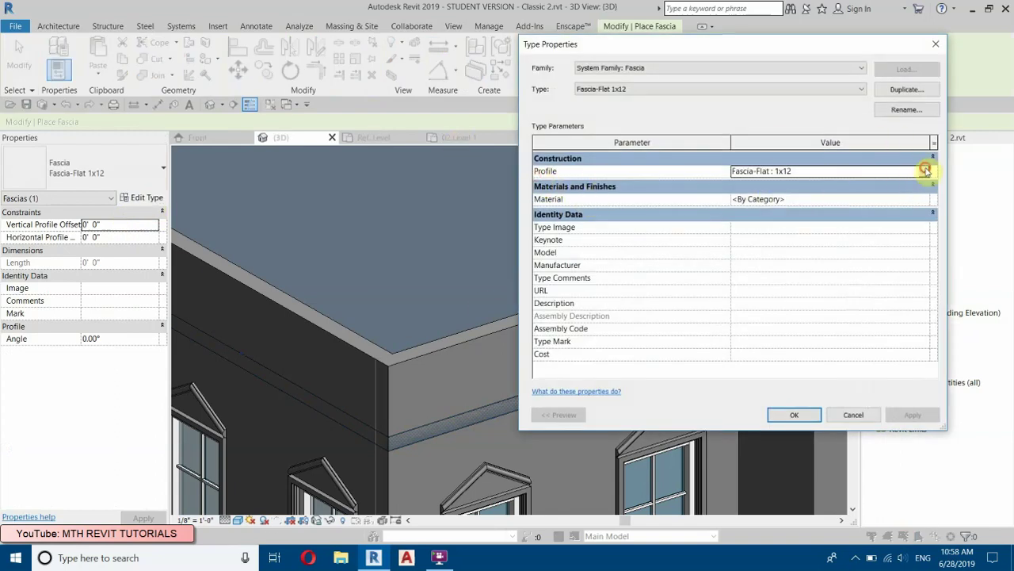
left_click(879, 172)
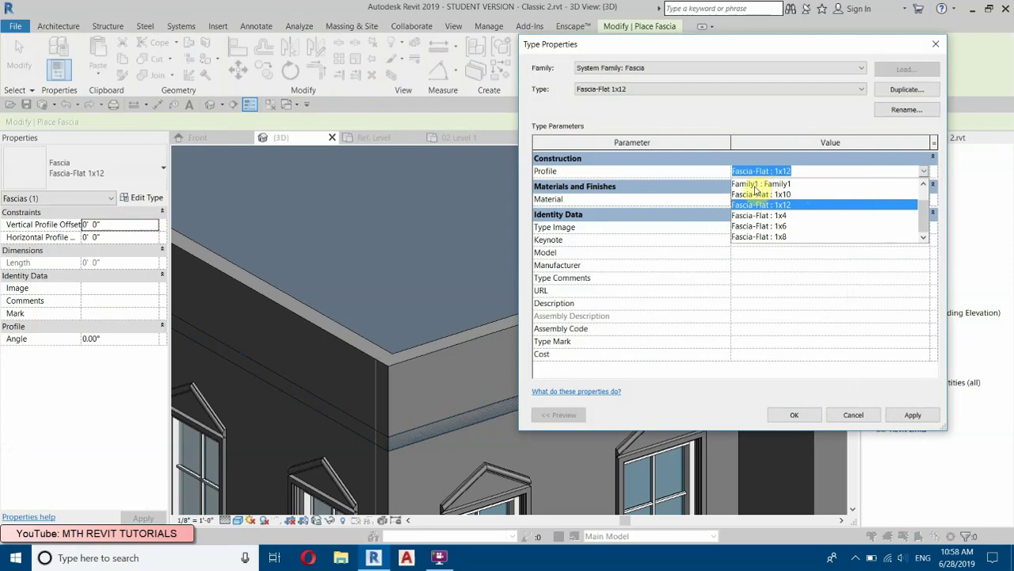
left_click(872, 184)
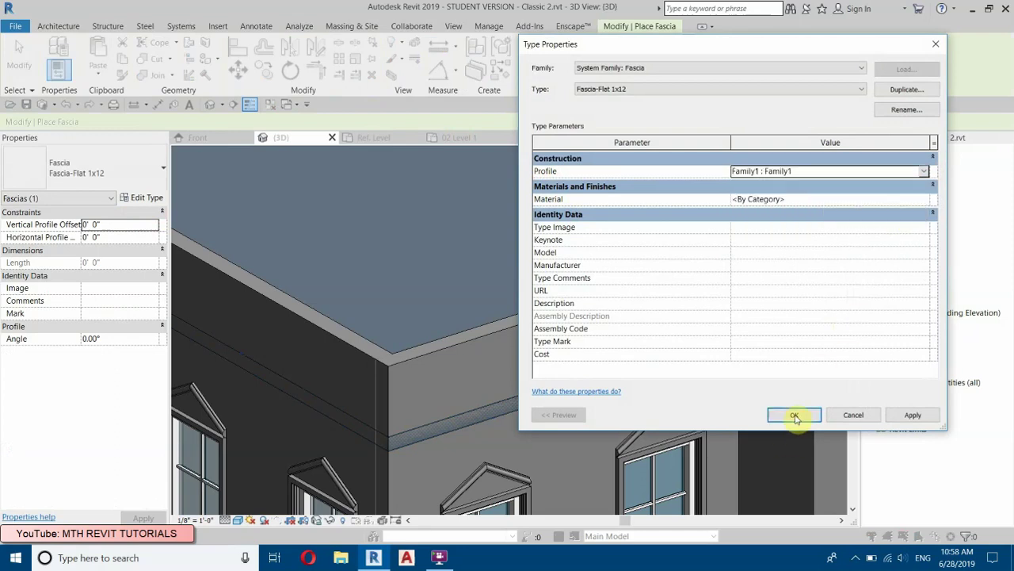
left_click(792, 416)
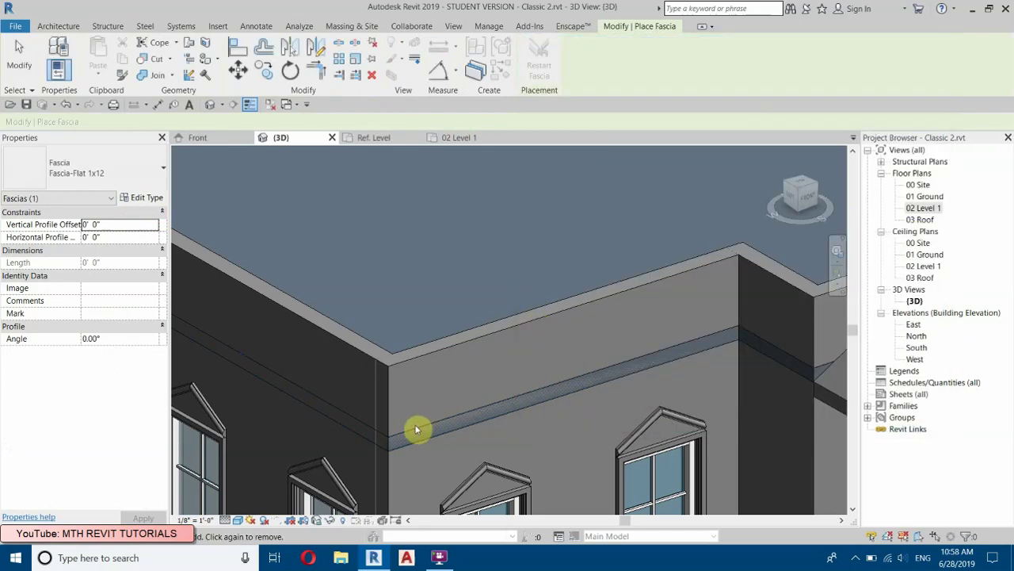
- Try to run the fascia along the upper edge of the flat roof on the front-left wall
left_click(420, 428)
scroll(392, 430, "up", 2)
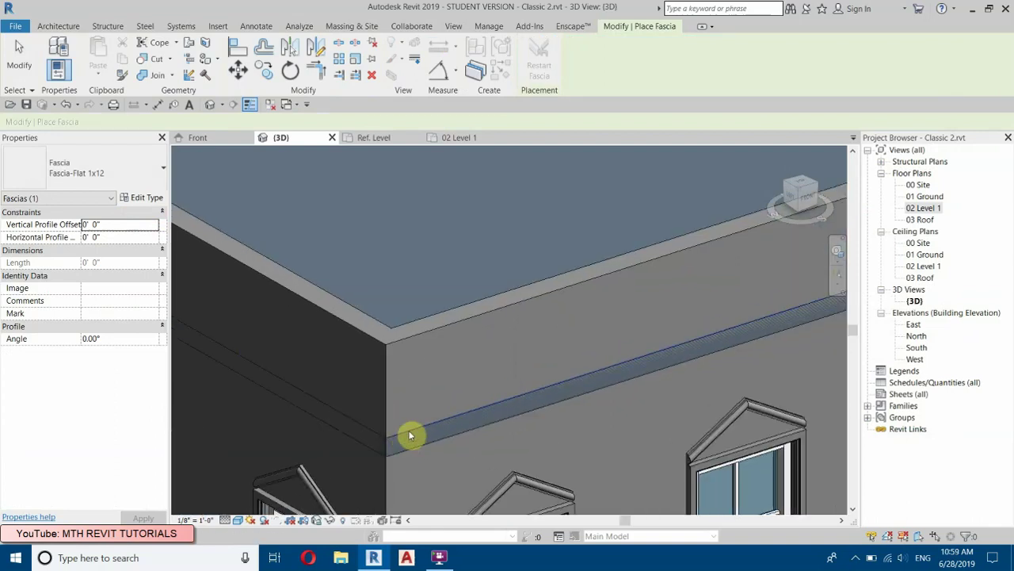
scroll(405, 438, "up", 2)
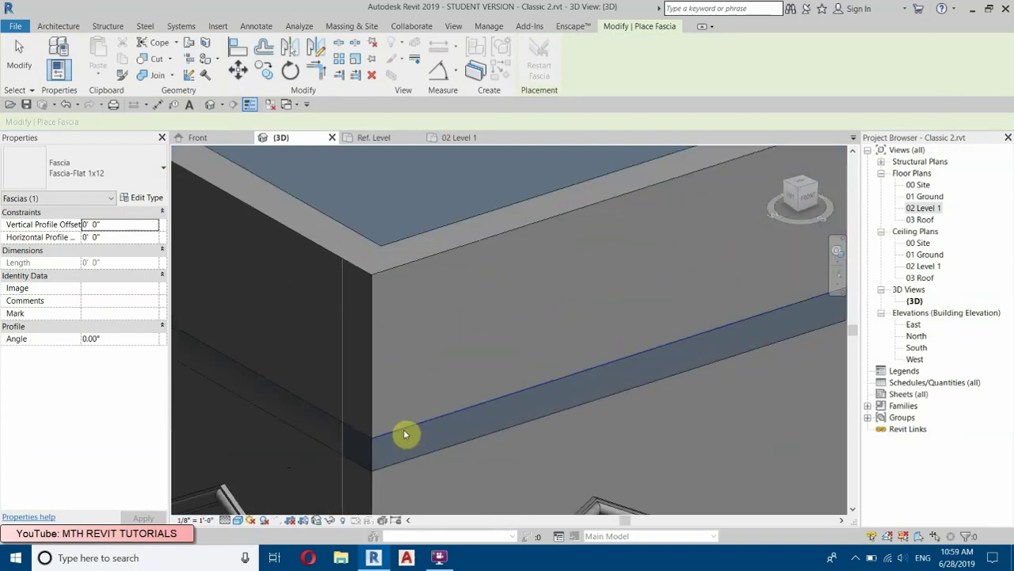
left_click(403, 435)
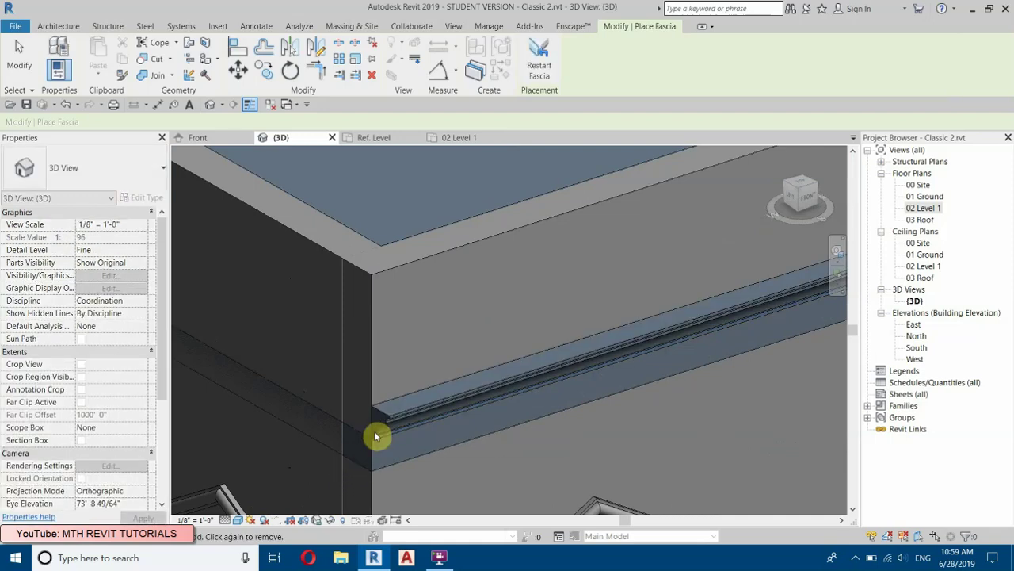
- Place the fascia along the flat roof's lower edges on the front-left wall, the adjoining left wall and the return toward the portico
scroll(398, 415, "up", 1)
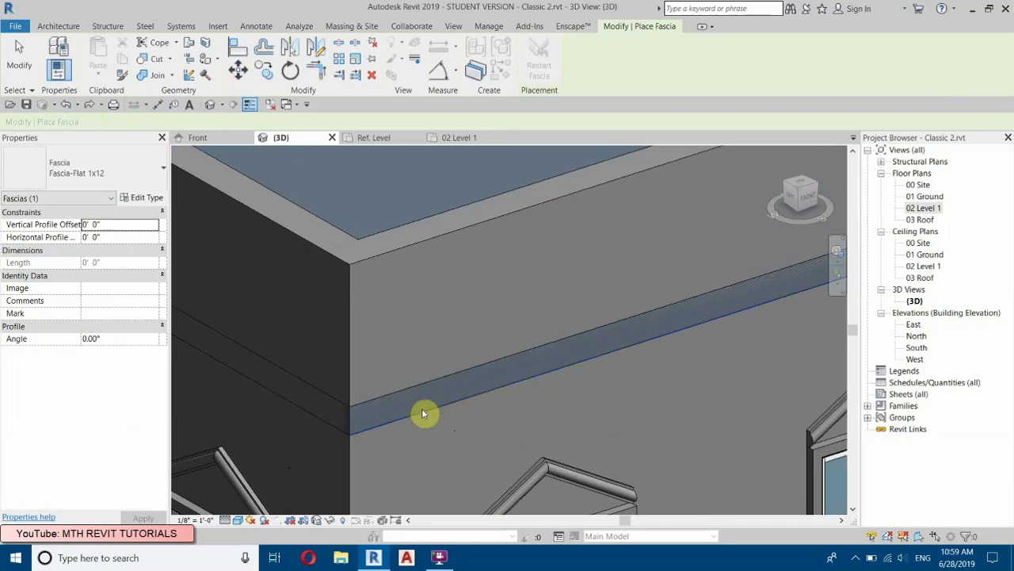
left_click(420, 424)
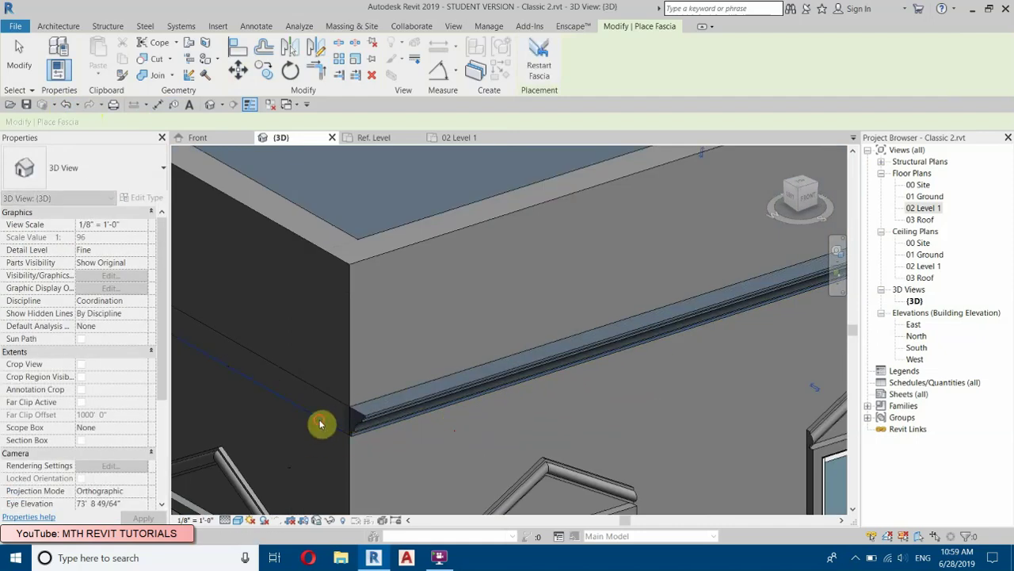
middle_click_drag(235, 306, 351, 331, "shift")
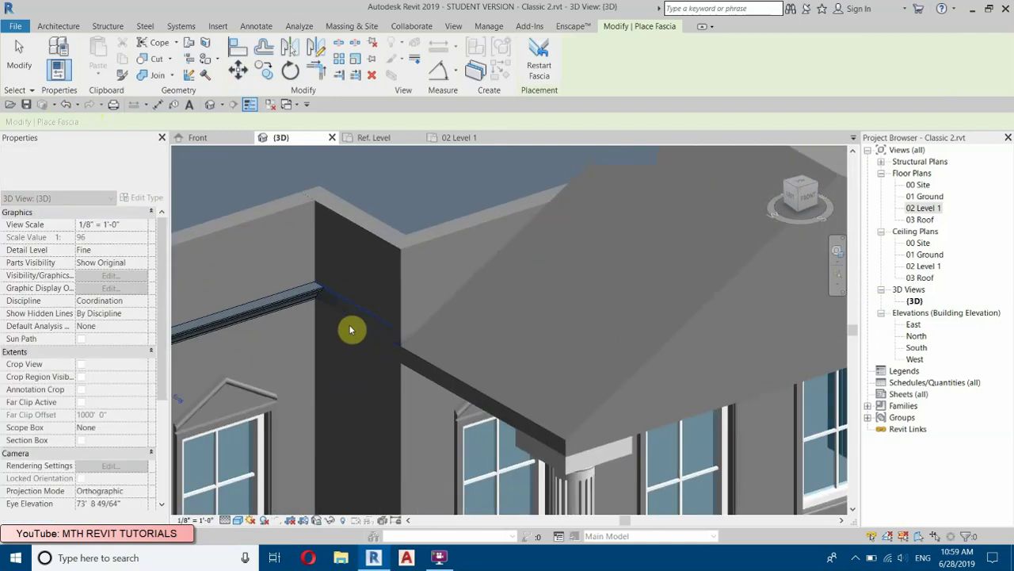
scroll(428, 337, "down", 3)
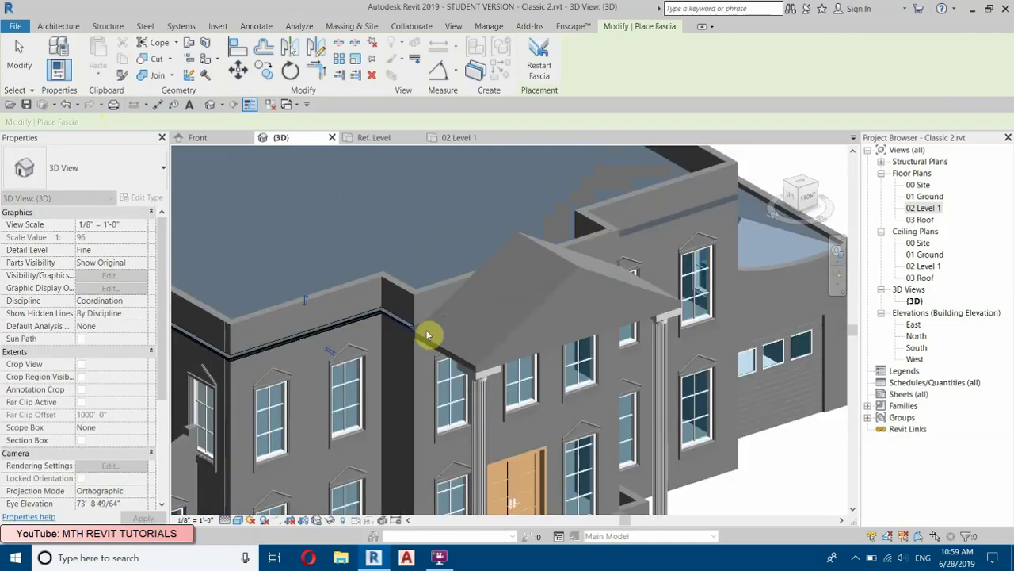
- Add the fascia to the roof's lower edge behind the portico roof using wireframe display, and restore the shaded display
scroll(611, 404, "up", 6)
key("w")
key("f")
left_click(625, 402)
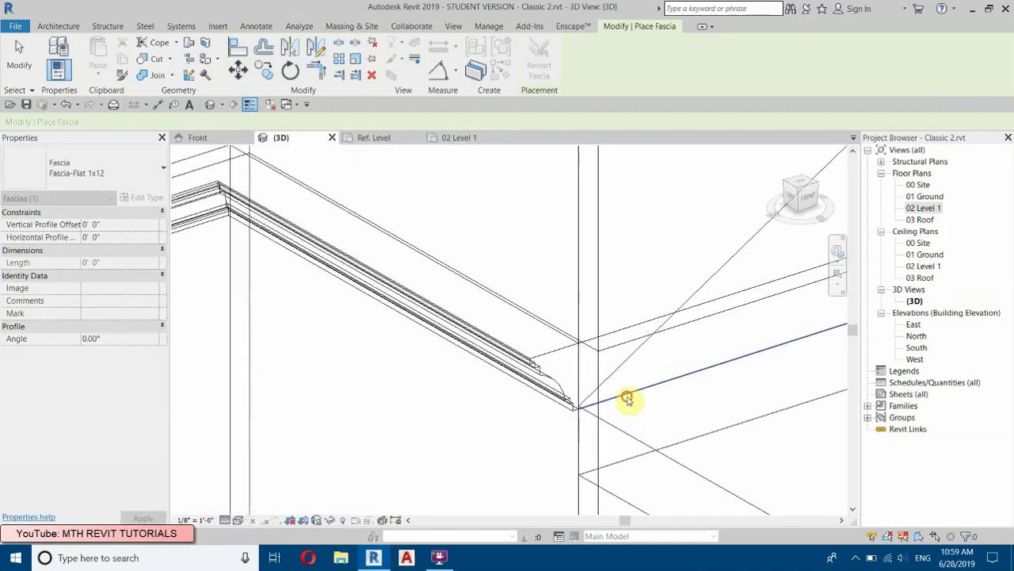
key("s")
key("d")
scroll(566, 364, "down", 6)
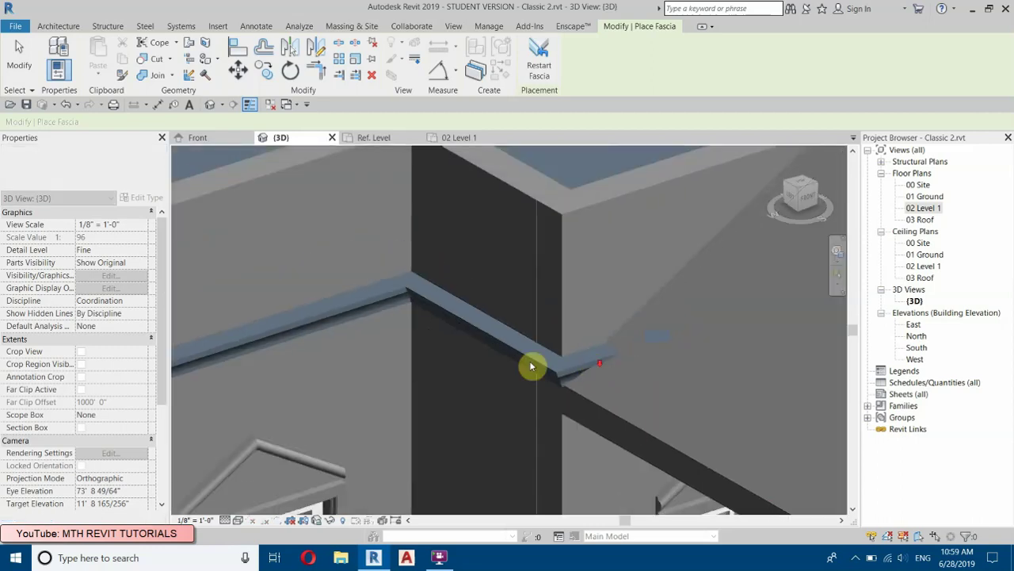
- Continue the fascia along the flat roof's lower edge on the right side wall
mouse_move(460, 374)
middle_mouse_down("shift")
mouse_move(548, 382)
mouse_move(704, 373)
mouse_move(607, 365)
mouse_move(612, 353)
mouse_move(543, 397)
mouse_move(642, 391)
mouse_move(747, 351)
mouse_move(587, 398)
middle_mouse_up("shift")
scroll(608, 318, "up", 3)
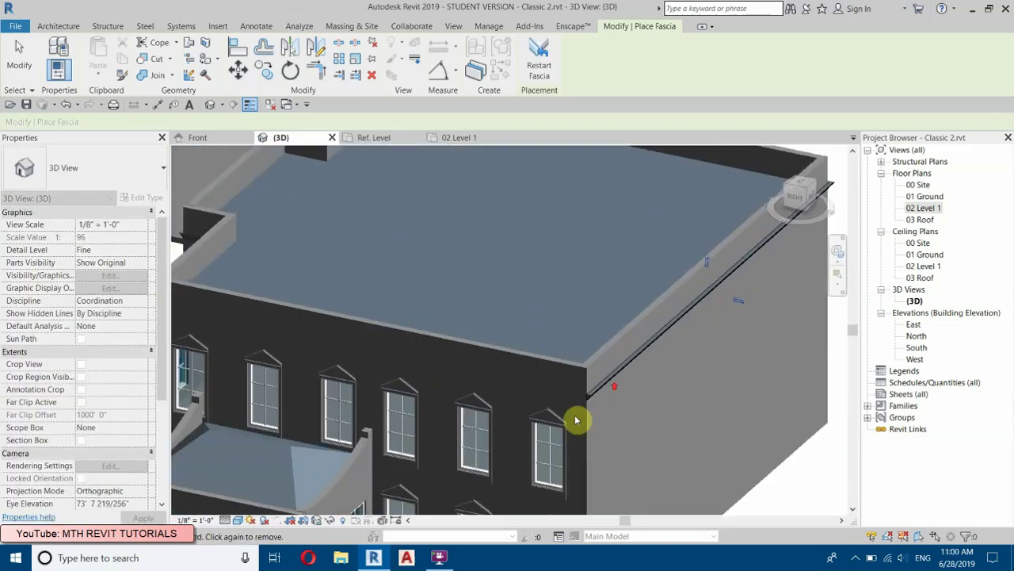
scroll(587, 399, "up", 3)
left_click(533, 424)
- Complete the fascia along the front-right wall and its return beside the portico roof
scroll(415, 356, "down", 5)
middle_click_drag(414, 354, 671, 407, "shift")
scroll(584, 347, "up", 4)
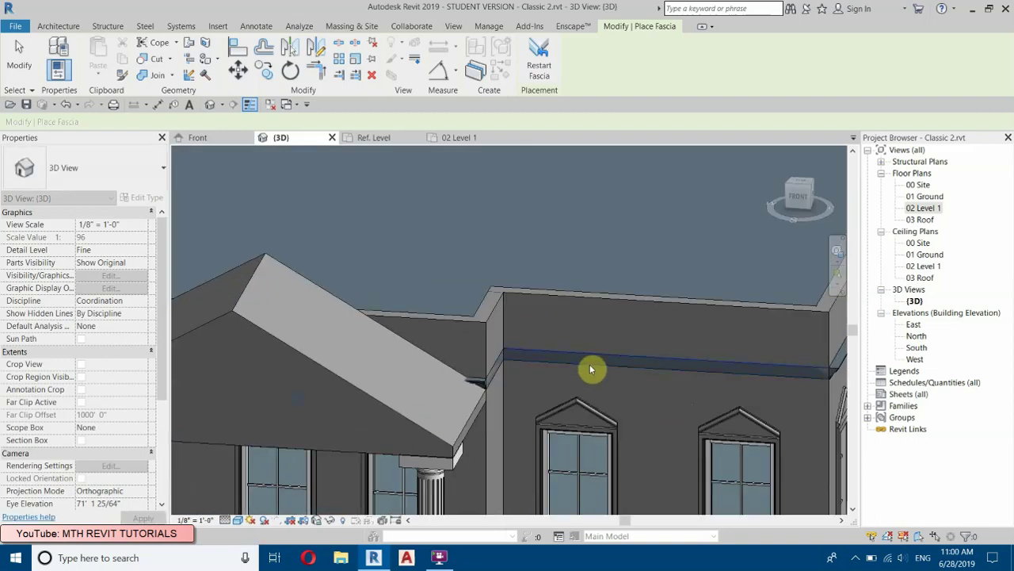
left_click(591, 370)
left_click(466, 379)
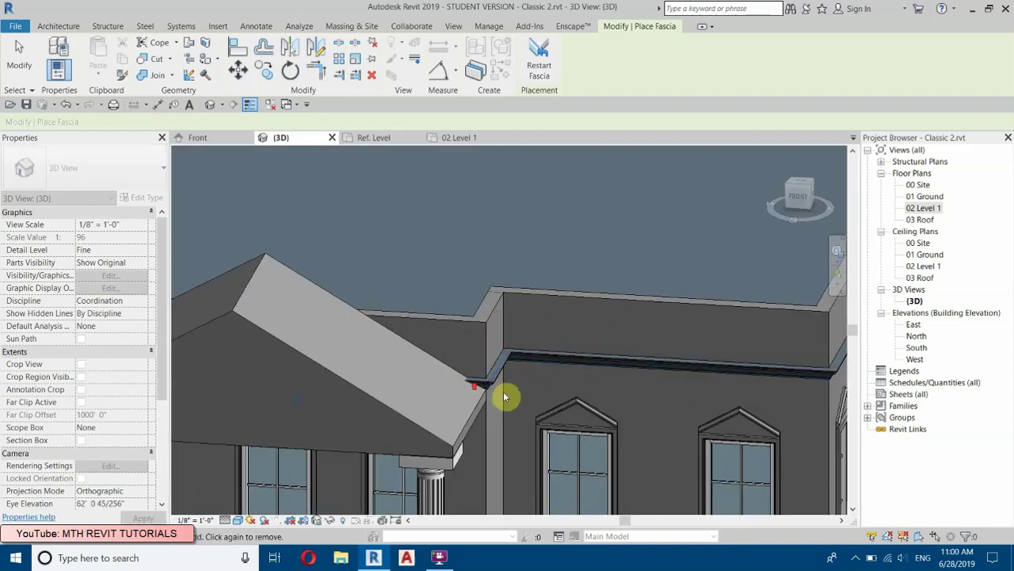
- End the fascia placement from the 02 Level 1 floor plan and close the inactive views
scroll(503, 393, "up", 3)
scroll(489, 364, "down", 4)
middle_click_drag(391, 369, 500, 366, "shift")
scroll(500, 366, "up", 2)
middle_click_drag(534, 303, 424, 398, "shift")
scroll(470, 153, "up", 2)
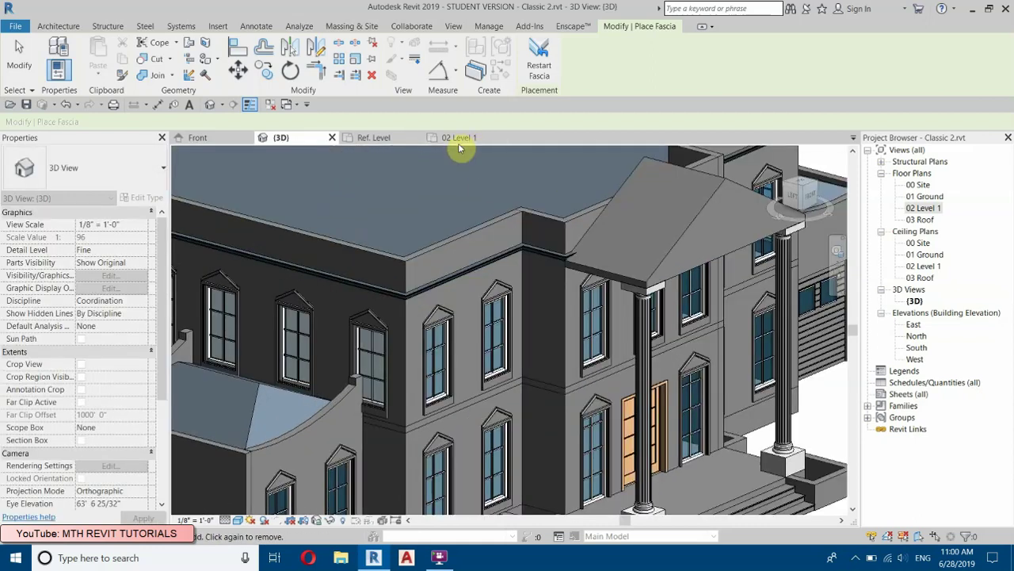
left_click(456, 139)
right_click(651, 290)
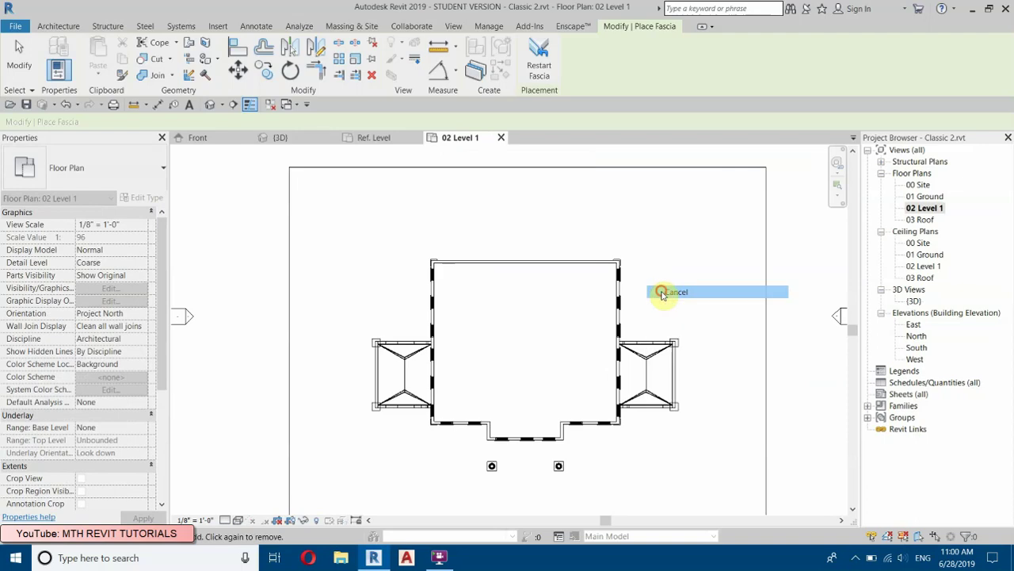
left_click(683, 295)
left_click(273, 103)
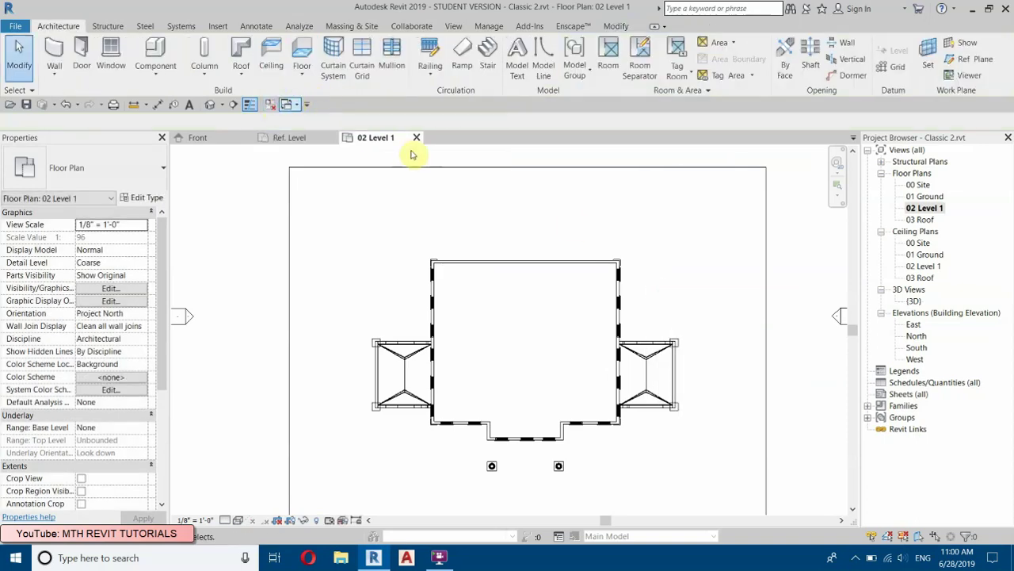
- Open the profile family's Ref. Level view and delete the existing molding profile lines
left_click(262, 136)
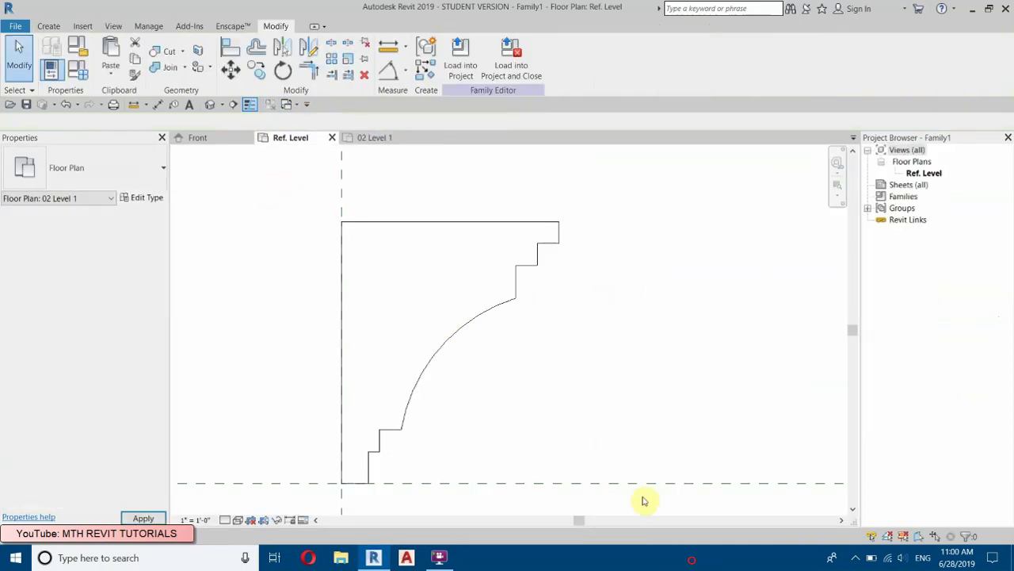
left_click_drag(621, 529, 315, 186)
left_click(364, 75)
- Draw a rectangle of about 3 3/4" by 3 3/4" from the reference planes' intersection and end line drawing
left_click(43, 26)
left_click(107, 46)
left_click(466, 45)
left_click(343, 481)
left_click(503, 339)
right_click(559, 277)
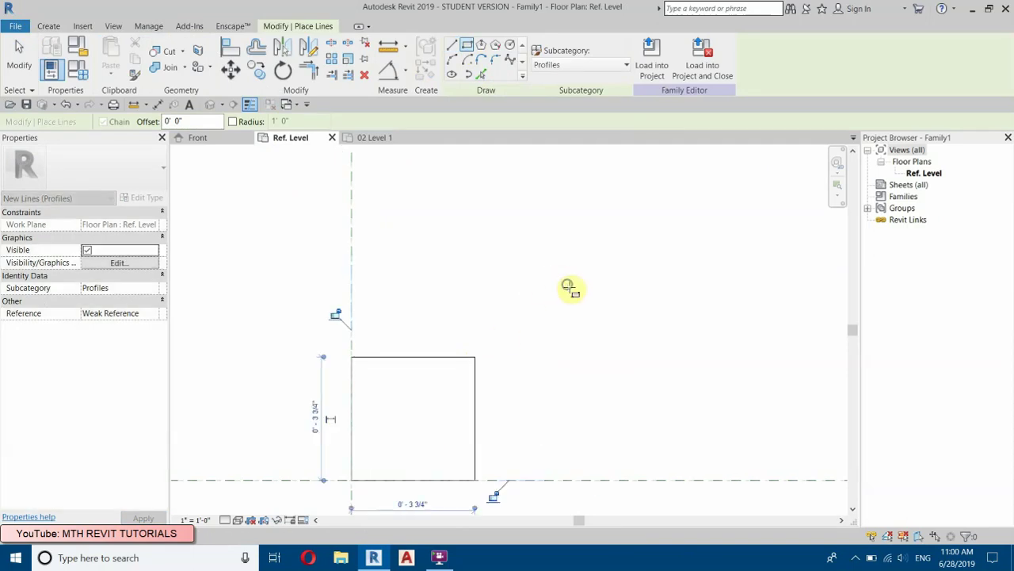
left_click(568, 295)
right_click(526, 280)
left_click(544, 298)
right_click(544, 296)
left_click(549, 302)
- Set the rectangle's width to 5" and its height to 6"
left_click(475, 403)
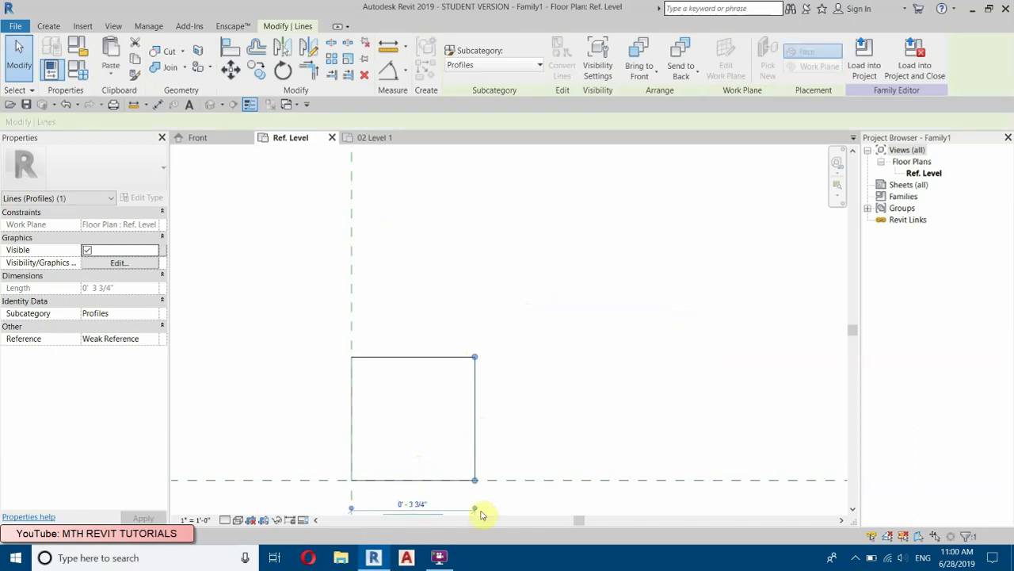
left_click(413, 503)
type("5\"")
key("Return")
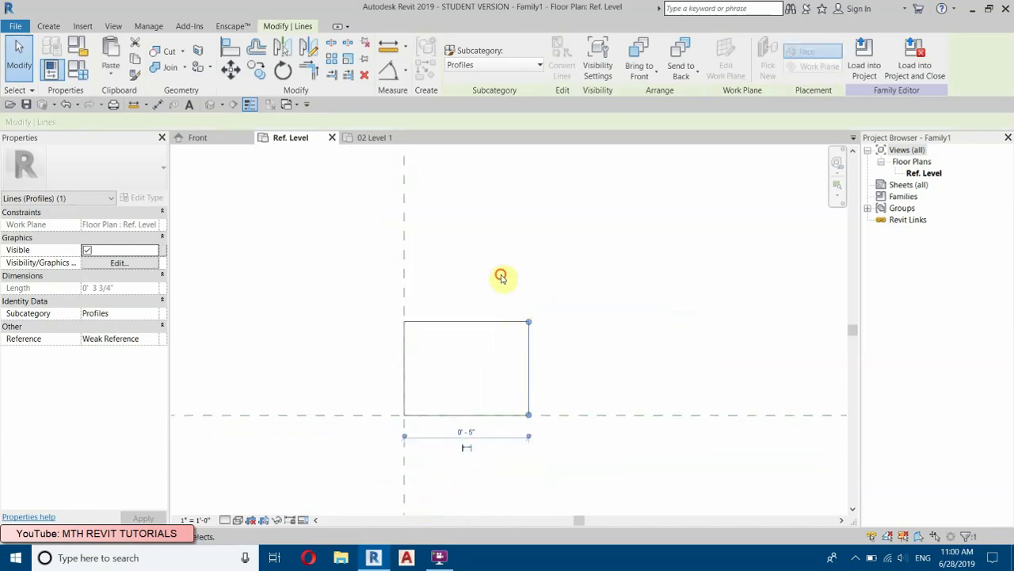
left_click(459, 375)
left_click(529, 367)
left_click(552, 367)
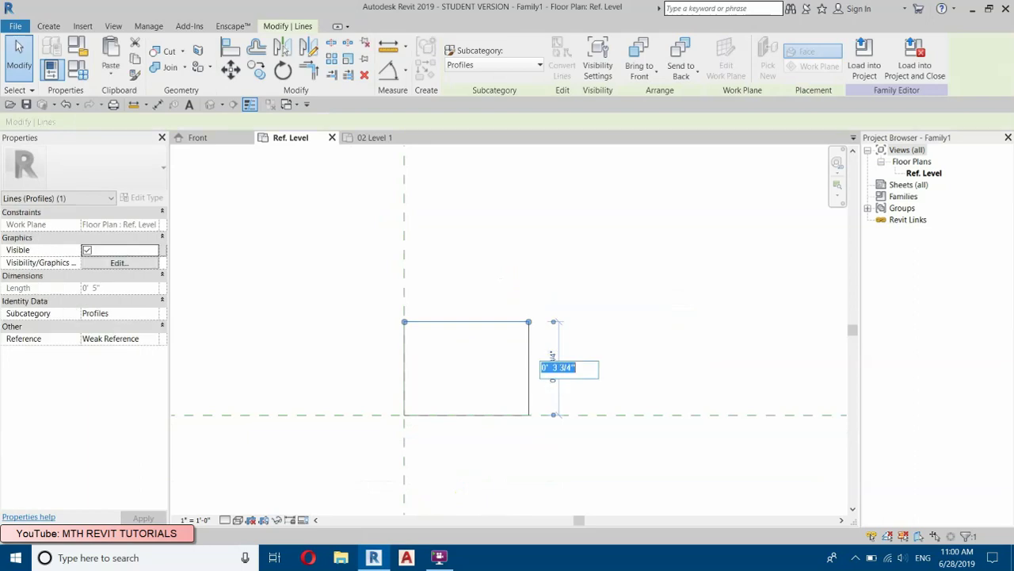
type("6\"")
key("Return")
left_click(629, 195)
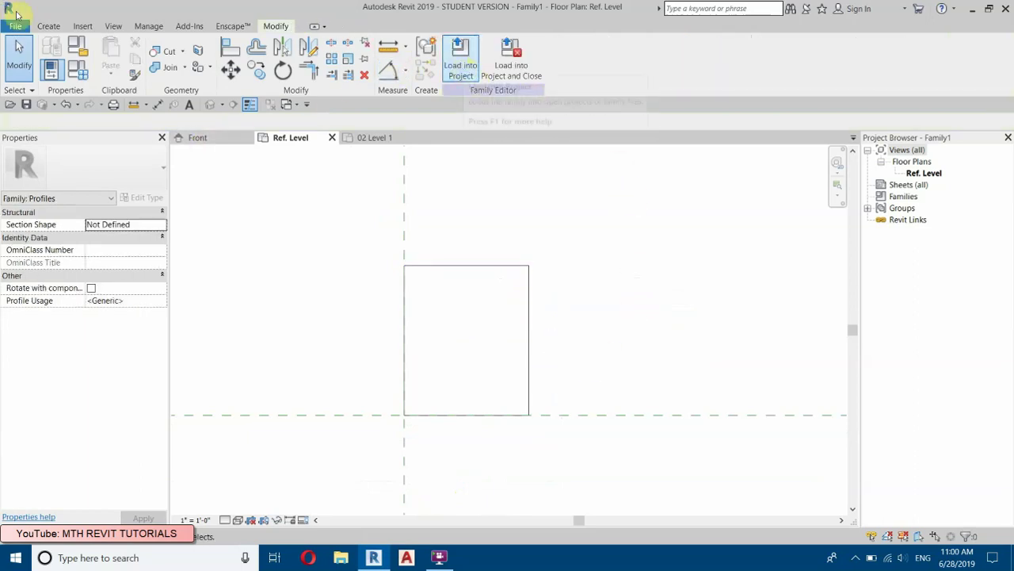
- Save the family as Profile 2 and load it into the Classic 2 project
mouse_move(39, 199)
left_click(166, 135)
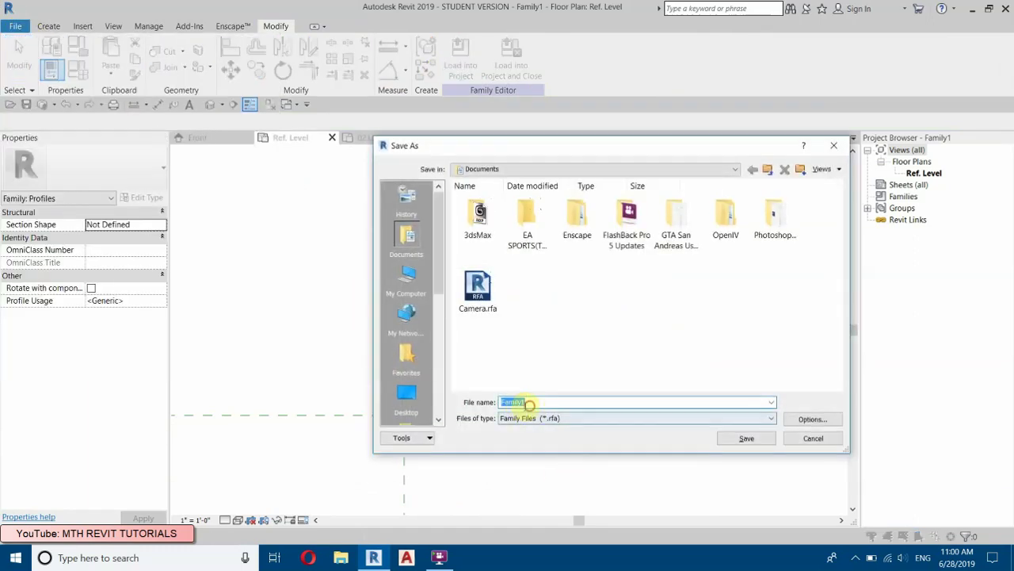
type("Profile 2")
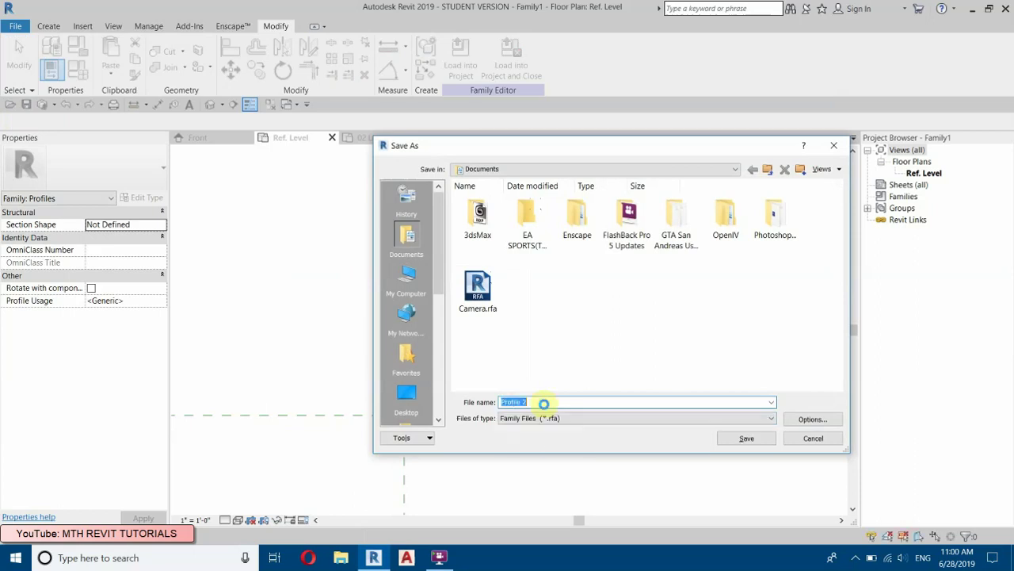
key("Return")
left_click(461, 57)
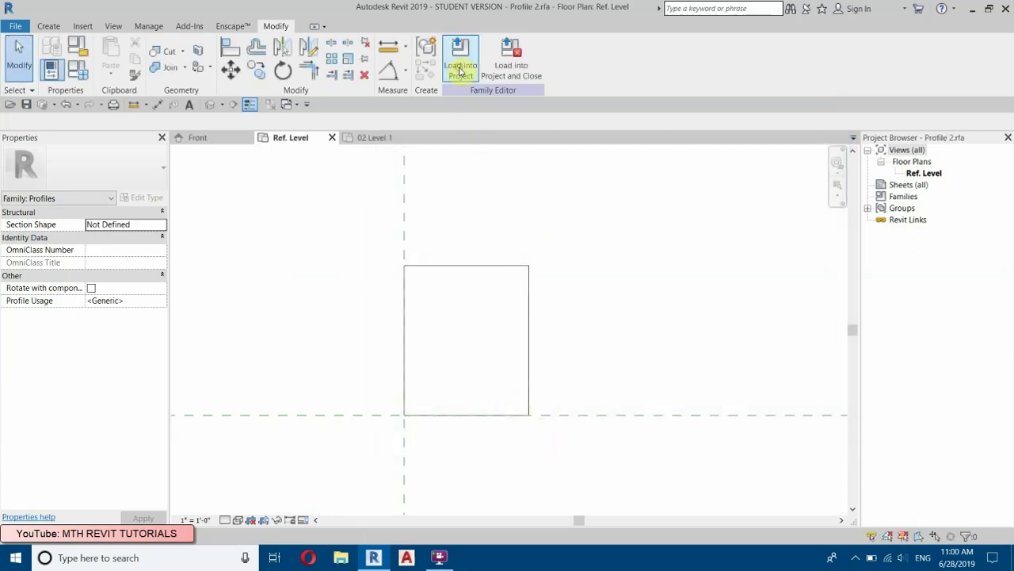
left_click(474, 377)
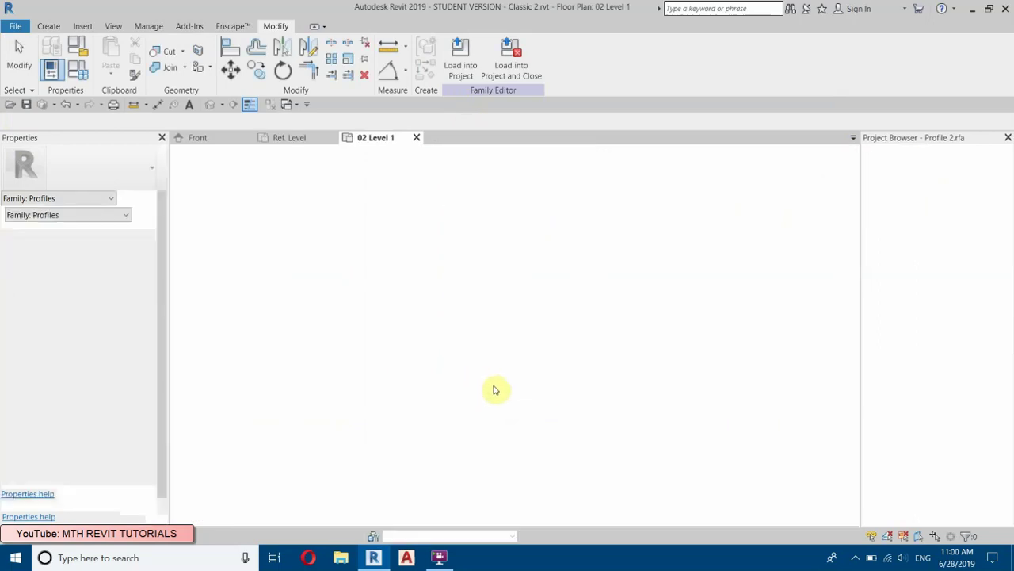
- Open the default 3D view and delete the main building's floor slab at Level 1
left_click(211, 105)
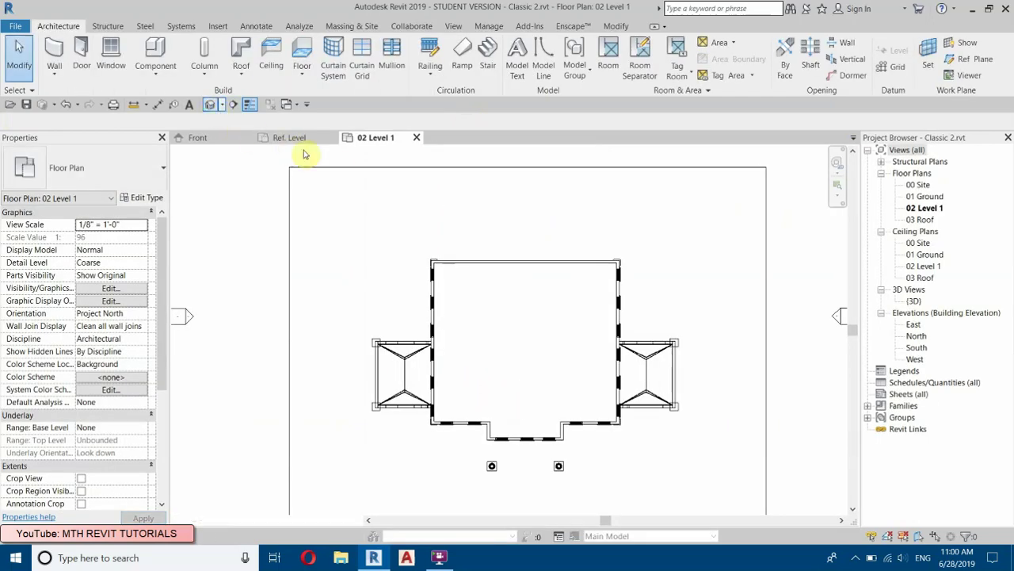
scroll(600, 388, "up", 5)
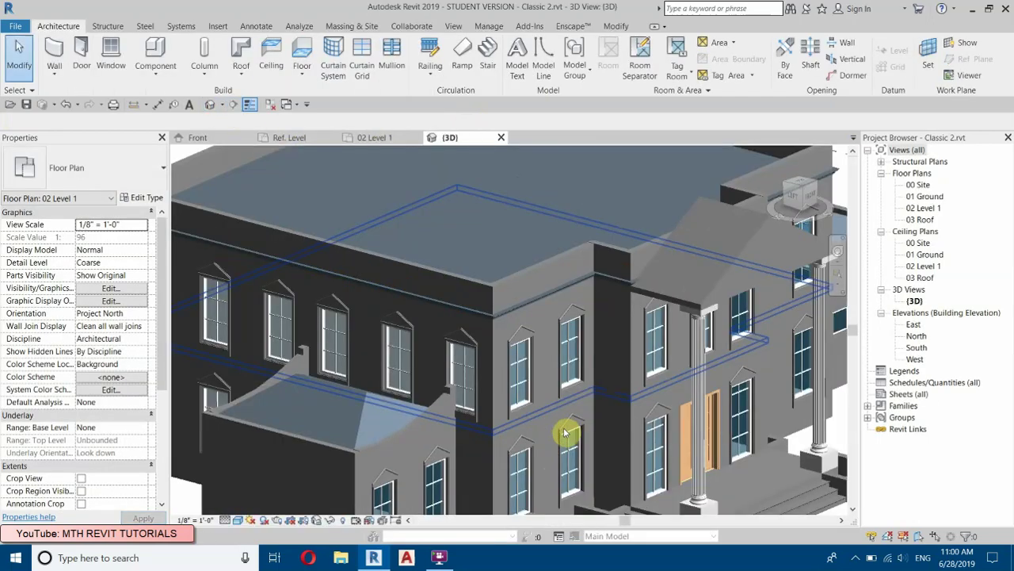
left_click(479, 430)
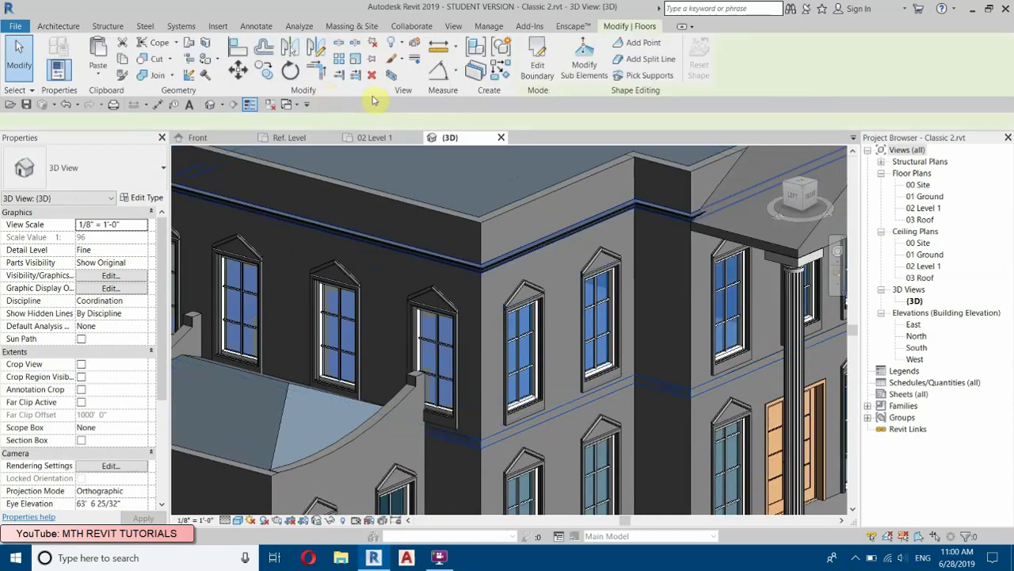
left_click(372, 77)
- Copy the main flat roof together with its molding fascia and paste both aligned to level 02 Level 1
middle_click_drag(491, 198, 574, 287)
scroll(574, 287, "down", 1)
scroll(235, 179, "down", 2)
scroll(579, 378, "up", 3)
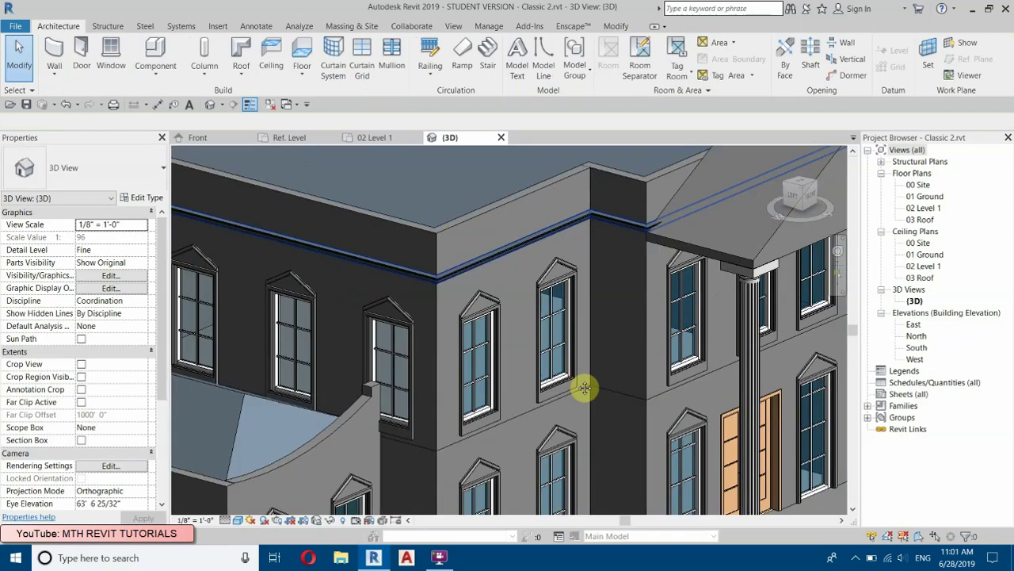
scroll(579, 378, "down", 3)
scroll(430, 236, "up", 3)
middle_click_drag(491, 254, 386, 248, "shift")
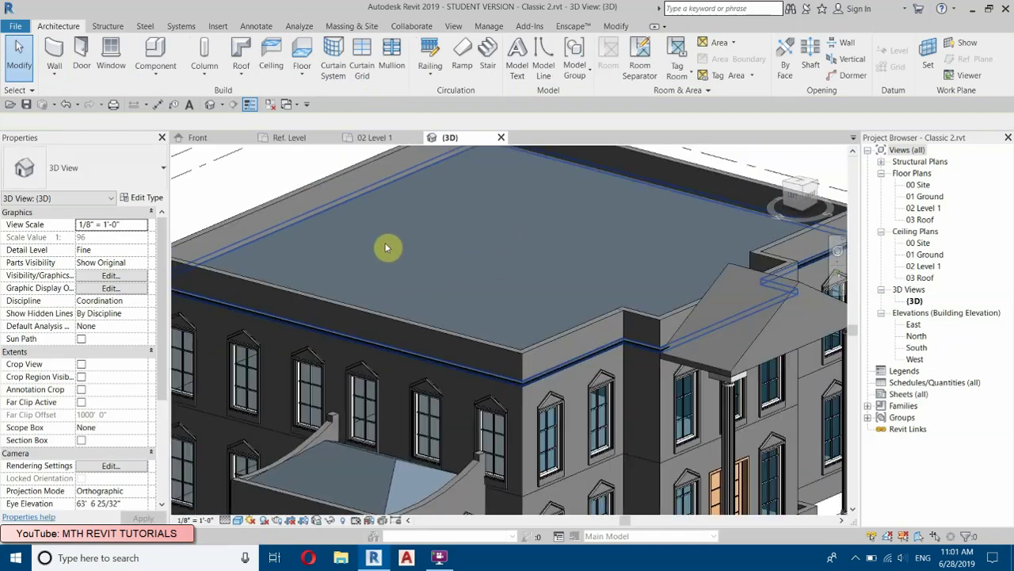
left_click(426, 244)
scroll(582, 361, "up", 2)
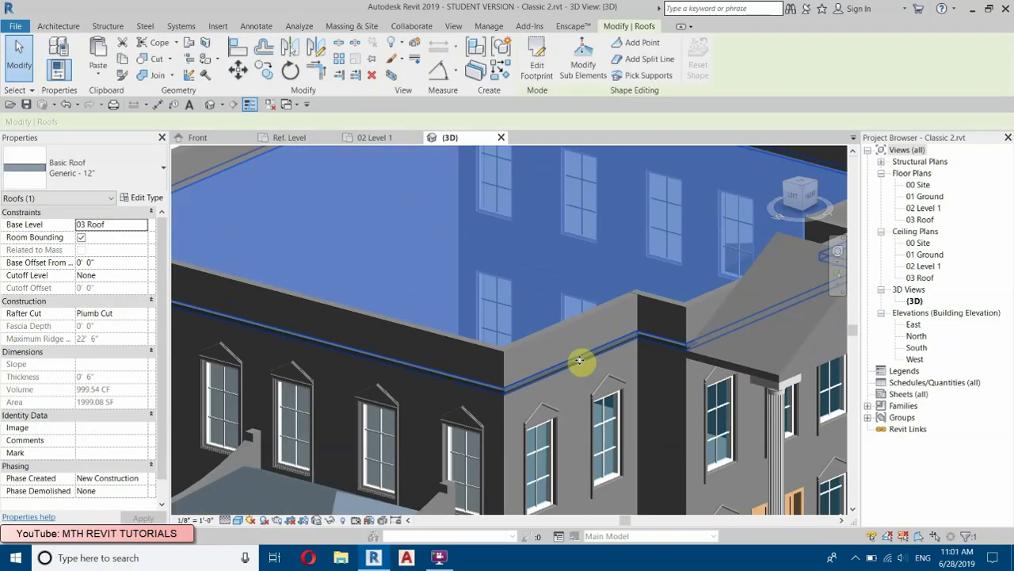
scroll(547, 372, "up", 2)
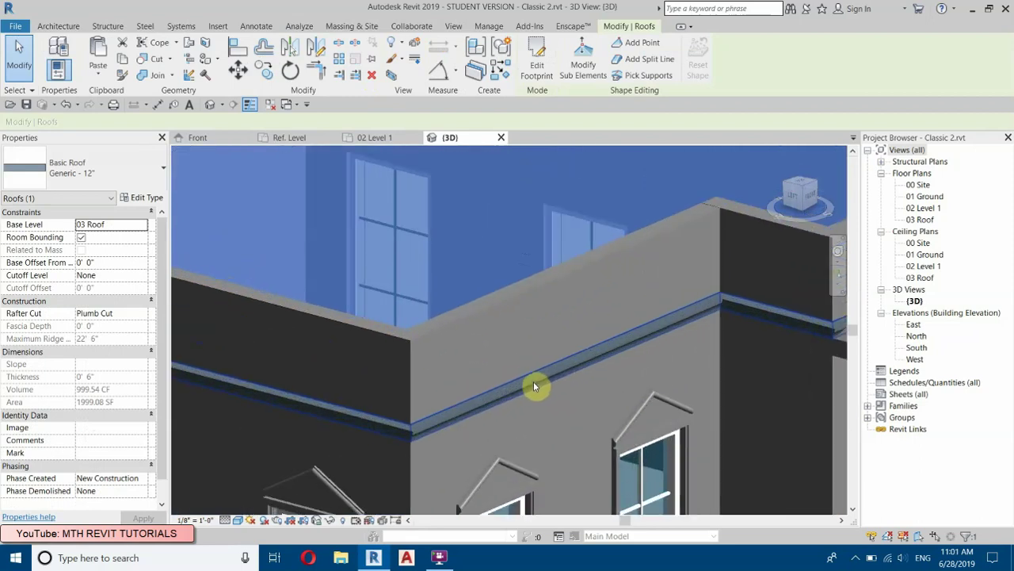
left_click(515, 391, "ctrl")
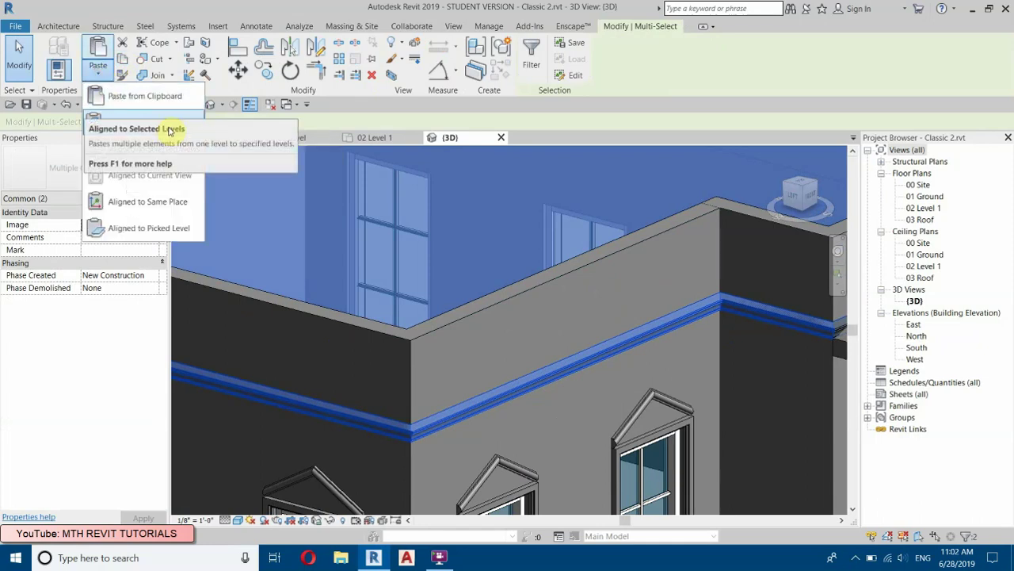
left_click(147, 124)
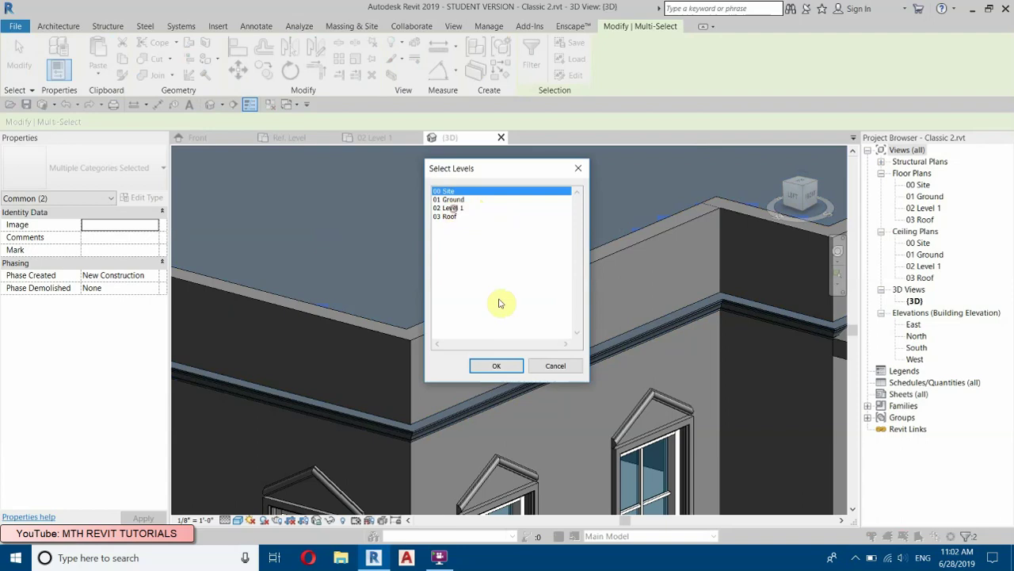
left_click(453, 208)
scroll(482, 425, "down", 5)
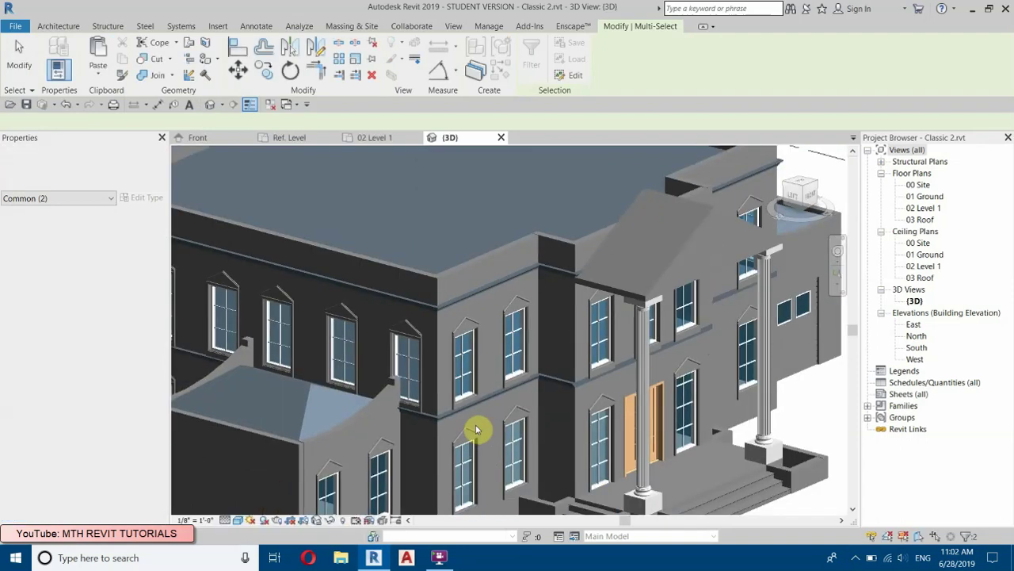
- Duplicate the fascia type of the pasted Level 1 molding under the name Profile 2
scroll(416, 420, "up", 6)
scroll(389, 414, "up", 2)
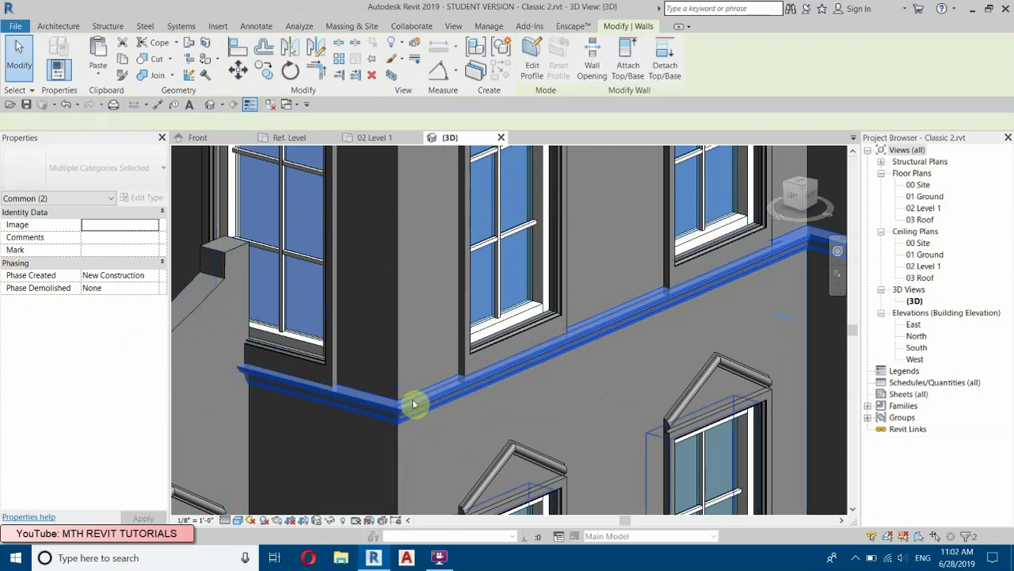
left_click(413, 405)
left_click(394, 402)
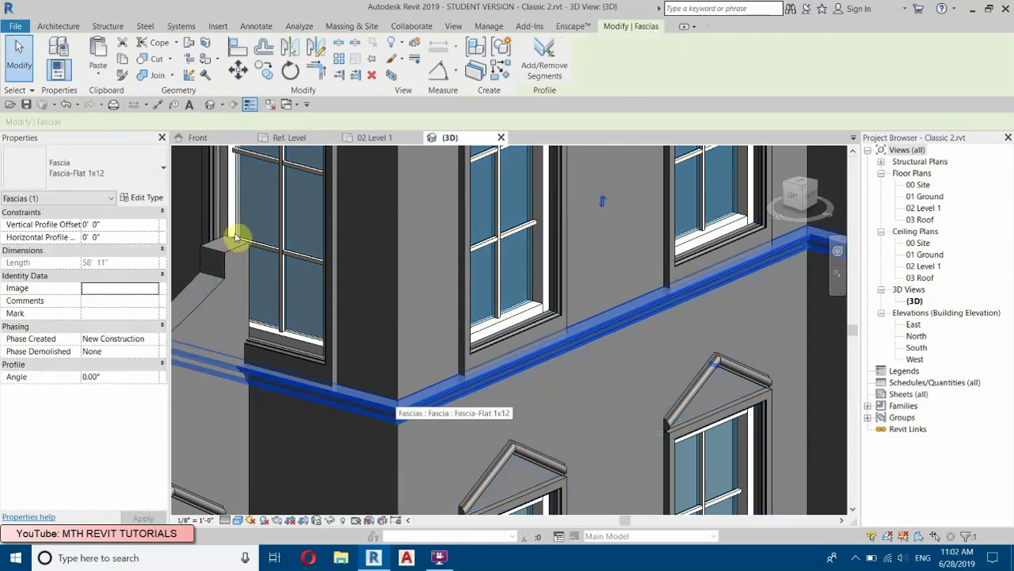
left_click(147, 197)
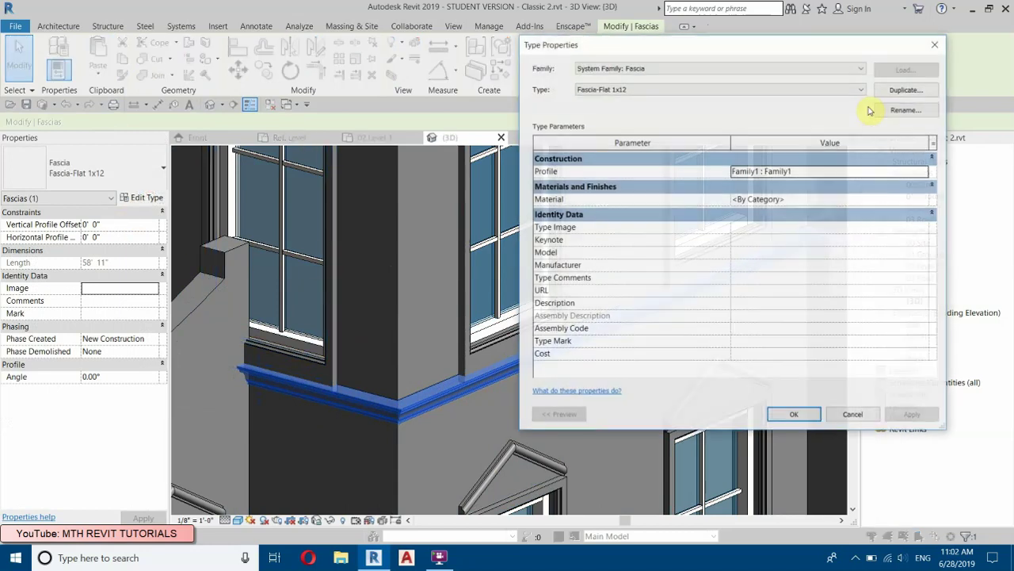
left_click(903, 89)
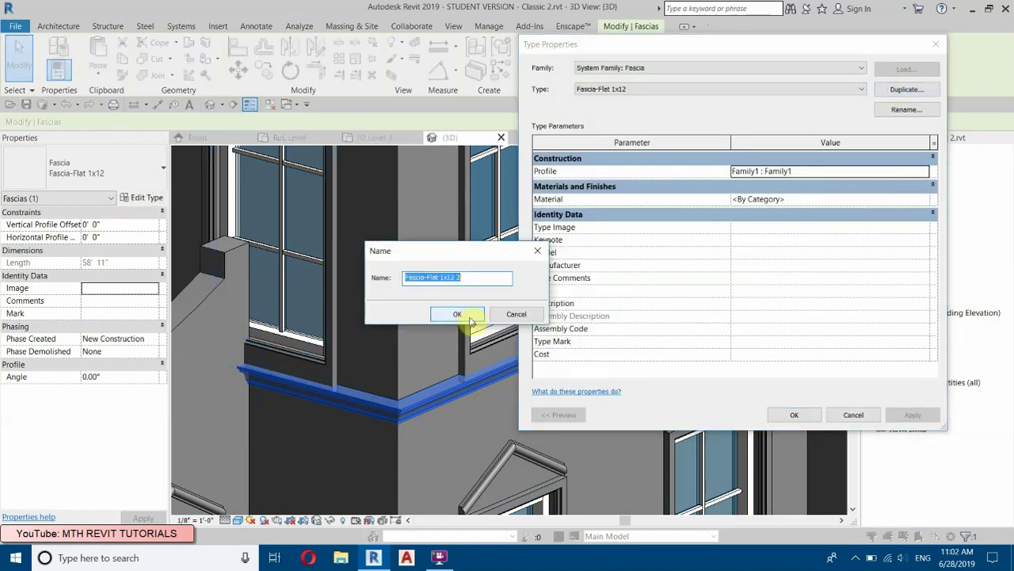
type("Profile 2")
key("Return")
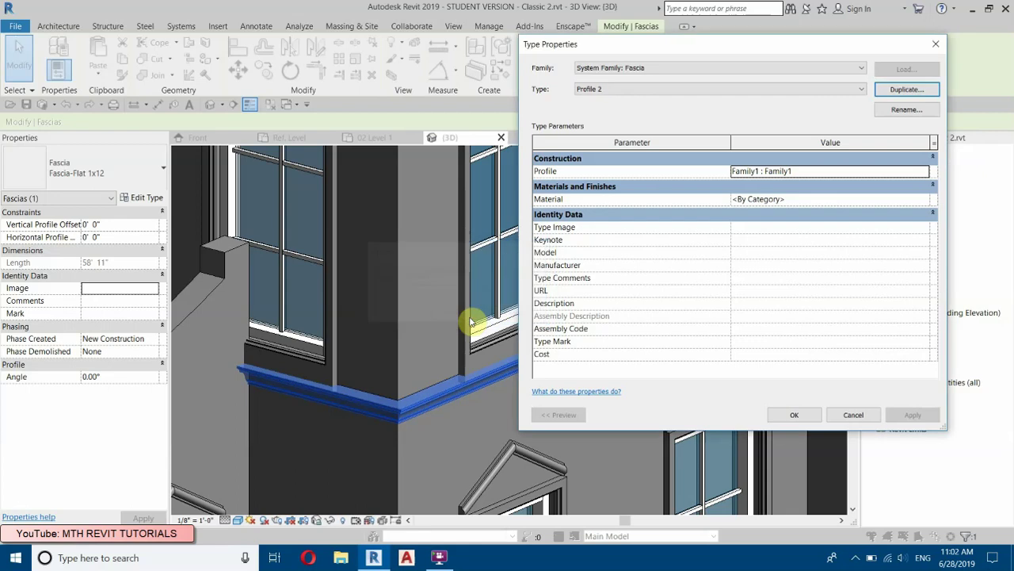
- Assign the profile "Profile 2 : Profile 2" to the new fascia type, apply it and deselect
left_click(924, 172)
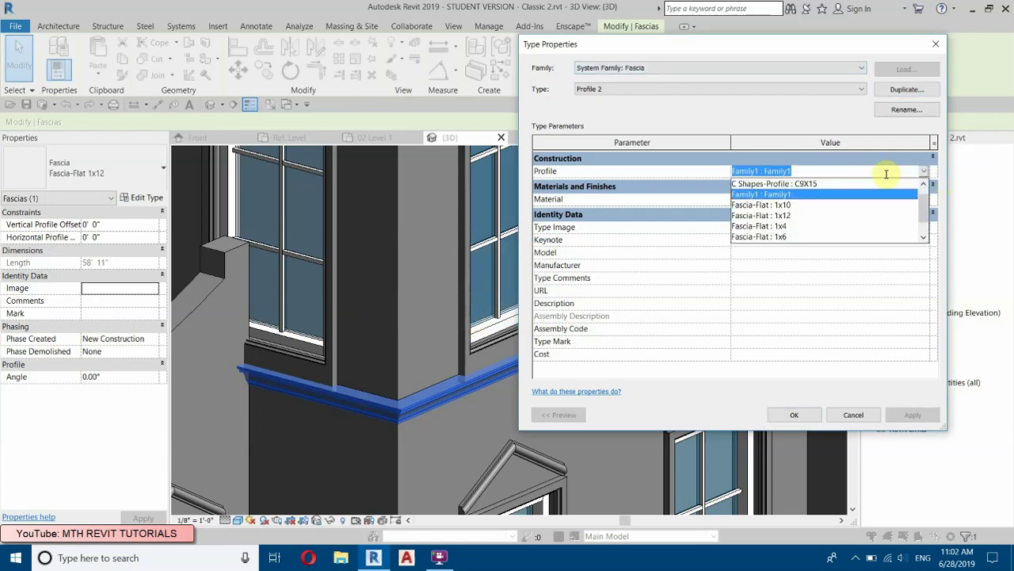
scroll(805, 234, "down", 1)
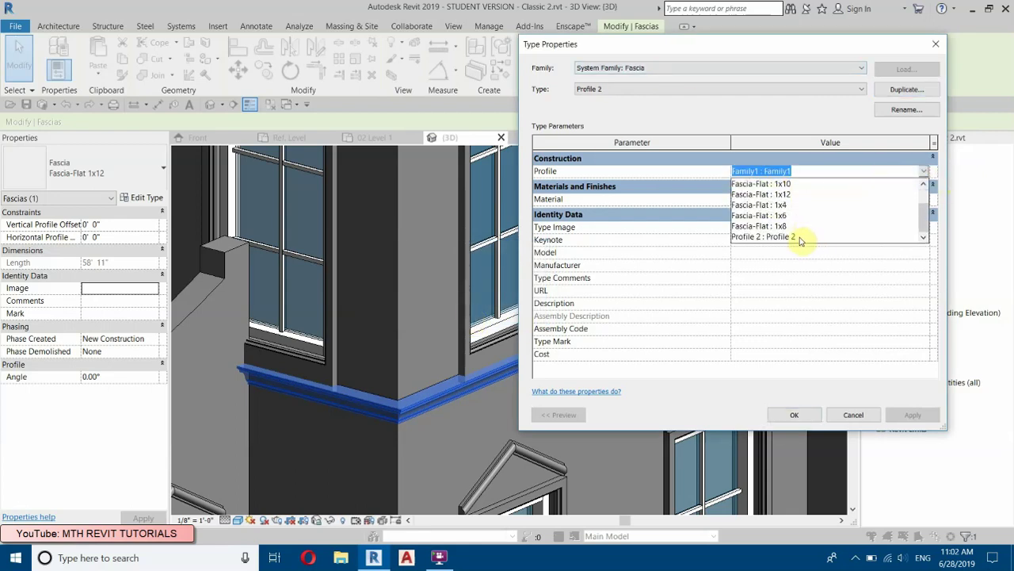
left_click(790, 237)
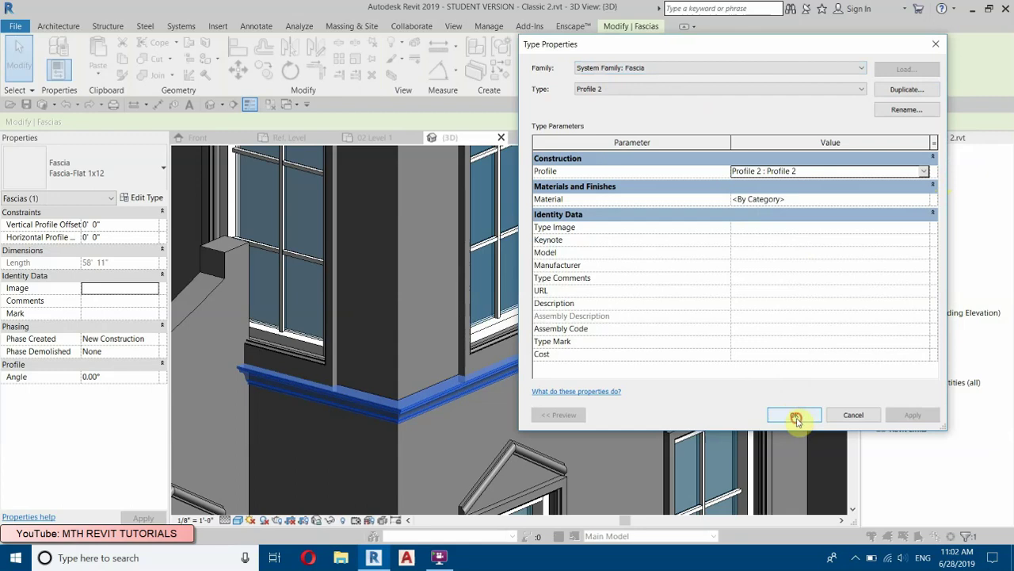
left_click(796, 419)
left_click(421, 363)
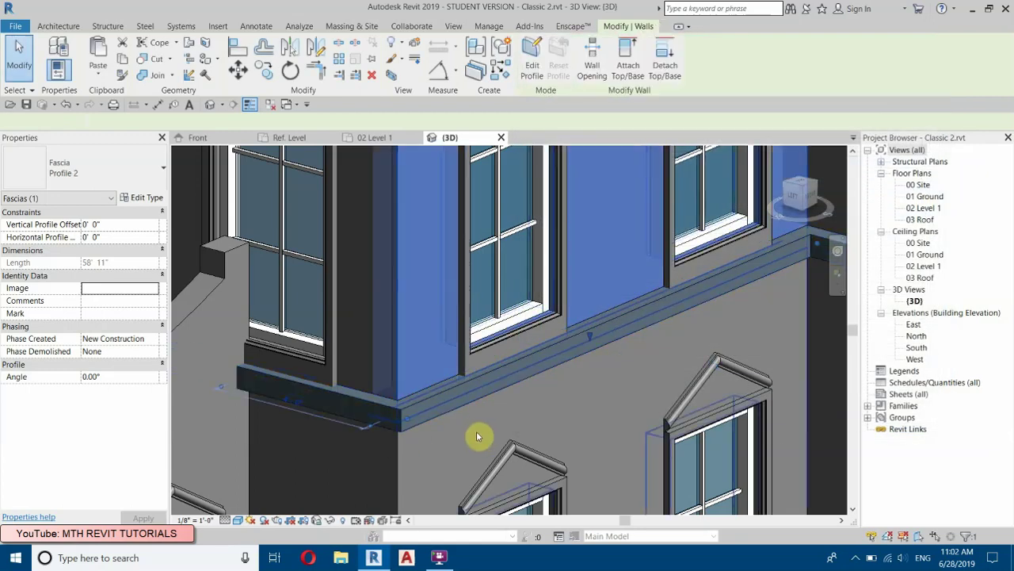
key("Escape")
scroll(377, 446, "down", 2)
mouse_move(377, 449)
middle_mouse_down("shift")
mouse_move(362, 462)
mouse_move(385, 452)
middle_mouse_up("shift")
scroll(457, 235, "up", 3)
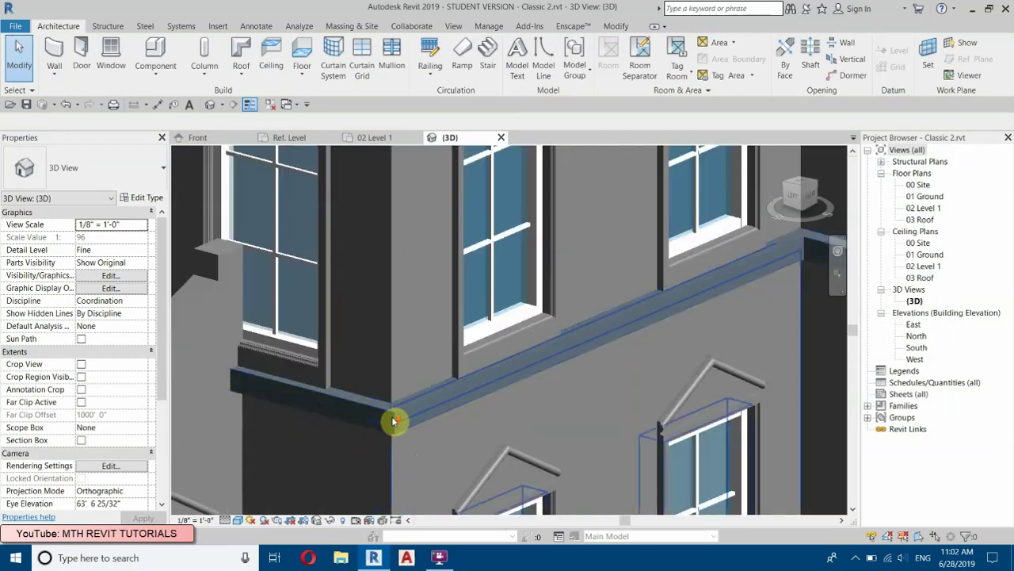
- Return to the profile family's Ref. Level view and set the rectangle's height to 4"
left_click(288, 137)
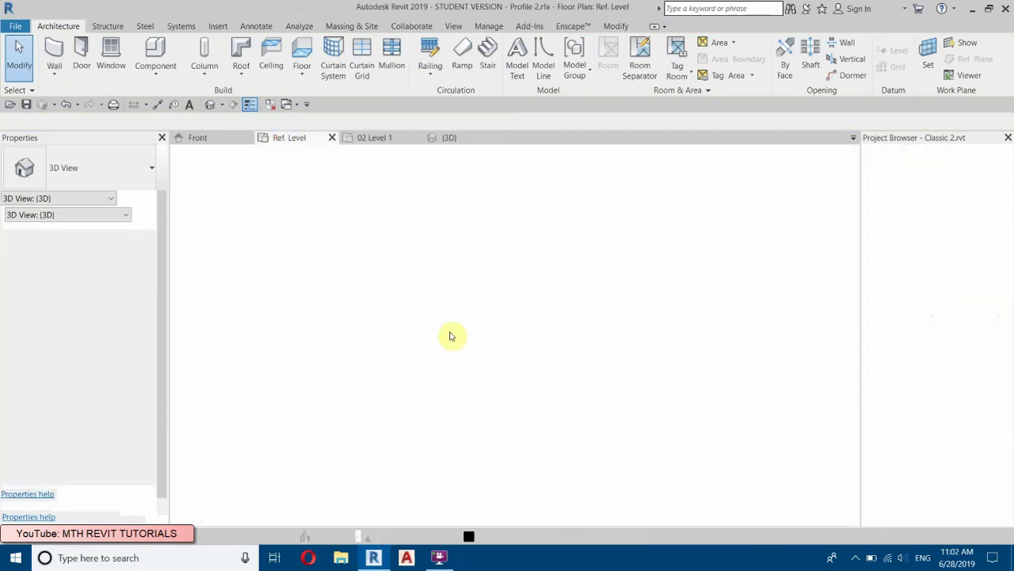
key("Tab")
left_click(447, 243)
left_click(500, 290)
left_click(476, 242)
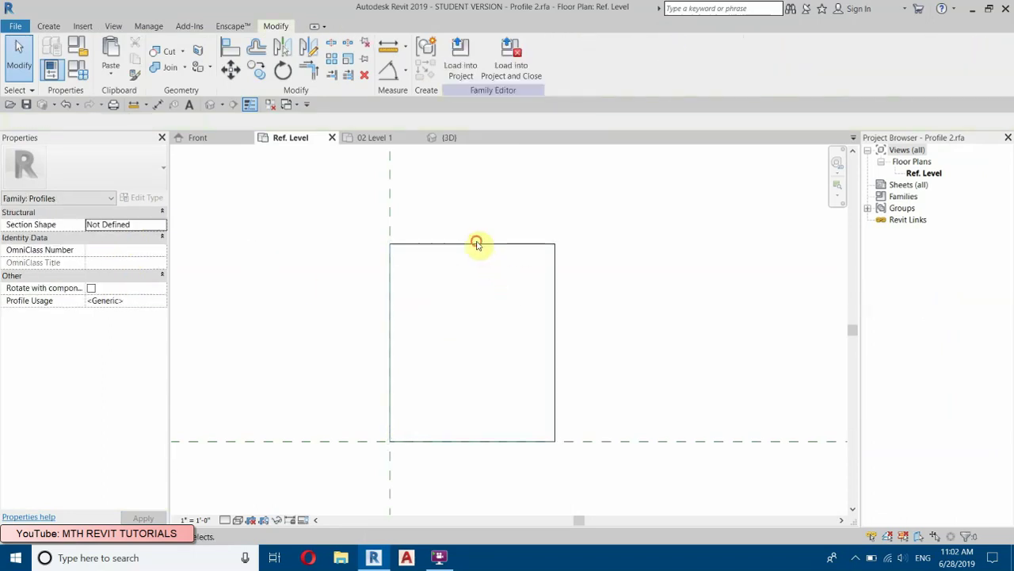
left_click(582, 331)
left_click(579, 340)
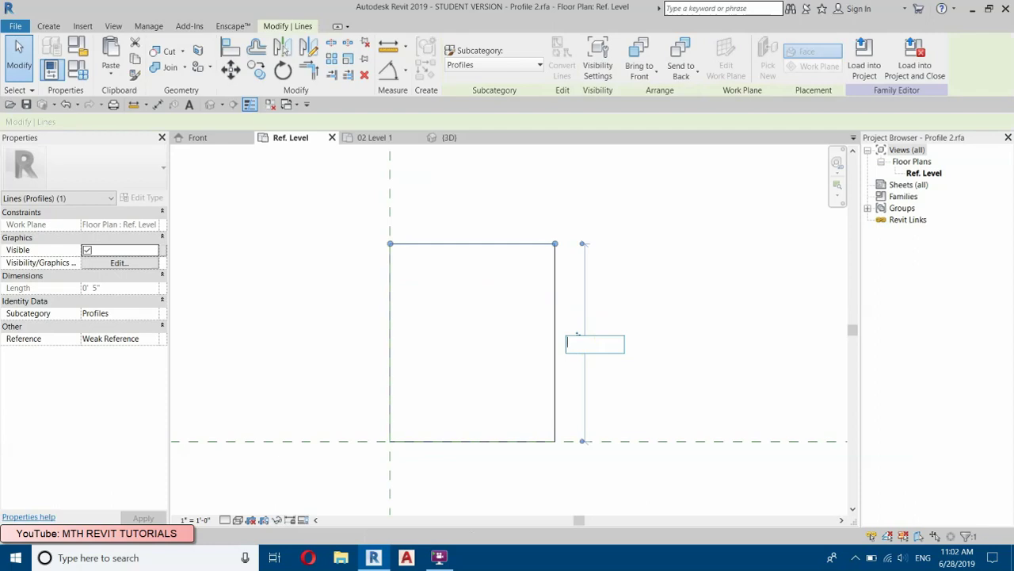
key("Return")
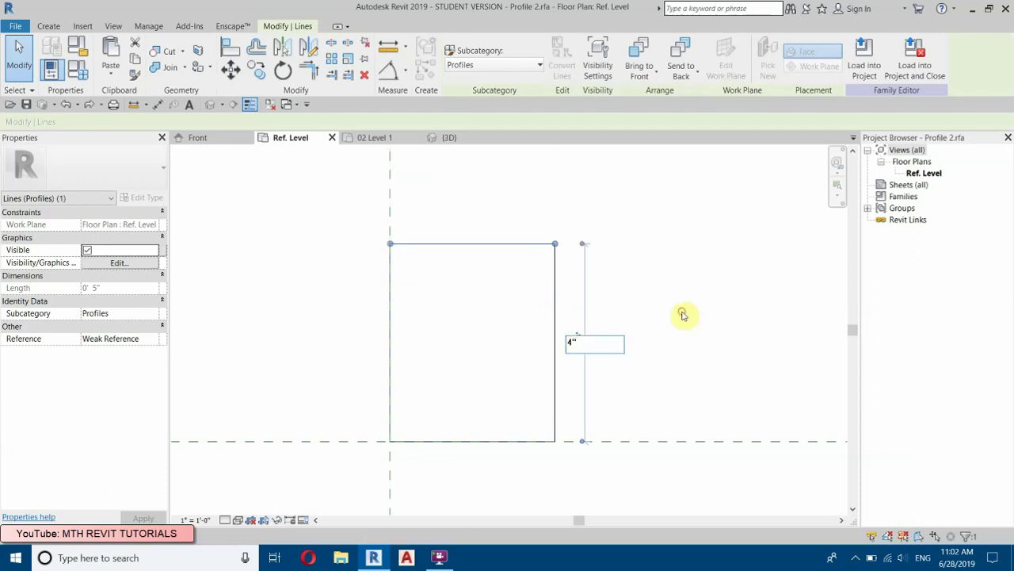
key("Return")
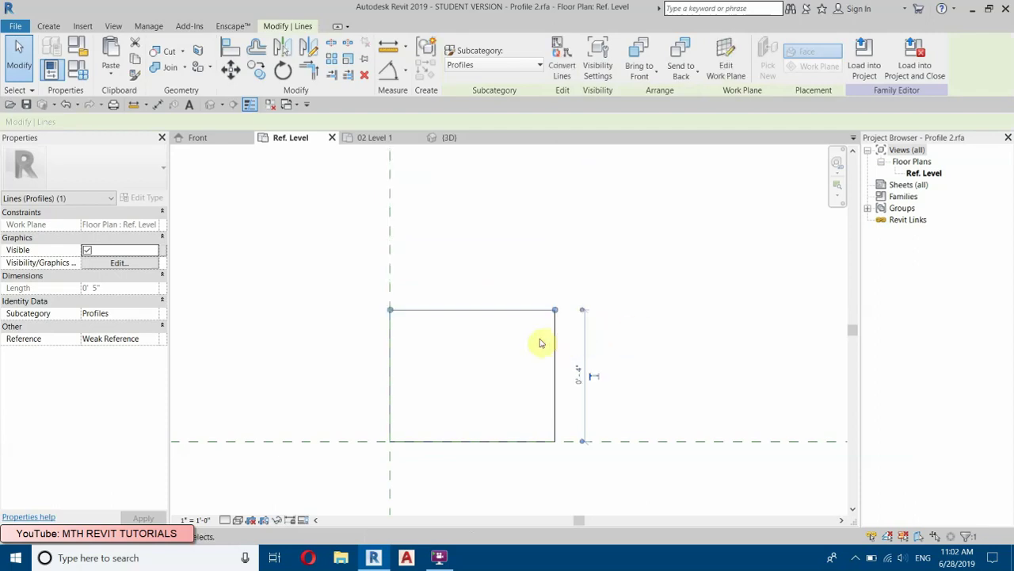
- Set the rectangle's width to 4", undoing any accidental deletion, and deselect it
key("Delete")
key("ctrl+z")
left_click(474, 467)
type("4\"")
key("Return")
key("Delete")
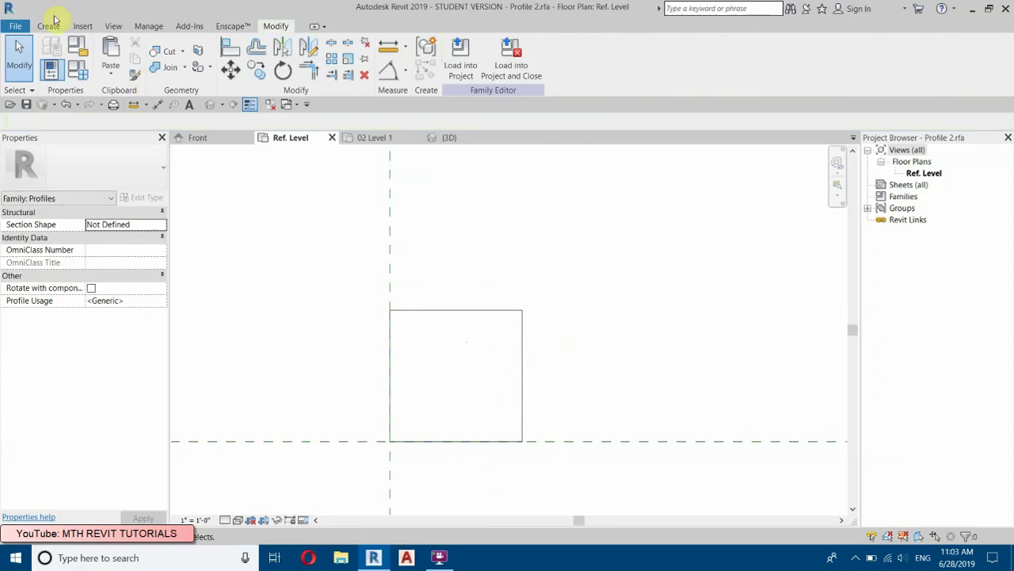
- Draw the lines of two small rectangular notches, one above the other, cut inward from the profile's right edge
left_click(48, 27)
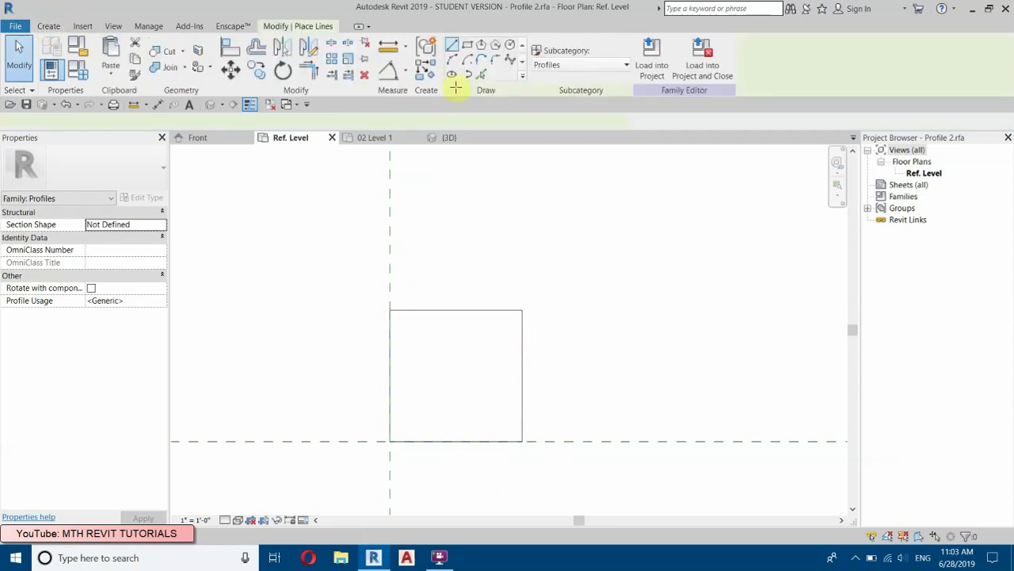
left_click(520, 331)
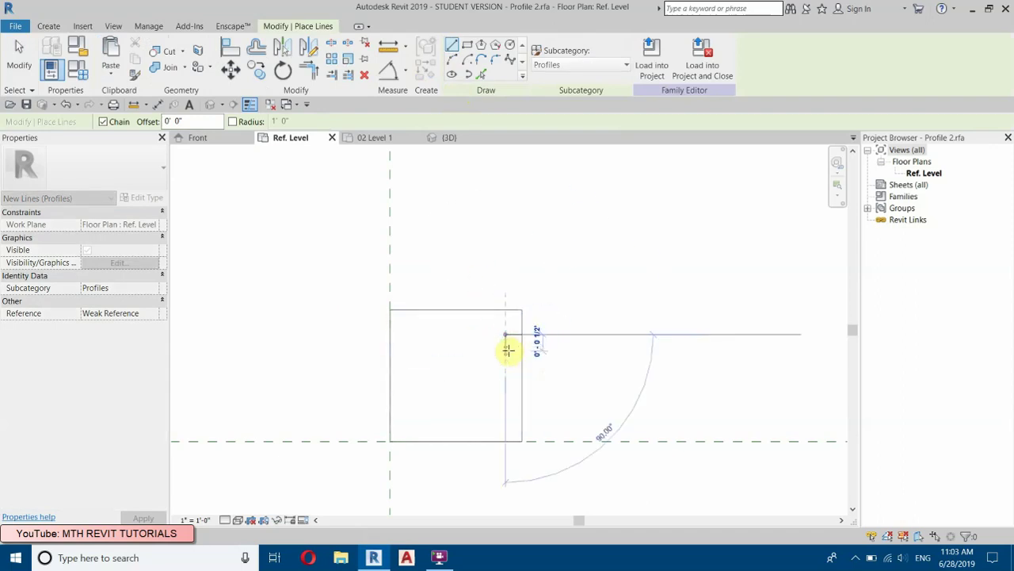
left_click(505, 361)
left_click(520, 358)
left_click(524, 384)
left_click(506, 383)
left_click(506, 409)
left_click(522, 409)
key("Escape")
- Split the profile's right edge within the two notches and end the Split Element command
scroll(535, 344, "up", 3)
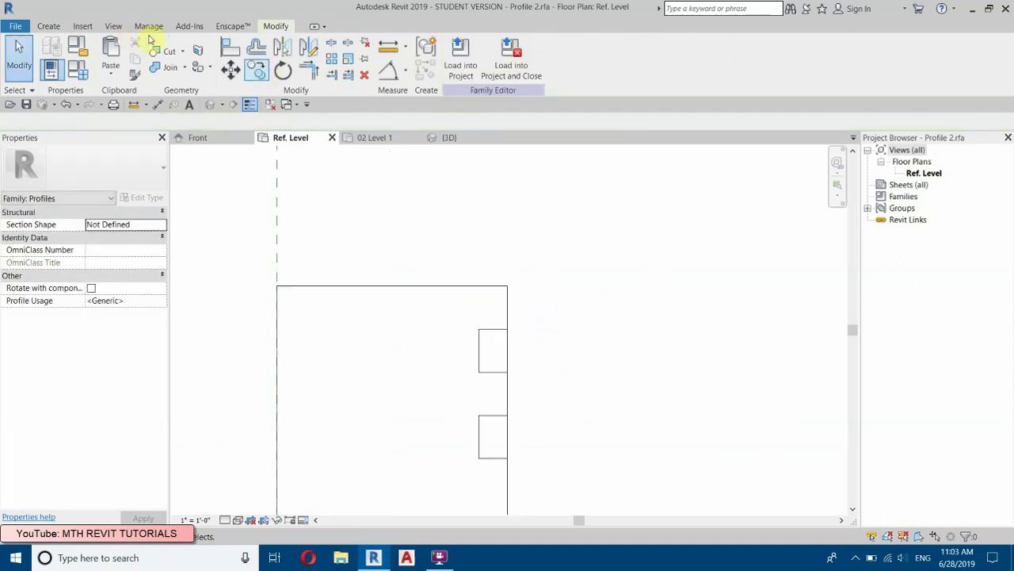
left_click(49, 26)
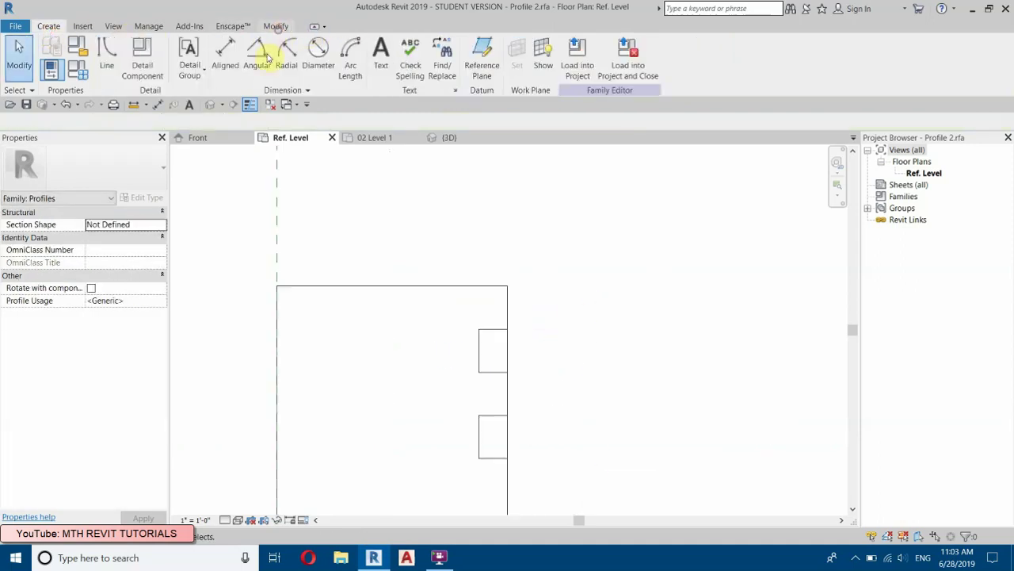
key("s")
key("l")
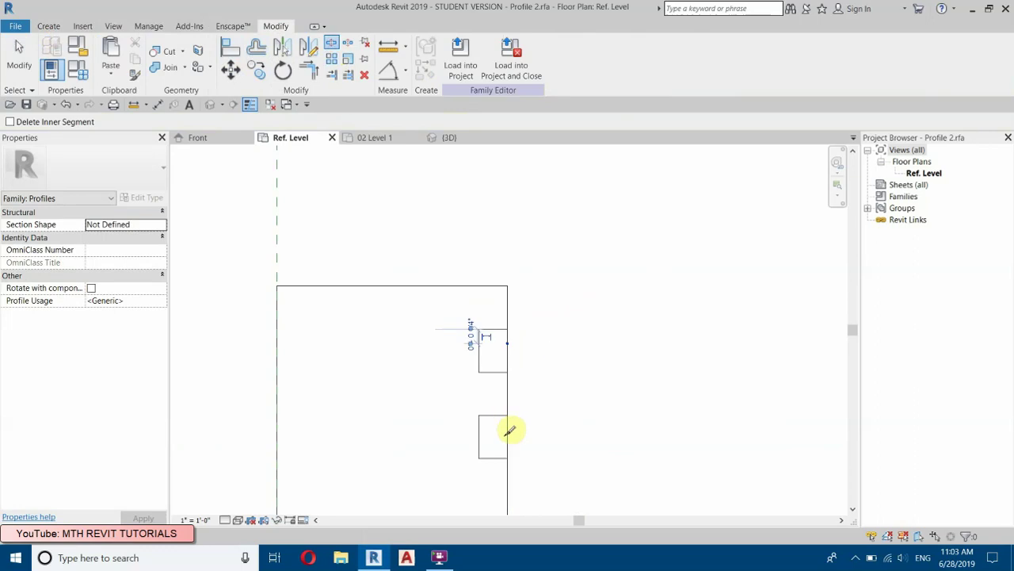
right_click(590, 248)
left_click(618, 259)
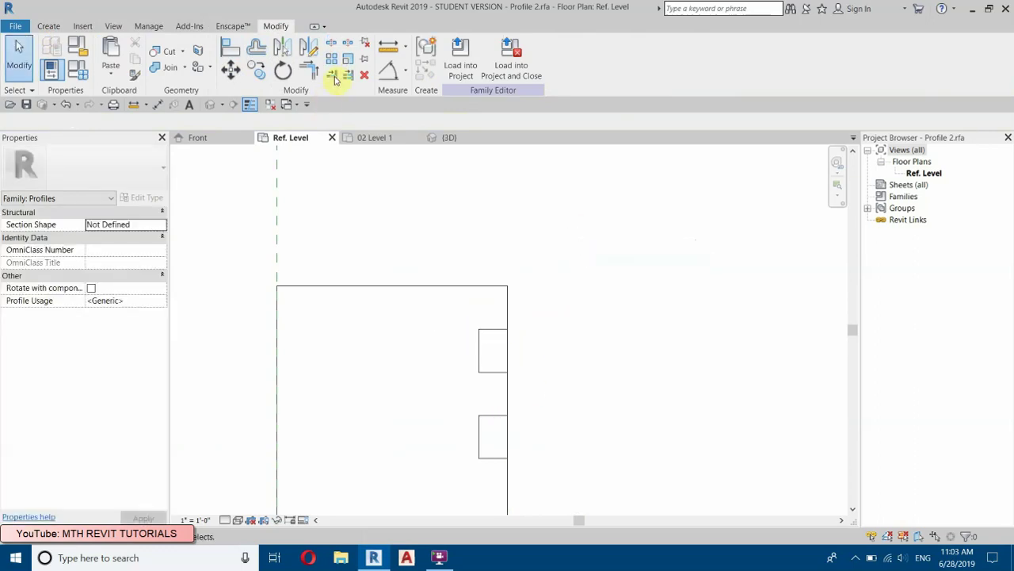
- Trim the right edge segments to the notch corners so both notches open outward, and end the trimming
left_click(313, 77)
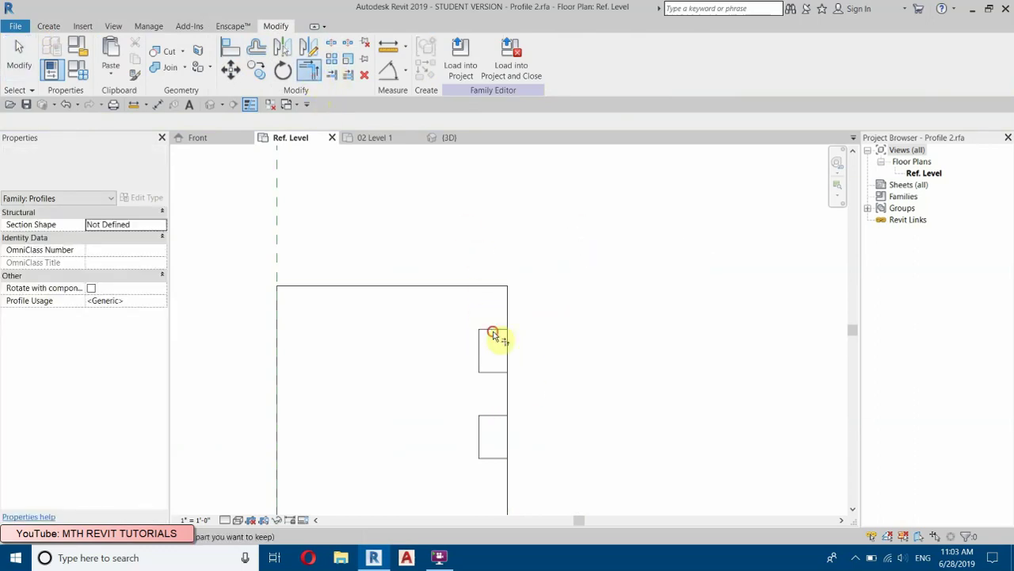
left_click(507, 382)
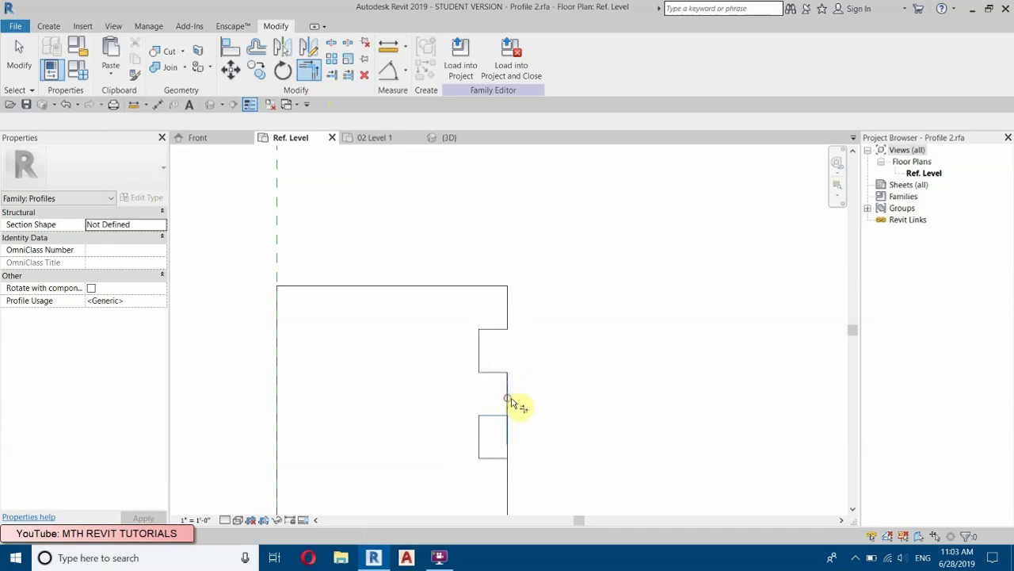
left_click(505, 469)
right_click(588, 218)
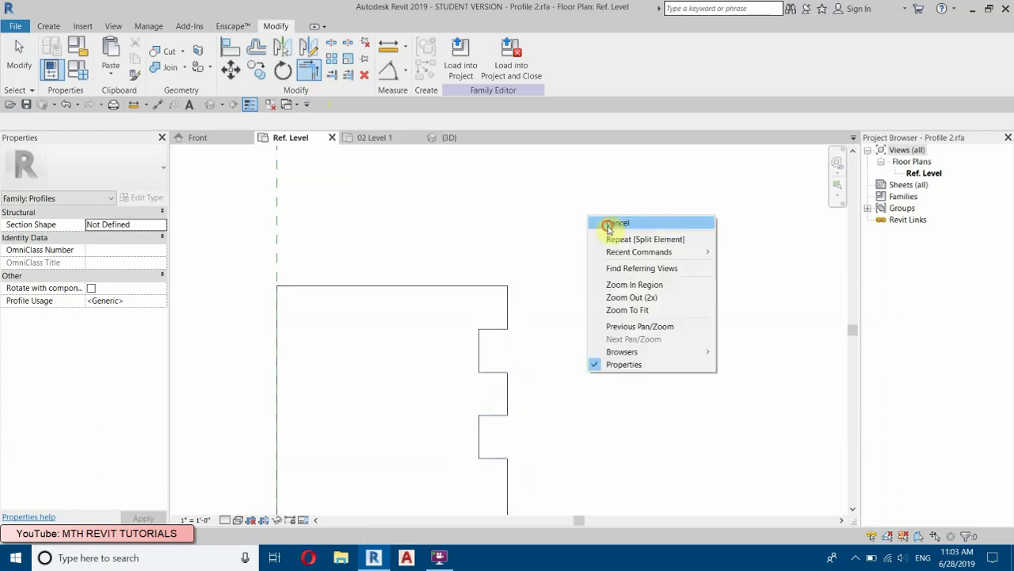
- End the trimming, load the edited Profile 2 family into the Classic 2 project, and open the default 3D view
left_click(618, 231)
left_click(532, 232)
left_click(459, 64)
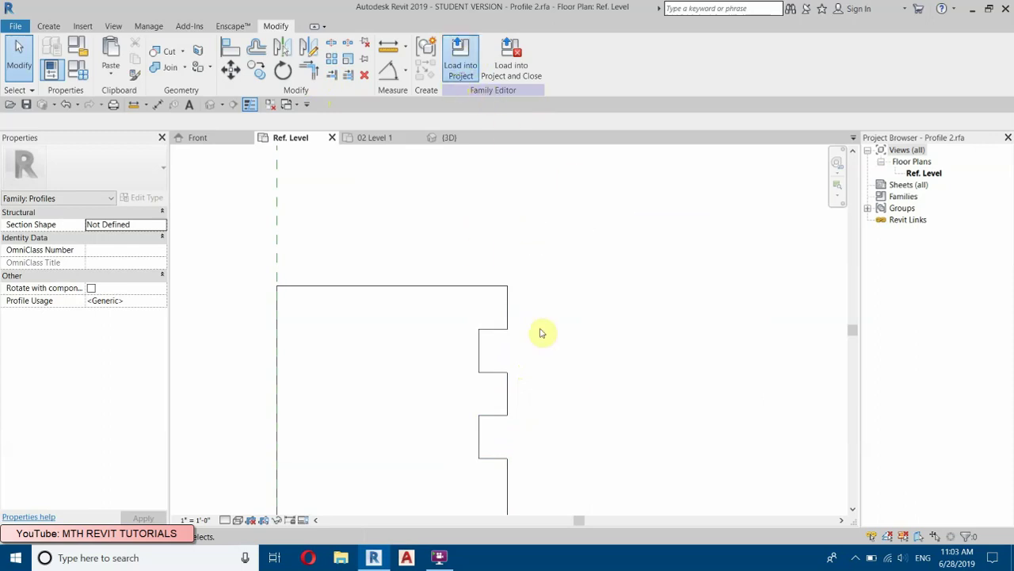
left_click(475, 377)
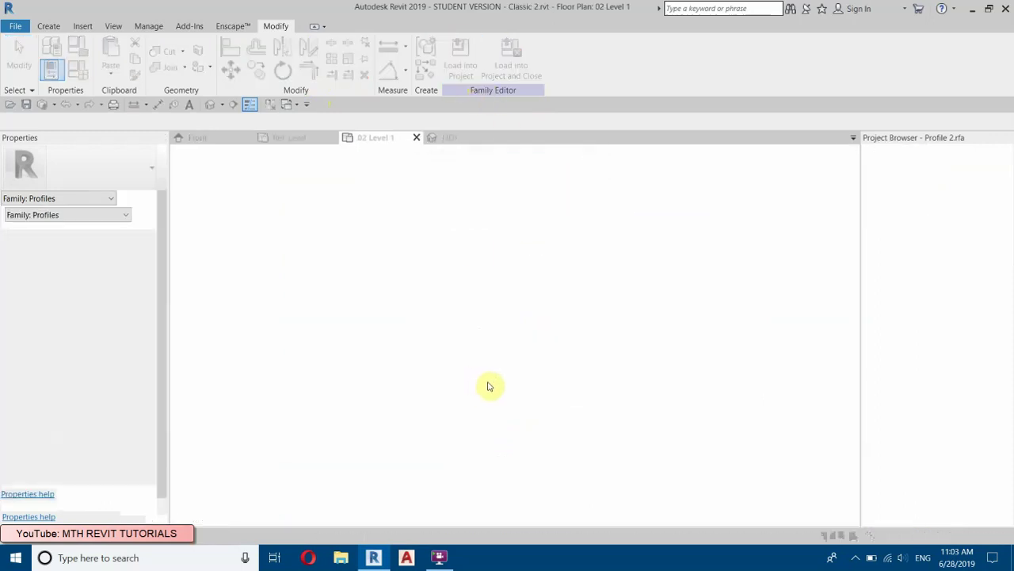
left_click(428, 267)
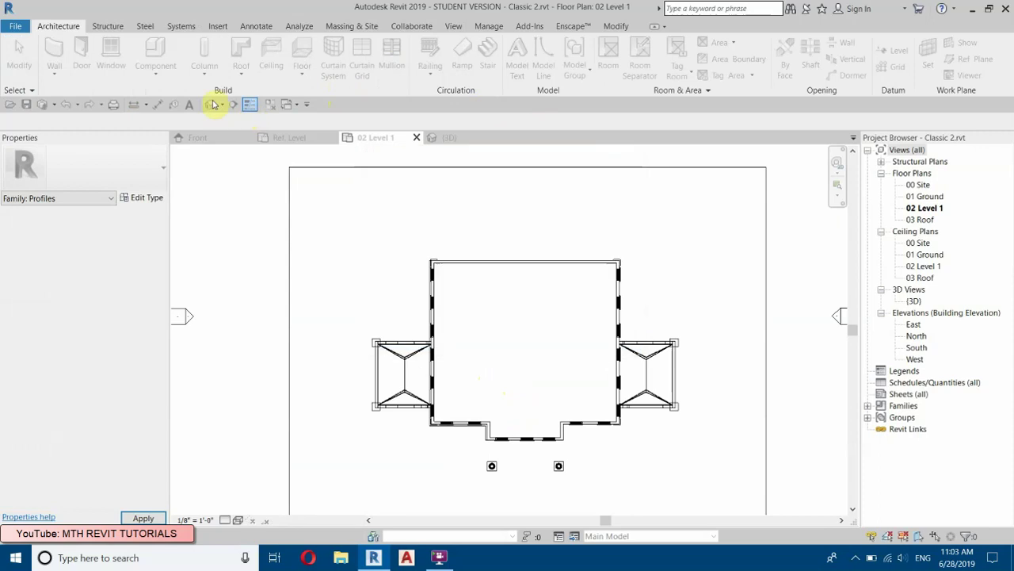
left_click(210, 105)
- Examine the notched fascia along the Level 1 edge around the building's front corners and behind the columns
scroll(403, 416, "up", 3)
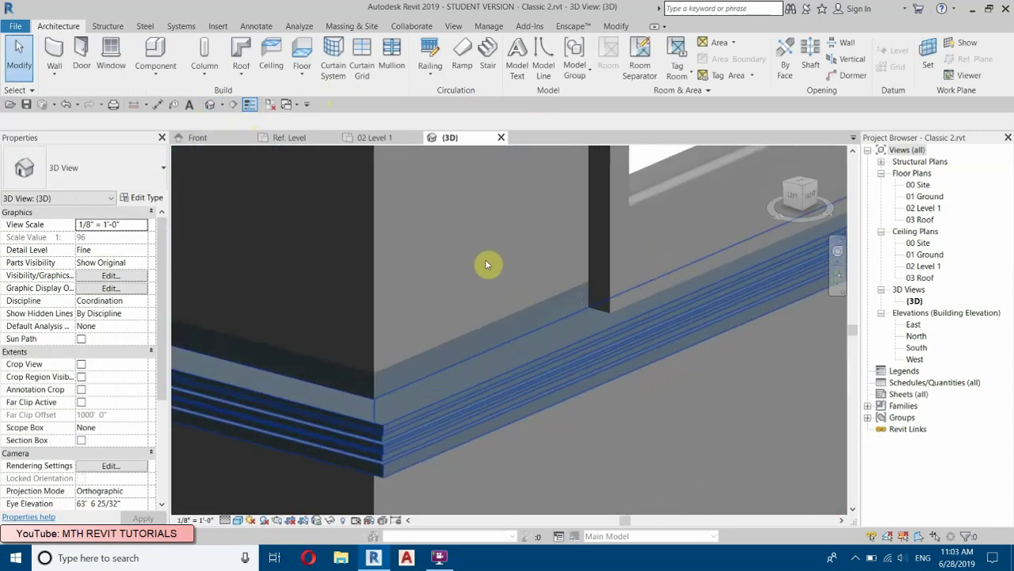
left_click(493, 374)
scroll(341, 430, "down", 5)
middle_click_drag(321, 362, 482, 407)
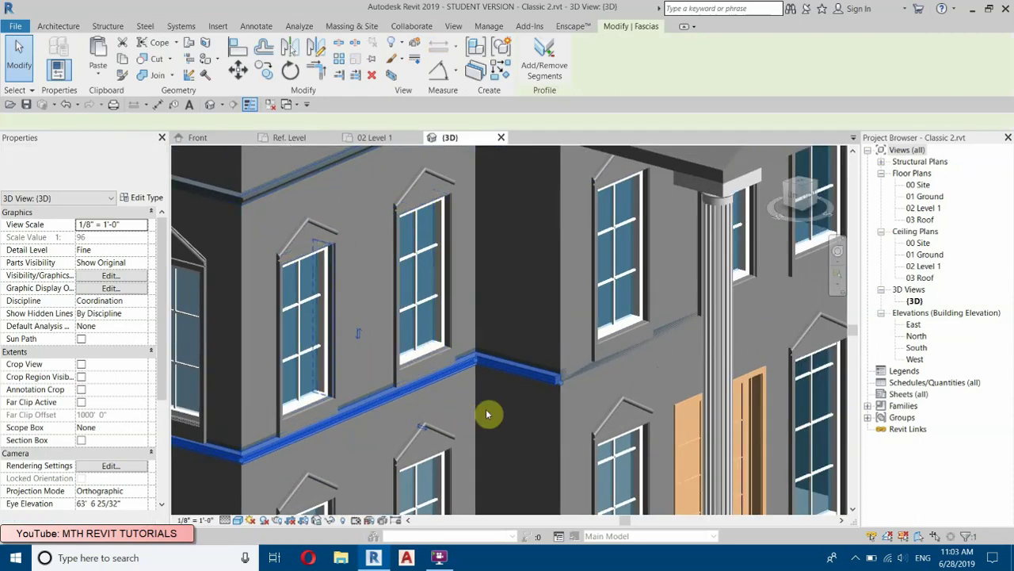
key("Escape")
middle_click_drag(492, 348, 757, 389)
scroll(512, 354, "down", 4)
middle_click_drag(600, 391, 476, 358, "shift")
scroll(679, 290, "up", 4)
scroll(683, 294, "up", 4)
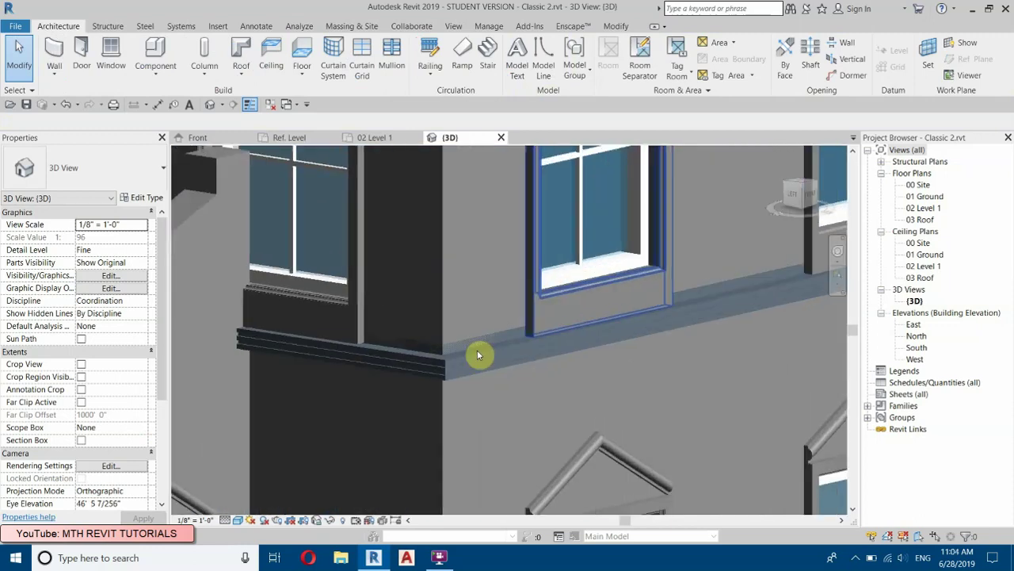
middle_click_drag(591, 361, 335, 405, "shift")
scroll(554, 361, "down", 4)
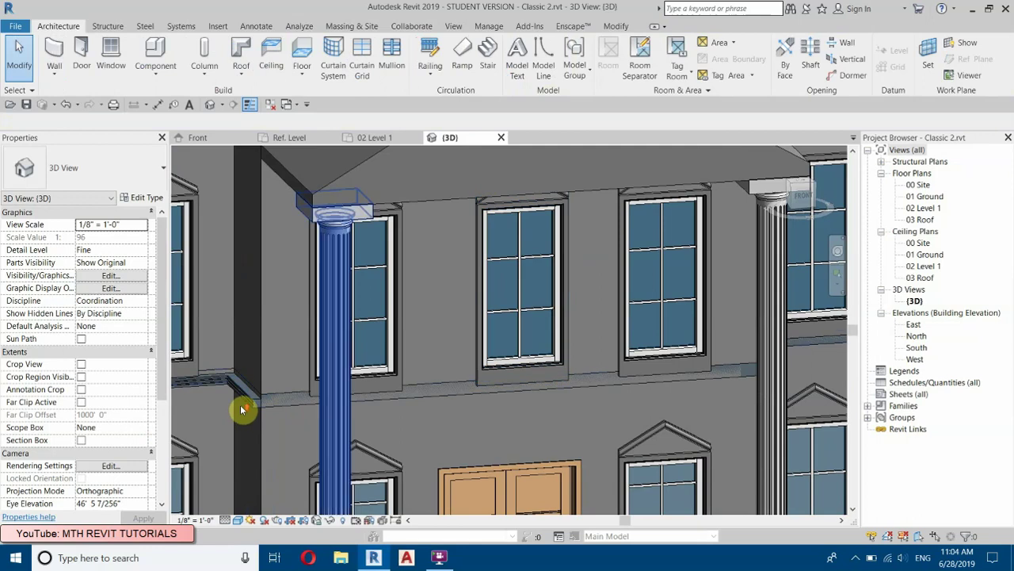
scroll(275, 398, "up", 4)
scroll(367, 389, "up", 2)
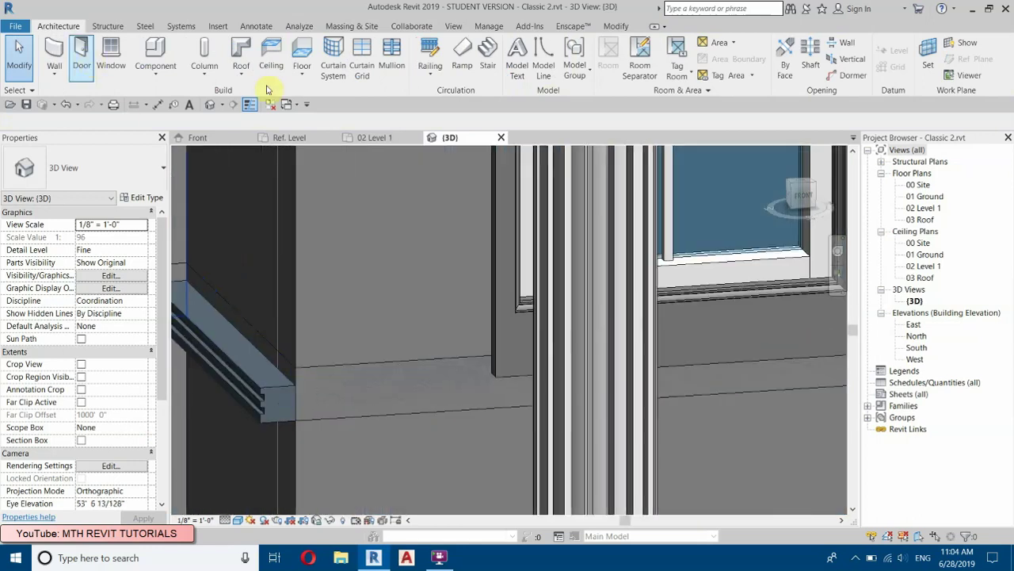
- Place a roof fascia of type Profile 2 along the Level 1 edge at the recessed front behind the columns
left_click(256, 203)
left_click(331, 418)
scroll(238, 312, "down", 1)
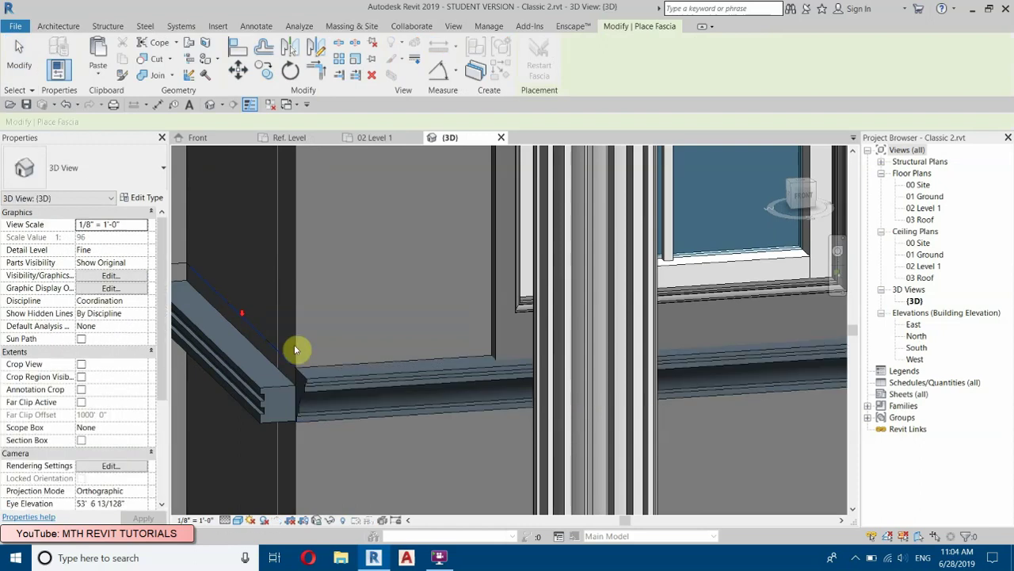
left_click(125, 162)
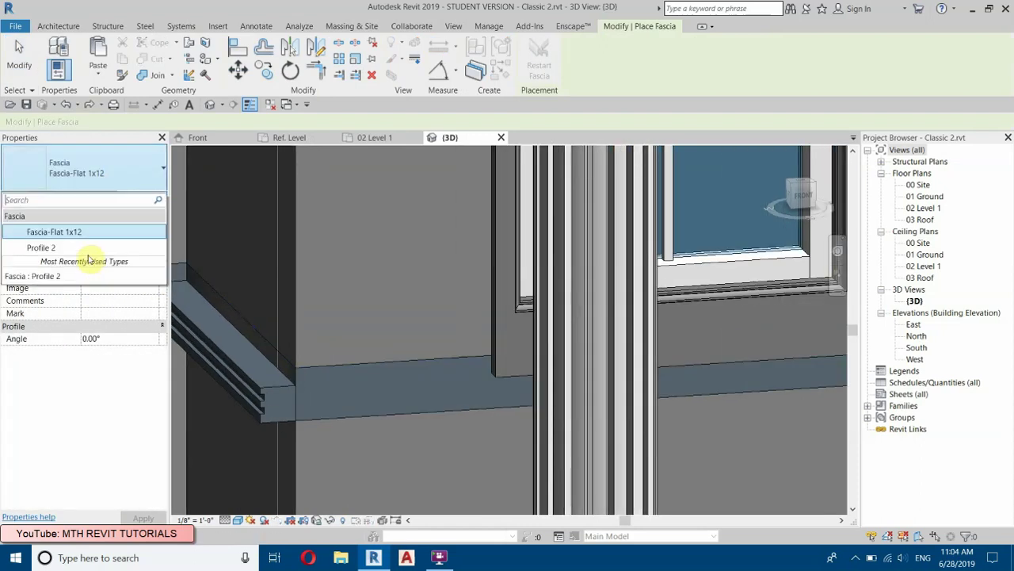
left_click(308, 420)
scroll(269, 335, "down", 3)
mouse_move(657, 342)
middle_mouse_down("shift")
mouse_move(488, 351)
mouse_move(655, 352)
middle_mouse_up("shift")
middle_click_drag(720, 427, 398, 383)
- Extend the Profile 2 fascia along the Level 1 edges of the right front corner and side wall, and end the placement
left_click(695, 428)
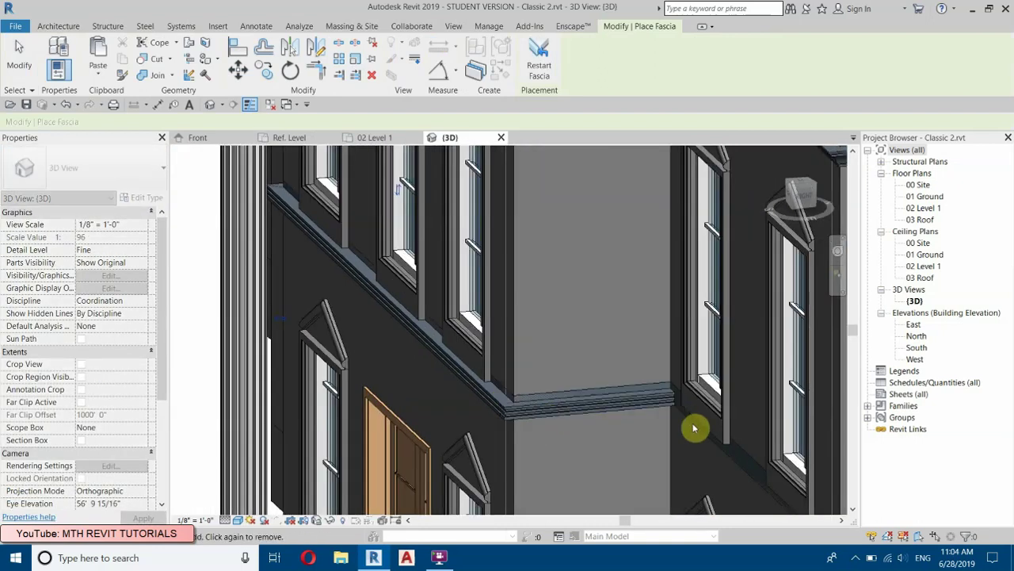
scroll(341, 238, "down", 3)
middle_click_drag(536, 381, 531, 390, "shift")
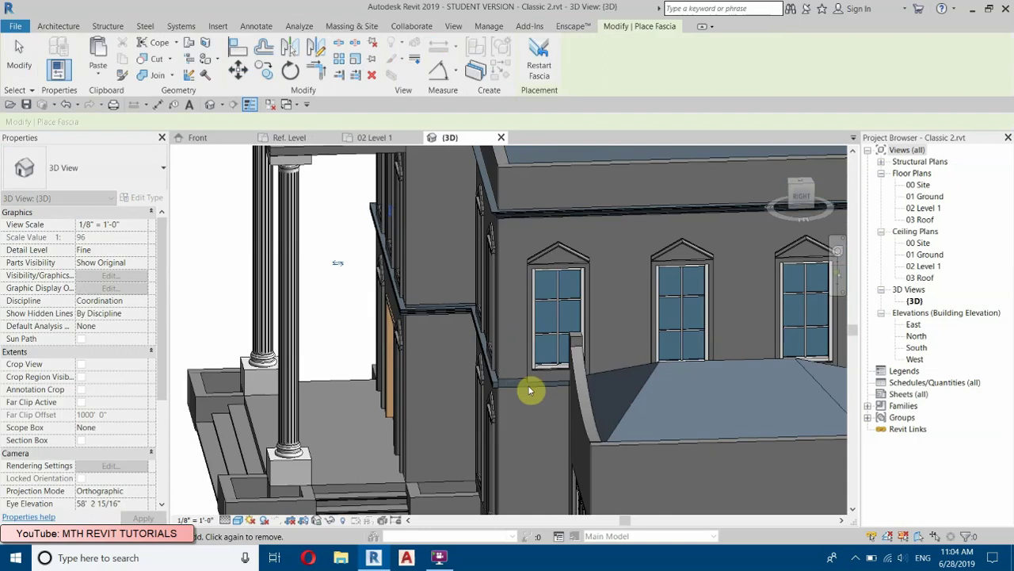
middle_click_drag(629, 351, 541, 379, "shift")
left_click(541, 379)
scroll(776, 321, "down", 2)
middle_click_drag(777, 321, 435, 400)
middle_click_drag(601, 359, 785, 287, "shift")
right_click(788, 290)
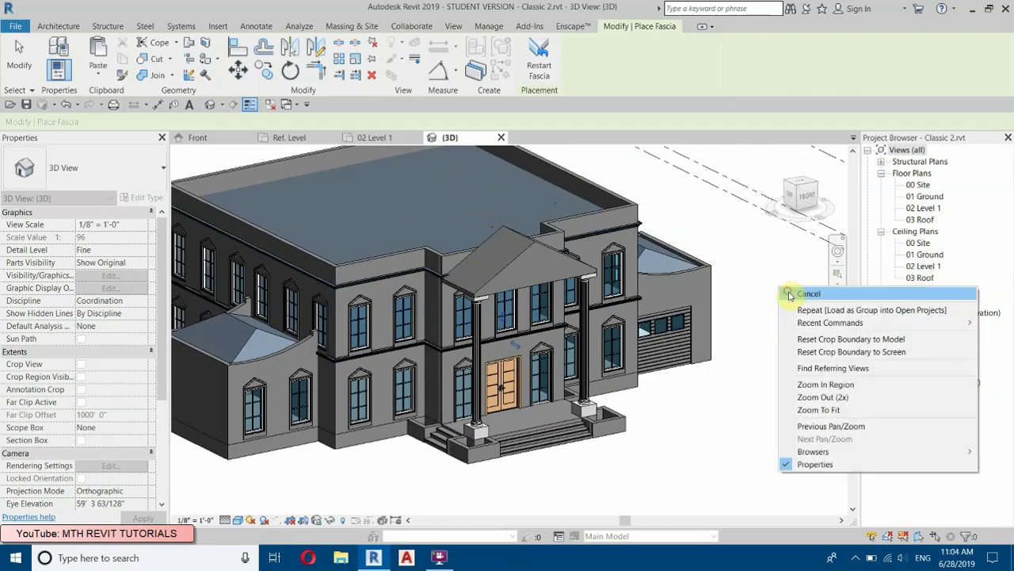
key("Escape")
key("Escape")
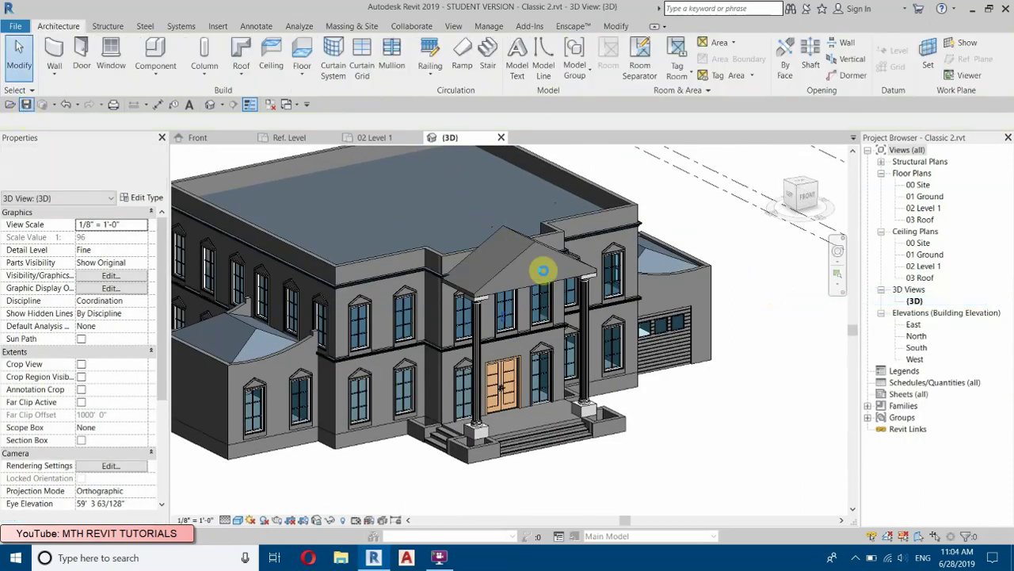
- Open the portico's gable roof model for in-place editing
scroll(536, 303, "up", 6)
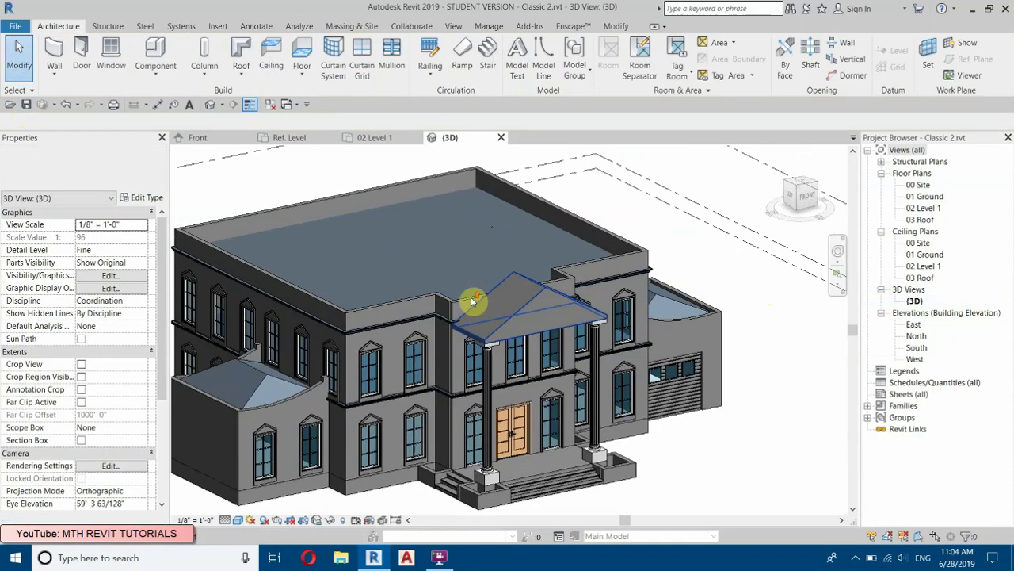
scroll(398, 353, "up", 3)
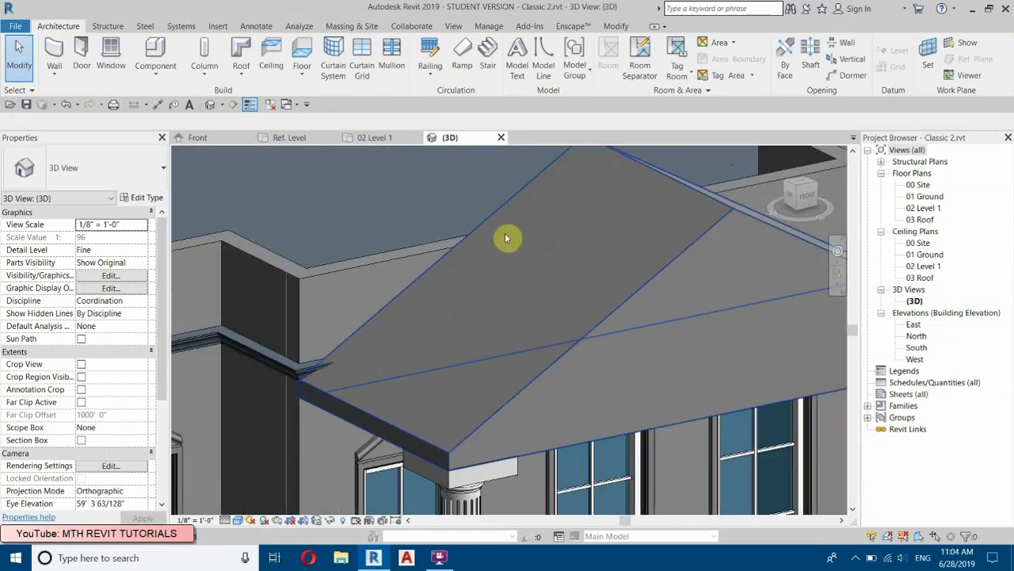
double_click(649, 215)
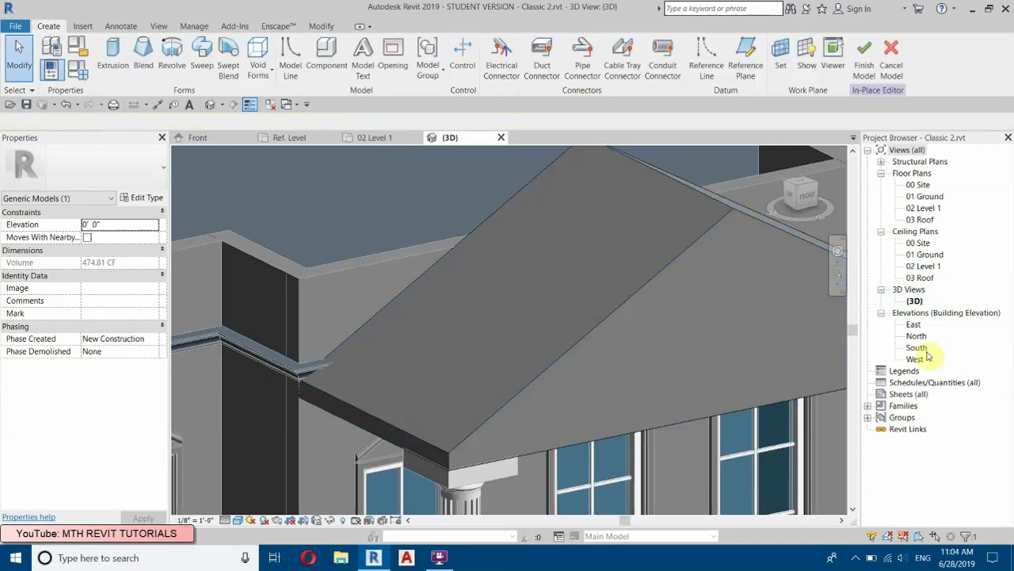
middle_click_drag(579, 301, 548, 316)
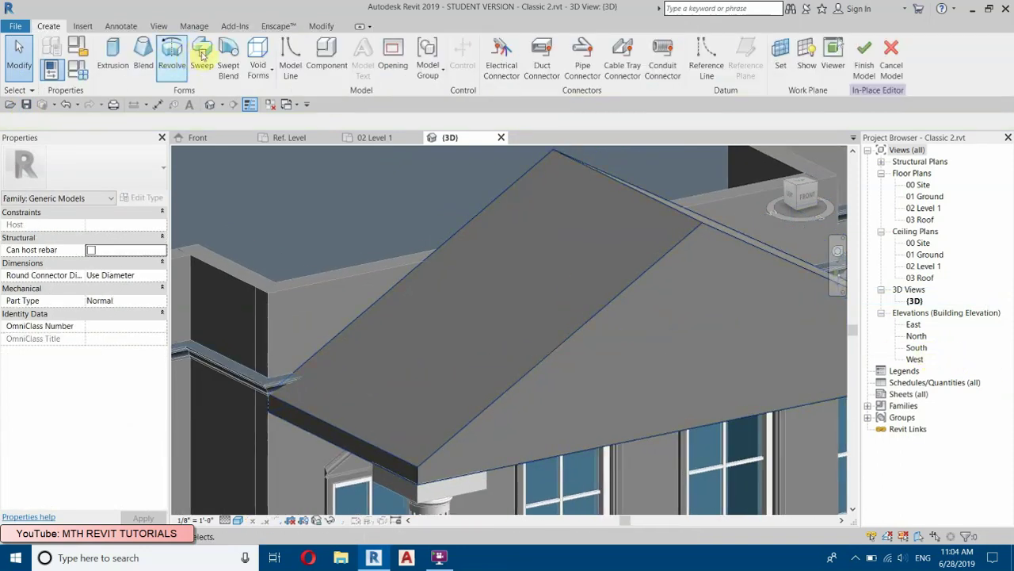
left_click(202, 54)
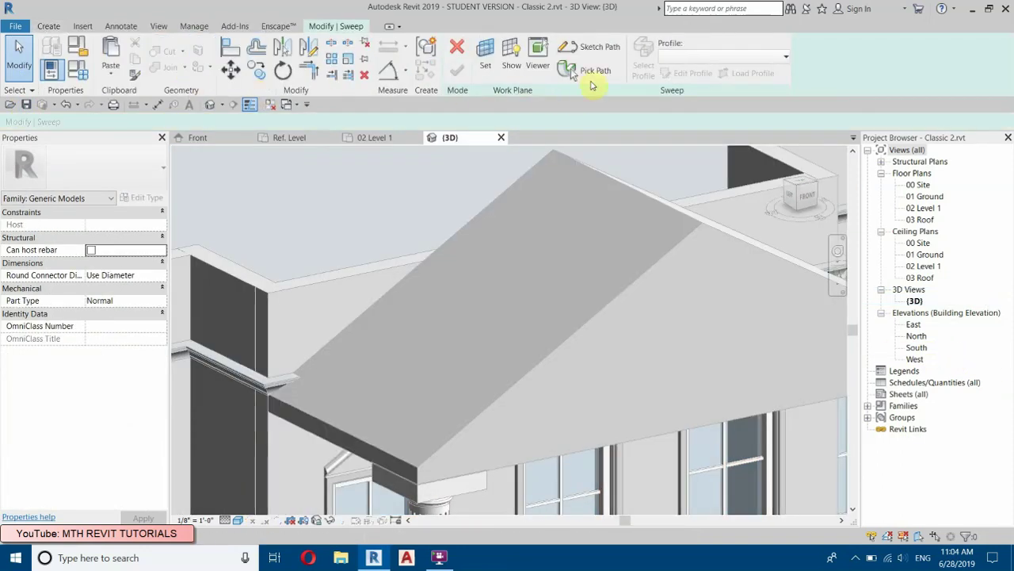
middle_click_drag(383, 272, 582, 314)
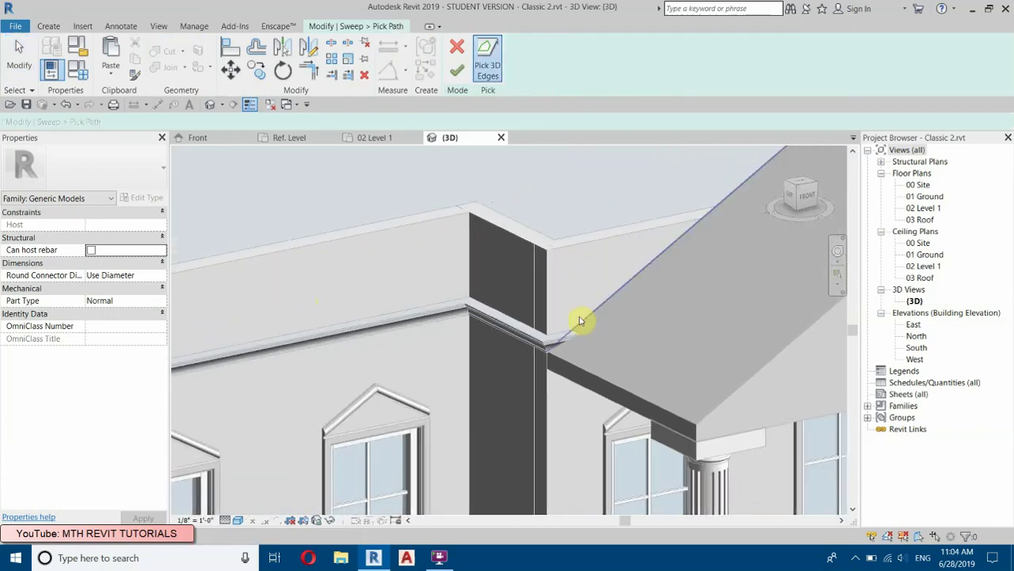
left_click(457, 53)
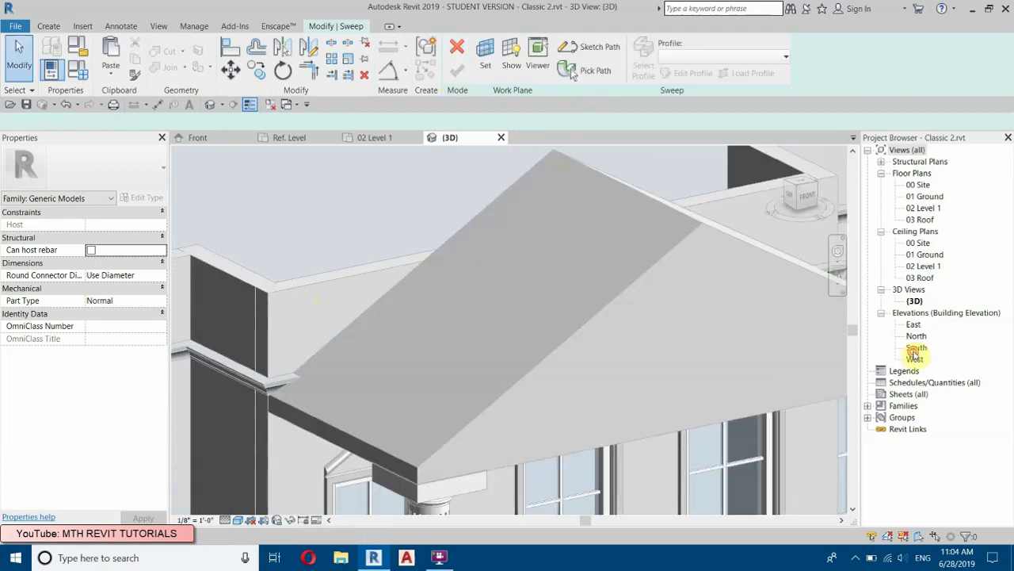
- In the South elevation, move the gable extrusion up 6" to align its lower corner with the roof fascia, and deselect it
double_click(916, 349)
scroll(502, 248, "up", 5)
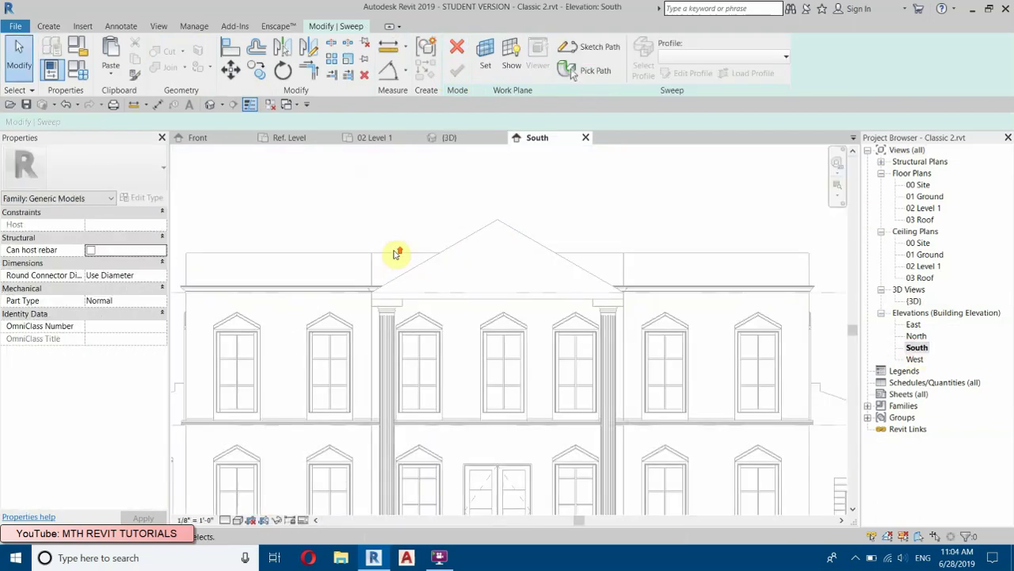
scroll(400, 250, "up", 3)
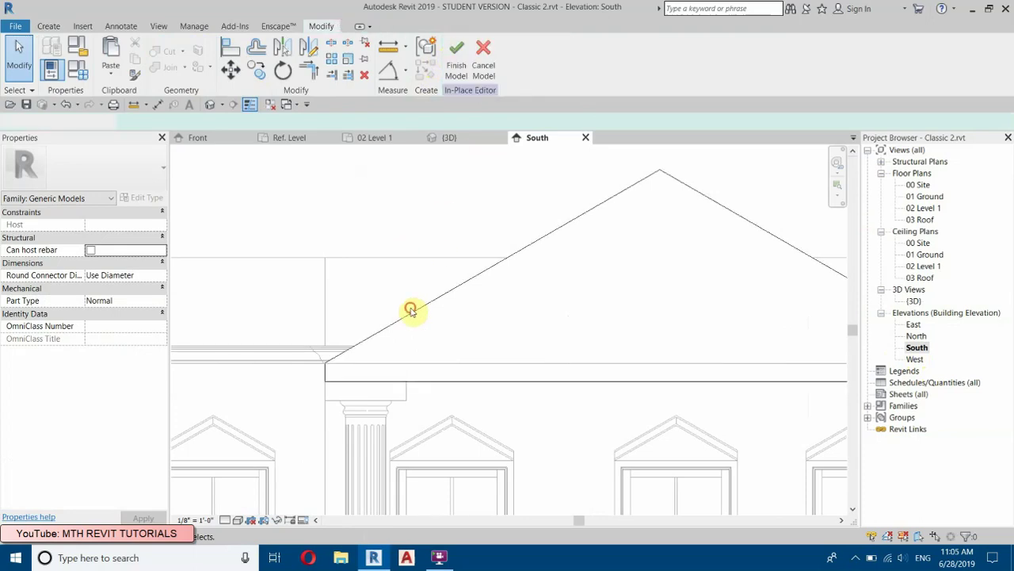
left_click(328, 317)
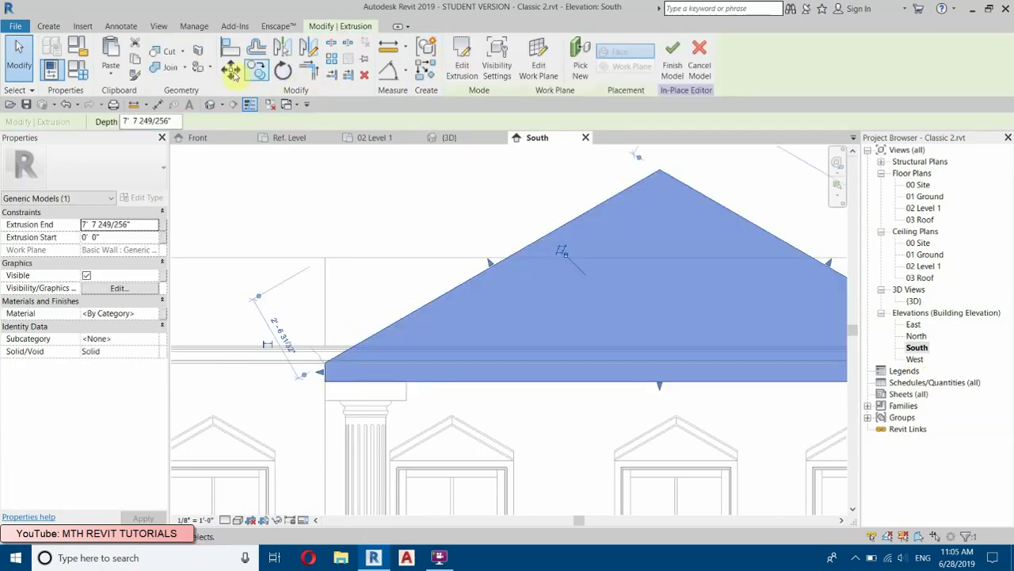
left_click(339, 396)
scroll(327, 375, "up", 2)
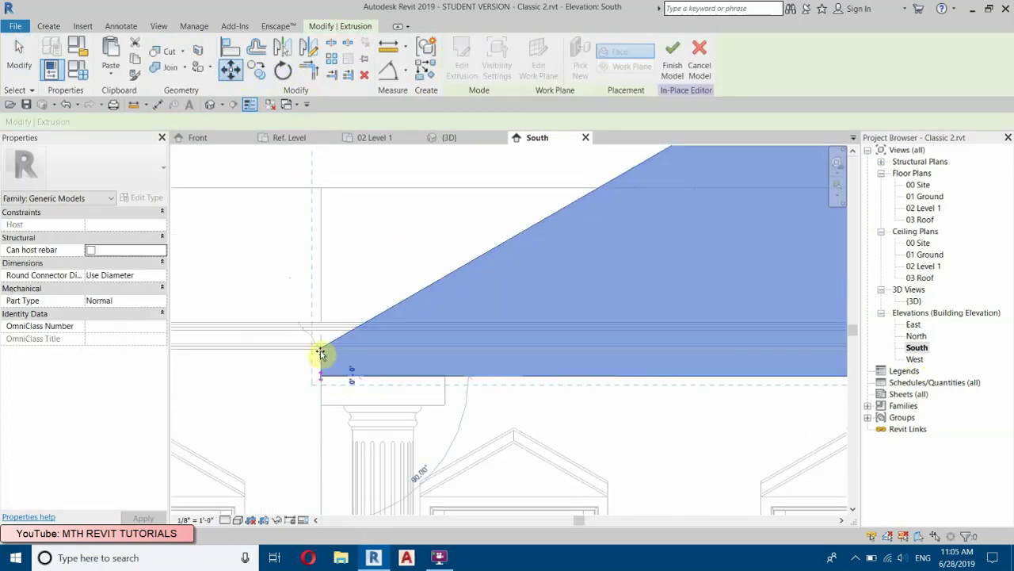
left_click(320, 349)
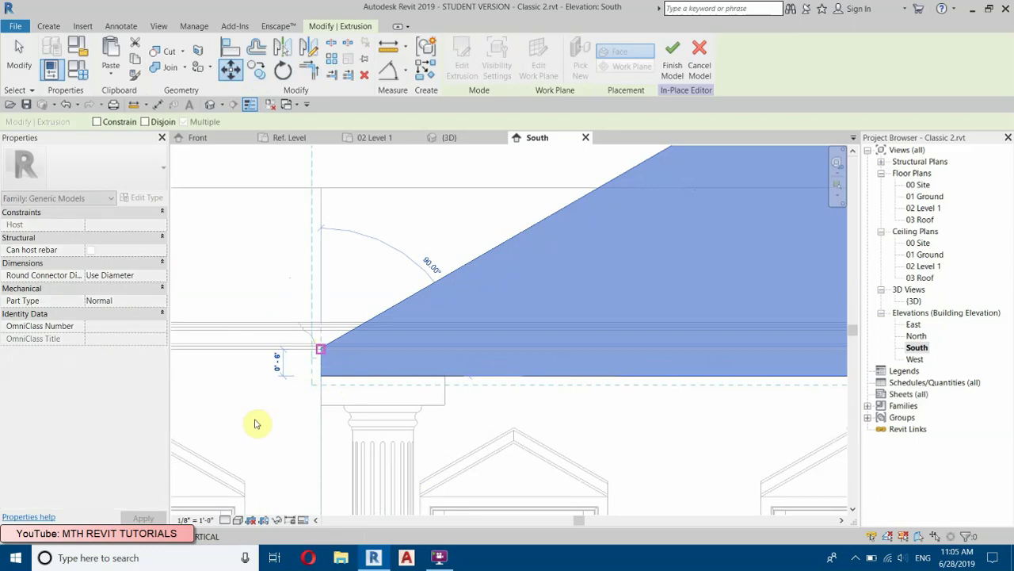
right_click(384, 218)
left_click(396, 222)
scroll(288, 204, "down", 2)
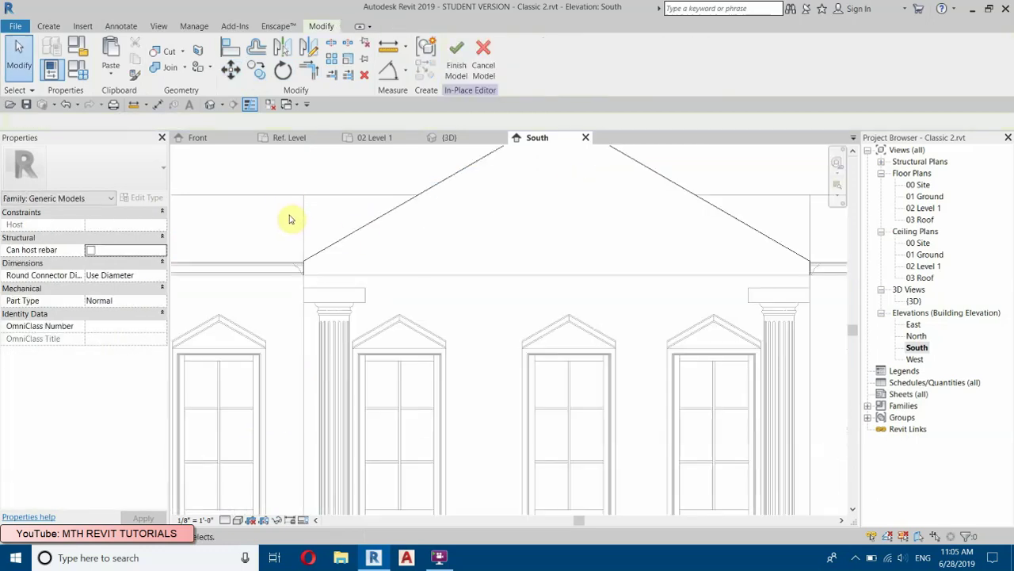
middle_click_drag(416, 228, 469, 296)
- Return to the 3D view, start a Sweep with a picked path on the gable, and set the visual style to Hidden Line
left_click(250, 105)
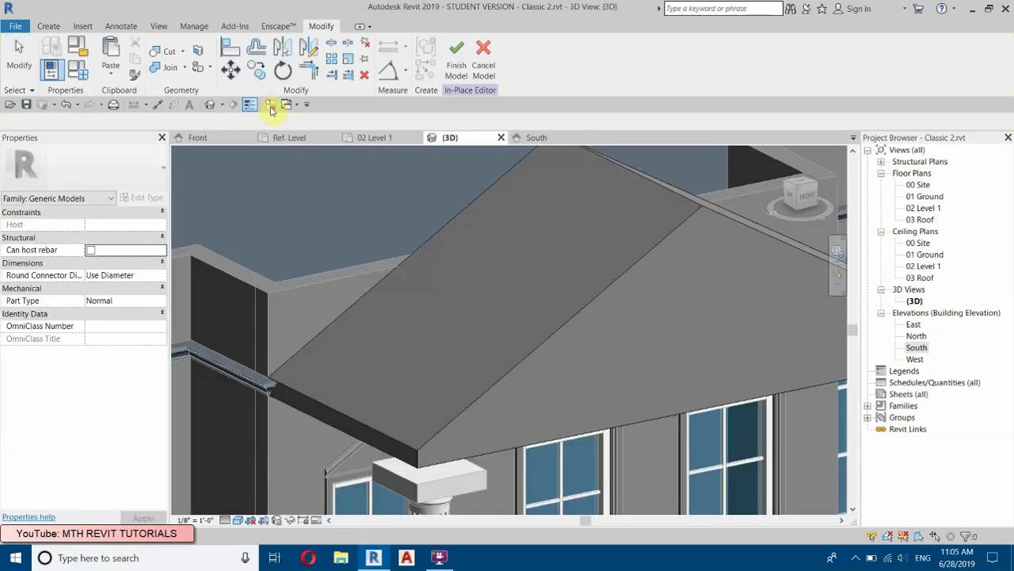
middle_click_drag(296, 367, 337, 339)
scroll(337, 339, "up", 1)
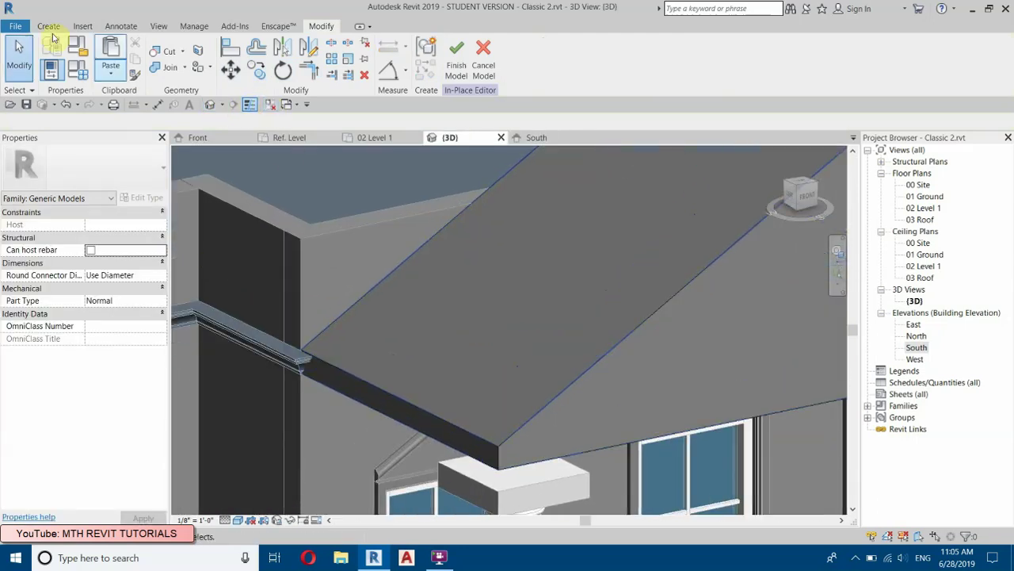
left_click(49, 27)
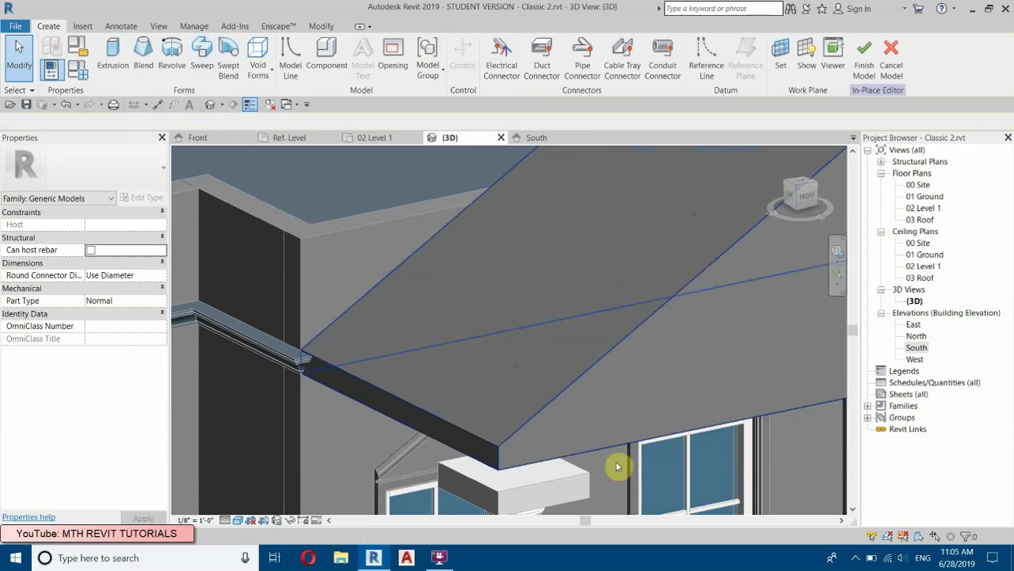
left_click(202, 59)
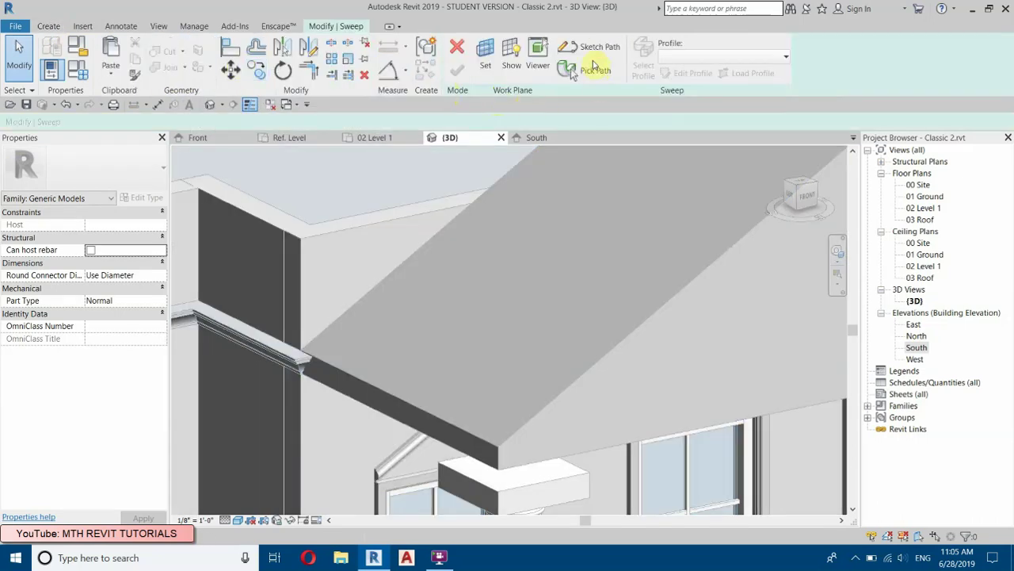
left_click(592, 70)
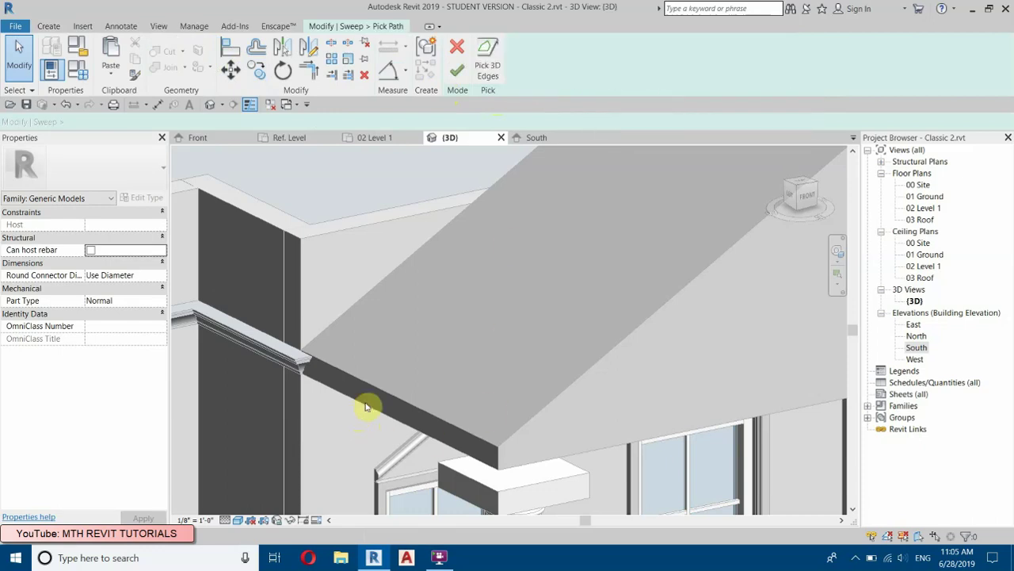
left_click(236, 520)
left_click(265, 453)
- Pick the gable's lower side and front edges as the sweep path and end the edge picking
left_click(410, 429)
left_click(572, 453)
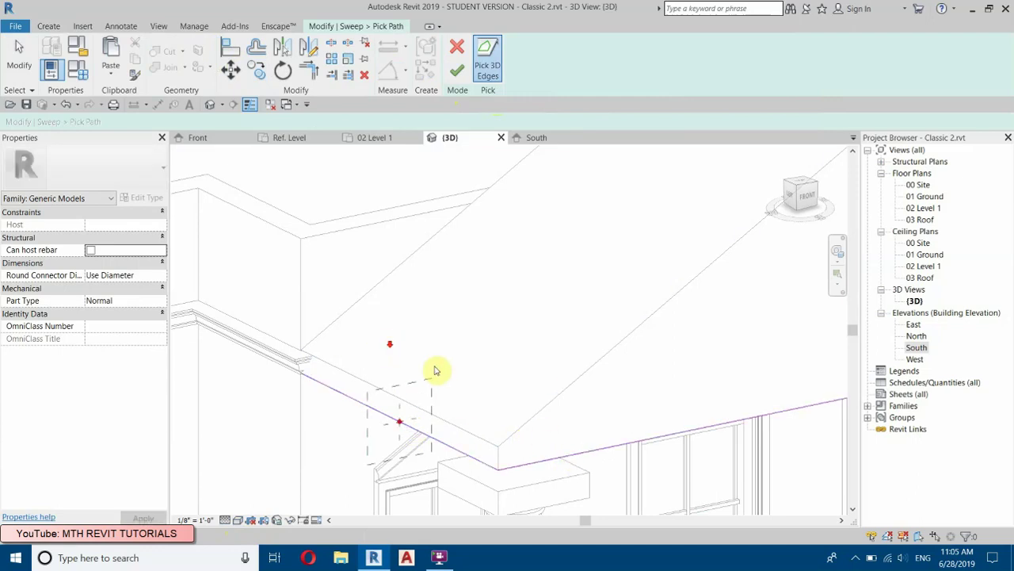
scroll(407, 361, "down", 4)
middle_click_drag(420, 370, 669, 426, "shift")
middle_click_drag(359, 403, 495, 359, "shift")
scroll(583, 374, "up", 3)
right_click(548, 284)
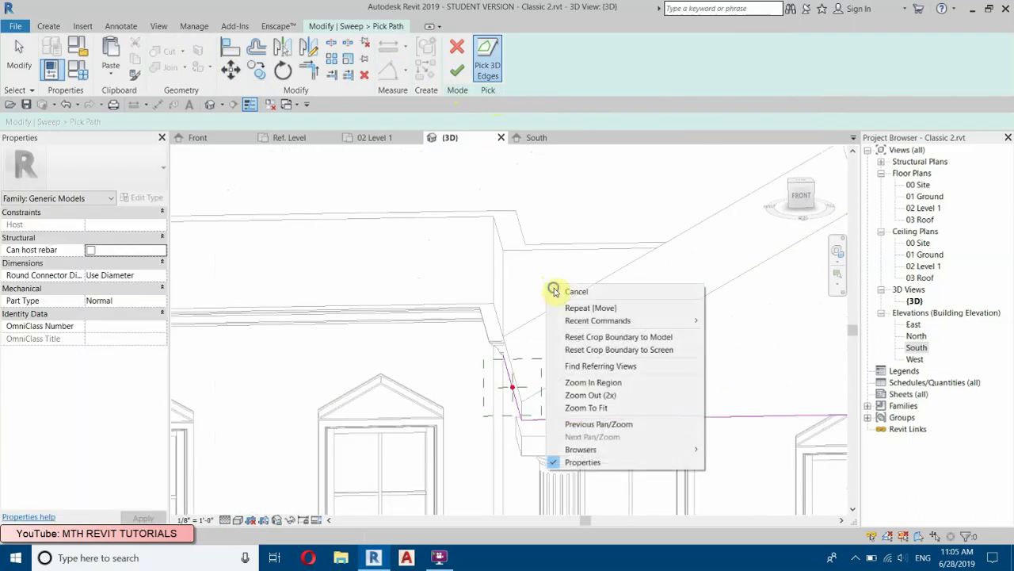
left_click(565, 291)
scroll(559, 355, "up", 3)
scroll(462, 410, "up", 2)
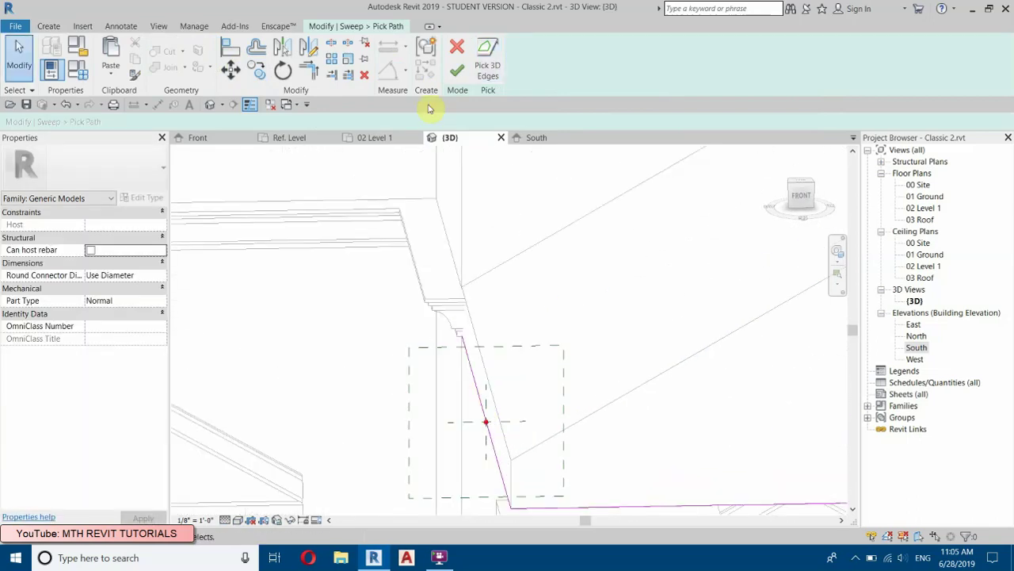
- Finish the picked path along the gable's base and assign the Family1 profile to the sweep
left_click(492, 82)
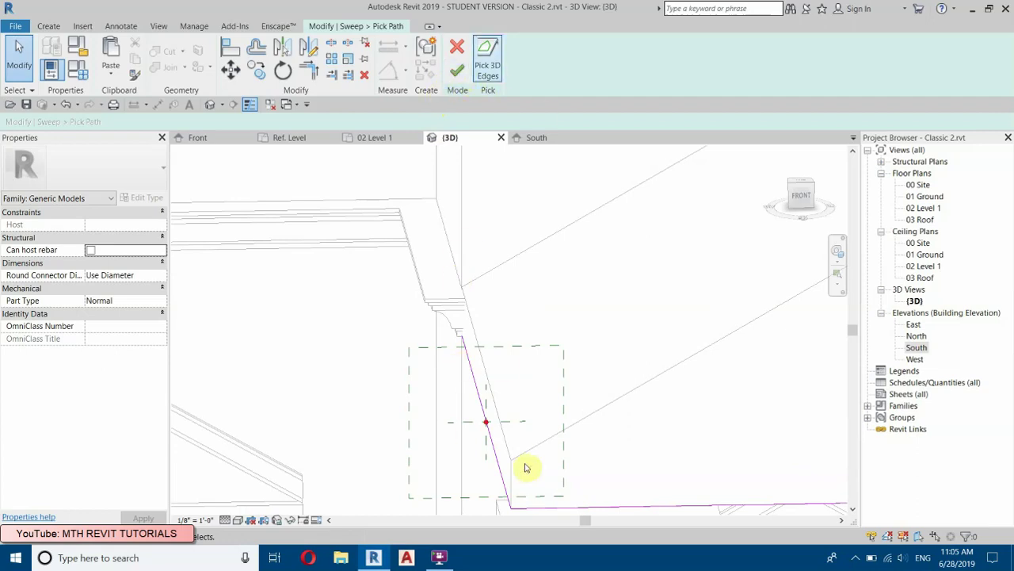
left_click(454, 73)
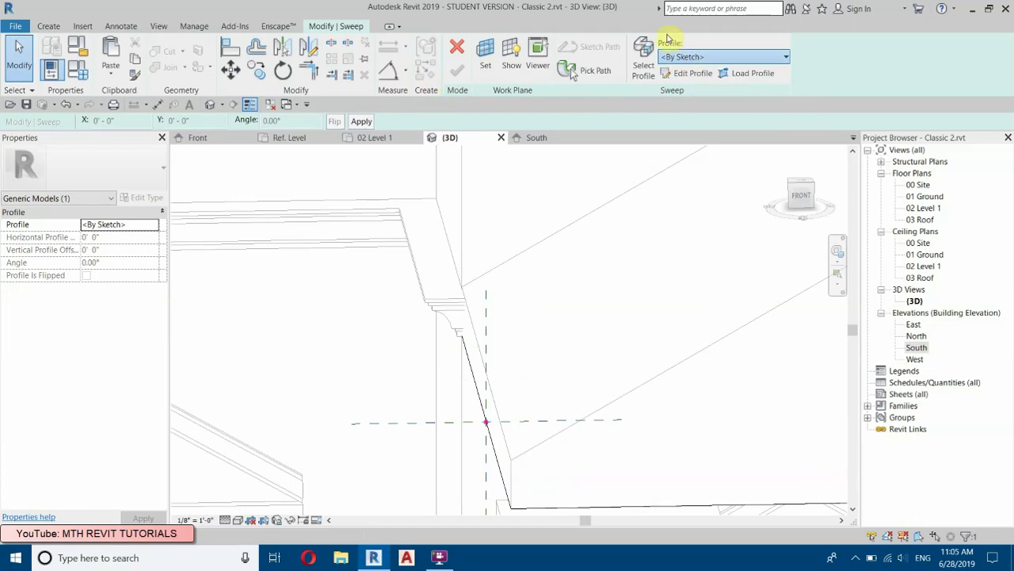
left_click(694, 58)
scroll(737, 197, "down", 6)
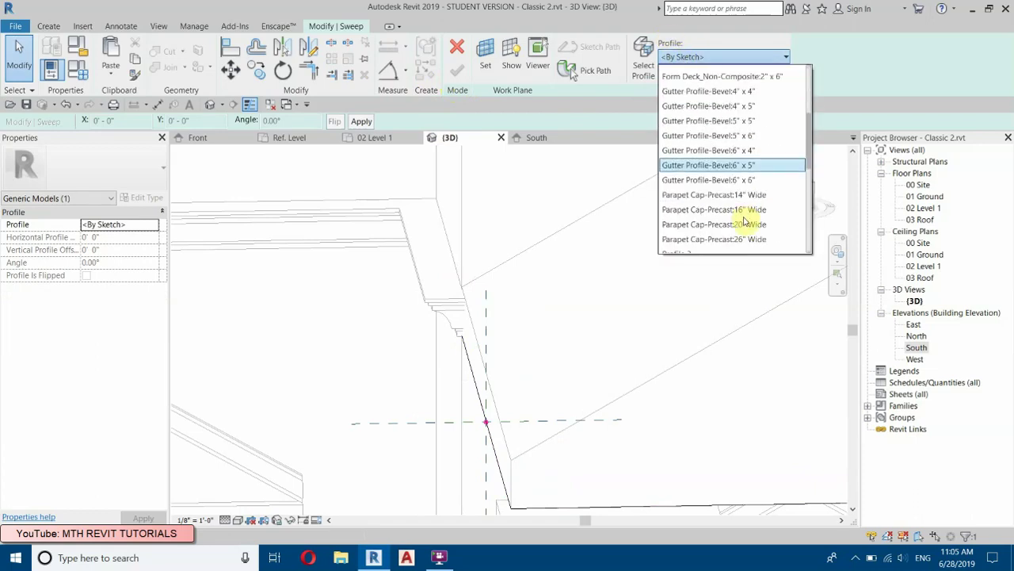
scroll(688, 143, "up", 6)
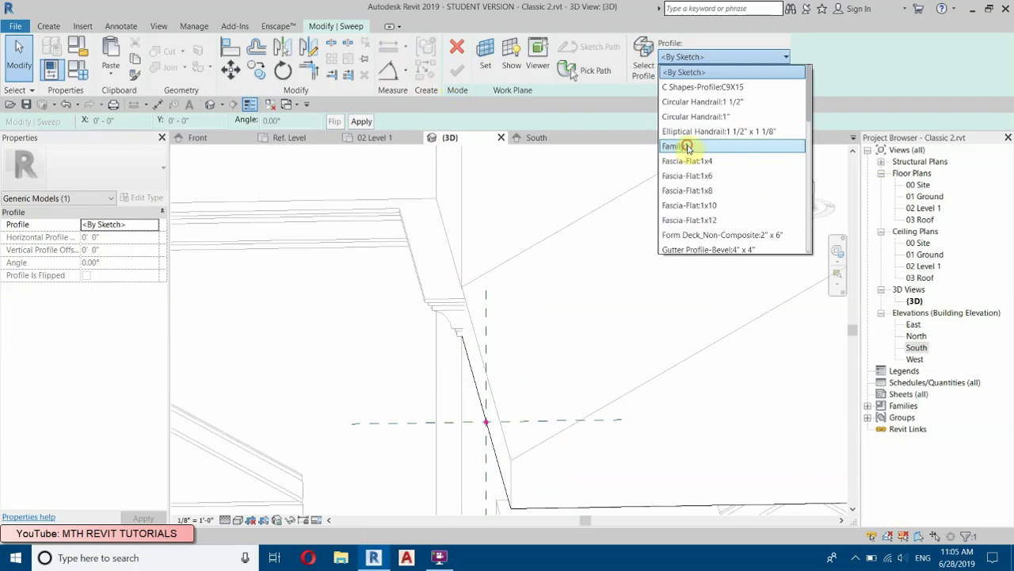
left_click(686, 147)
- Rotate the molding profile to 180° to line it up with the roof fascia, finish the base sweep and deselect it
scroll(488, 452, "up", 3)
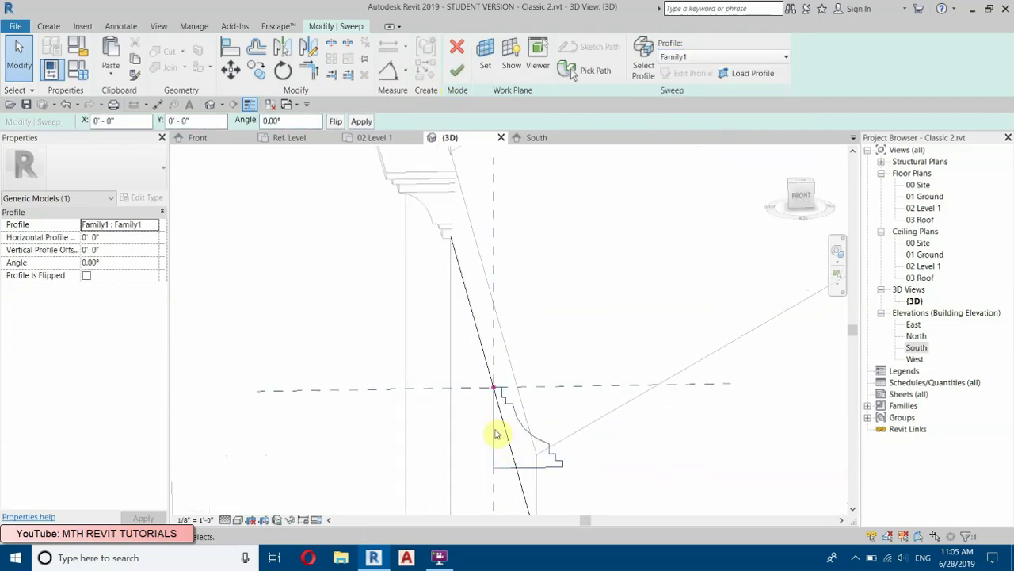
left_click(806, 204)
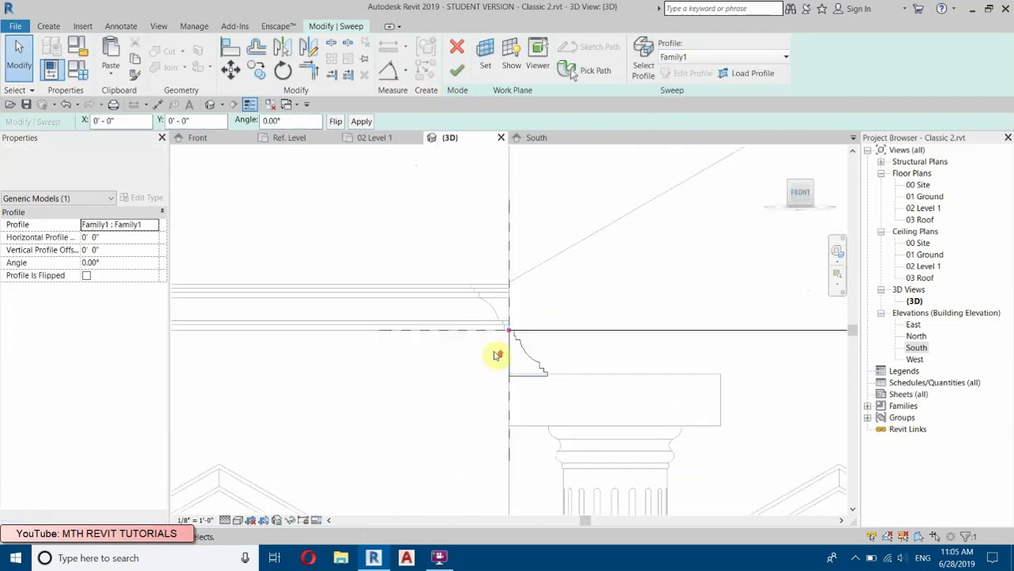
scroll(529, 353, "up", 2)
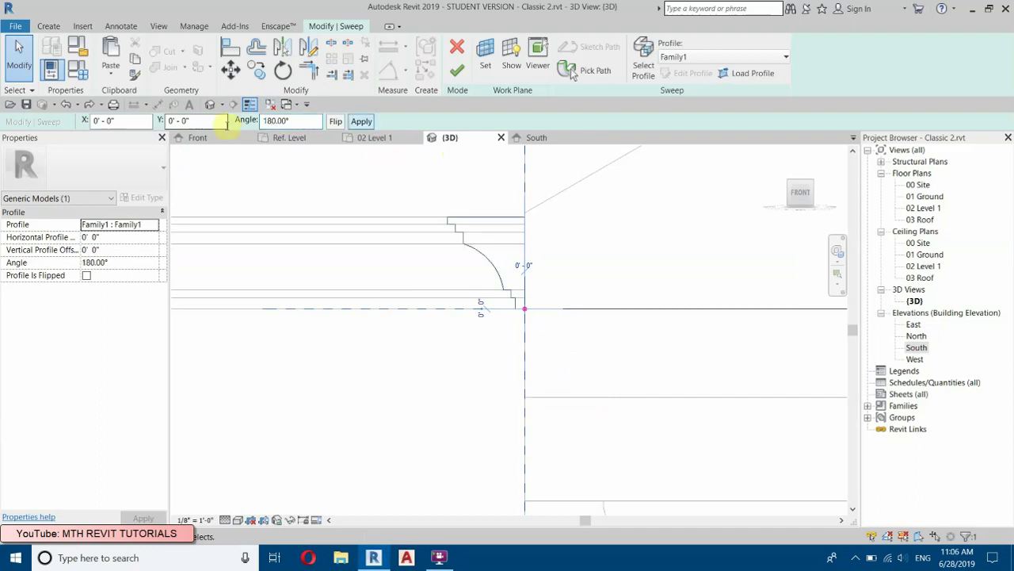
left_click(225, 238)
scroll(309, 331, "down", 3)
middle_click_drag(461, 319, 480, 378)
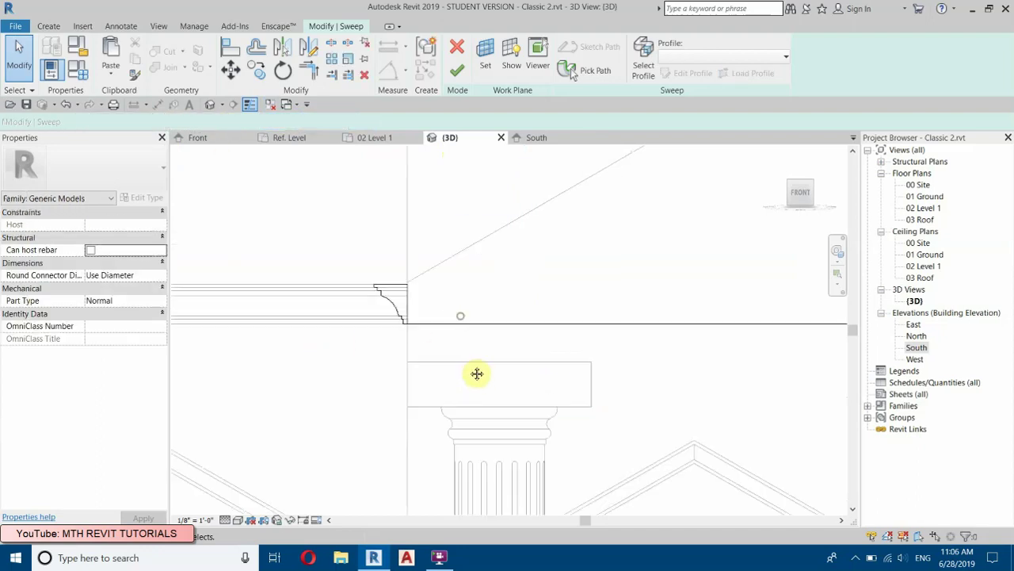
left_click(459, 76)
left_click(457, 72)
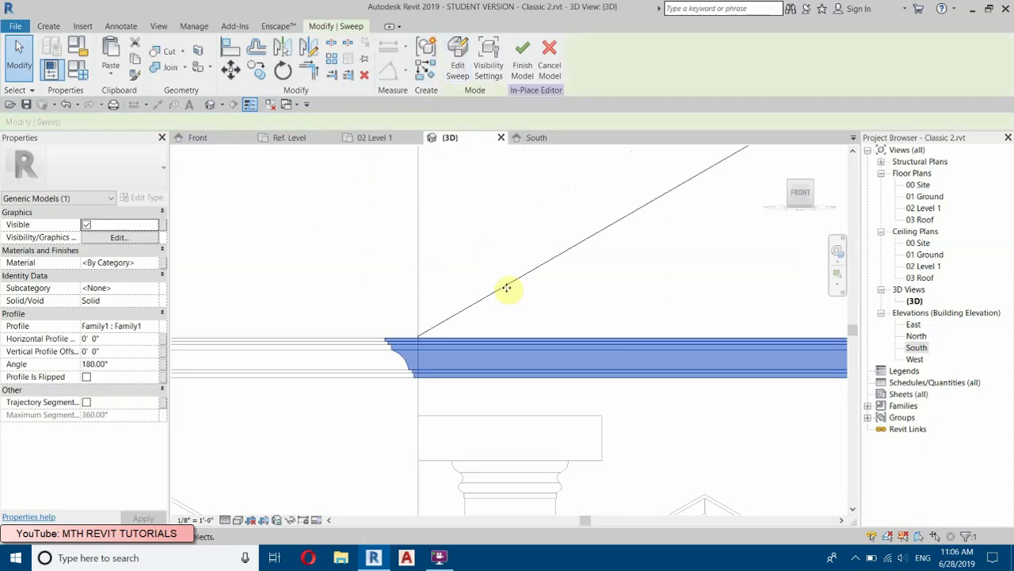
scroll(428, 317, "down", 2)
scroll(443, 373, "down", 3)
left_click(792, 187)
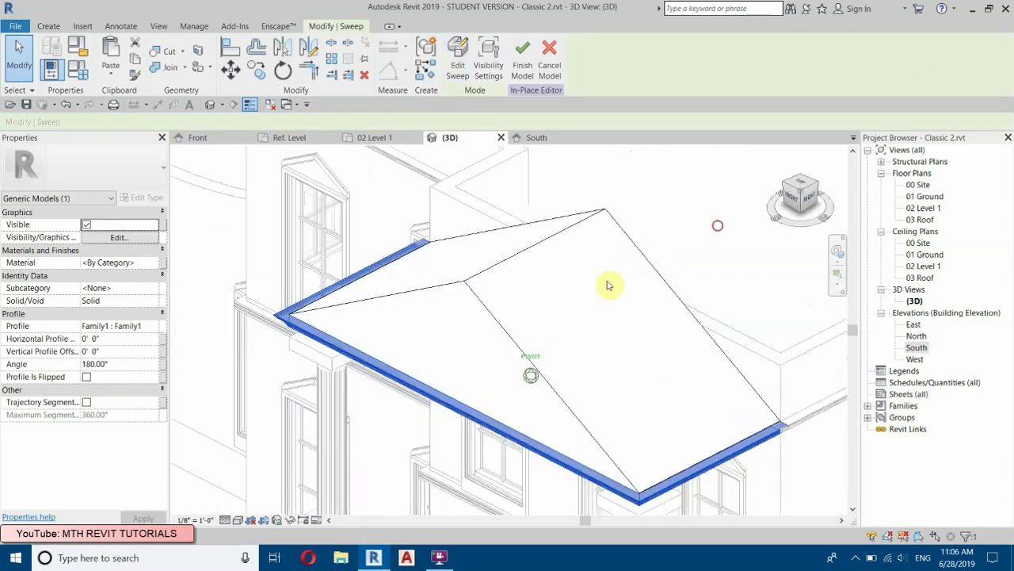
left_click(767, 310)
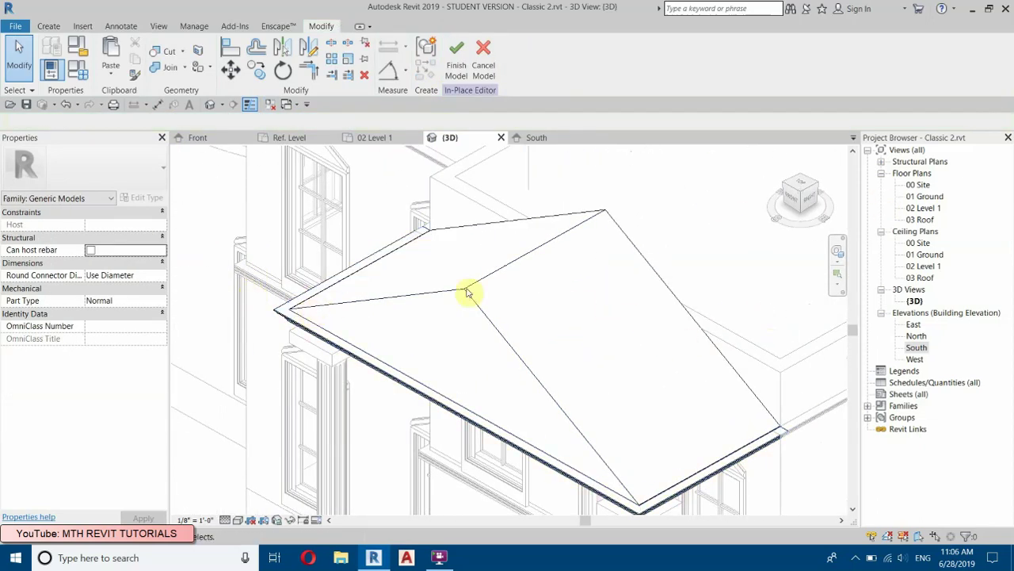
- Set the visual style to Shaded, and start a new Sweep with a picked path along the gable's front sloping edges
left_click(236, 520)
left_click(265, 467)
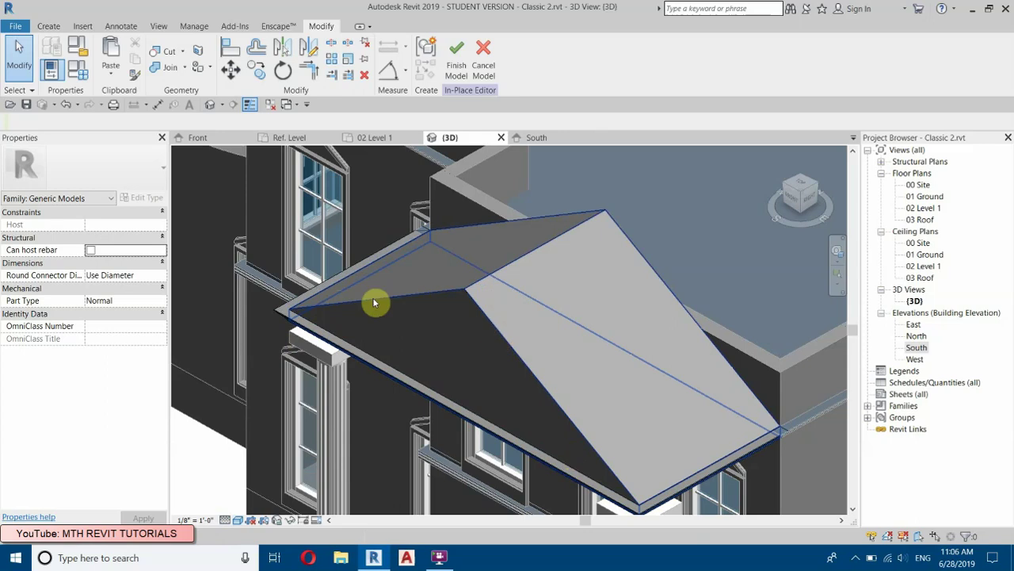
scroll(357, 295, "up", 3)
left_click(49, 26)
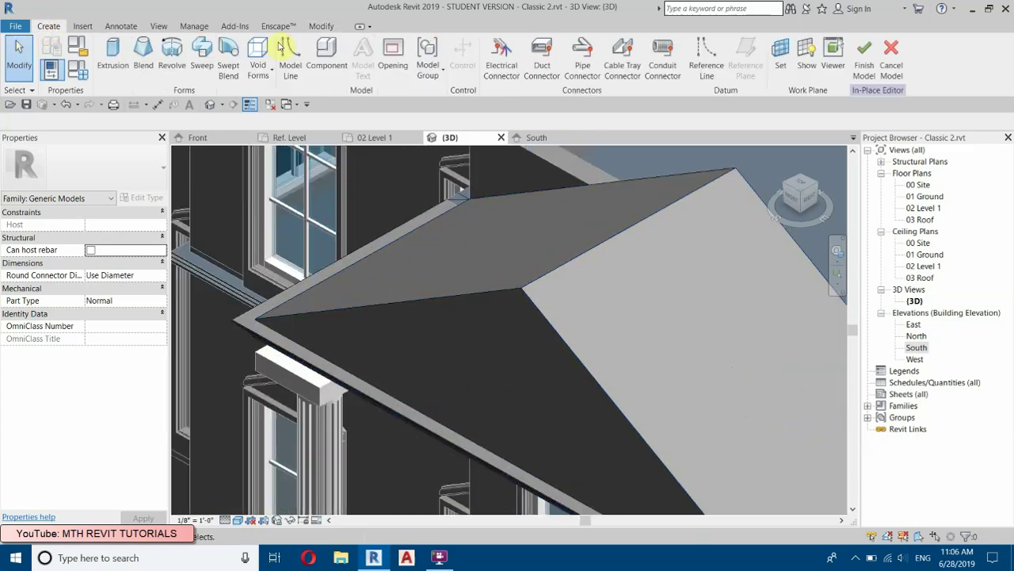
left_click(202, 60)
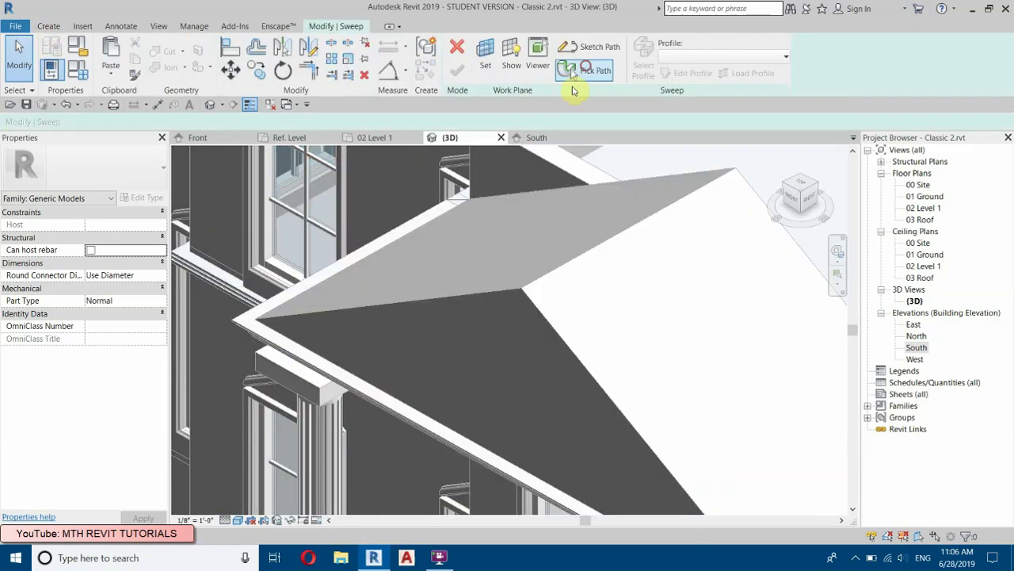
left_click(586, 69)
left_click(472, 291)
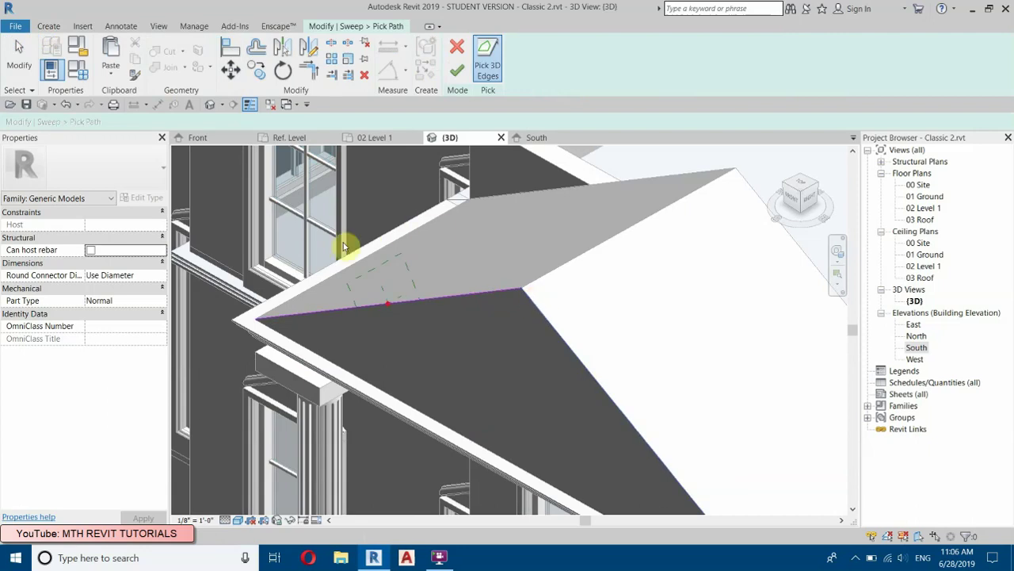
- Assign the Family1 profile to the sloping-edge sweep and set the visual style to Hidden Line
scroll(366, 271, "up", 2)
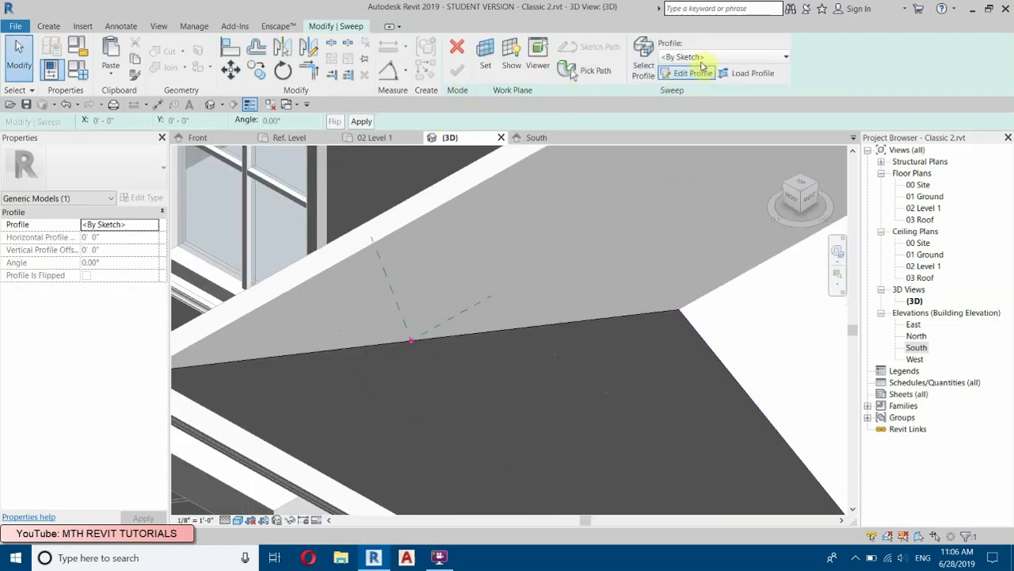
left_click(705, 57)
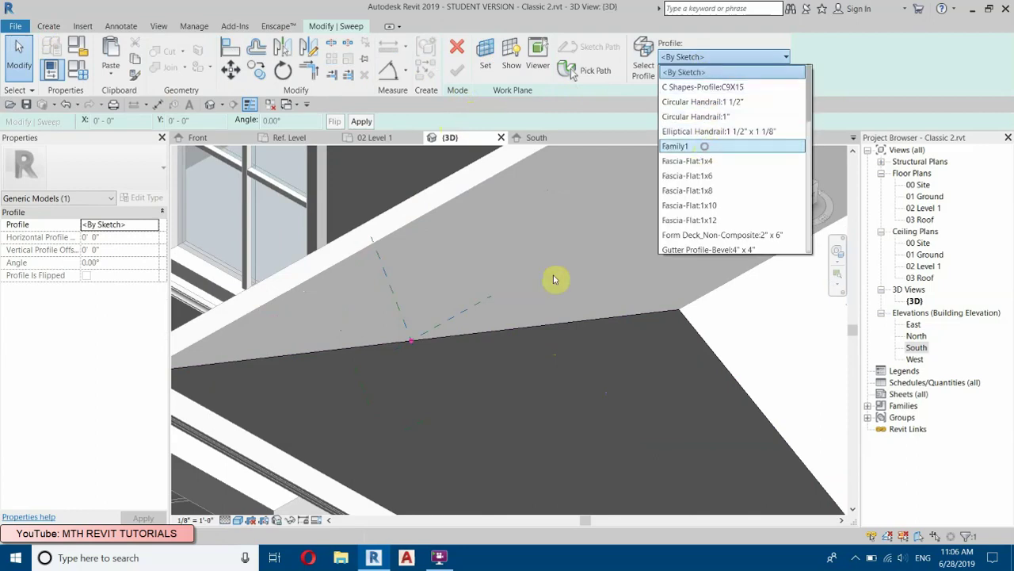
left_click(705, 146)
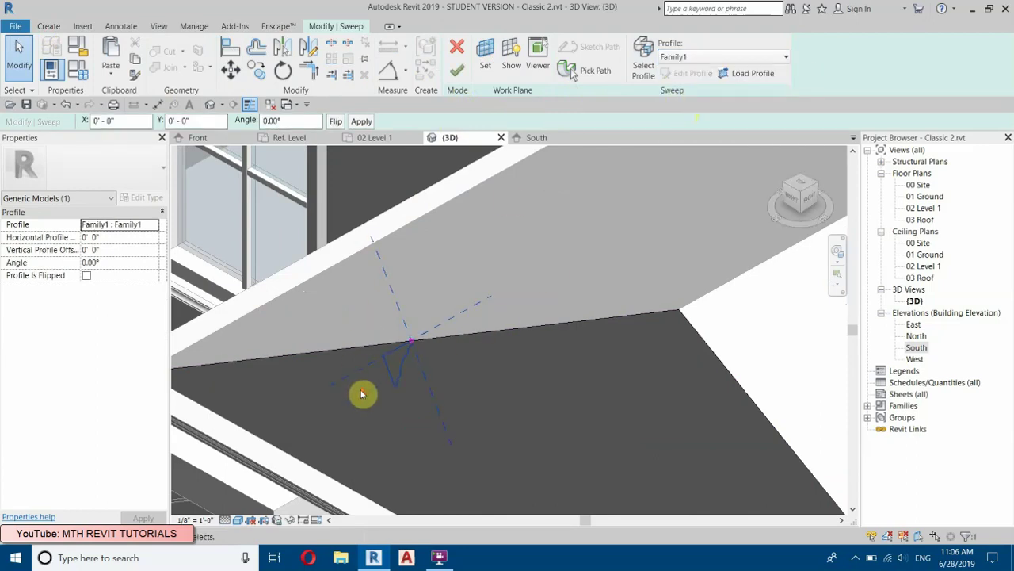
scroll(441, 317, "up", 4)
left_click(336, 449)
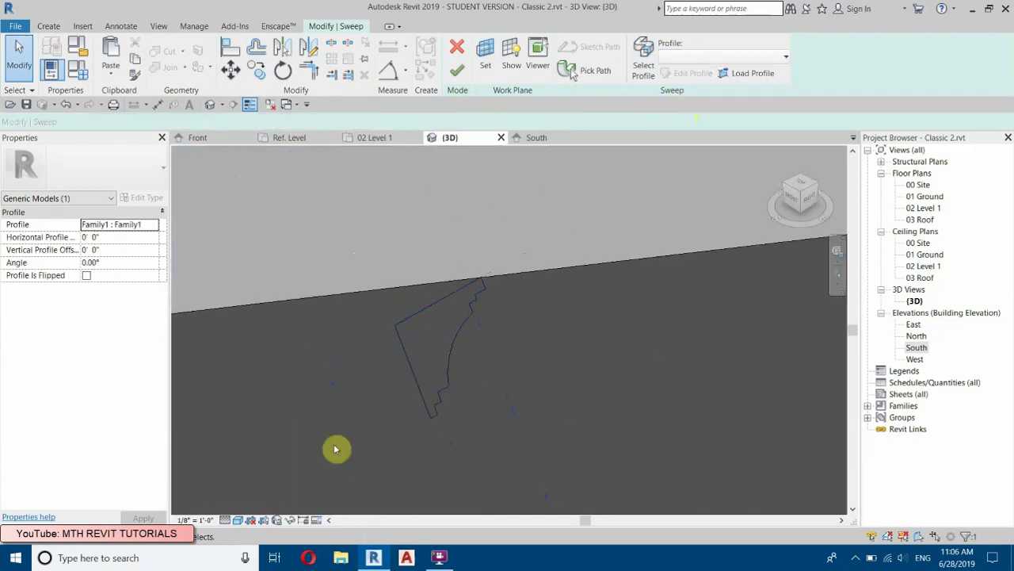
left_click(237, 519)
left_click(258, 450)
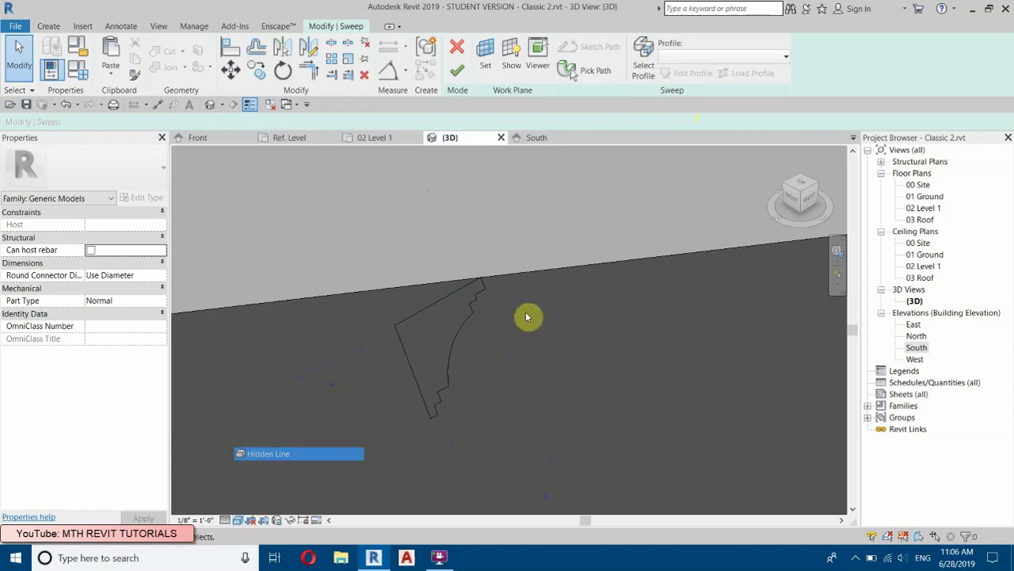
- Rotate the Family1 profile on the gable's sloping edge to 90°
left_click(389, 343)
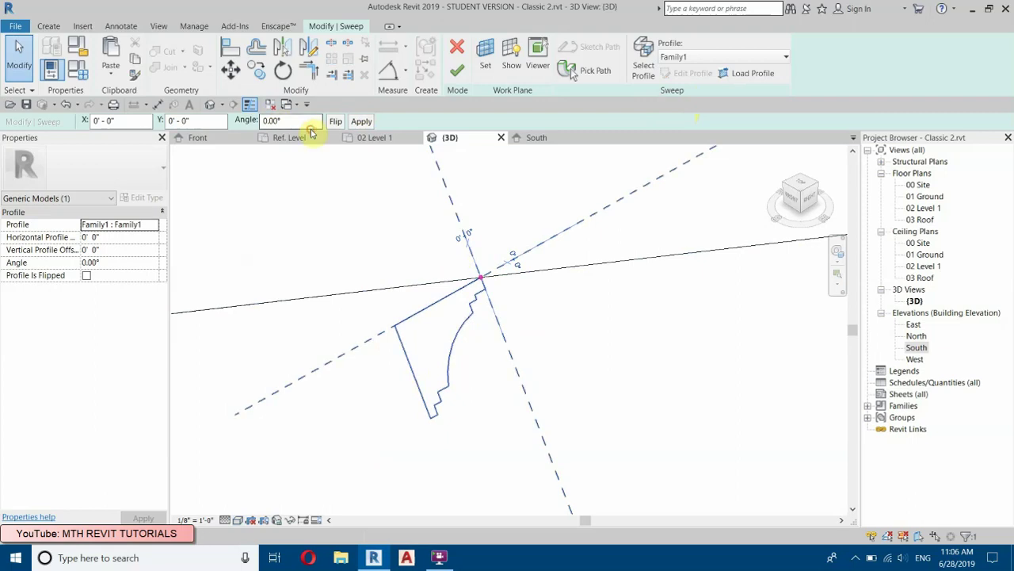
left_click(304, 124)
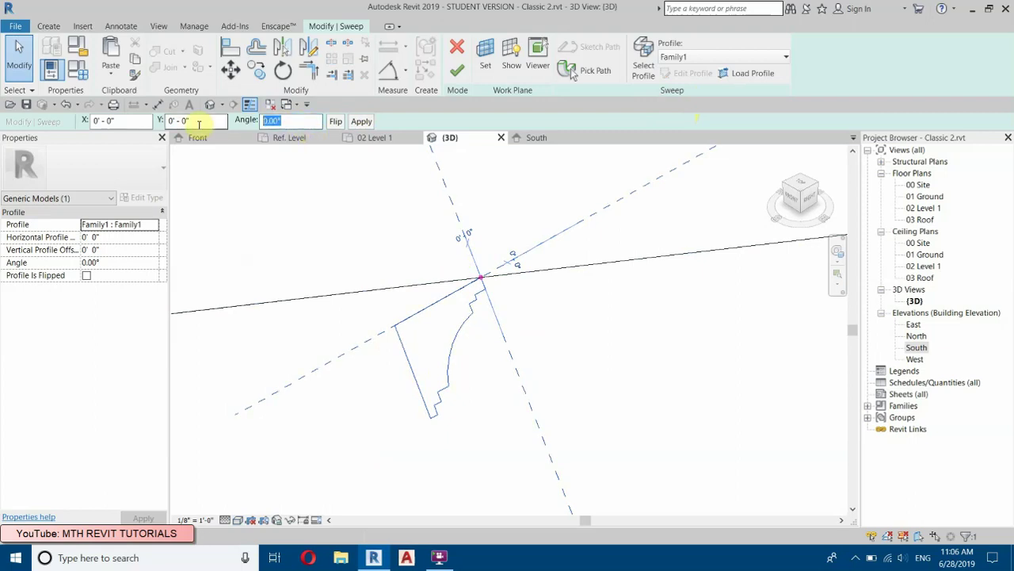
left_click(96, 121)
middle_click_drag(389, 307, 456, 394)
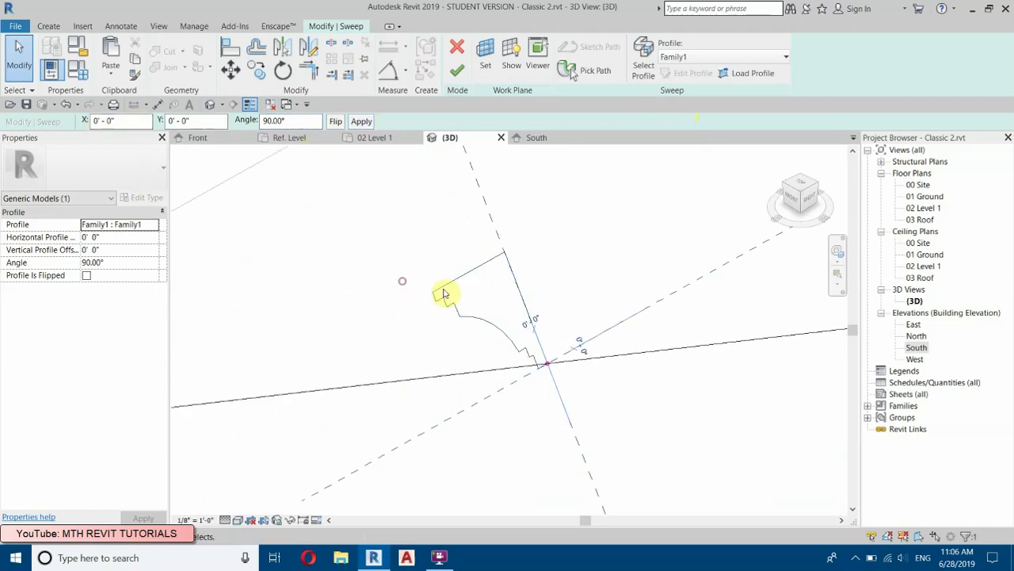
left_click(444, 294)
left_click(466, 276)
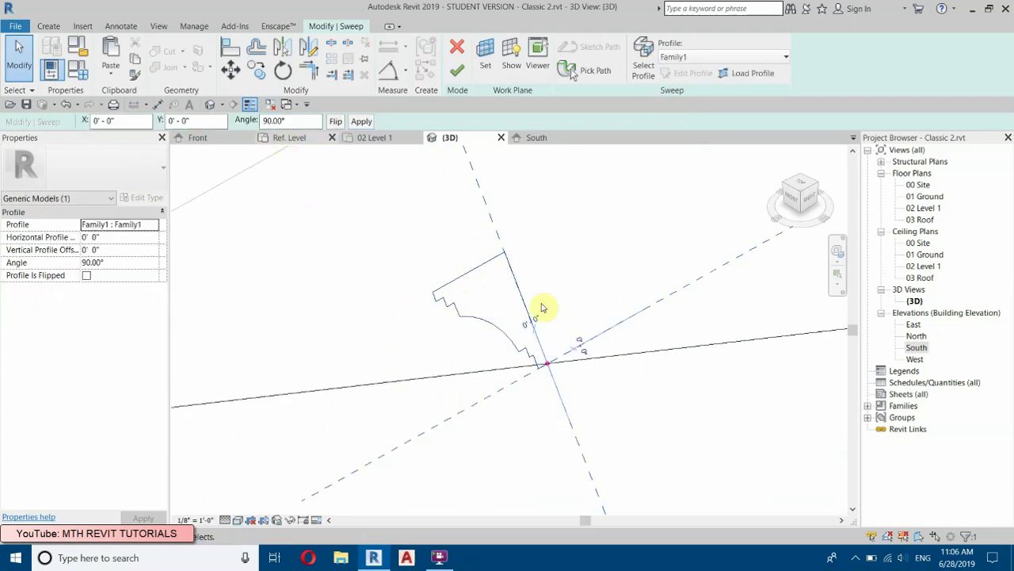
scroll(483, 272, "down", 4)
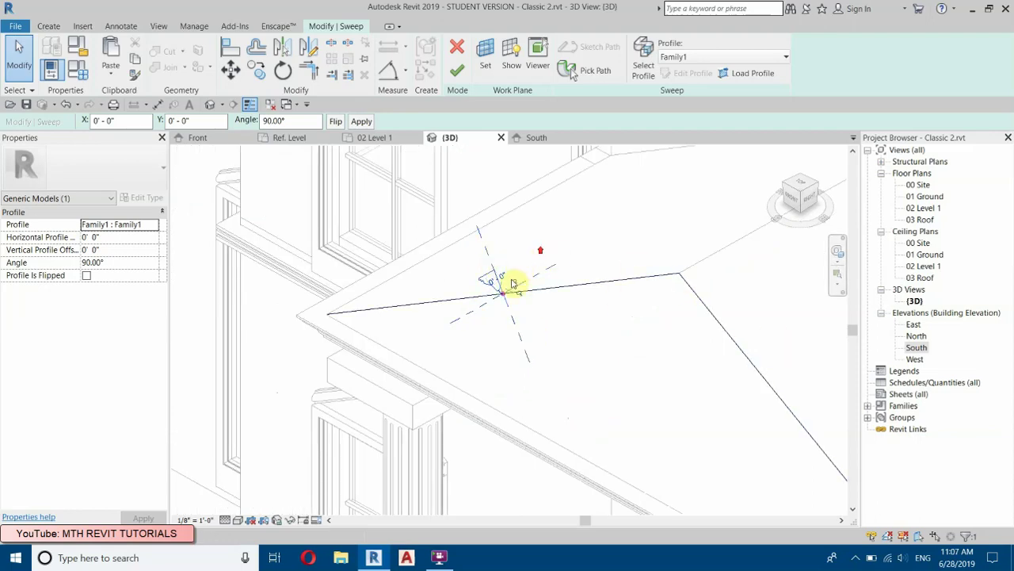
scroll(518, 271, "up", 5)
- Try an X offset of -6" for the profile on the gable's sloping edge
left_click(457, 293)
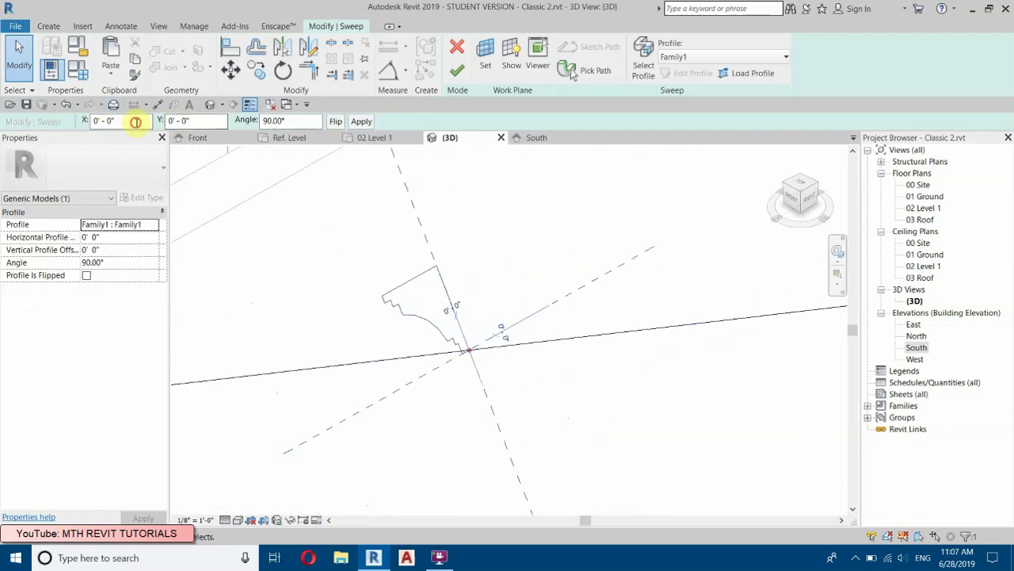
left_click(133, 120)
left_click_drag(121, 121, 11, 122)
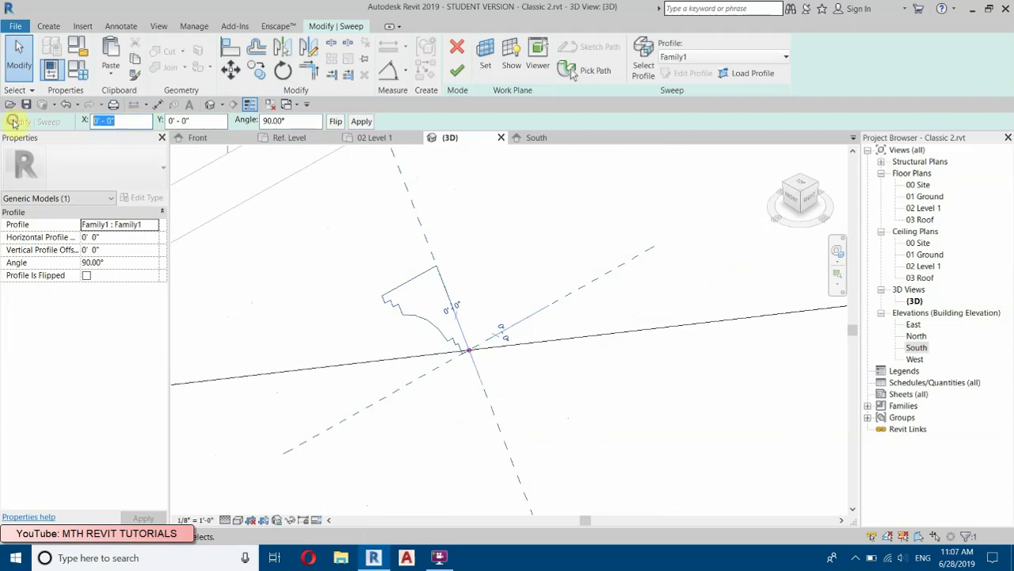
type("-6")
key("Return")
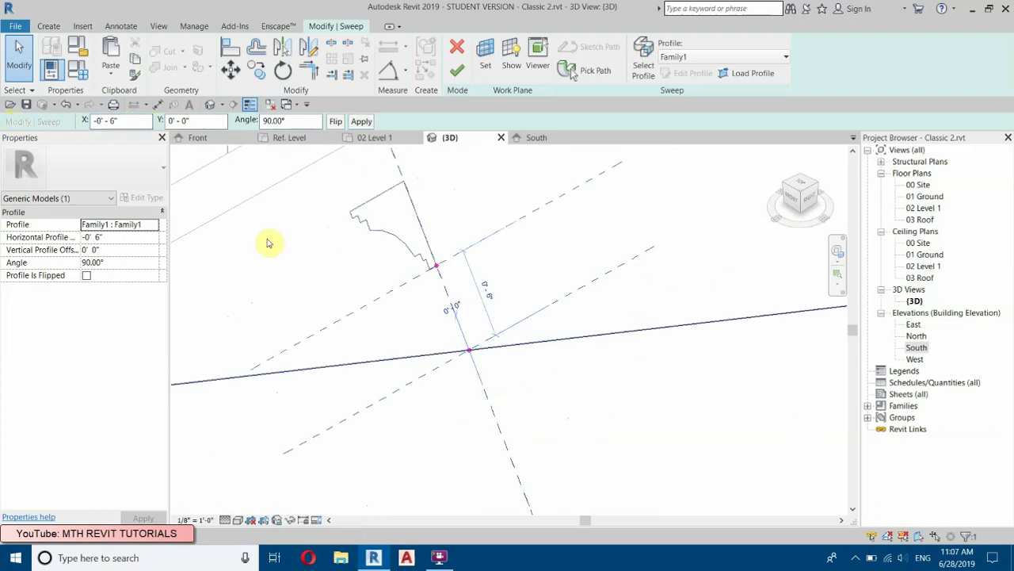
- Set the profile's X offset to 6" to place it below the gable's sloping edge, and deselect it
left_click(124, 120)
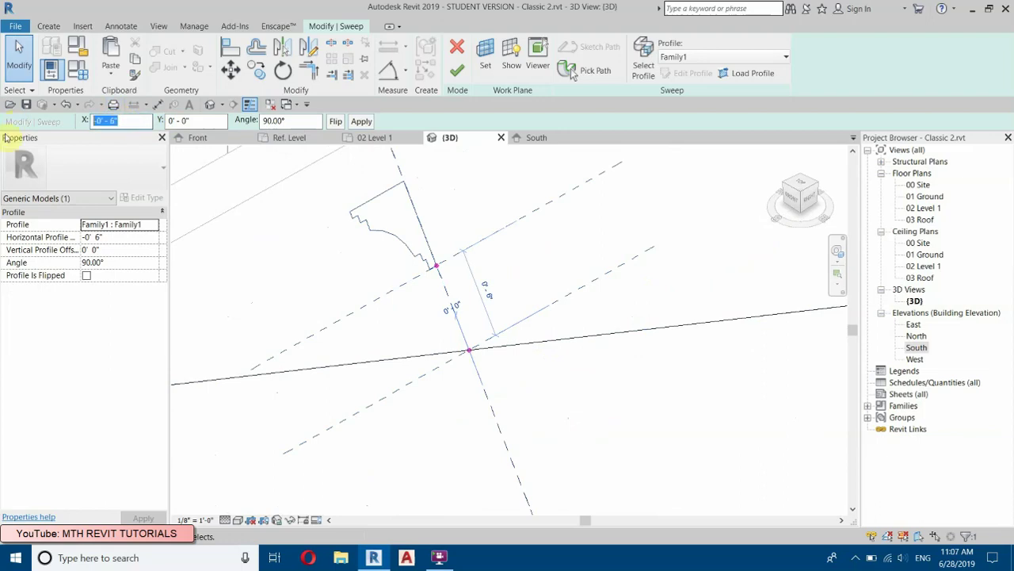
type("6\"")
key("Return")
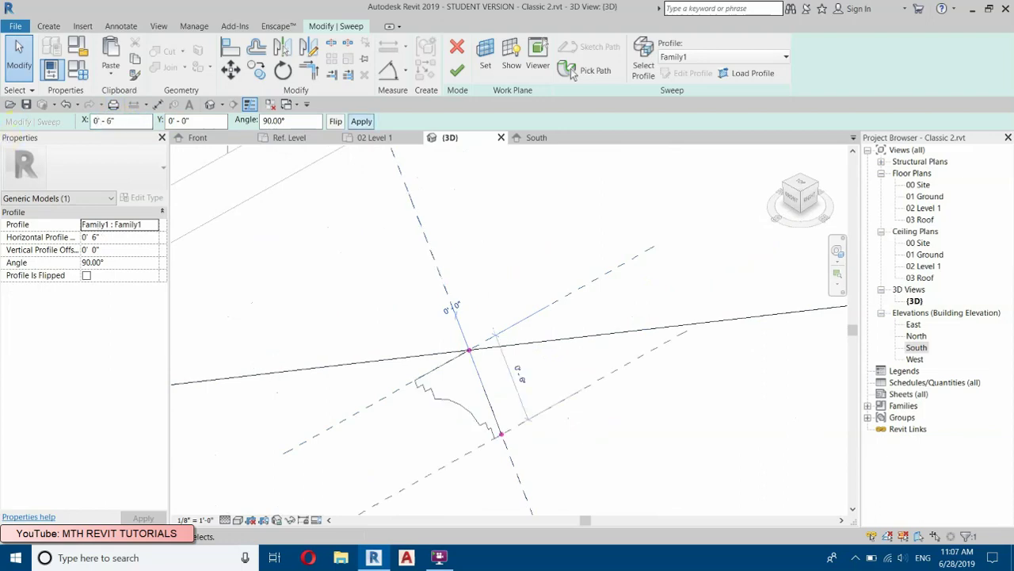
left_click(481, 412)
left_click(505, 344)
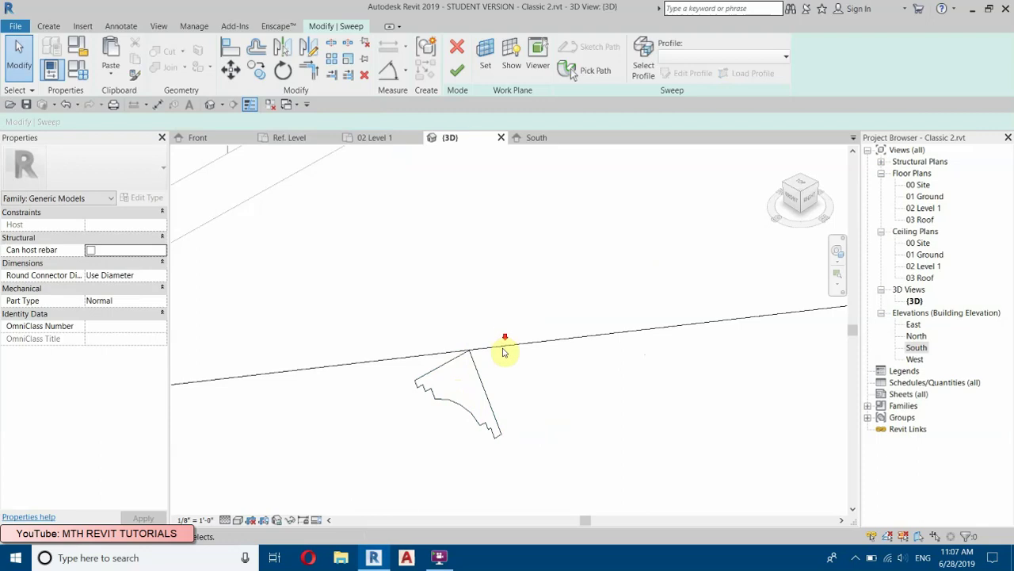
- Finish the sloping-edge sweep, deselect it and view the molding on the gable's front
scroll(505, 344, "down", 3)
scroll(480, 344, "up", 2)
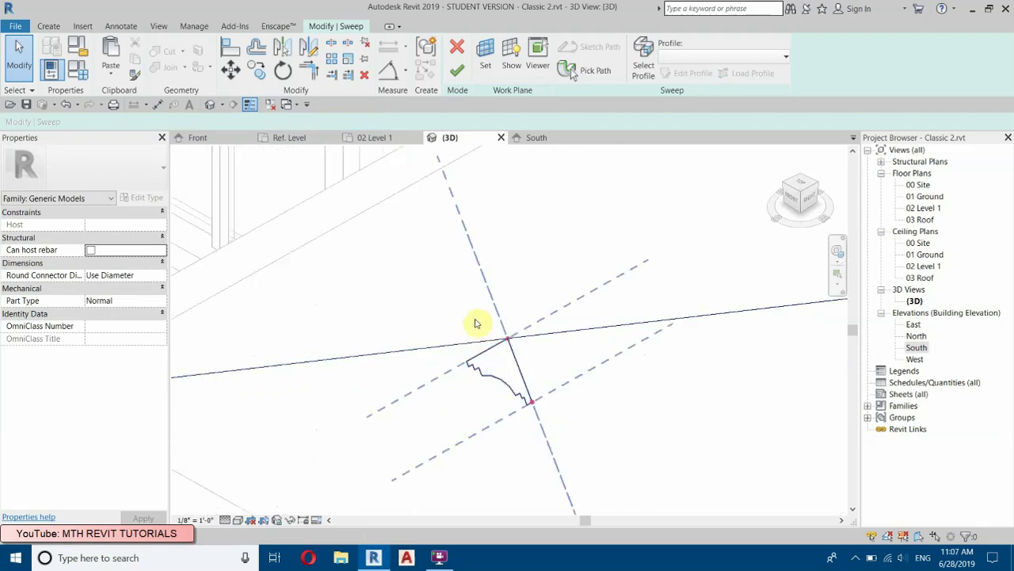
left_click(458, 67)
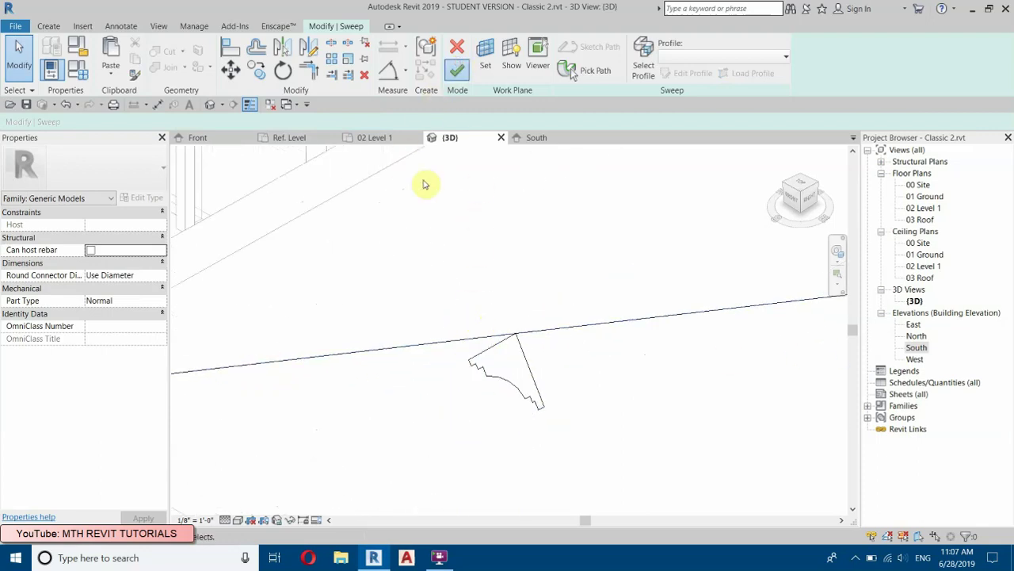
scroll(392, 278, "up", 4)
left_click(403, 287)
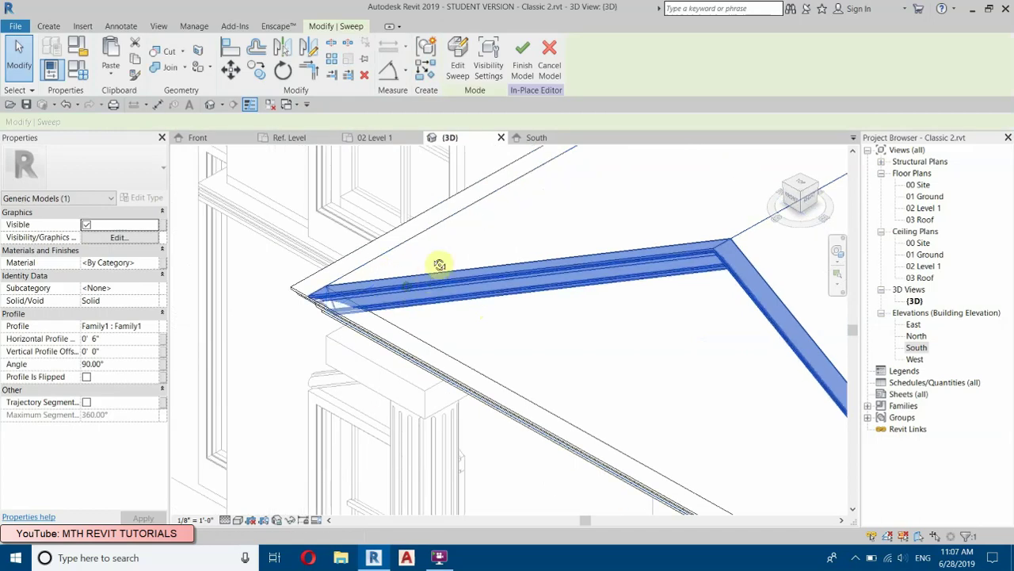
middle_click_drag(430, 281, 462, 230, "shift")
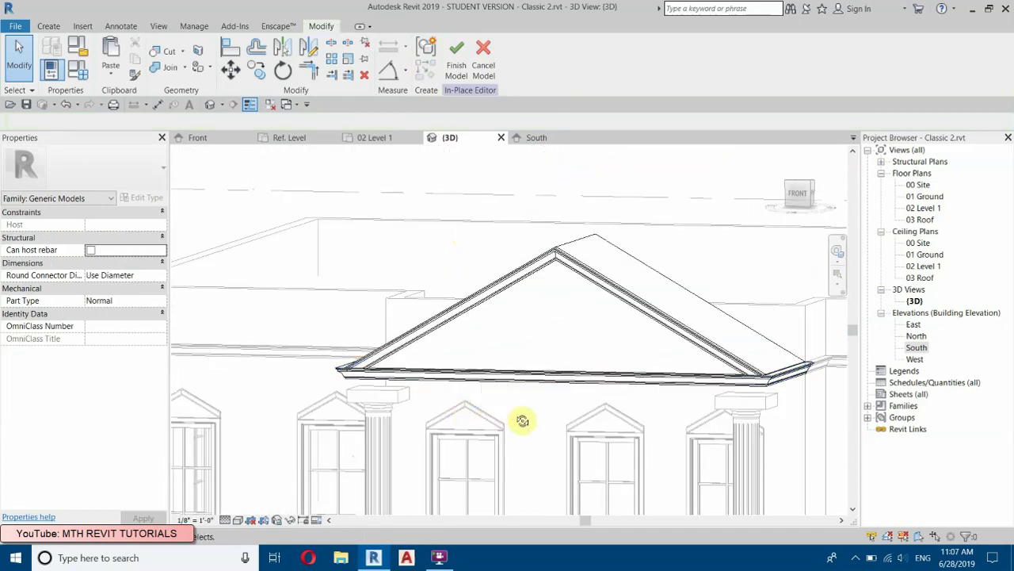
- Finish the in-place generic model containing the portico gable's moldings and check the whole building
mouse_move(523, 420)
middle_mouse_down("shift")
mouse_move(609, 414)
mouse_move(541, 475)
mouse_move(489, 502)
mouse_move(550, 425)
mouse_move(643, 378)
mouse_move(550, 389)
mouse_move(365, 361)
mouse_move(328, 408)
mouse_move(410, 433)
mouse_move(420, 420)
middle_mouse_up("shift")
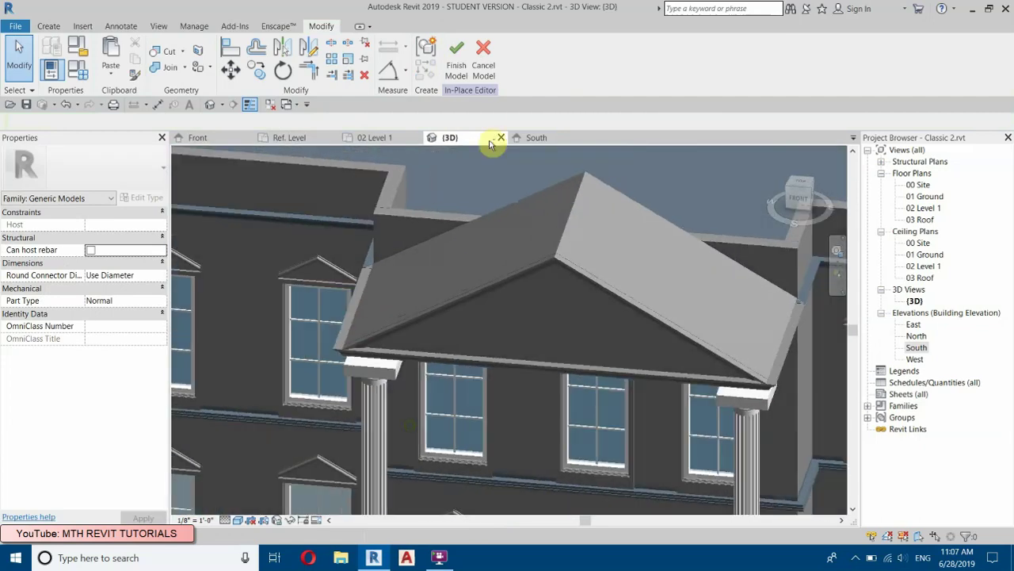
left_click(456, 57)
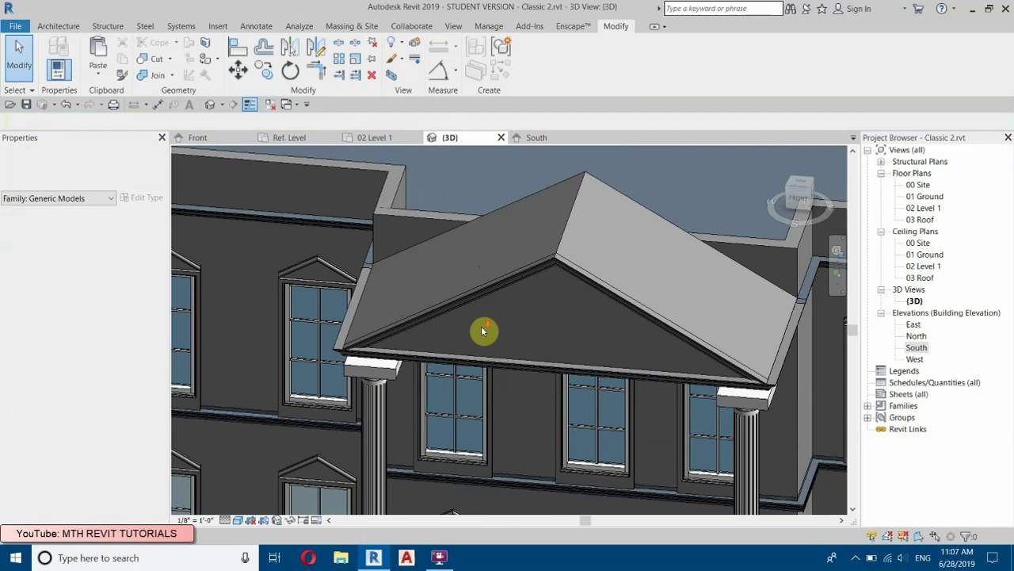
scroll(482, 328, "down", 5)
middle_click_drag(349, 365, 461, 331, "shift")
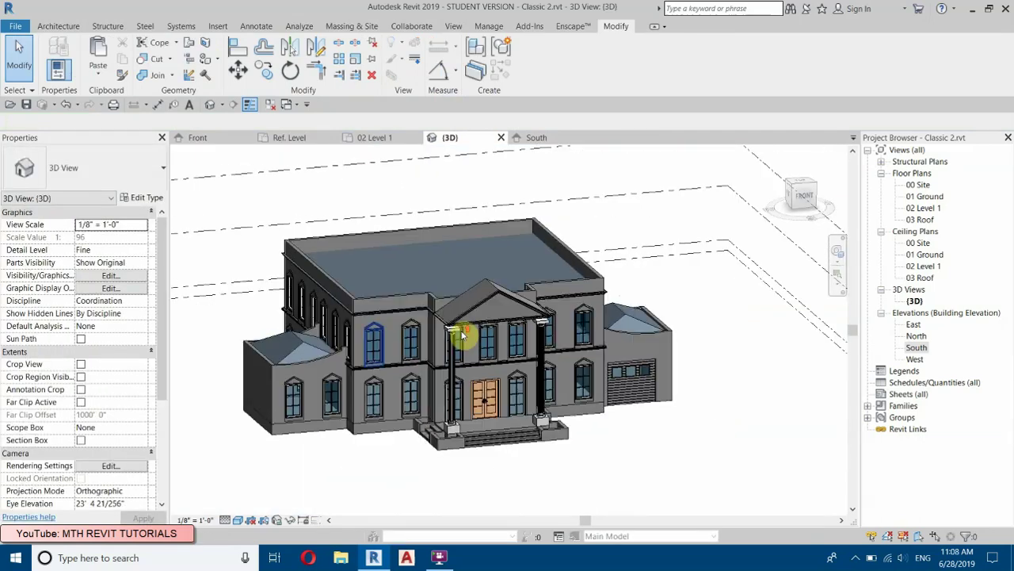
- Set the top offset of both portico columns to 0 so they reach the 03 Roof level, and deselect them
scroll(462, 335, "up", 6)
left_click(444, 323)
scroll(549, 364, "down", 4)
middle_click_drag(555, 381, 416, 400)
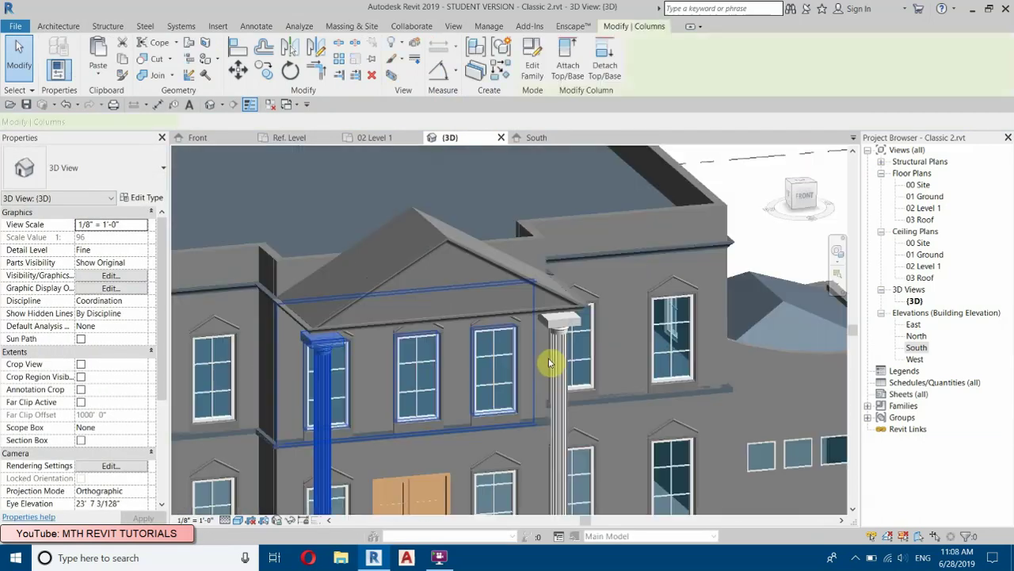
left_click(565, 332, "ctrl")
left_click(138, 263)
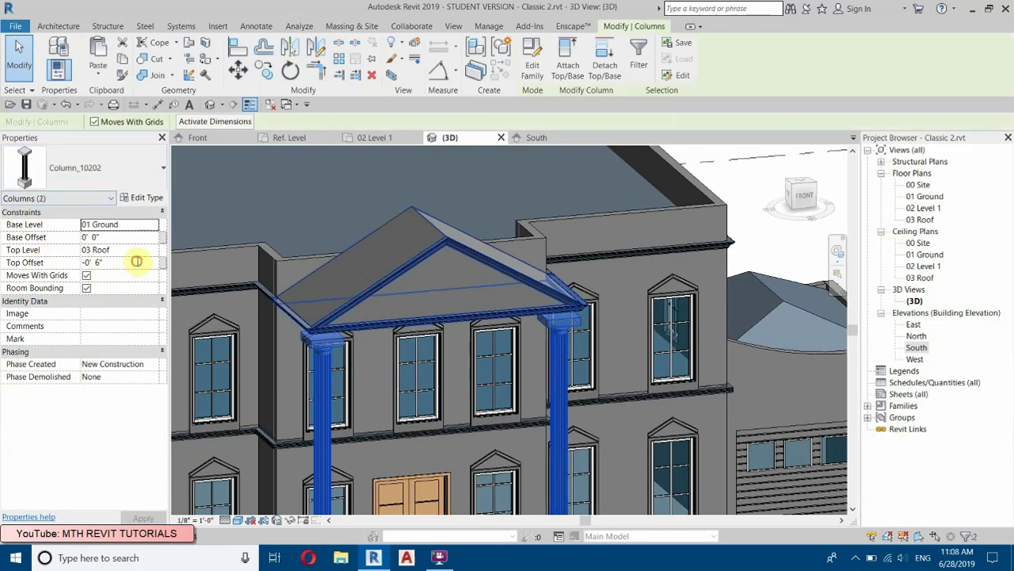
left_click(137, 264)
type("0")
key("Return")
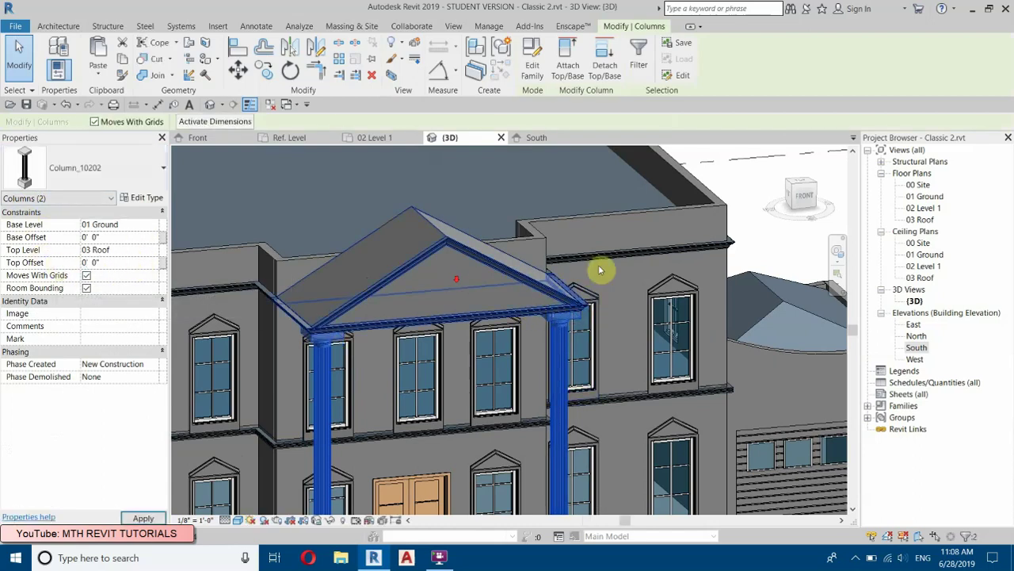
scroll(635, 249, "down", 3)
left_click(659, 240)
mouse_move(238, 446)
middle_mouse_down()
mouse_move(368, 436)
mouse_move(238, 423)
middle_mouse_up()
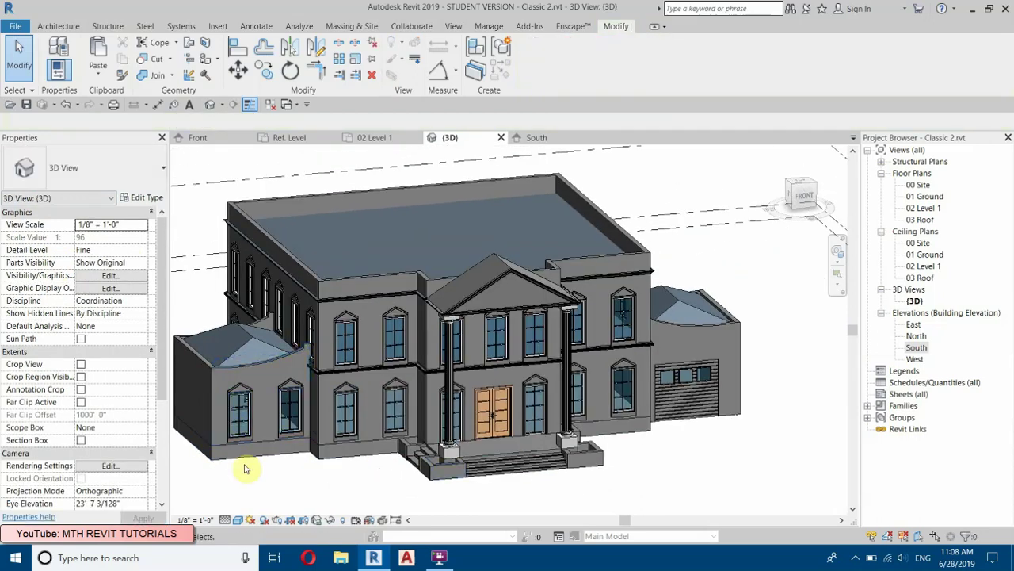